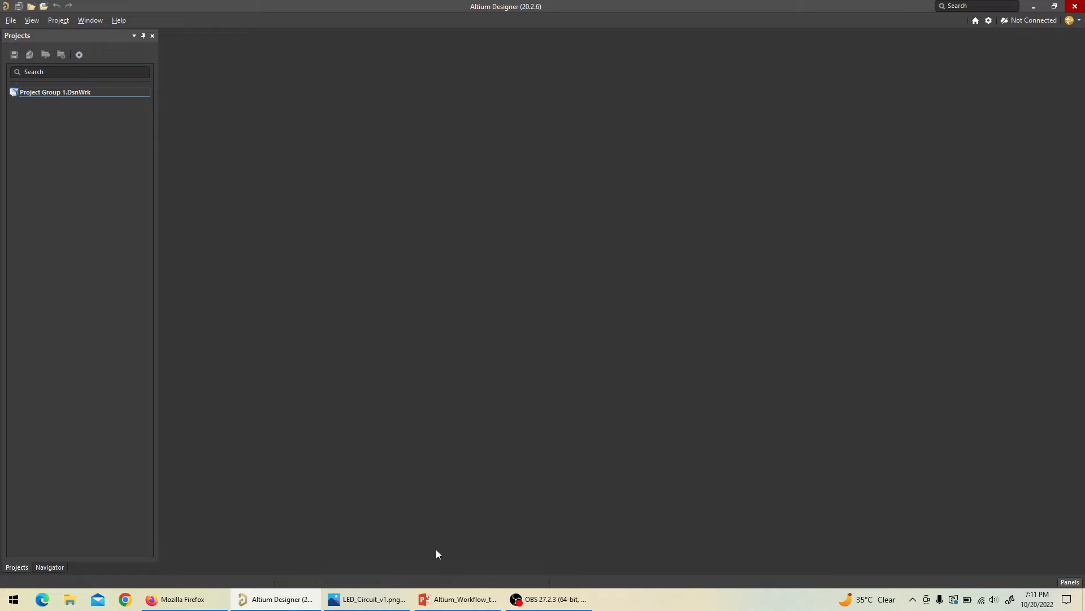
# Switch to the PowerPoint workflow slideshow, reveal its project creation item, and return to Altium Designer.
pyautogui.click(458, 599)
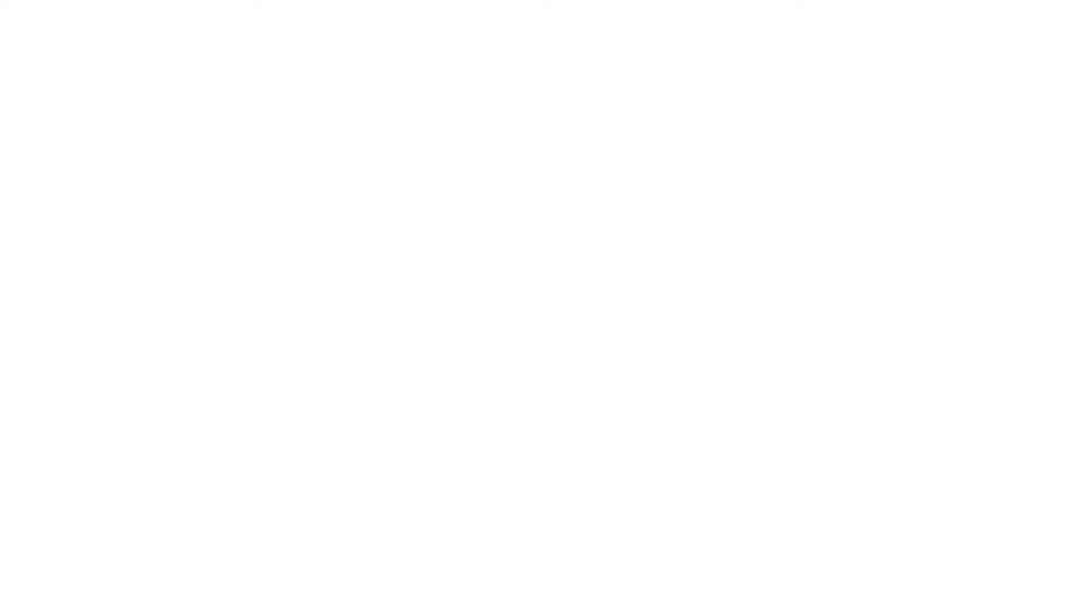
pyautogui.click(588, 463)
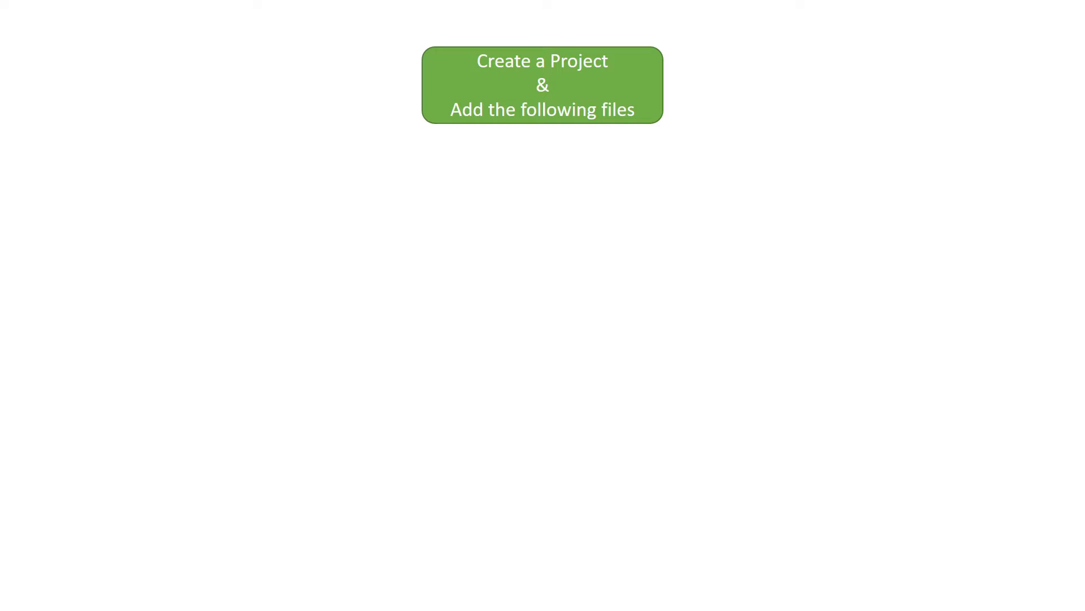
pyautogui.press('Escape')
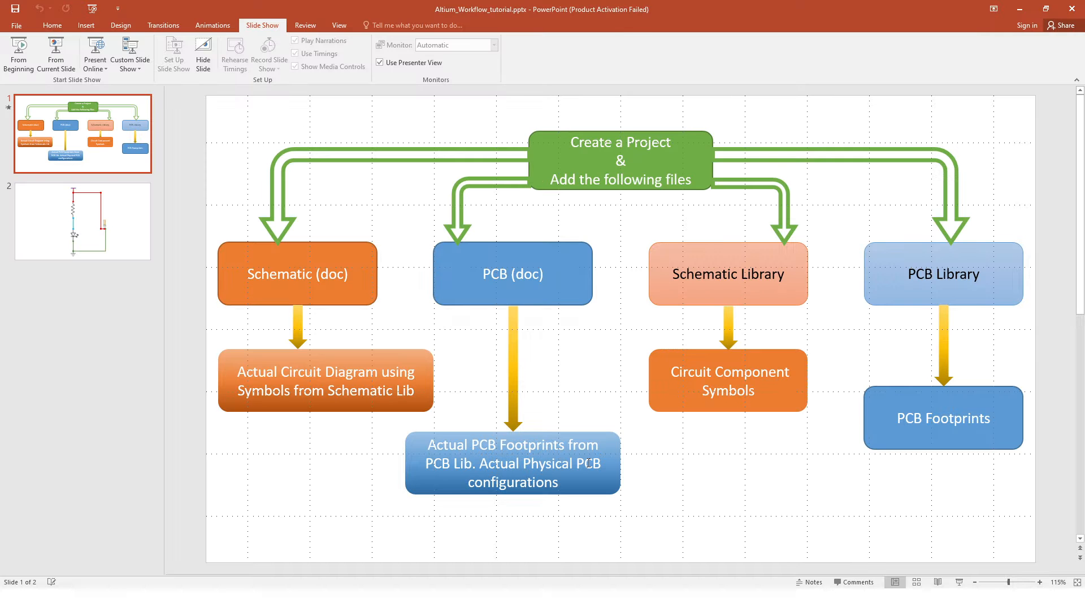
pyautogui.hotkey('alt', 'Tab')
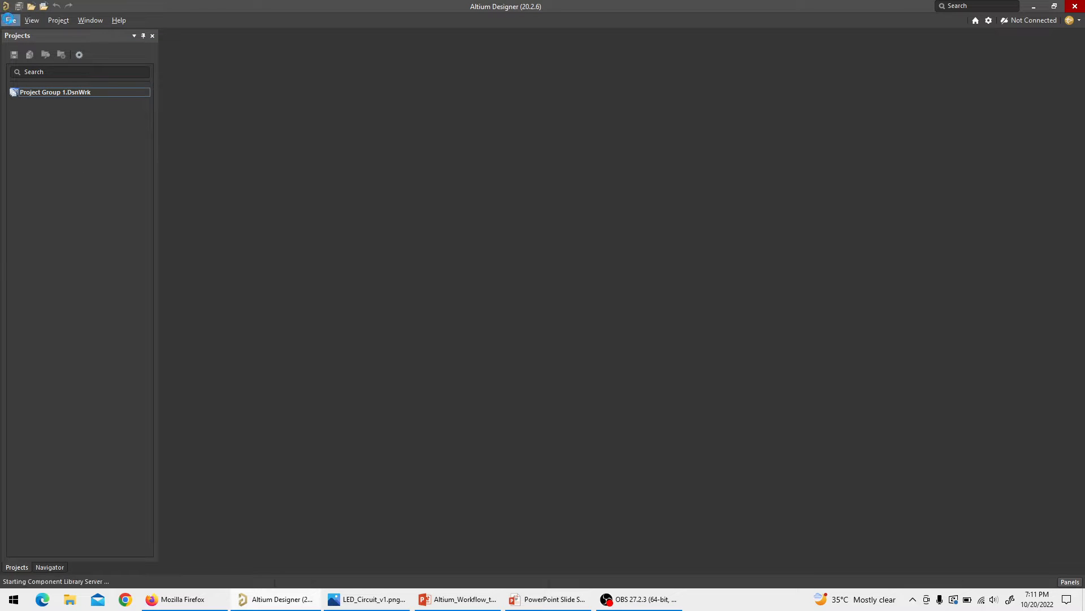
# Create a new empty local PCB project named utube_led.
pyautogui.click(9, 21)
pyautogui.moveTo(51, 33)
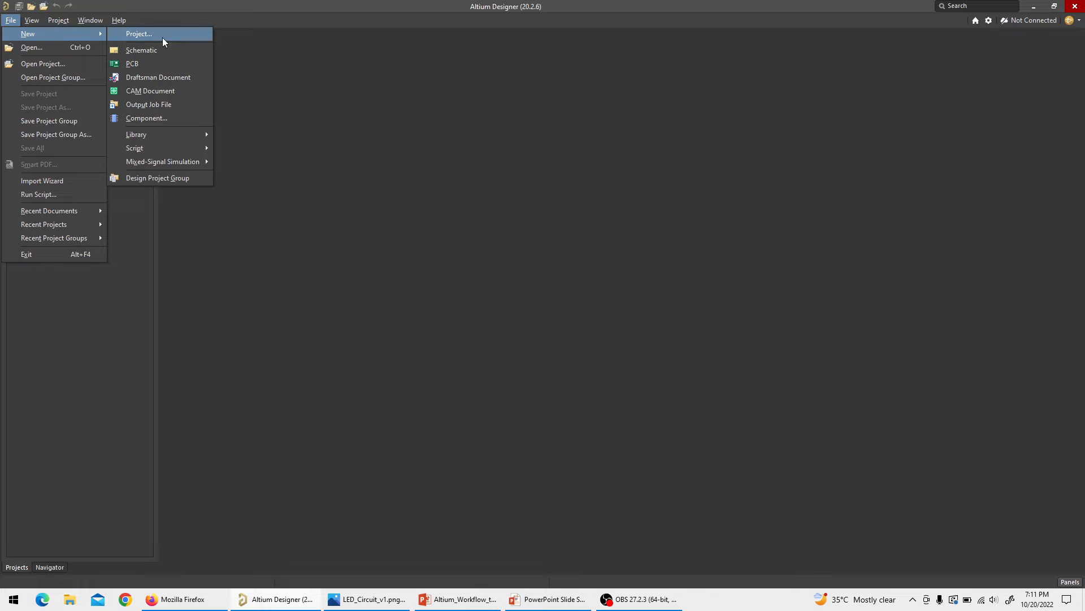
pyautogui.click(181, 34)
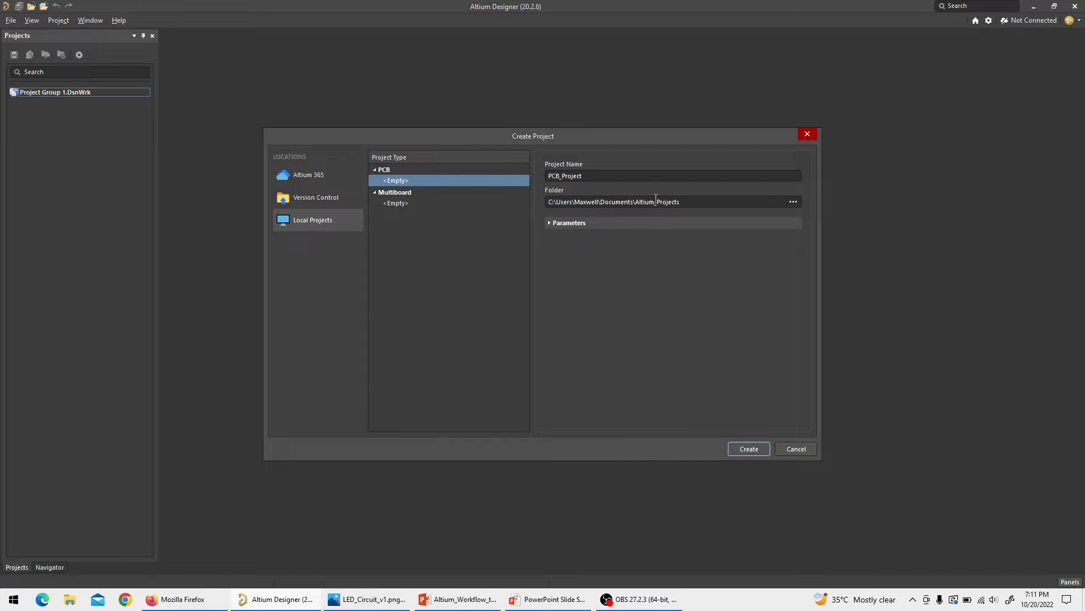
pyautogui.doubleClick(590, 173)
pyautogui.write('utub')
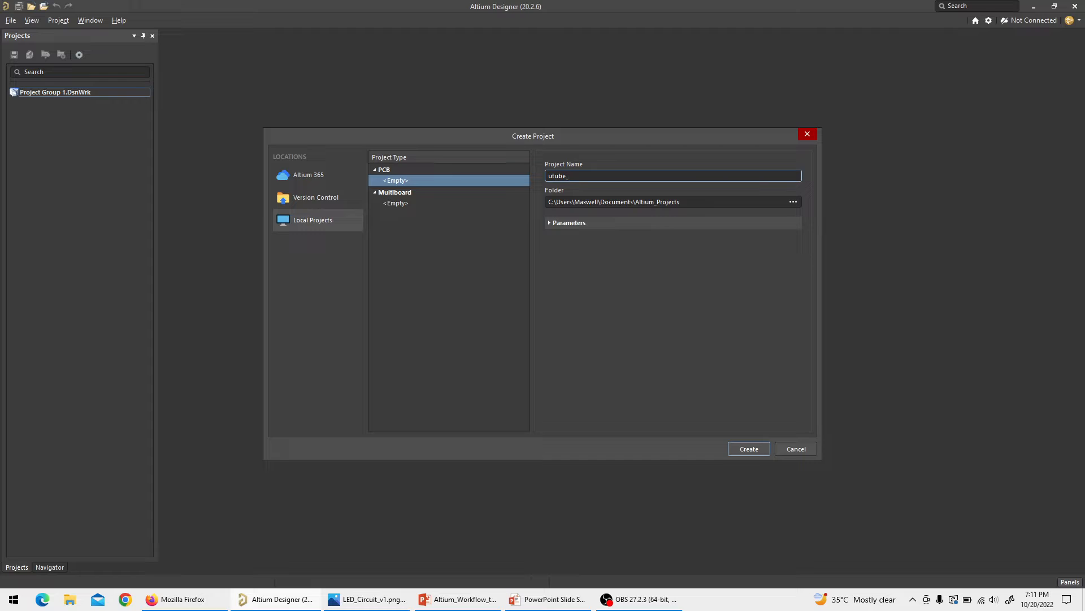
pyautogui.write('e_led')
pyautogui.click(749, 448)
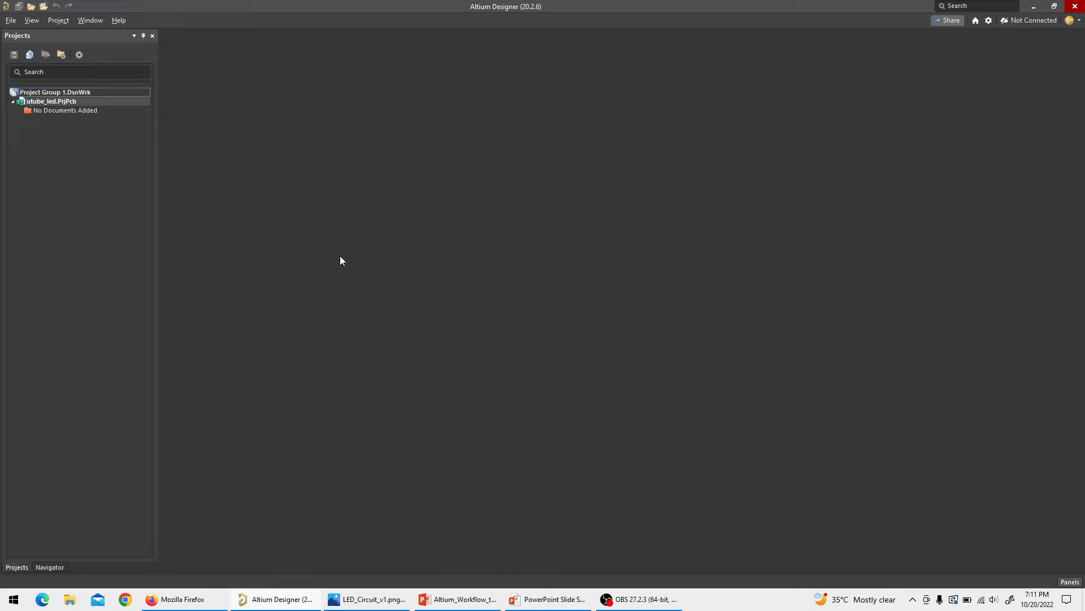
# Switch to the PowerPoint slideshow, reveal the Schematic (doc) item, and return to Altium Designer.
pyautogui.click(547, 600)
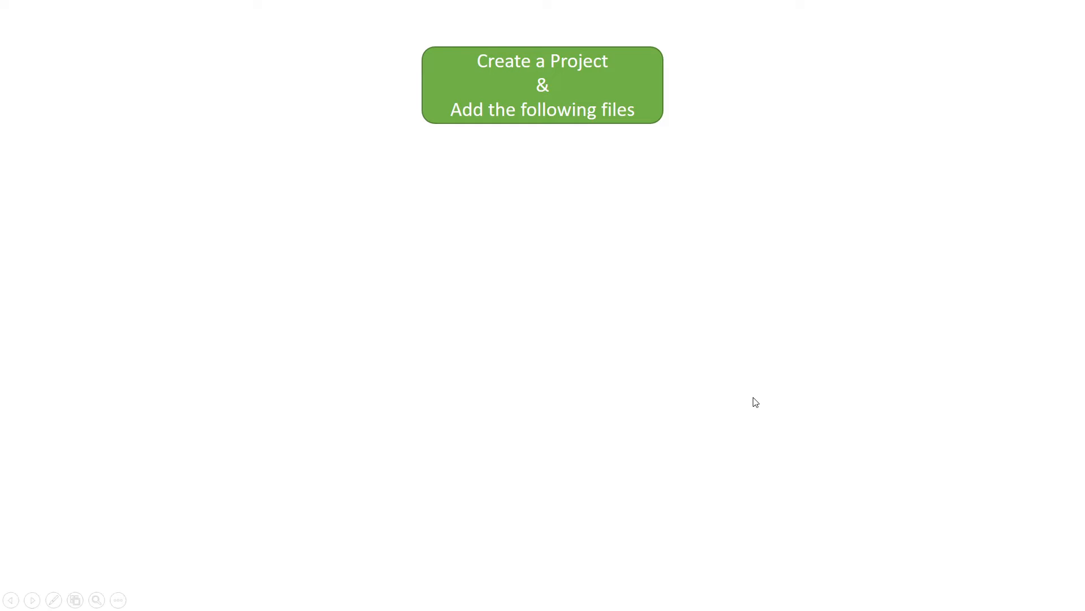
pyautogui.click(754, 398)
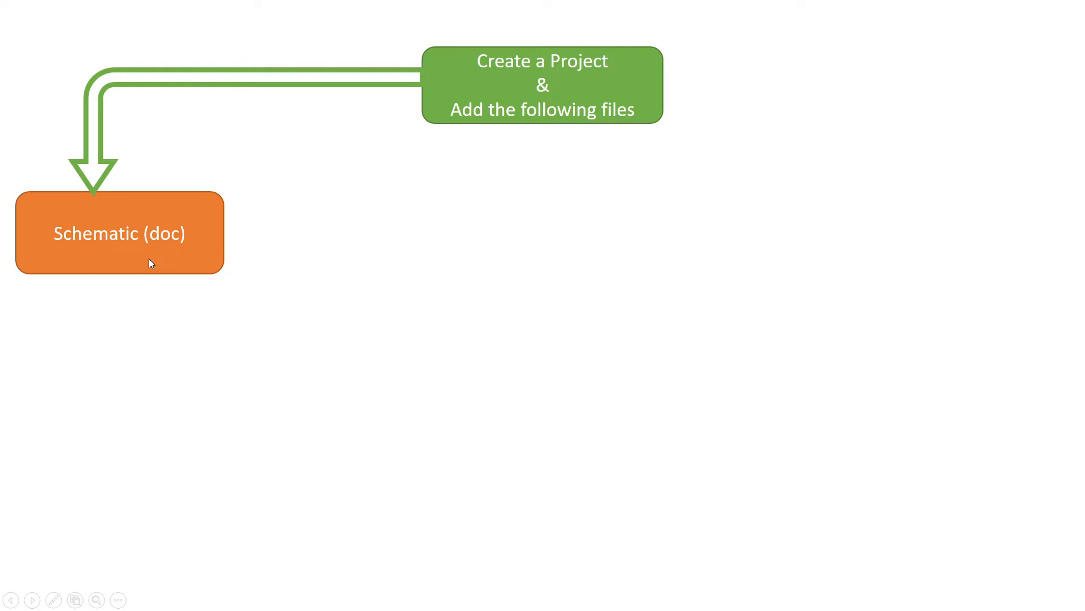
pyautogui.hotkey('alt', 'Tab')
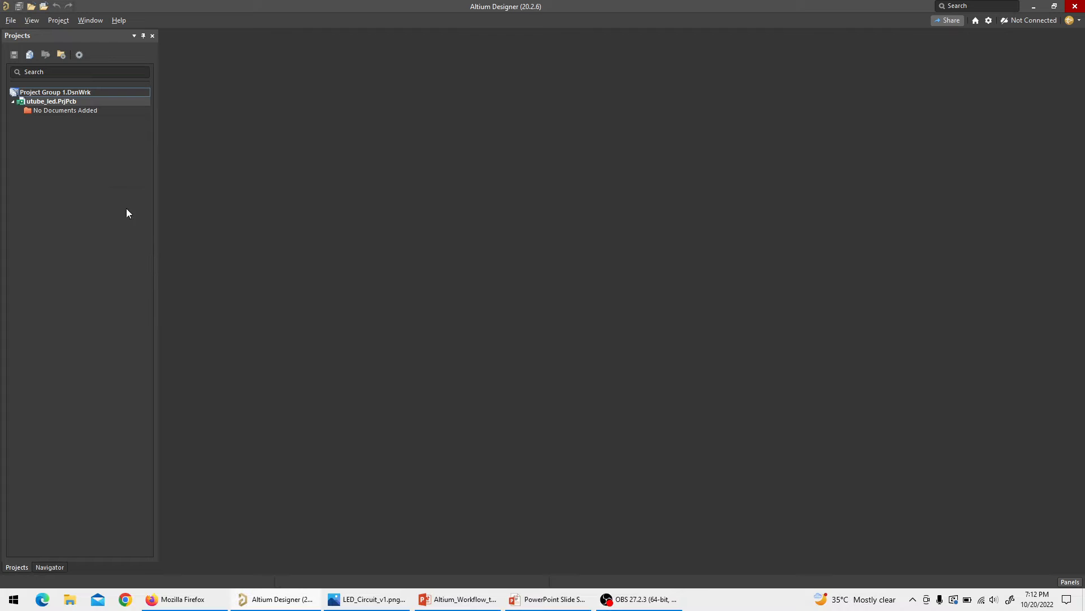
# Add a new schematic document to the utube_led project.
pyautogui.rightClick(44, 100)
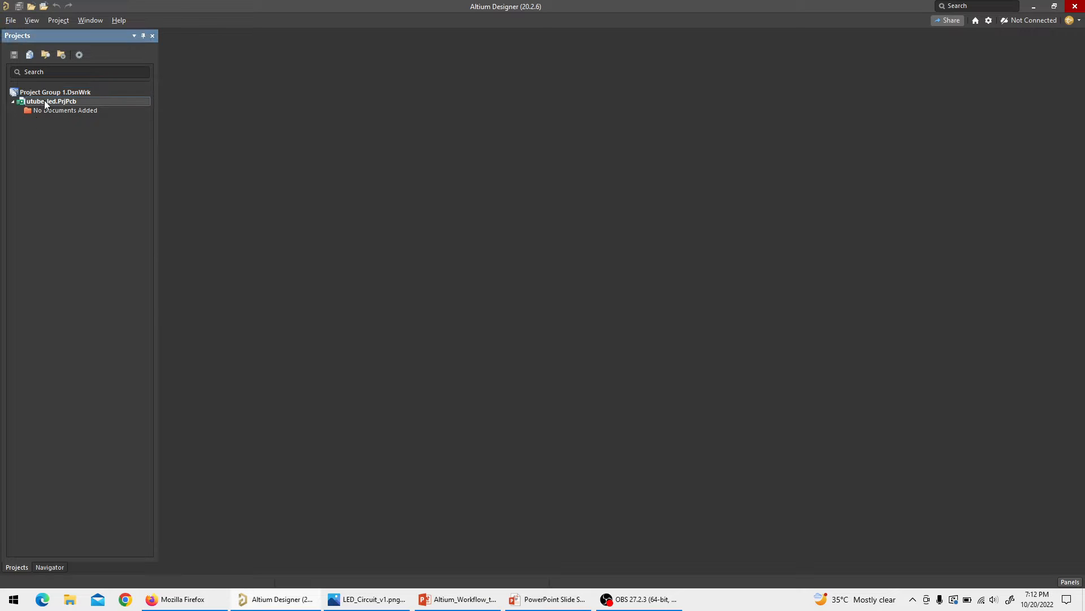
pyautogui.moveTo(156, 123)
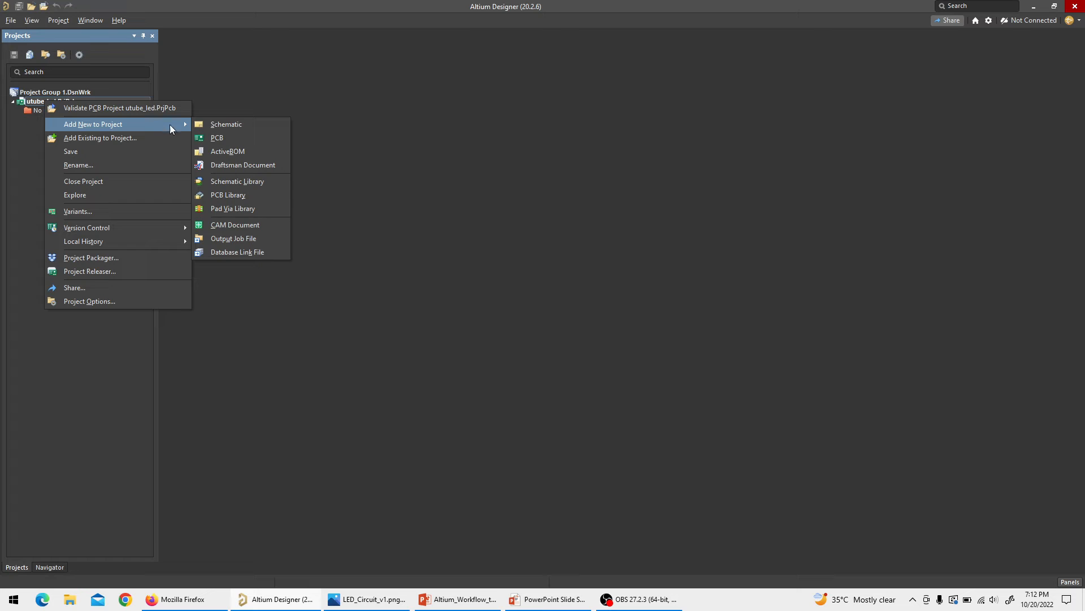
pyautogui.click(234, 126)
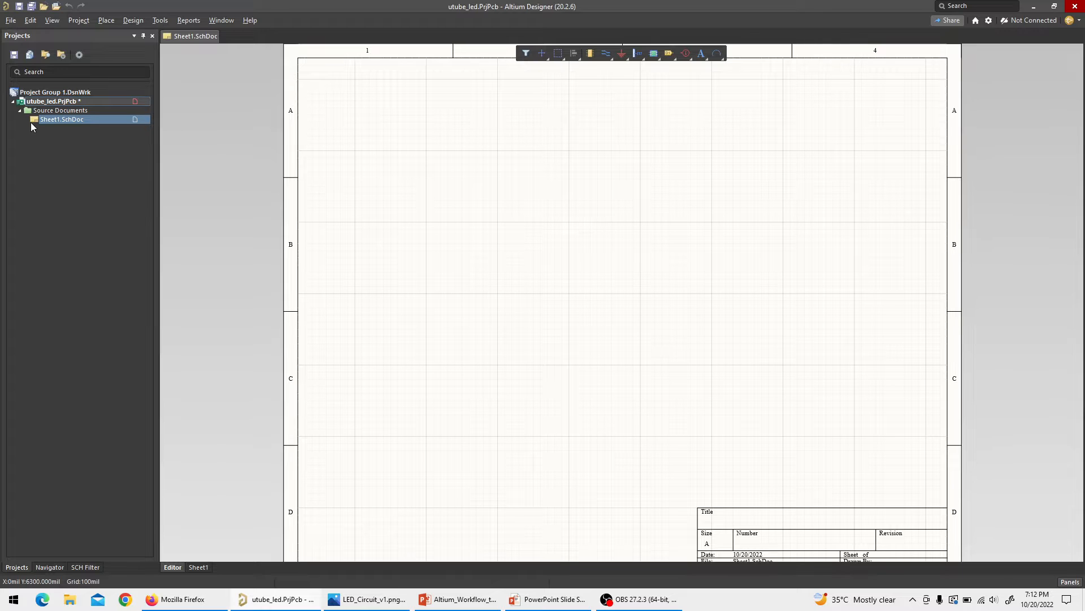
pyautogui.click(68, 135)
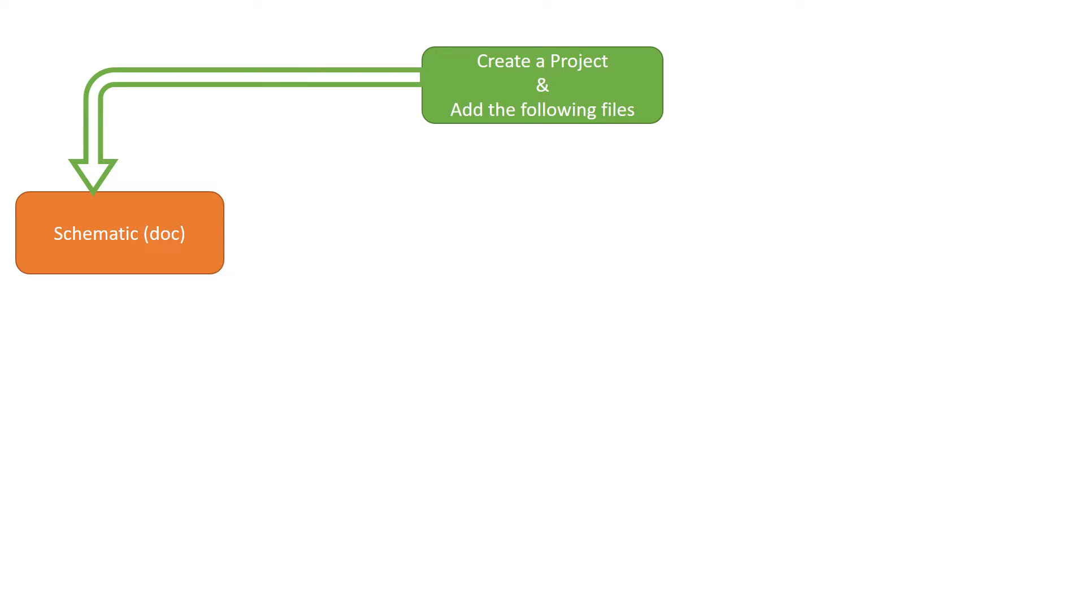
# Add a new PCB document to the utube_led project, as the next workflow item.
pyautogui.press('Right')
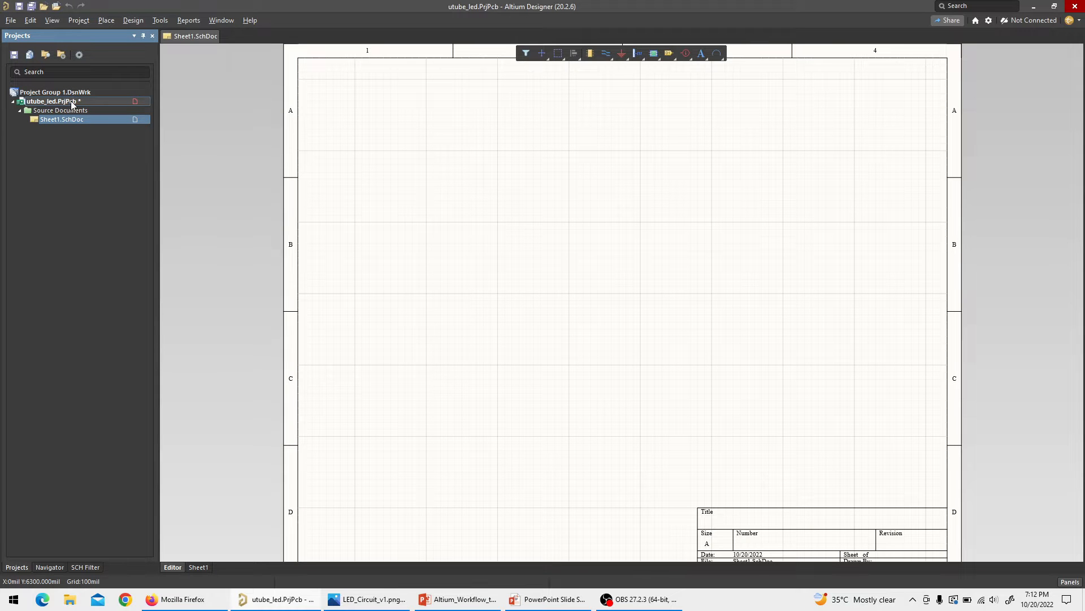
pyautogui.rightClick(71, 101)
pyautogui.moveTo(132, 122)
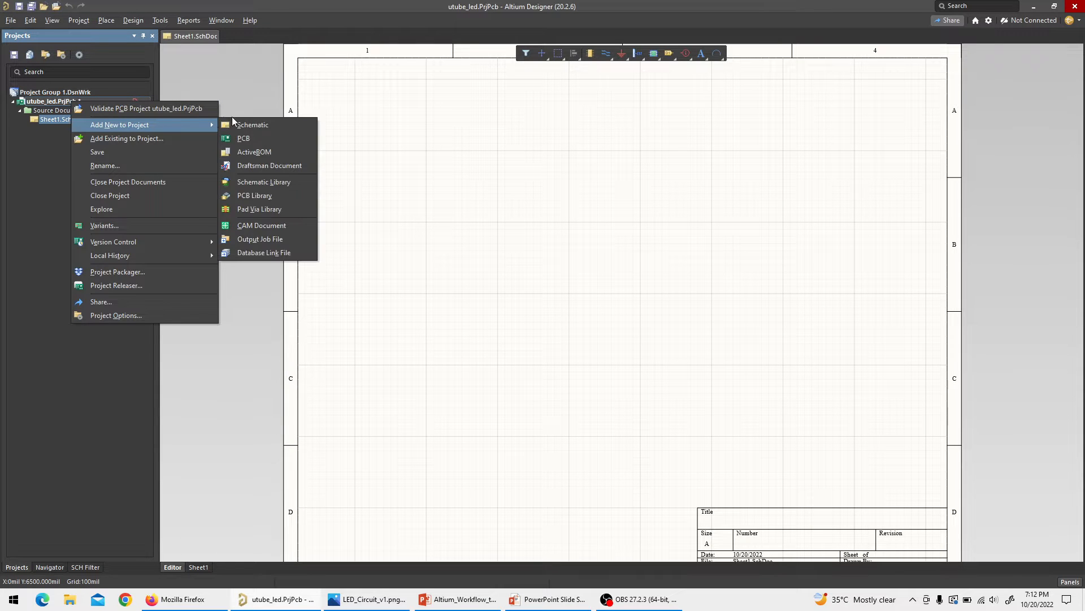
pyautogui.click(271, 139)
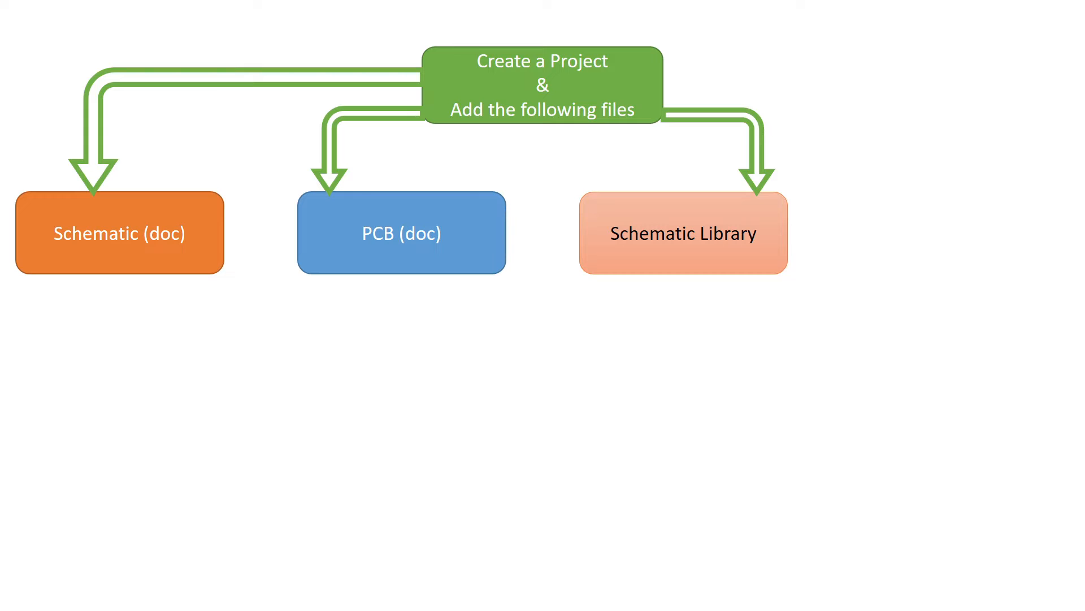
# Return to Altium Designer and add a new schematic library to the utube_led project.
pyautogui.hotkey('alt', 'Tab')
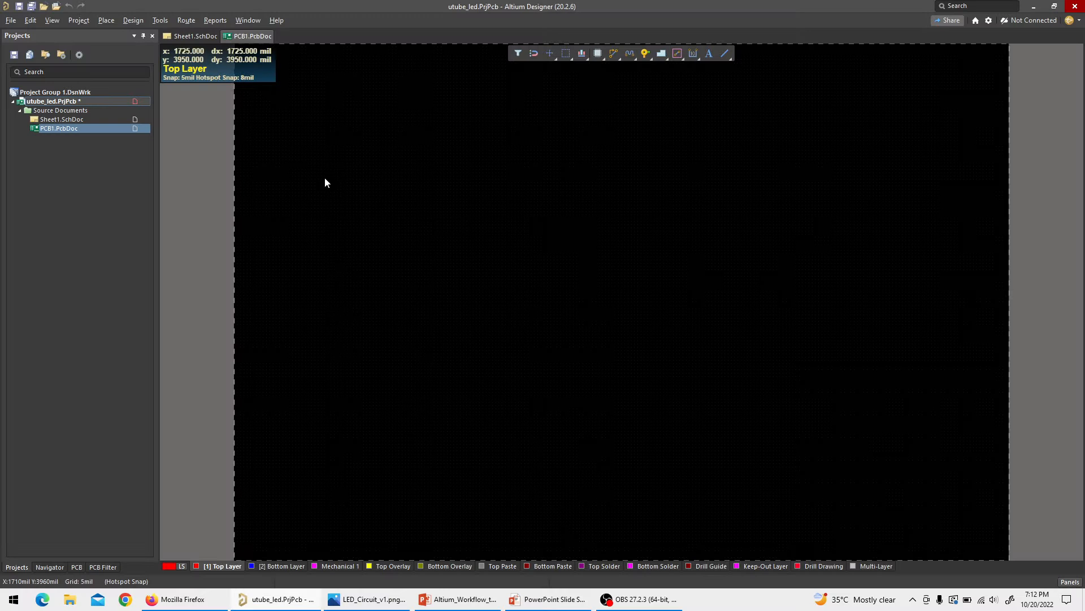
pyautogui.rightClick(58, 102)
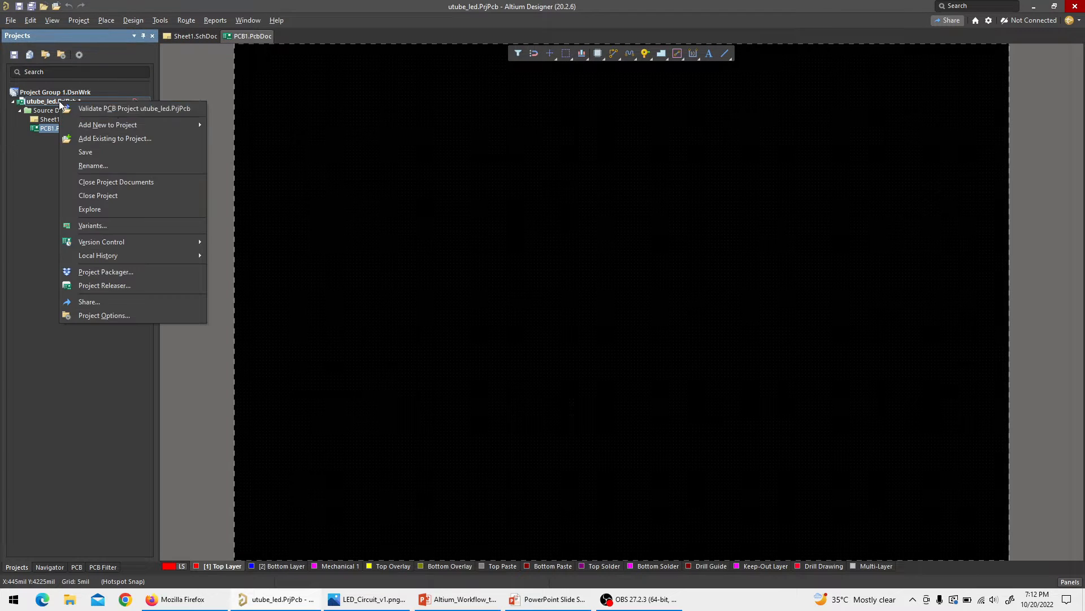
pyautogui.moveTo(169, 125)
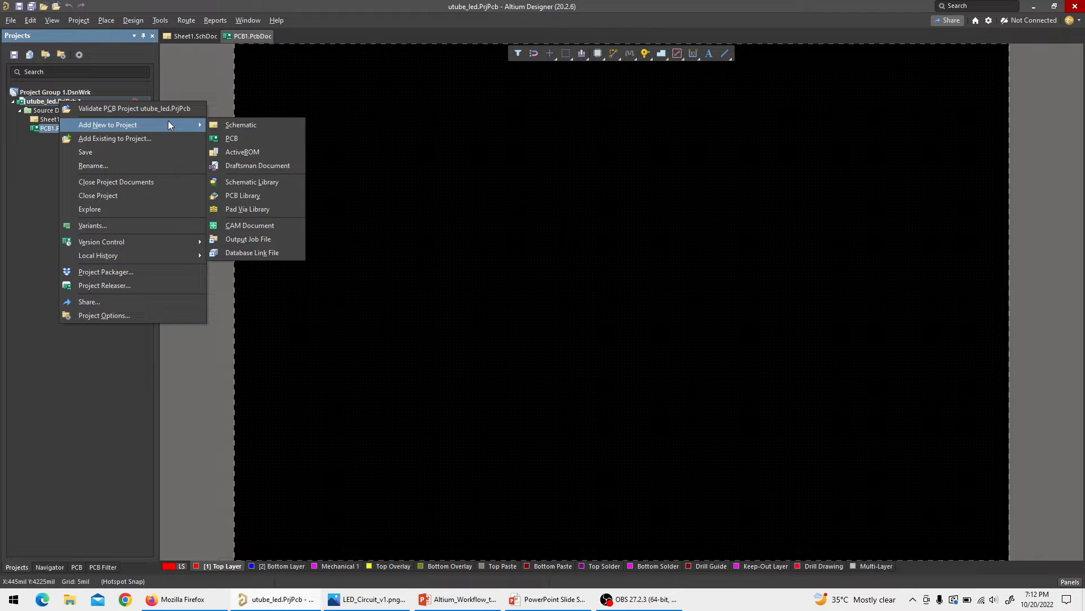
pyautogui.click(264, 185)
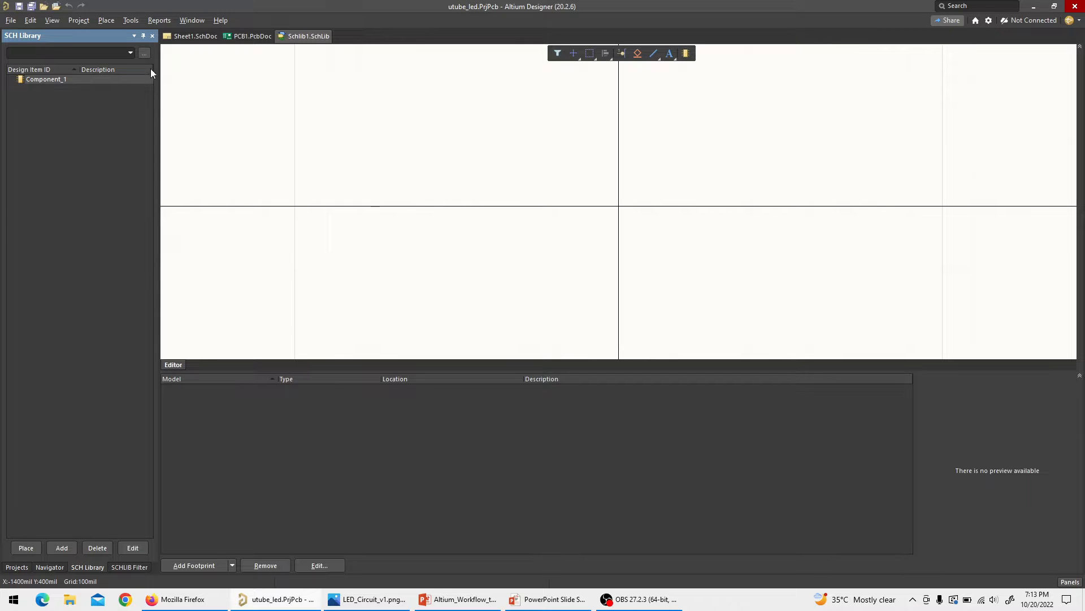
# Look through the PCB, schematic and schematic library documents, including the library's Component_1, and return to the project tree.
pyautogui.click(238, 36)
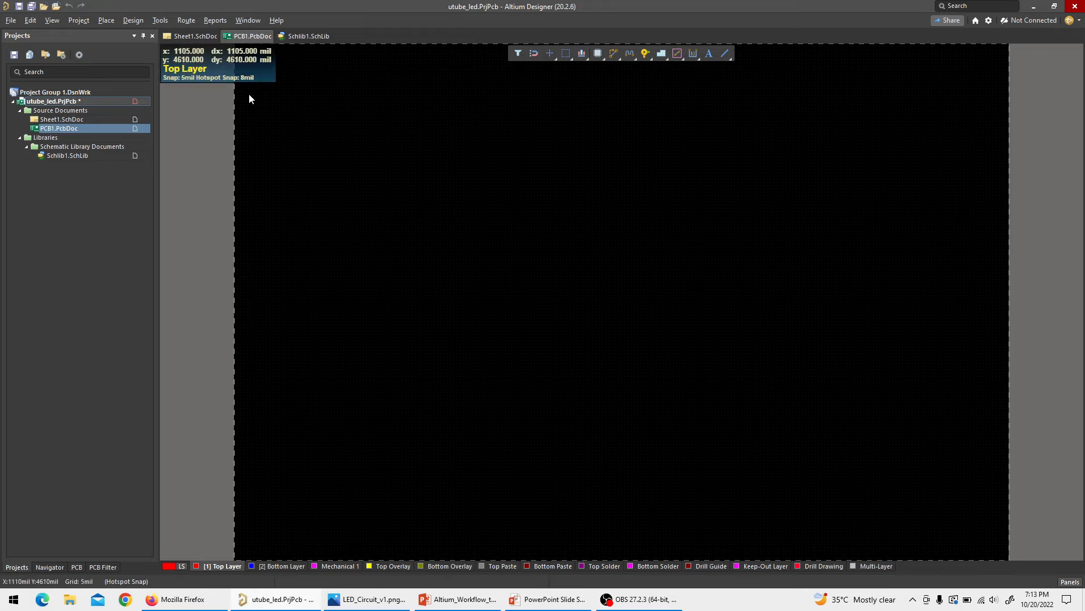
pyautogui.click(198, 36)
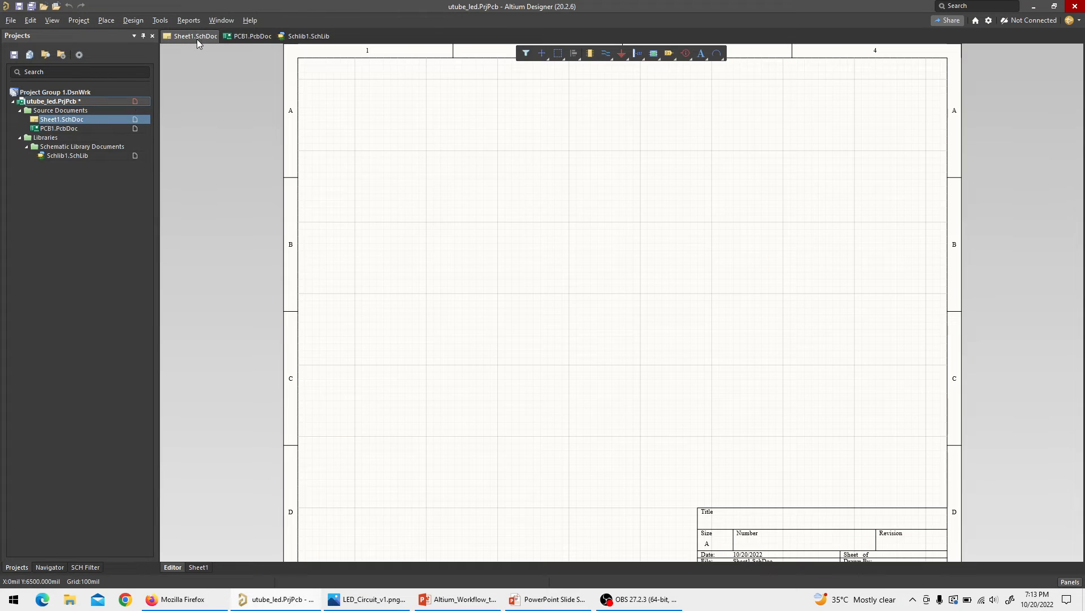
pyautogui.click(296, 37)
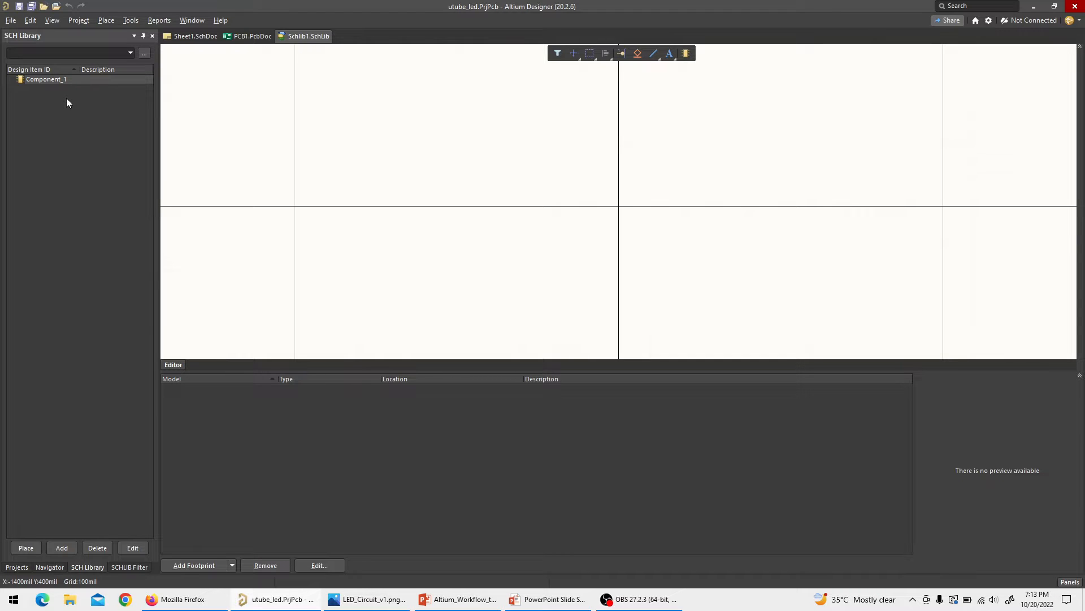
pyautogui.click(56, 79)
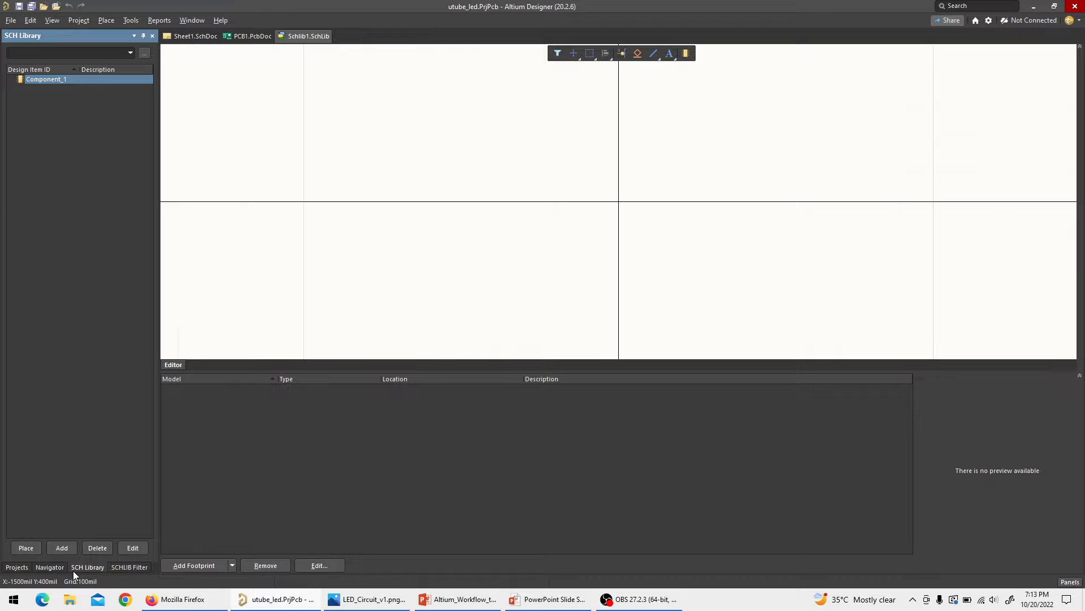
pyautogui.click(15, 567)
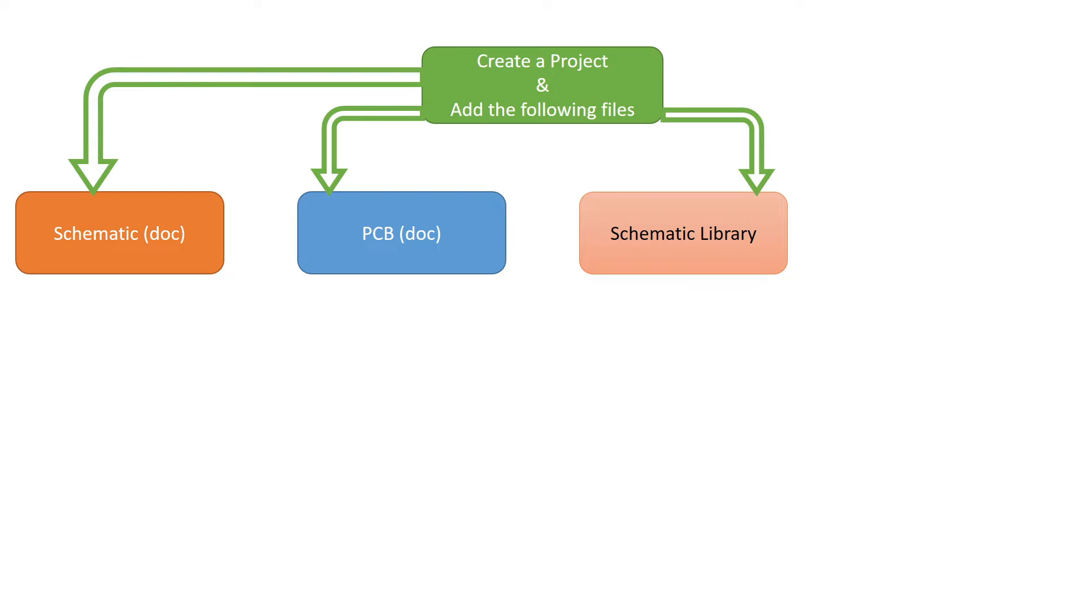
# Reveal the PCB Library workflow item and add a new PCB library to the utube_led project.
pyautogui.press('Right')
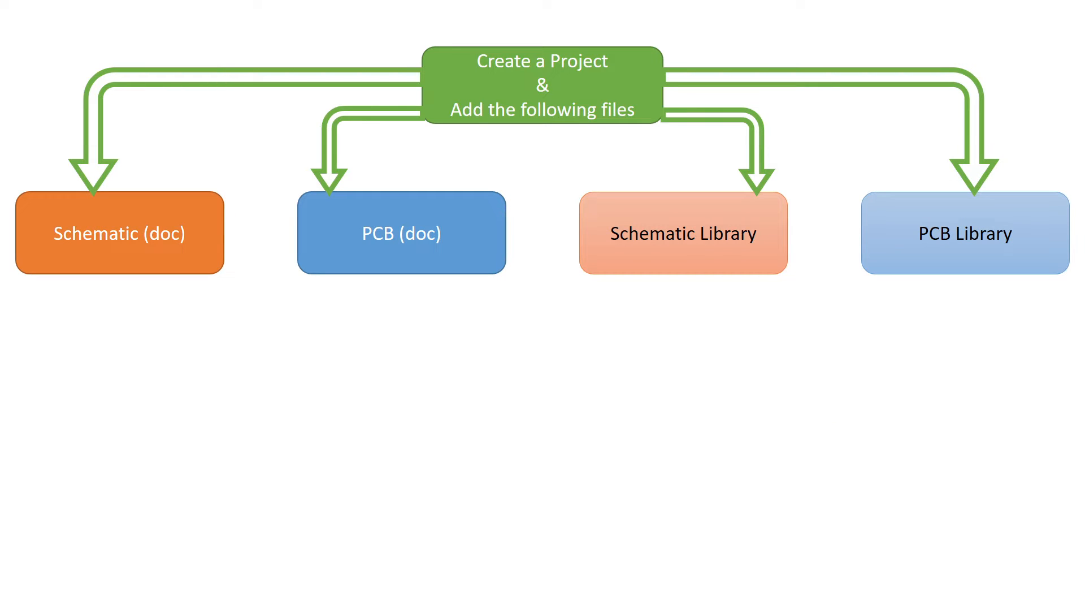
pyautogui.hotkey('alt', 'Tab')
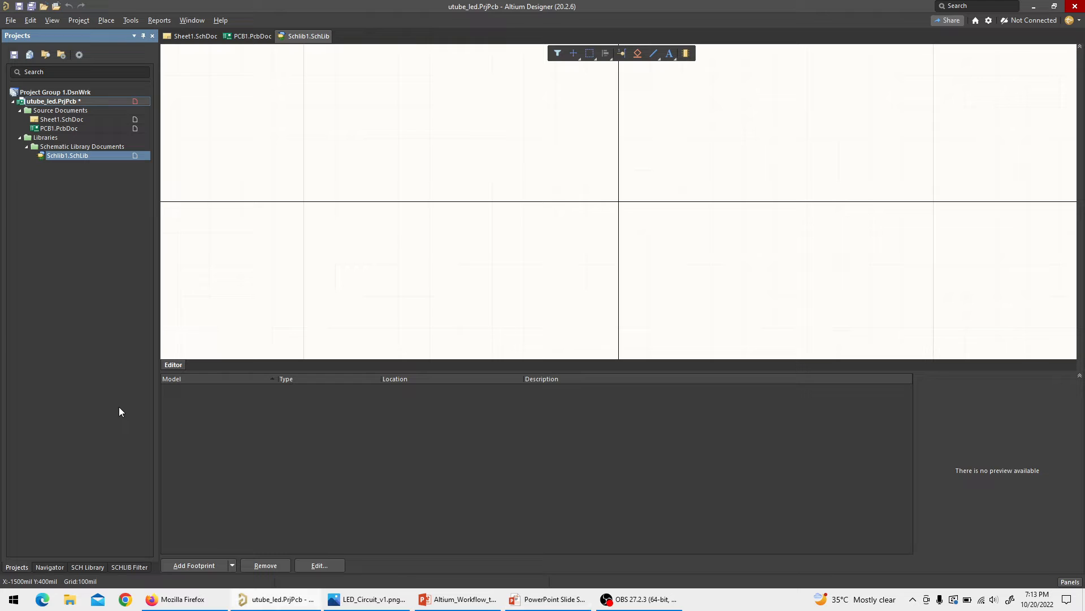
pyautogui.rightClick(78, 101)
pyautogui.moveTo(205, 125)
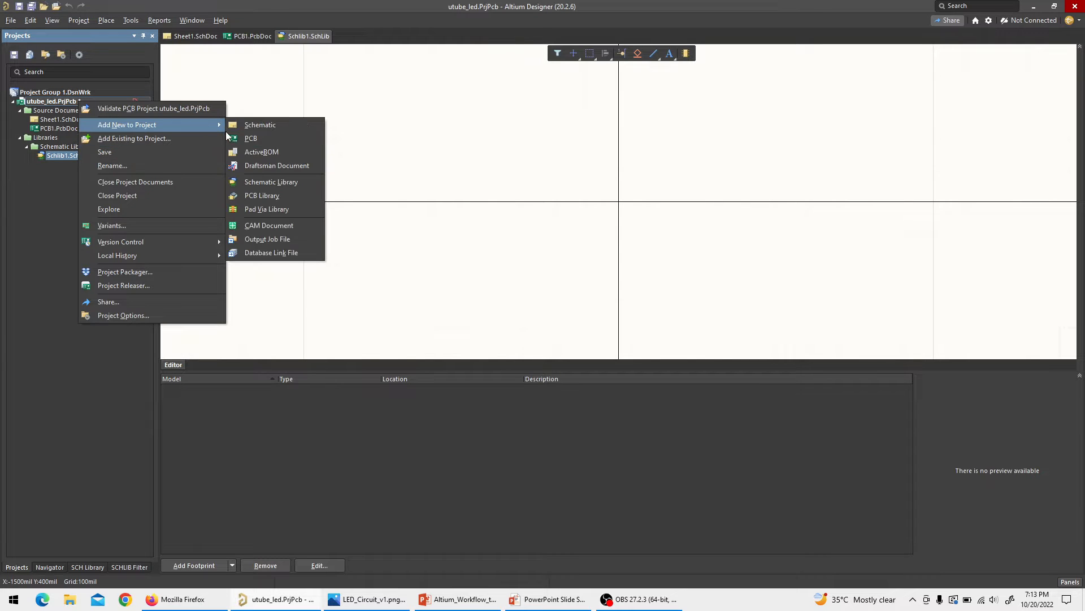
pyautogui.click(288, 197)
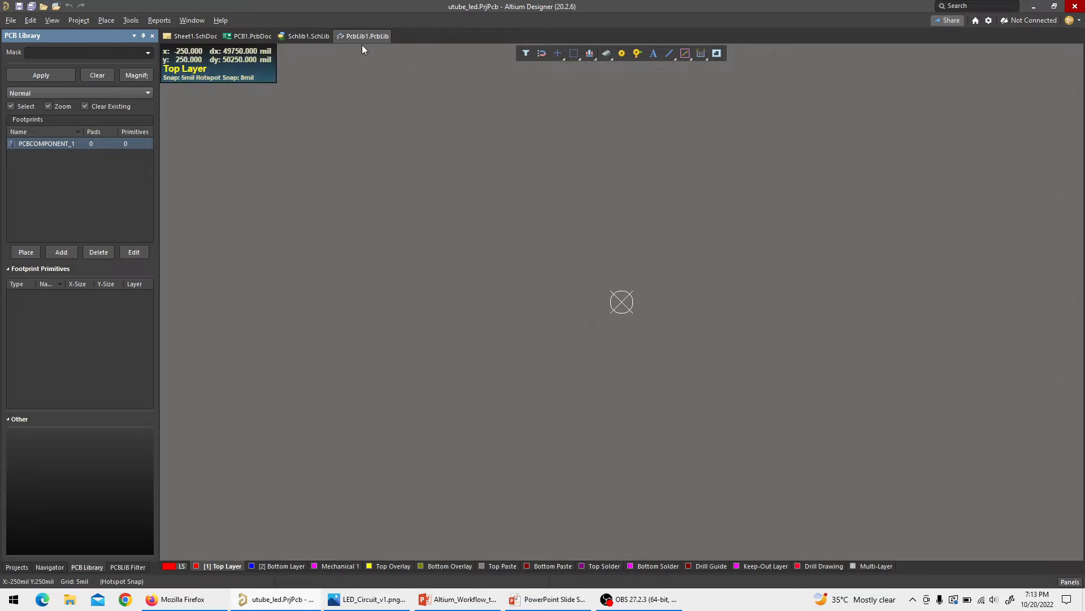
# Review the project's schematic, PCB, PCB library and schematic library documents by opening them from the project tree.
pyautogui.click(17, 567)
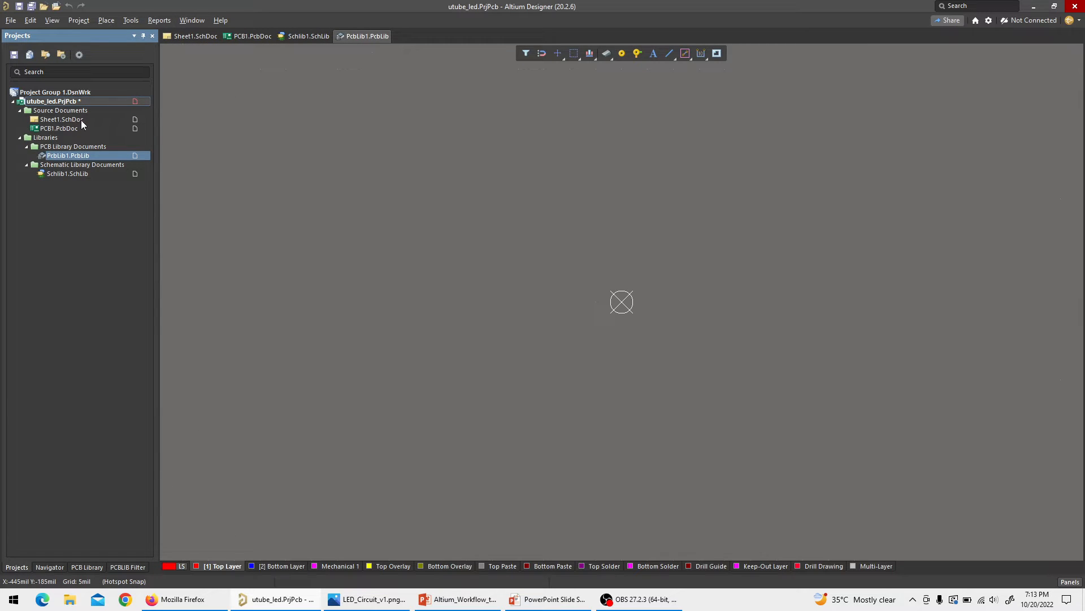
pyautogui.doubleClick(123, 117)
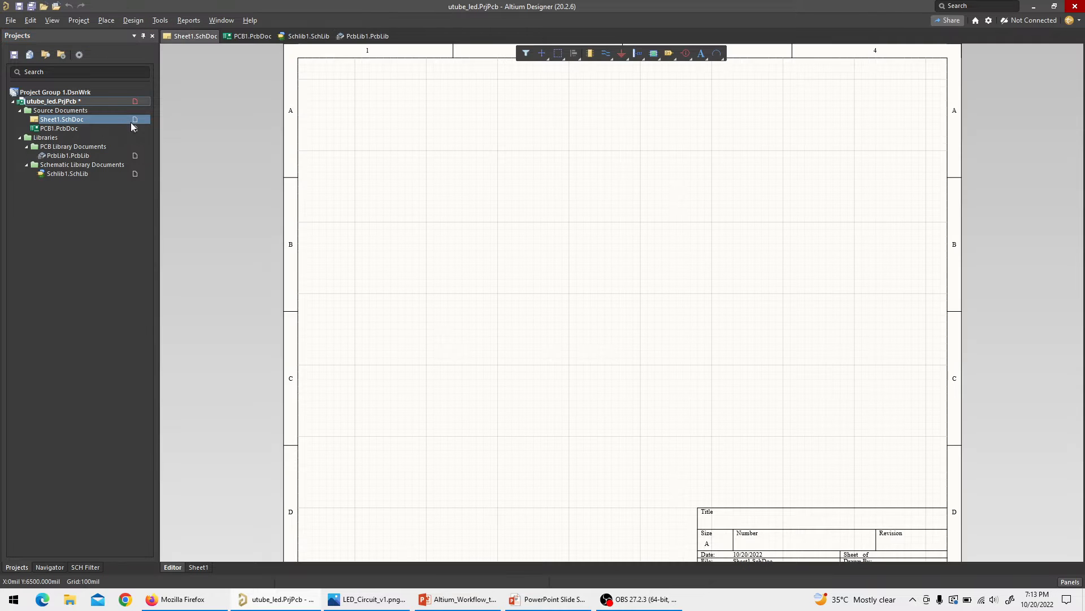
pyautogui.doubleClick(124, 130)
pyautogui.doubleClick(113, 155)
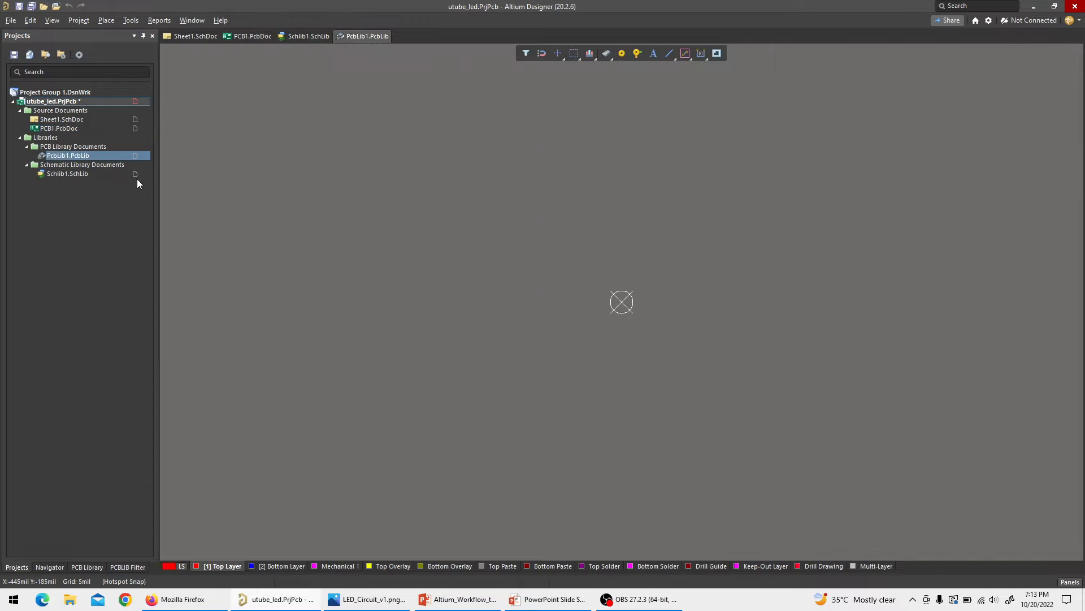
pyautogui.click(136, 176)
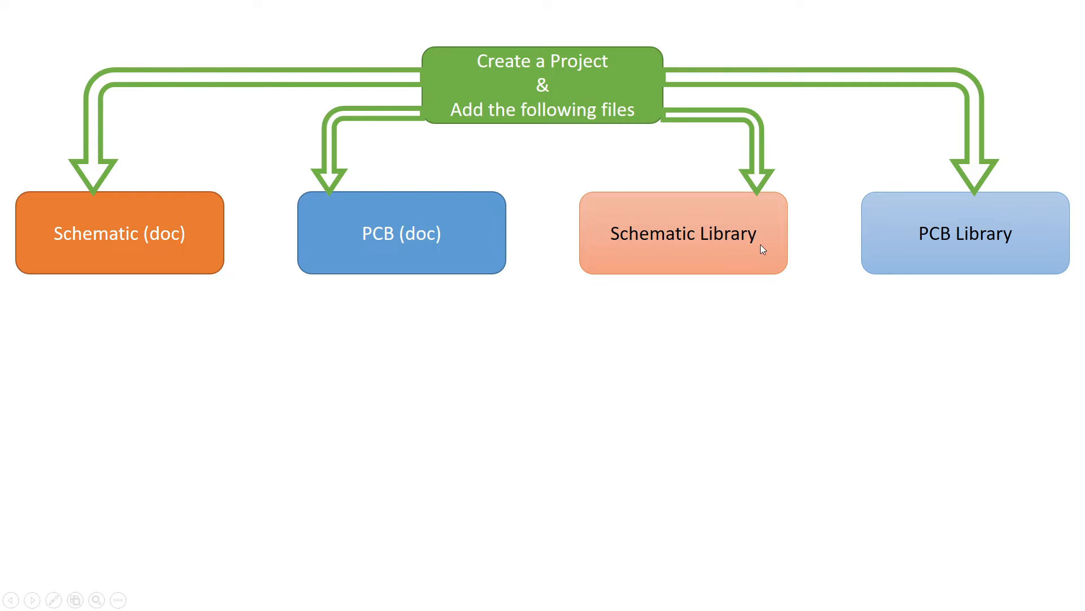
# Return from the workflow slide to the utube_led project in Altium Designer.
pyautogui.hotkey('alt', 'Tab')
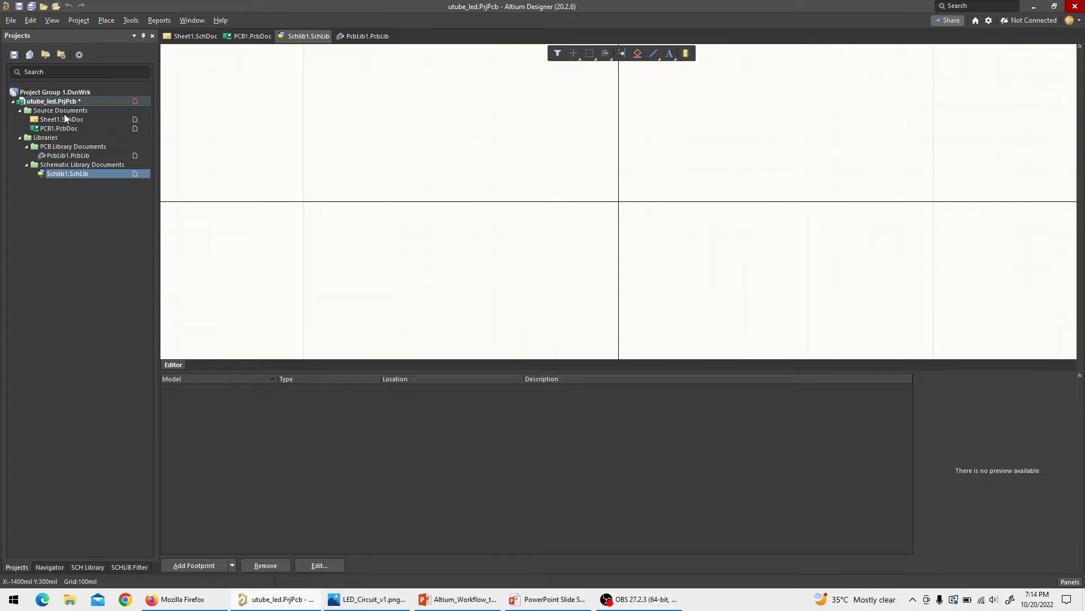
pyautogui.rightClick(54, 175)
pyautogui.click(46, 199)
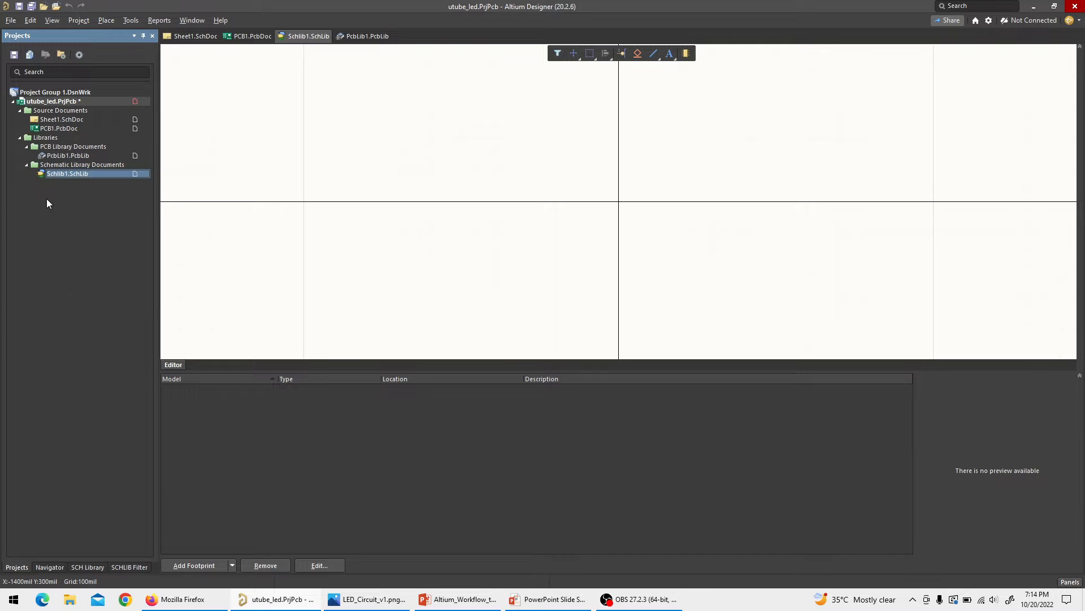
pyautogui.rightClick(60, 103)
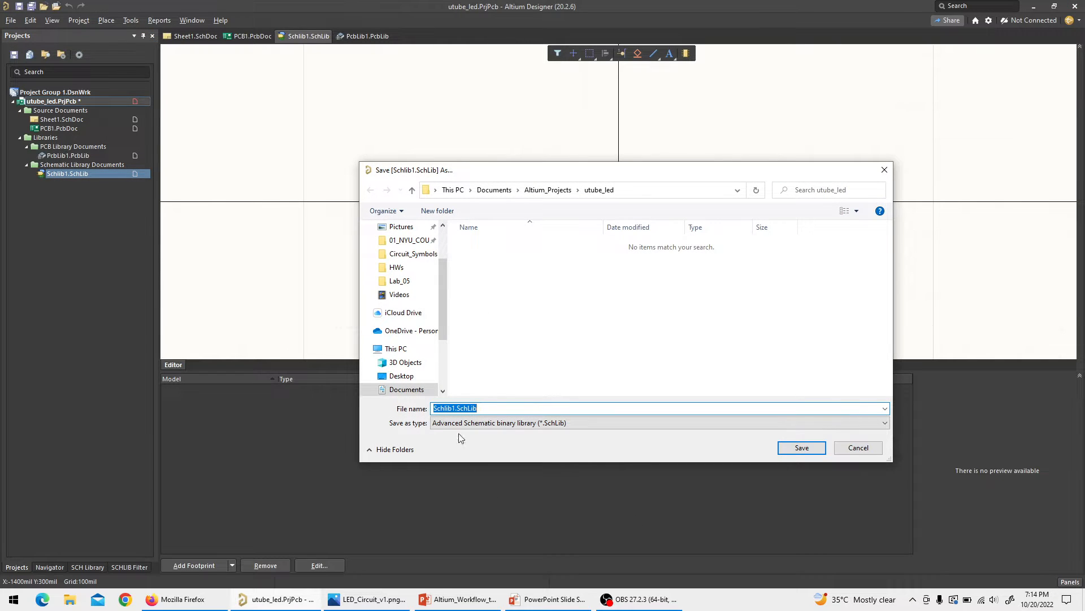
pyautogui.click(859, 447)
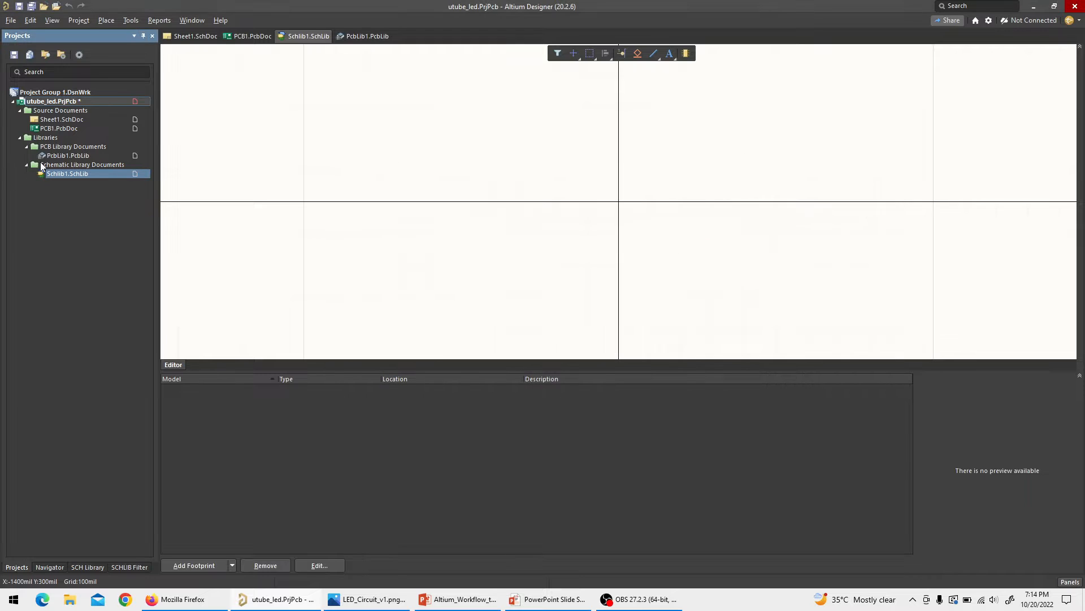
pyautogui.click(62, 120)
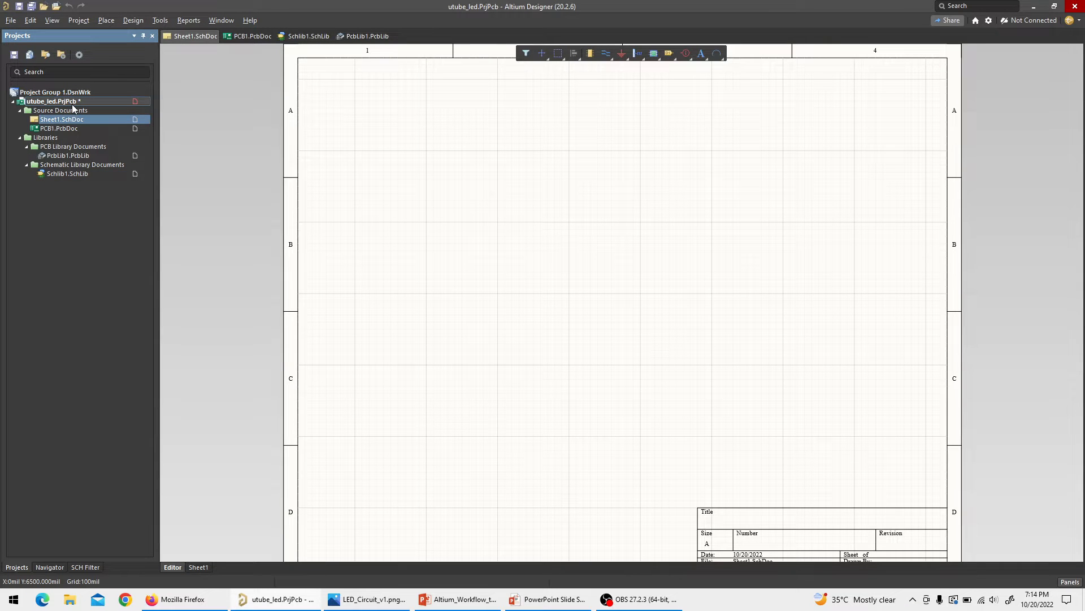
pyautogui.rightClick(72, 102)
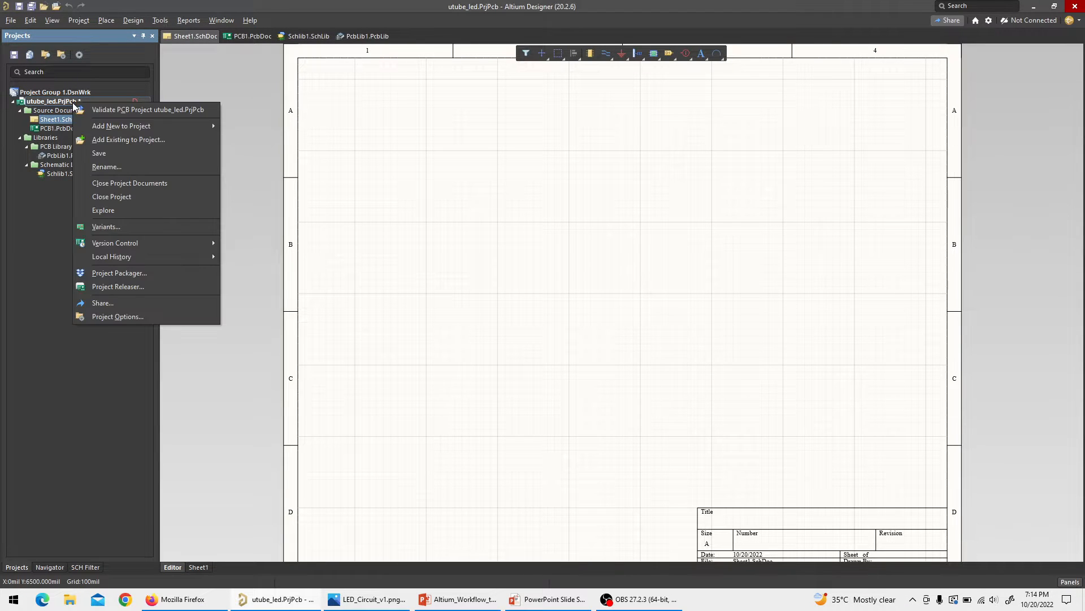
pyautogui.click(94, 154)
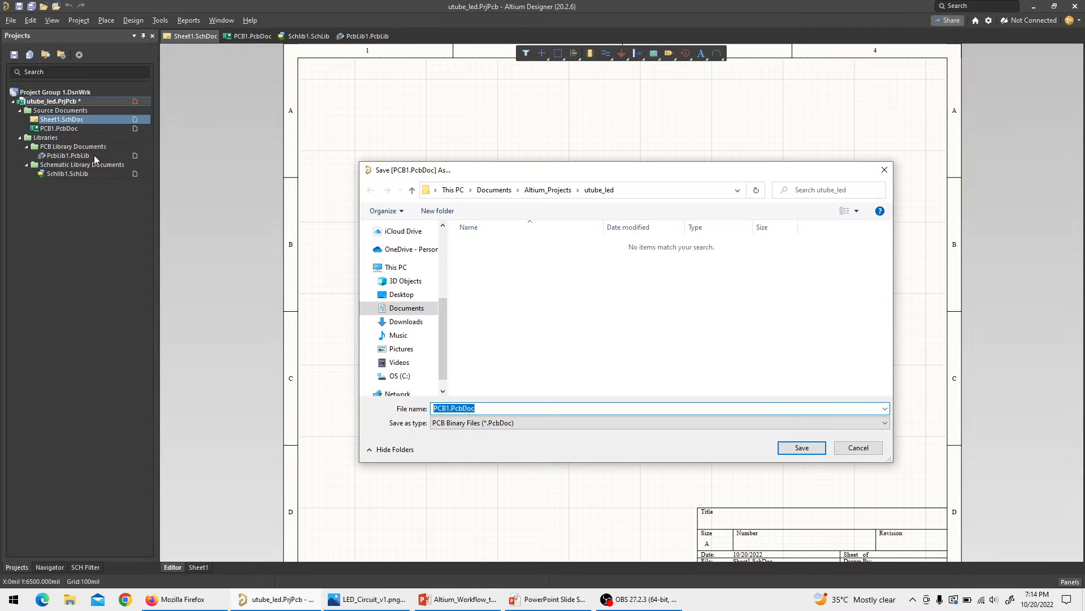
pyautogui.click(856, 446)
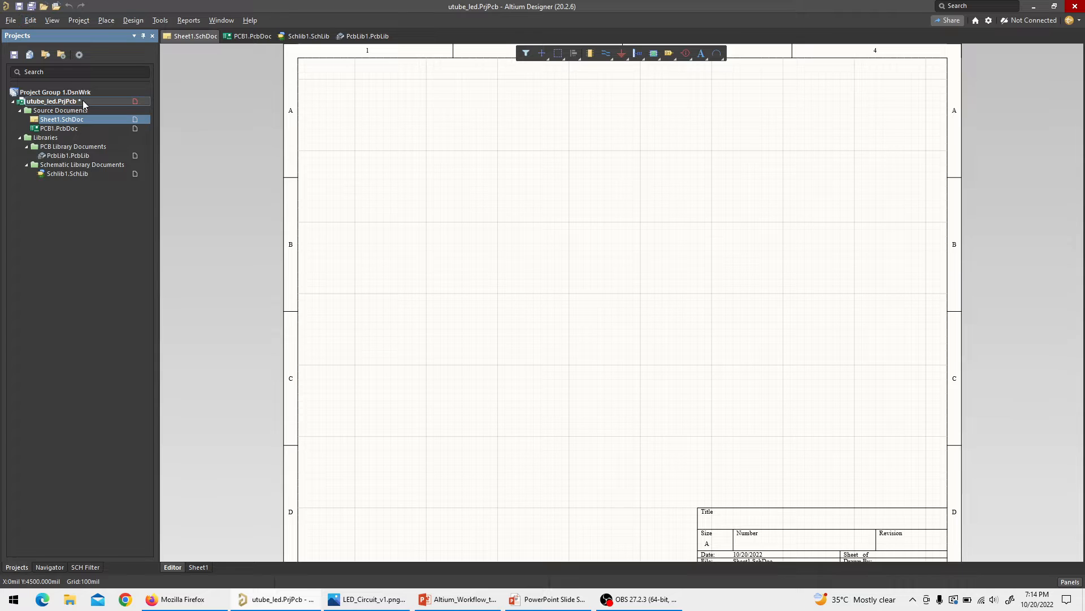
# Save the PCB document as PCB1.PcbDoc in the utube_led project folder.
pyautogui.click(65, 128)
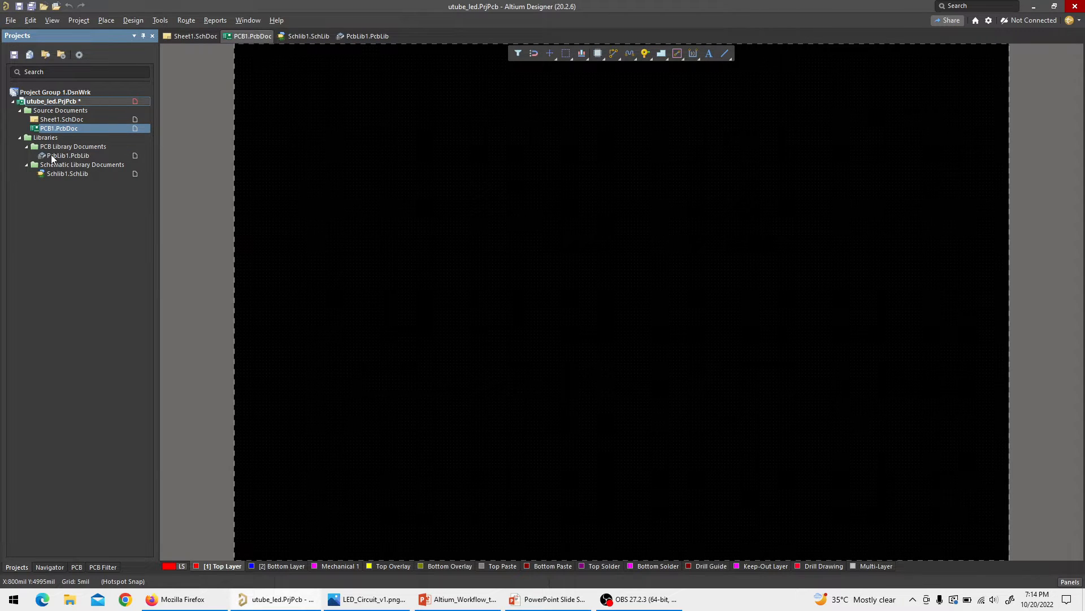
pyautogui.hotkey('ctrl', 's')
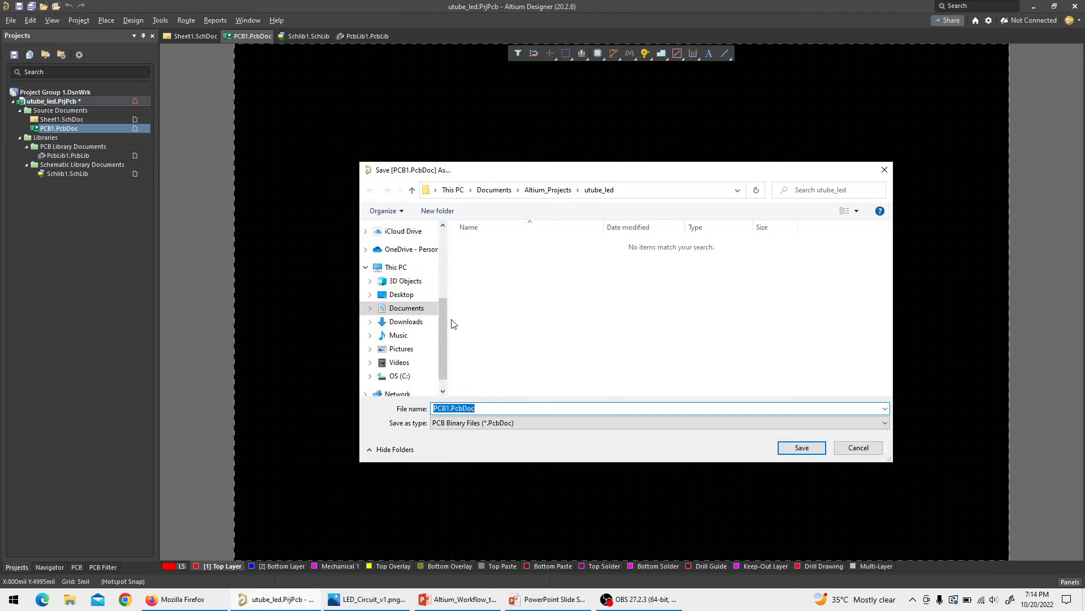
pyautogui.click(803, 447)
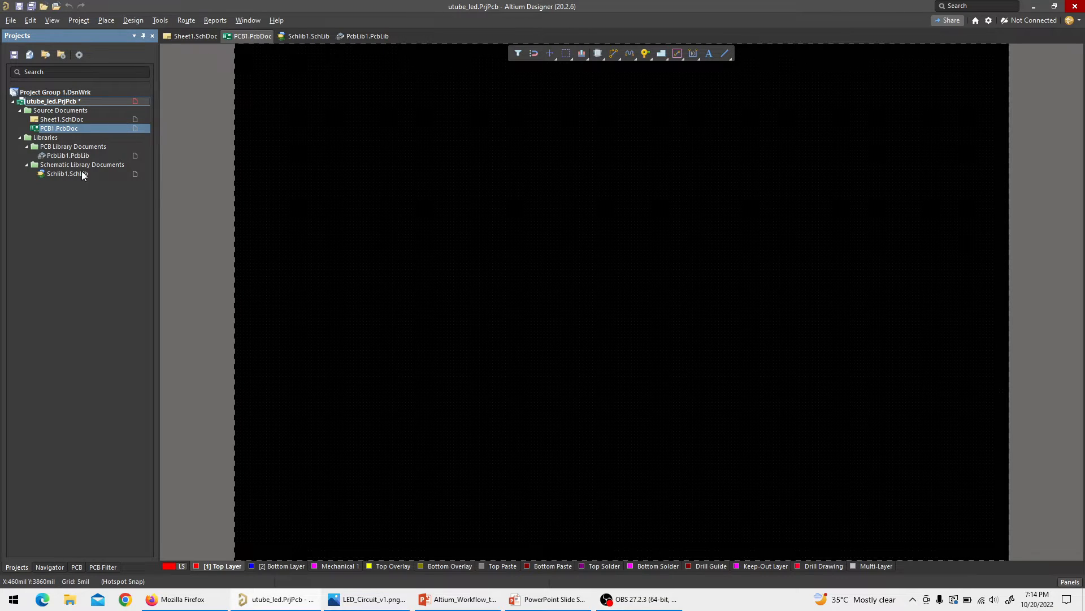
# Save the utube_led project, storing PcbLib1.PcbLib, Schlib1.SchLib and Sheet1.SchDoc in the utube_led folder.
pyautogui.rightClick(75, 100)
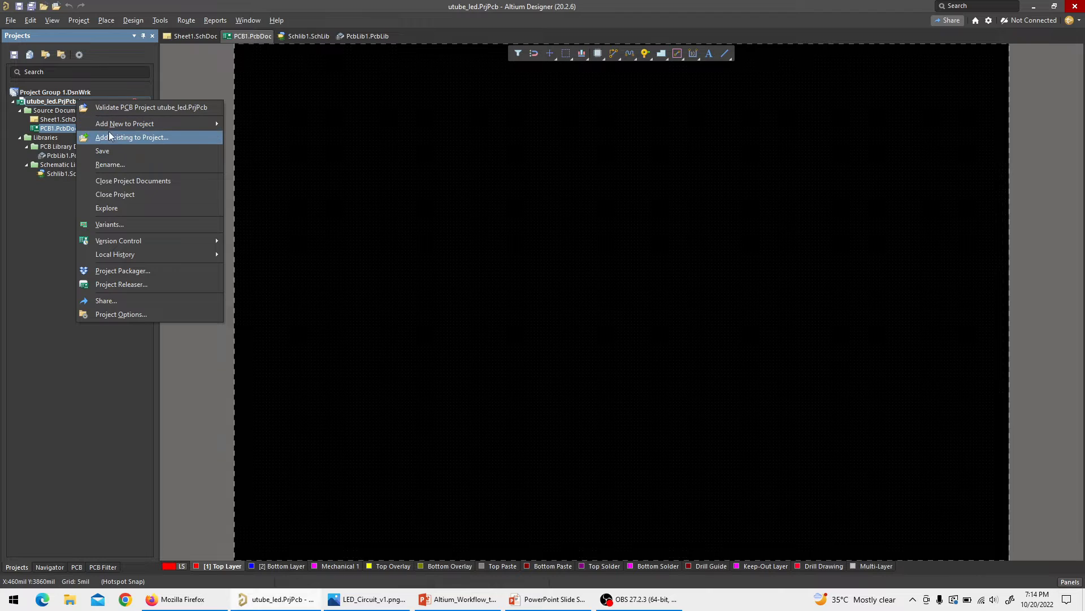
pyautogui.click(111, 148)
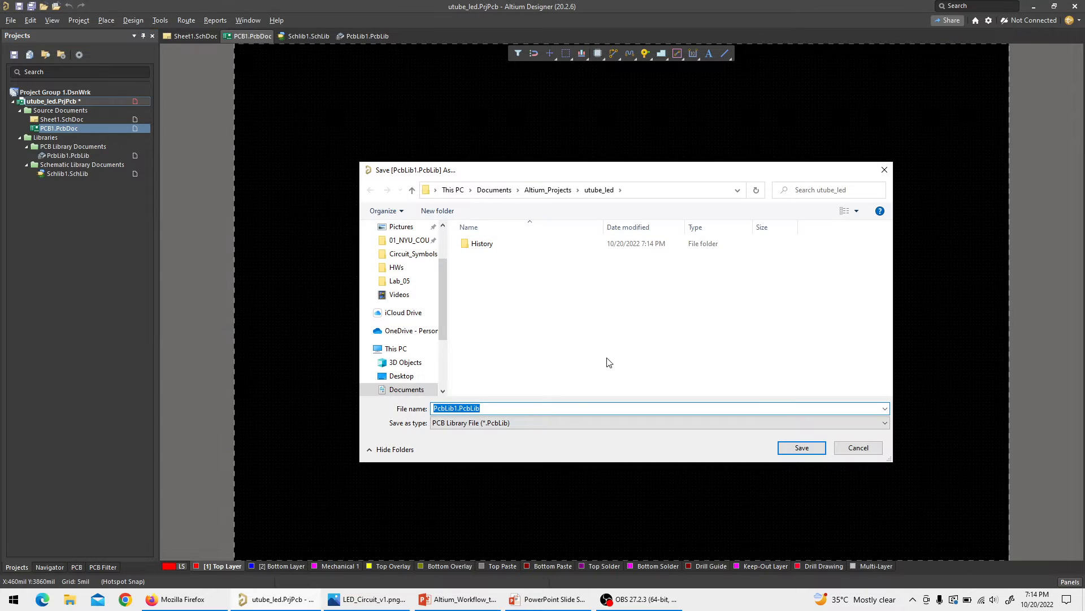
pyautogui.click(793, 446)
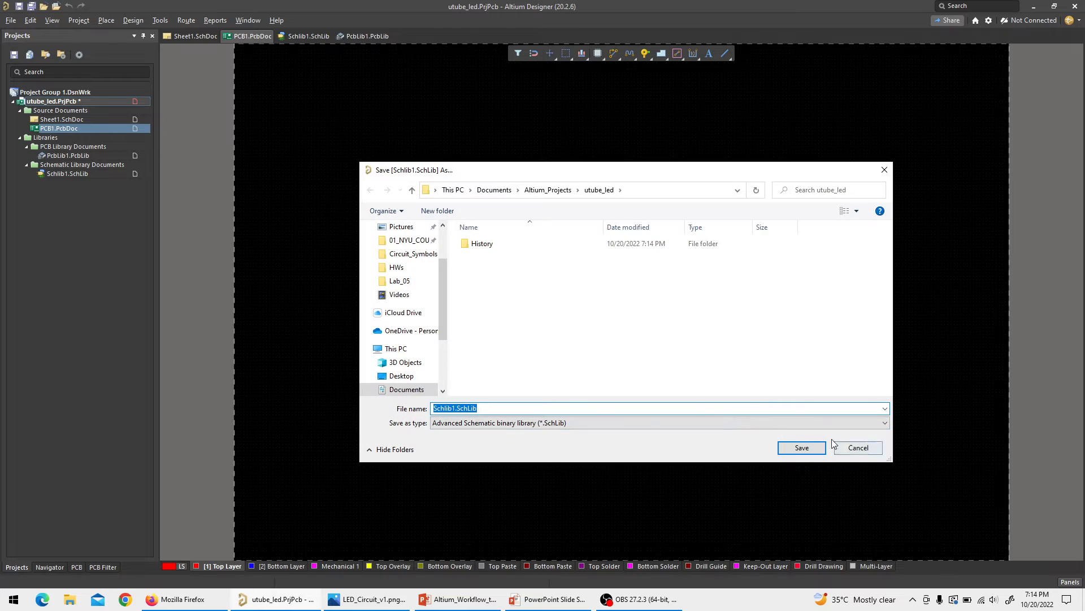
pyautogui.click(799, 452)
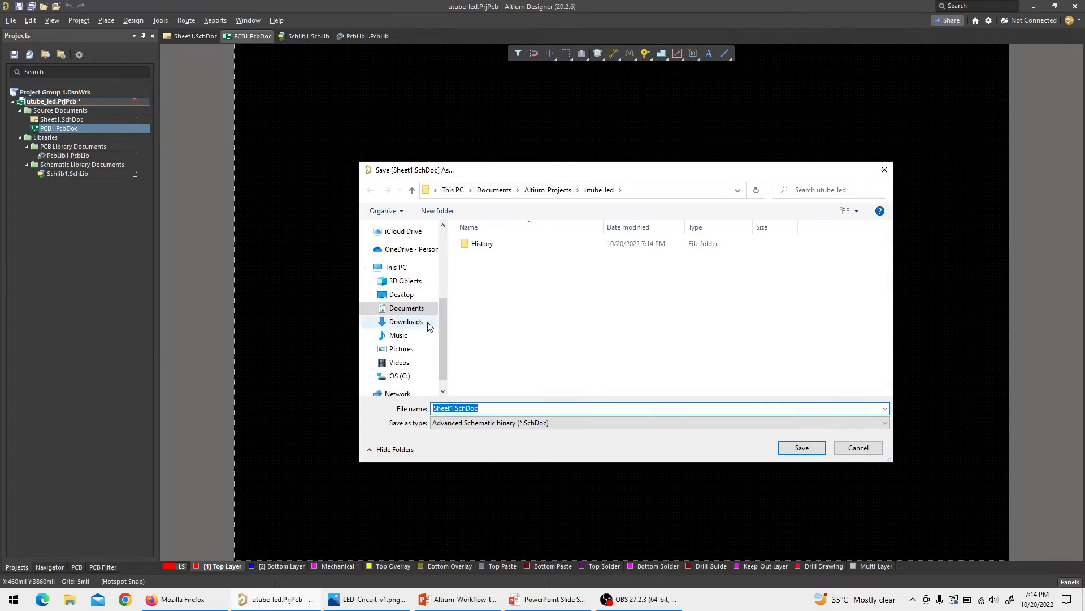
pyautogui.click(796, 448)
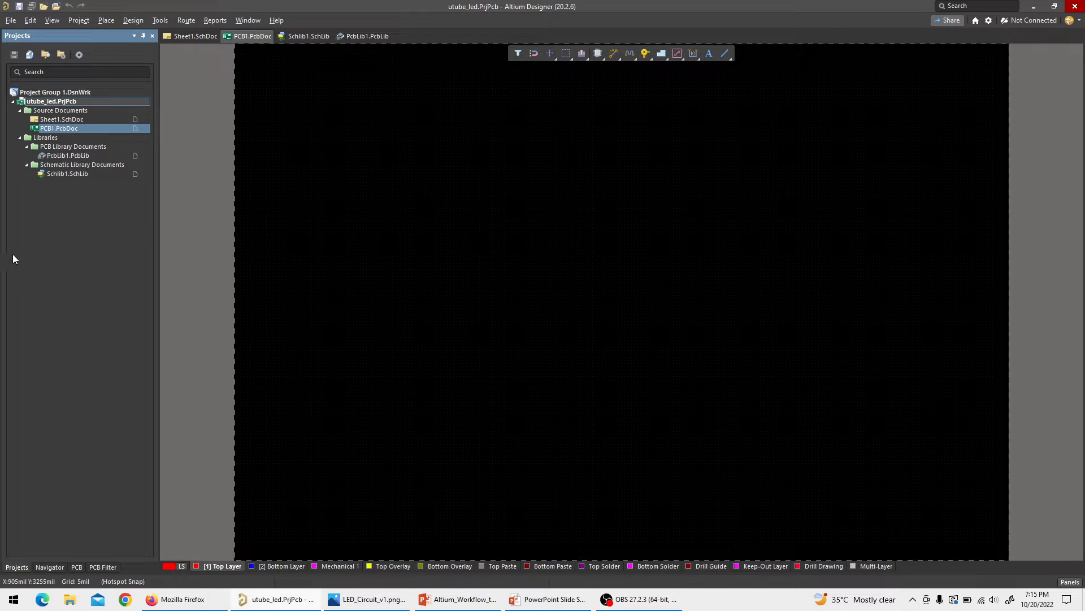
# Check the workflow slide and the circuit diagram in LED_Circuit_v1.png, returning to Altium Designer after each.
pyautogui.hotkey('alt', 'Tab')
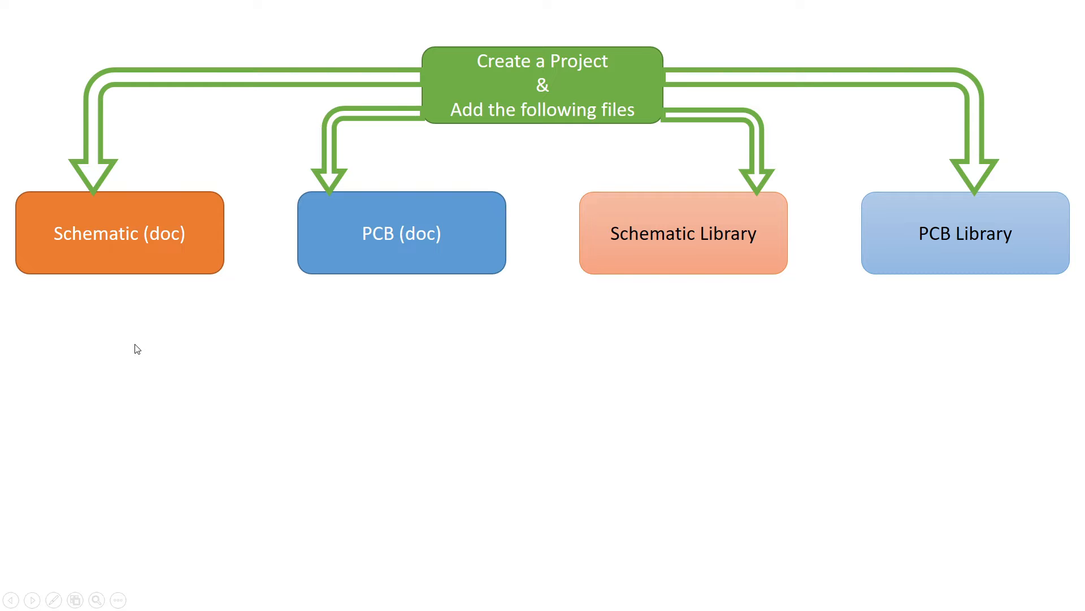
pyautogui.hotkey('alt', 'Tab')
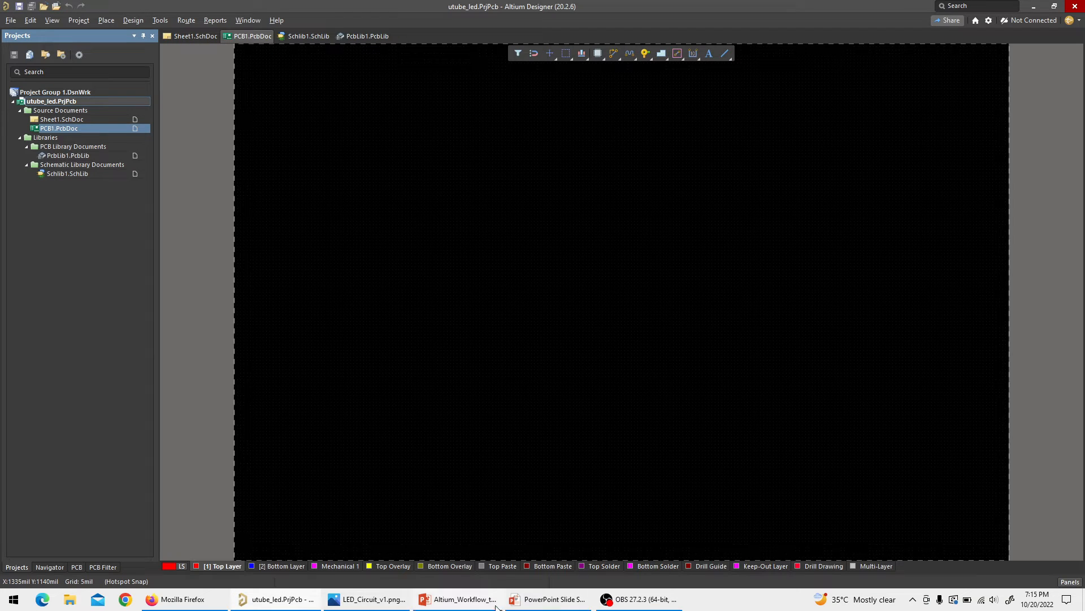
pyautogui.click(390, 599)
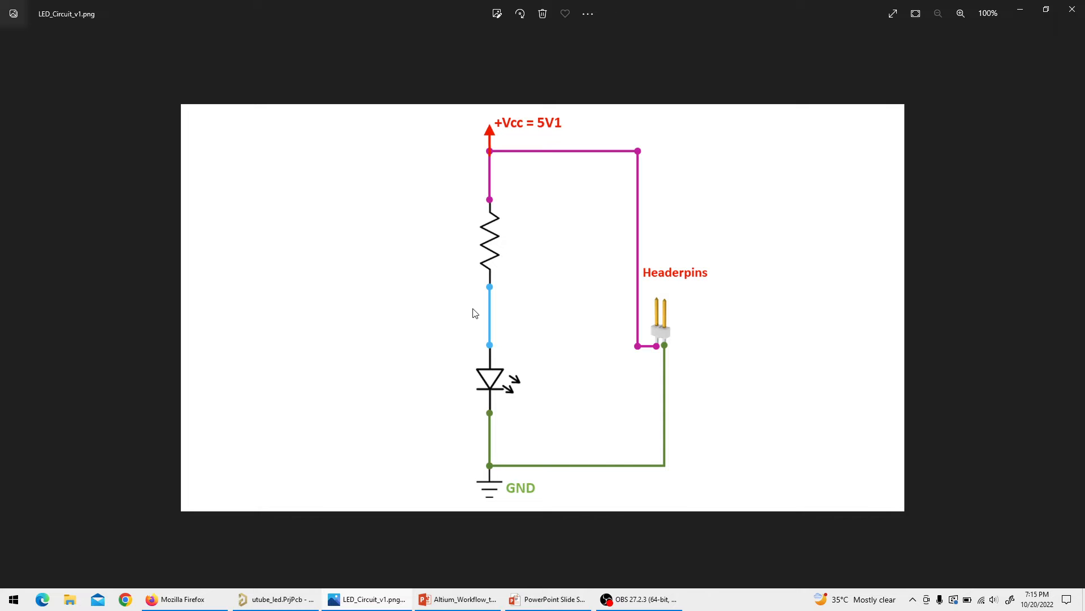
pyautogui.hotkey('alt', 'Tab')
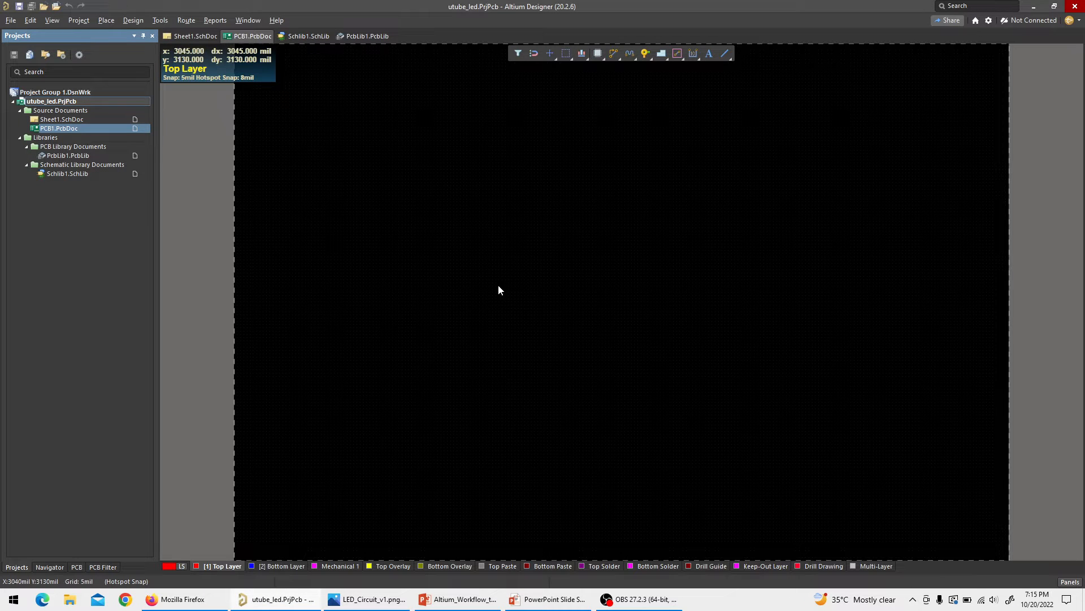
# Open Sheet1.SchDoc and compare the sheet with the resistor, LED and header-pin circuit in LED_Circuit_v1.png.
pyautogui.doubleClick(54, 120)
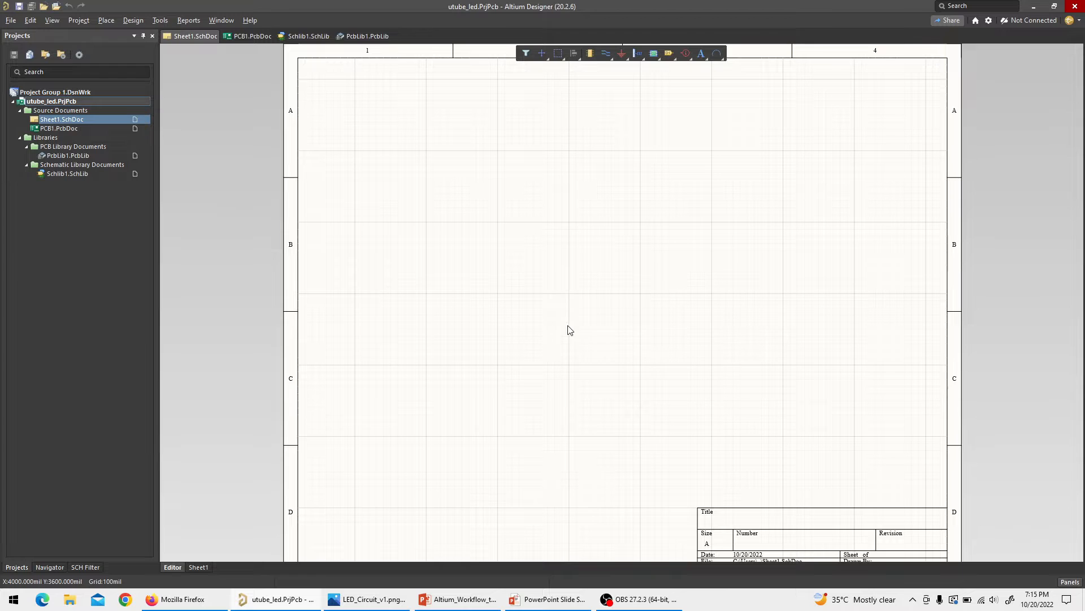
pyautogui.hotkey('alt', 'Tab')
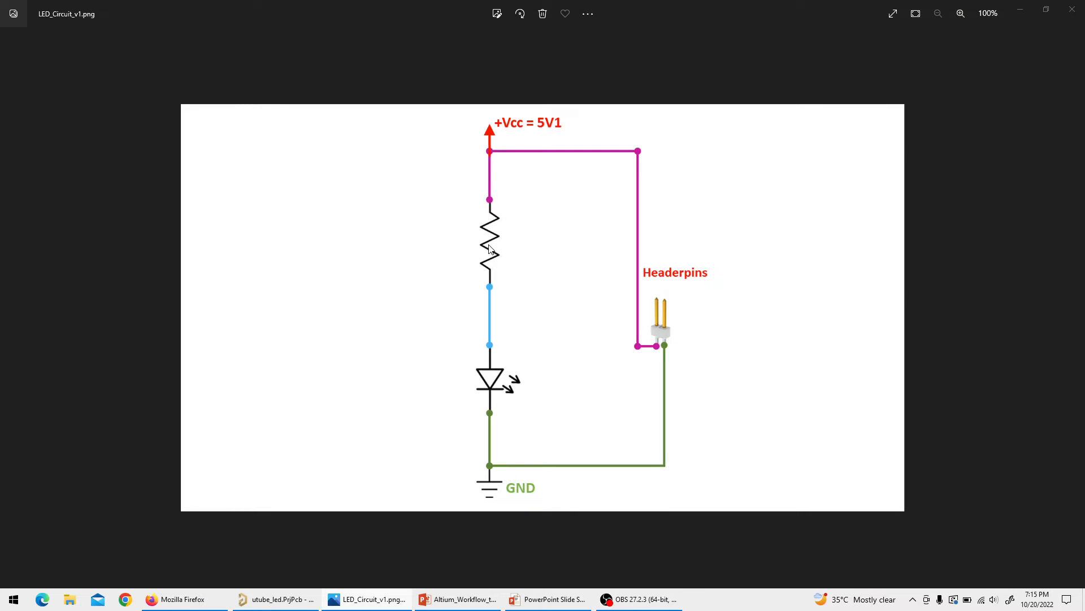
pyautogui.hotkey('alt', 'Tab')
pyautogui.hotkey('alt', 'Tab')
pyautogui.hotkey('alt', 'Tab')
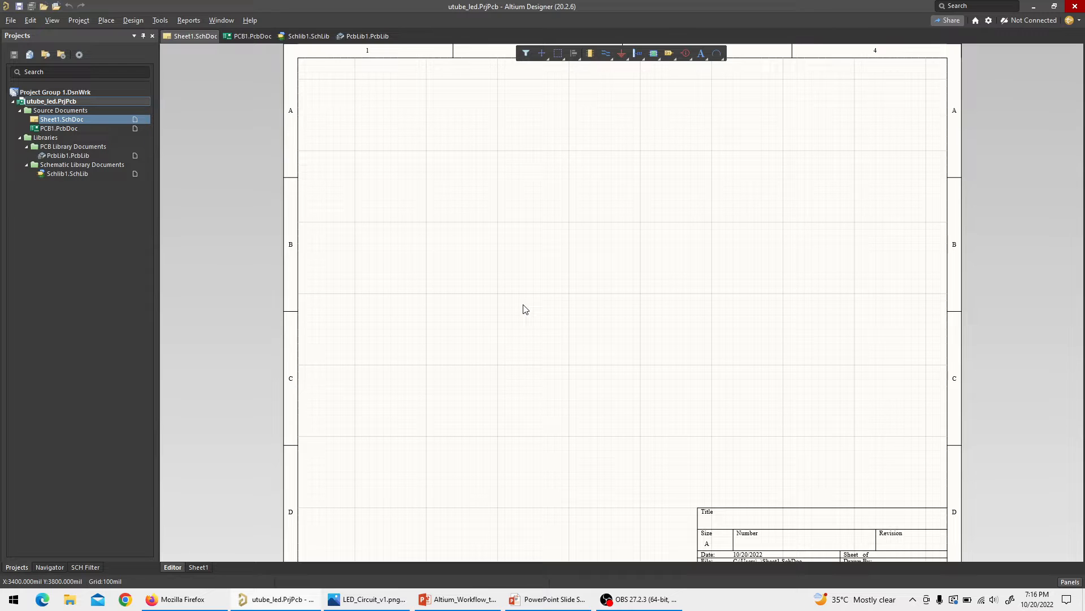
# View the schematic library Schlib1.SchLib, go back to Sheet1.SchDoc, and look at the LED circuit image again.
pyautogui.doubleClick(52, 173)
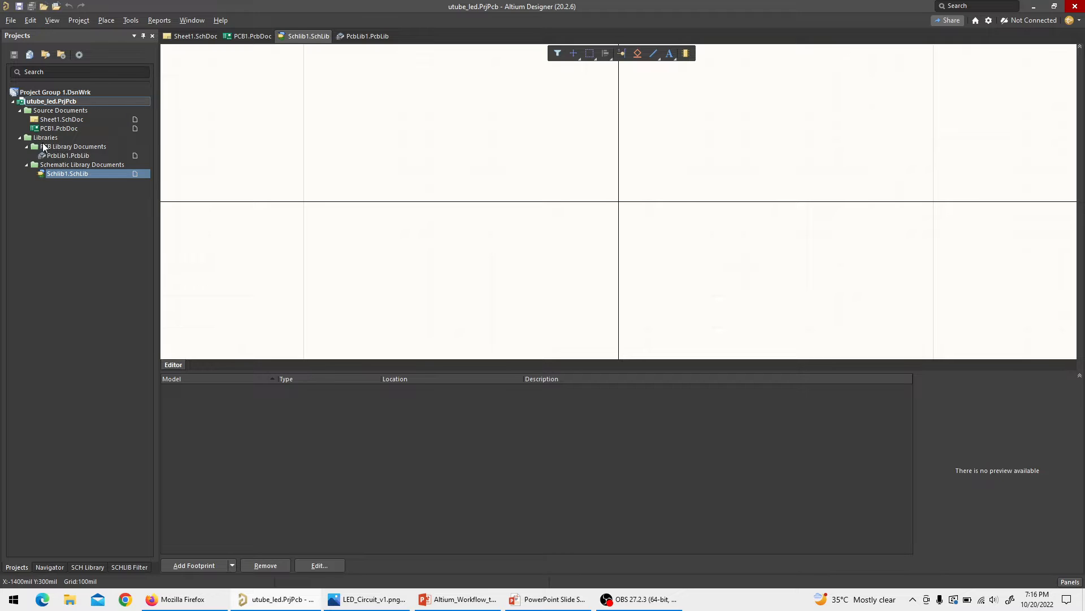
pyautogui.doubleClick(42, 120)
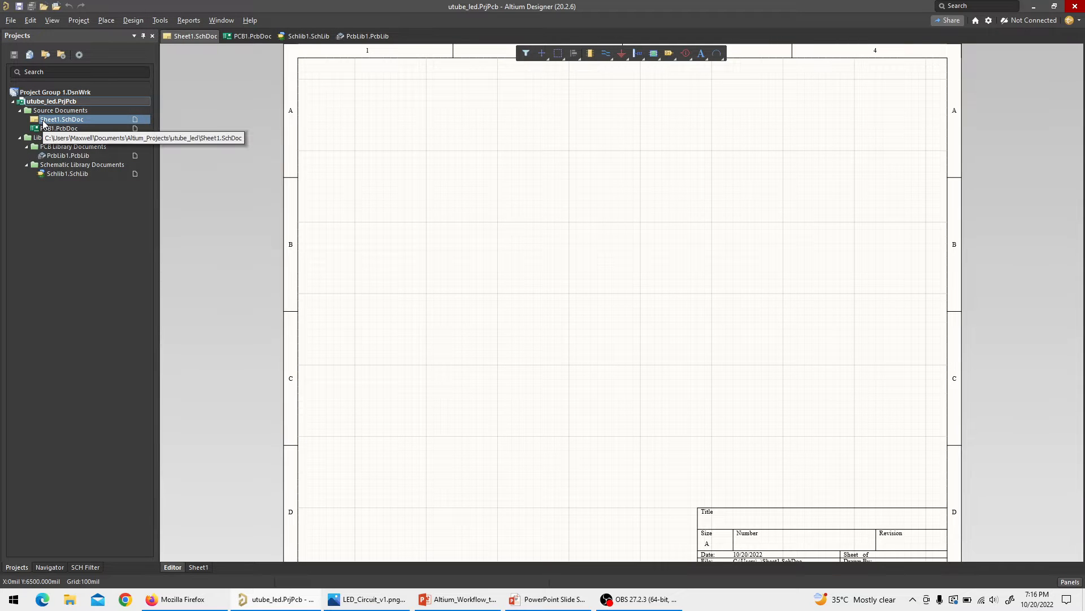
pyautogui.hotkey('alt', 'Tab')
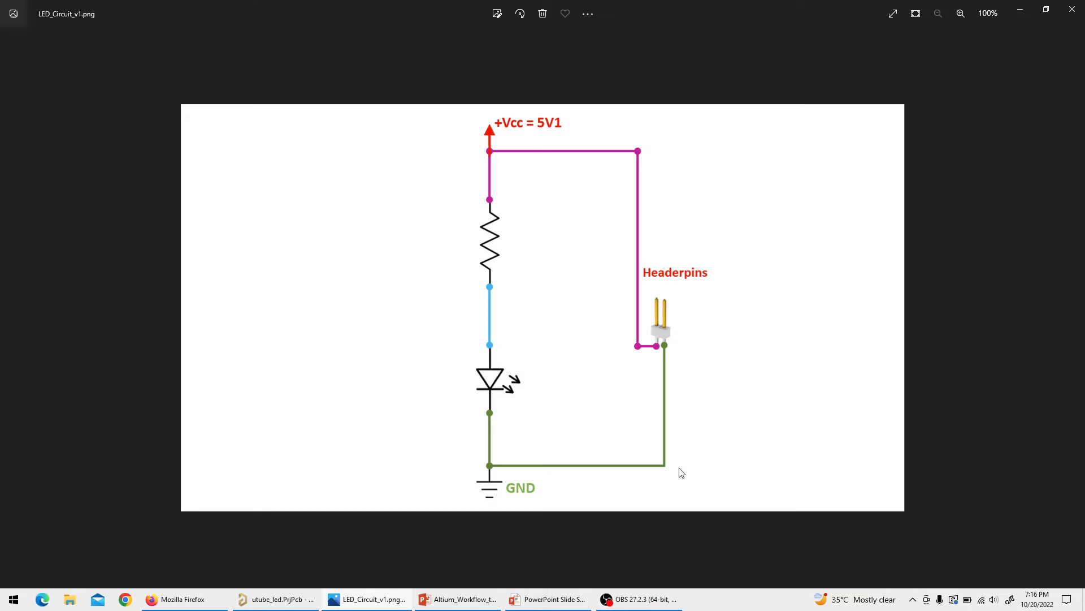
# Switch to the PowerPoint slide show and reveal the workflow notes for the schematic document and schematic library.
pyautogui.click(549, 600)
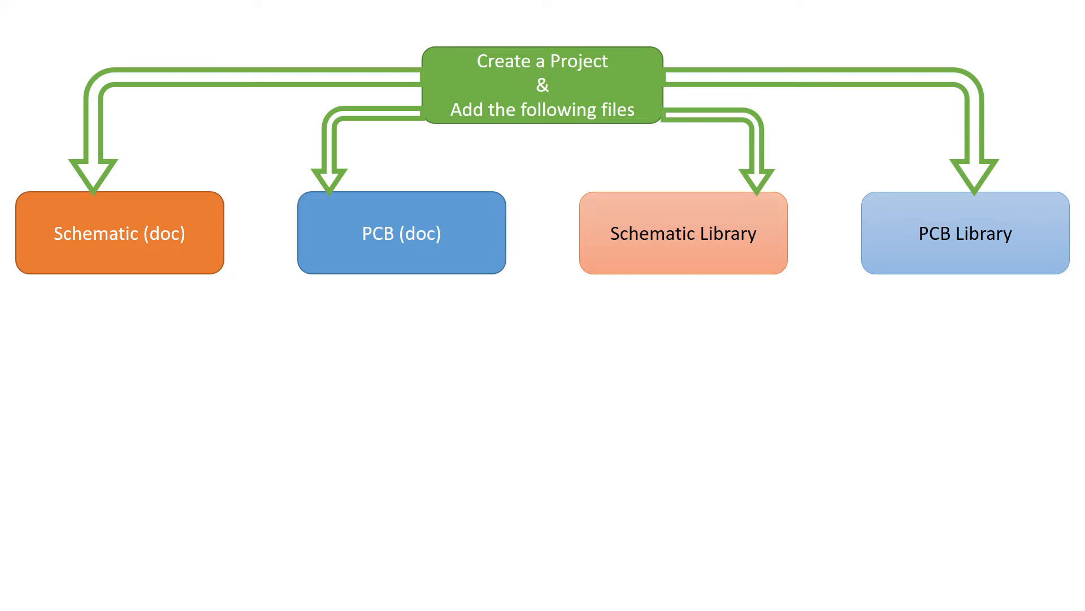
pyautogui.press('Right')
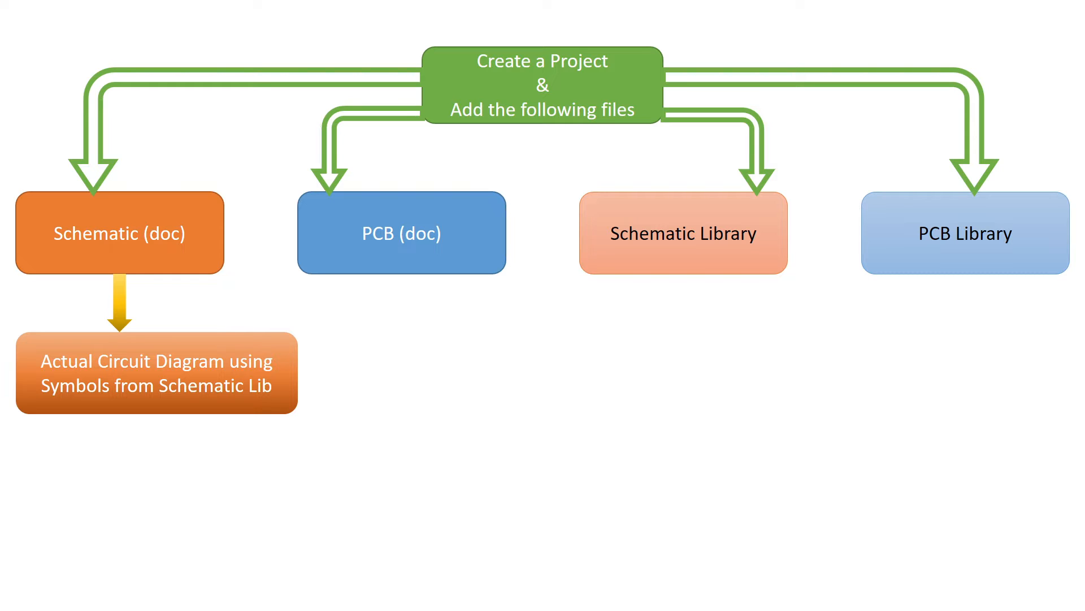
pyautogui.press('Right')
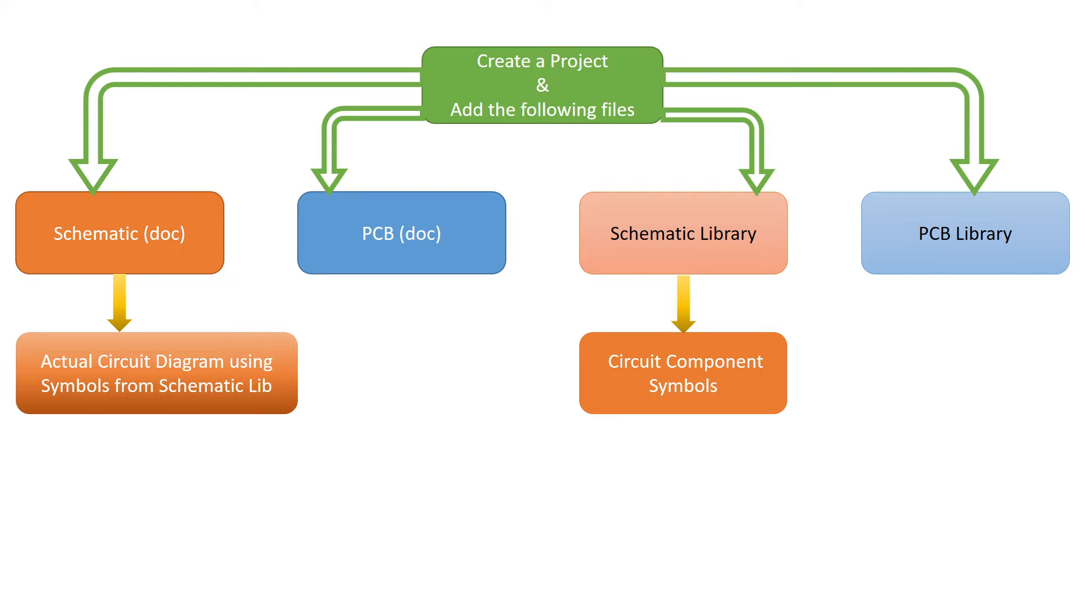
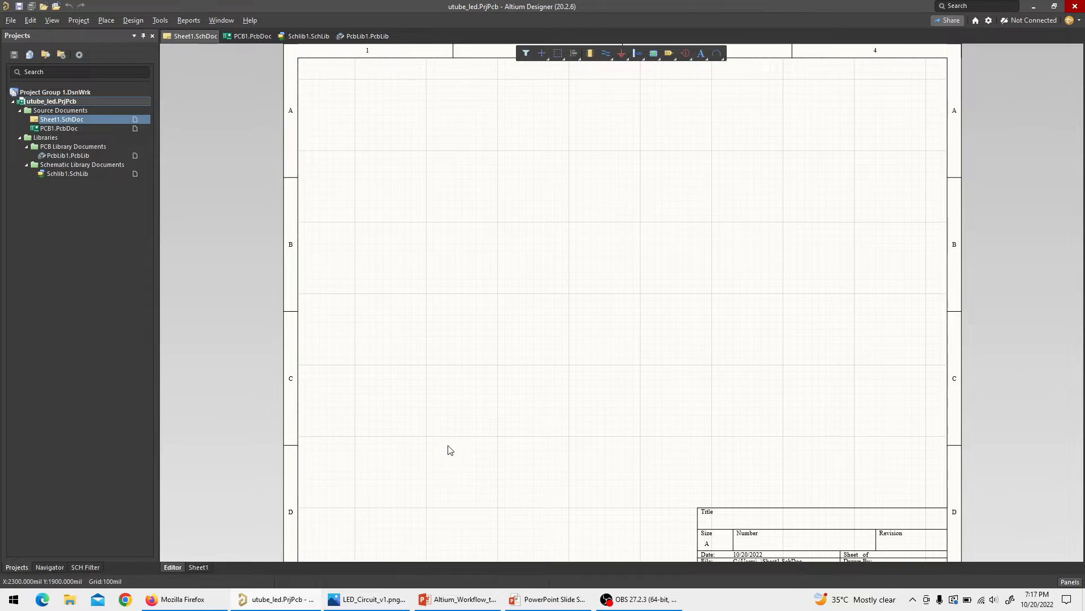
# Open Electronics_Part_List.xlsx from the desktop, copy the 0805 resistor's part number CRCW080516K0FKEA, and return to Altium Designer.
pyautogui.press('super+d')
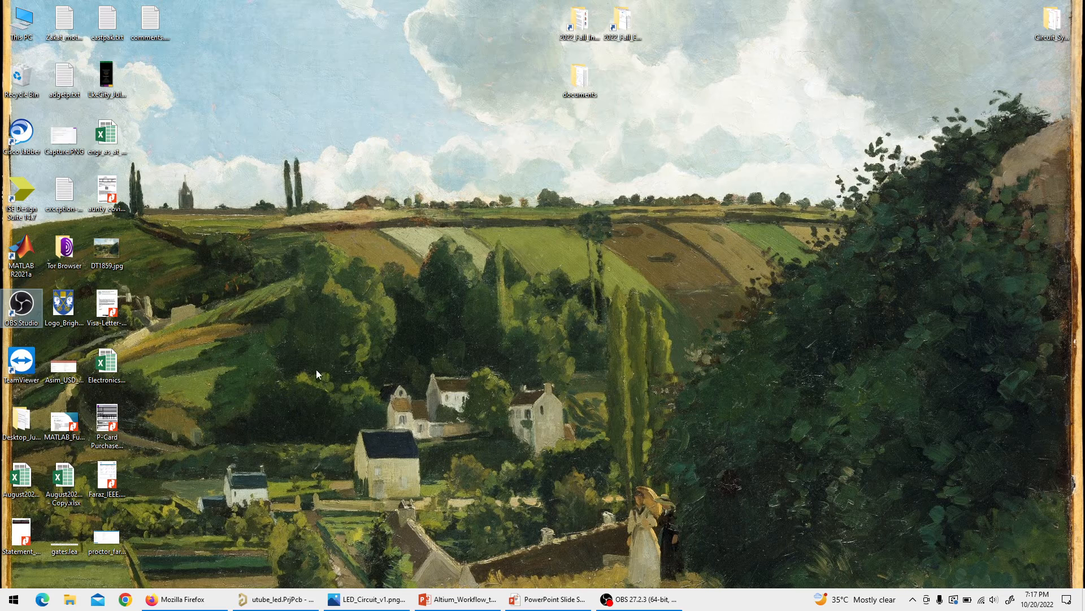
pyautogui.doubleClick(107, 367)
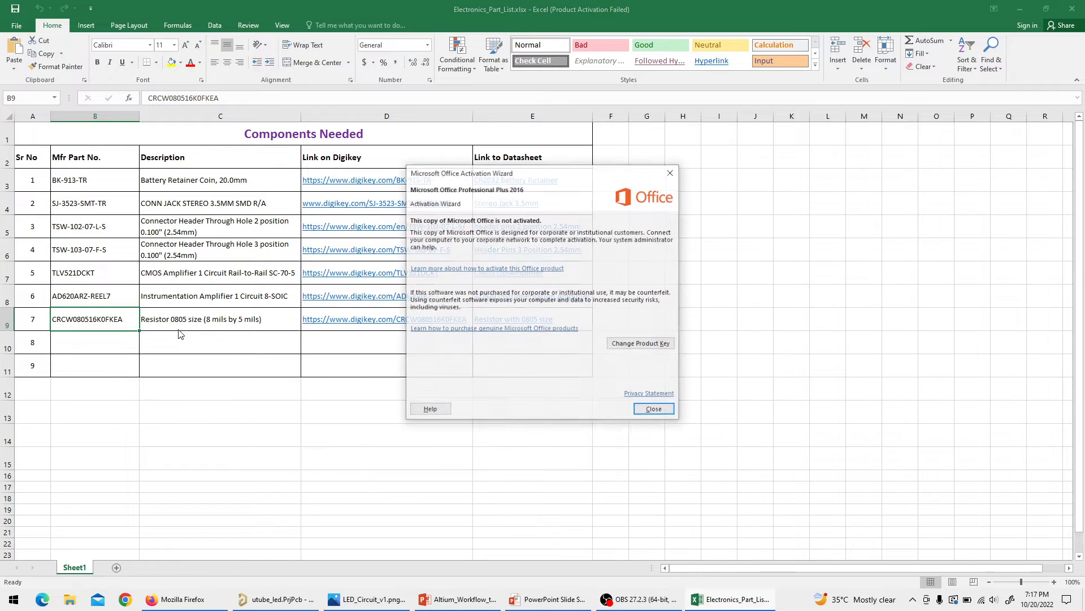
pyautogui.click(654, 410)
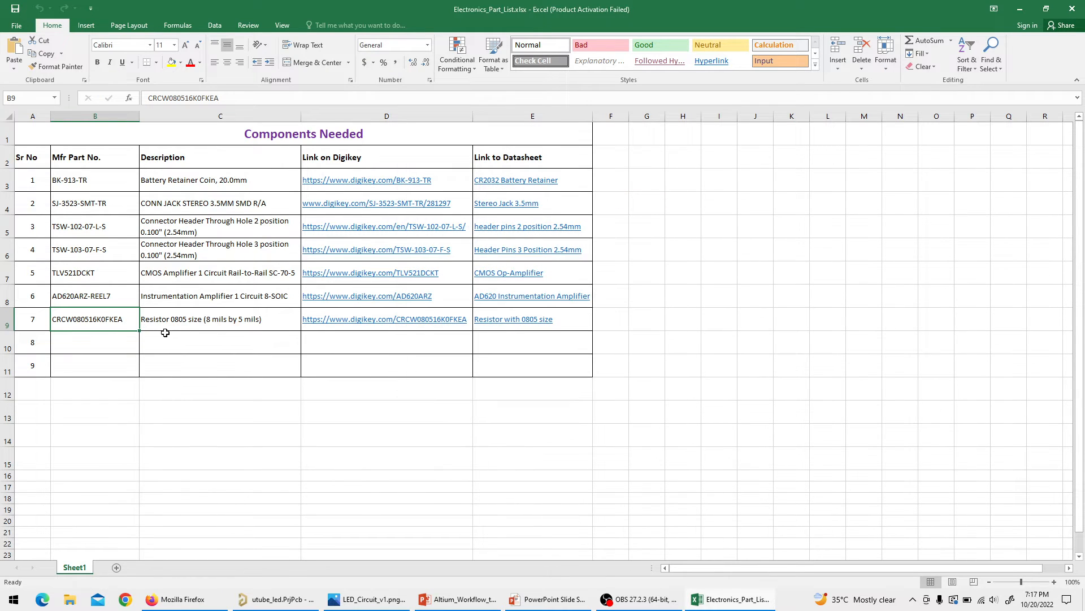
pyautogui.hotkey('ctrl', 'c')
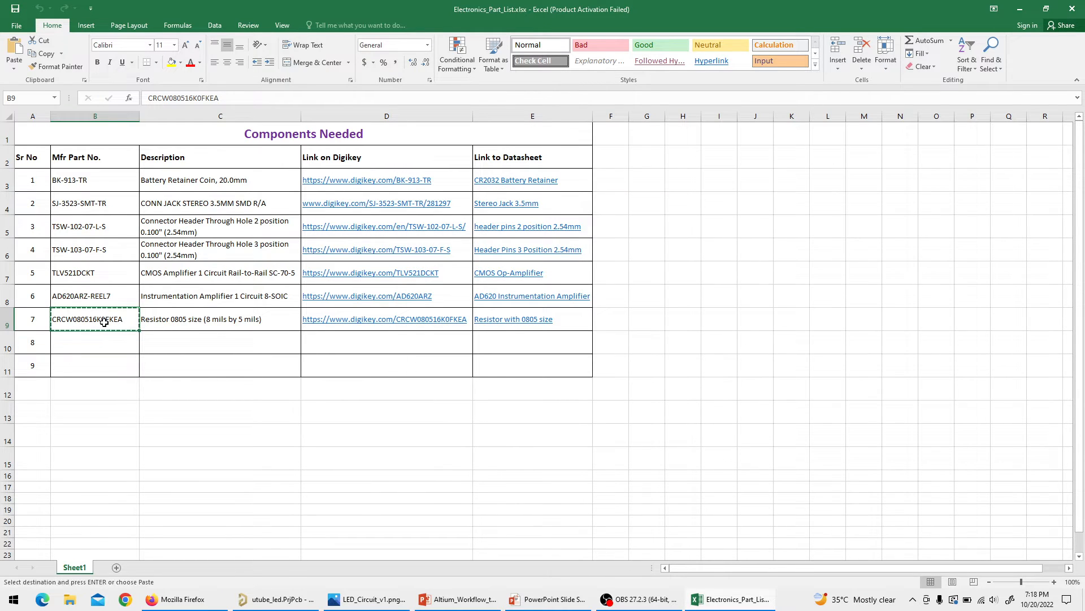
pyautogui.hotkey('alt', 'Tab')
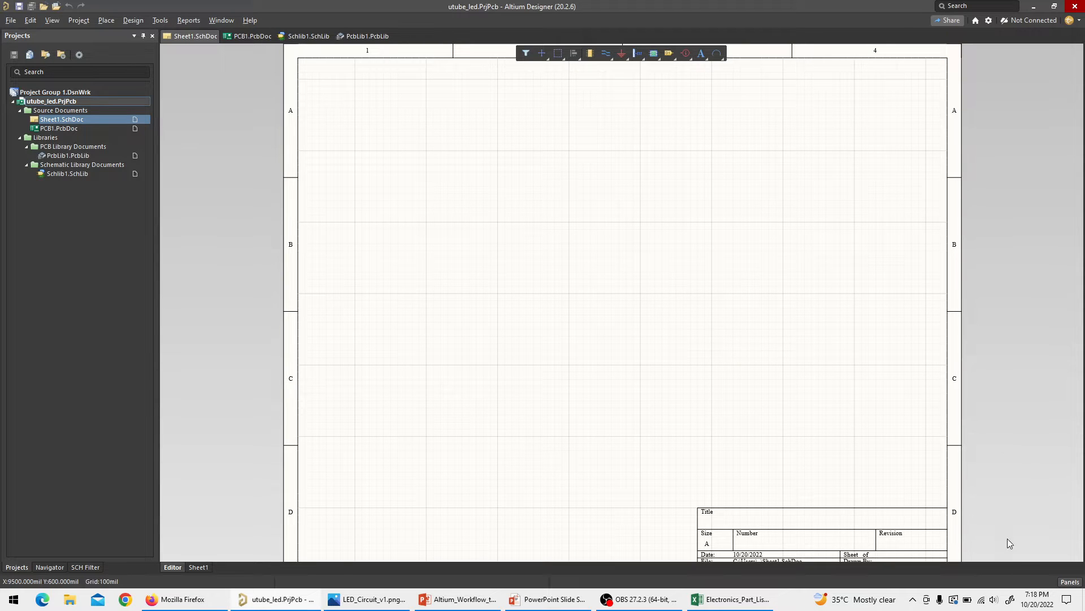
# Open Manufacturer Part Search, clear the old res search term, and search for the resistor CRCW080516K0FKEA.
pyautogui.click(1070, 582)
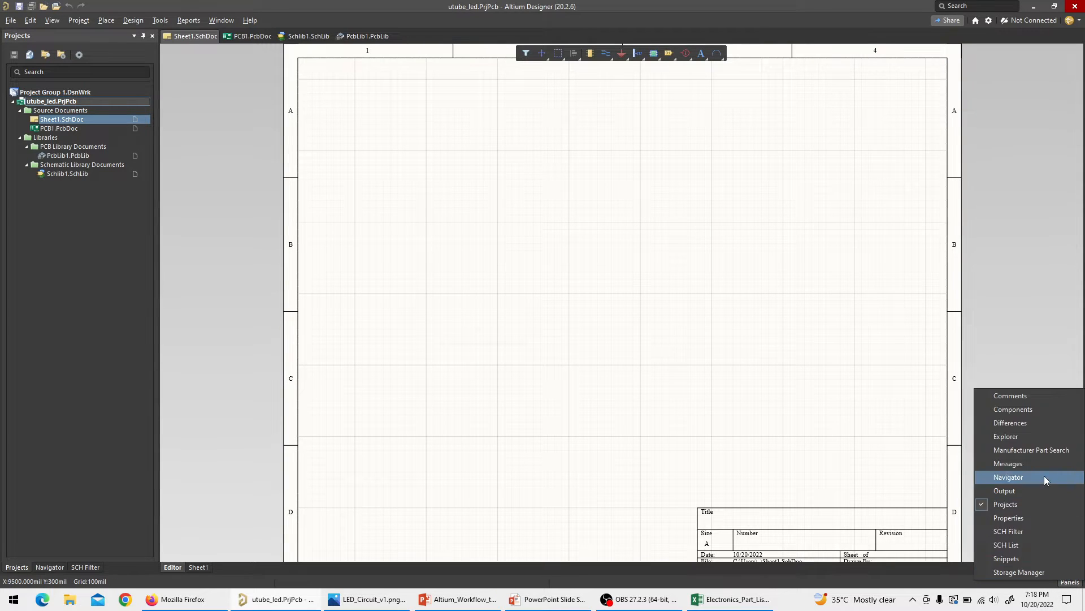
pyautogui.click(1057, 450)
pyautogui.click(578, 104)
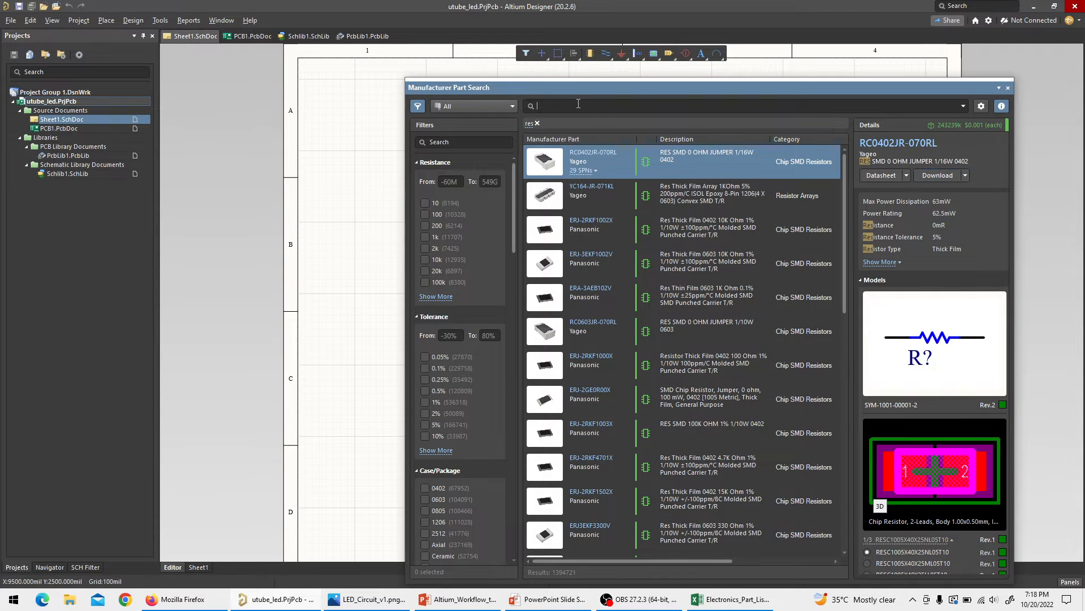
pyautogui.click(537, 124)
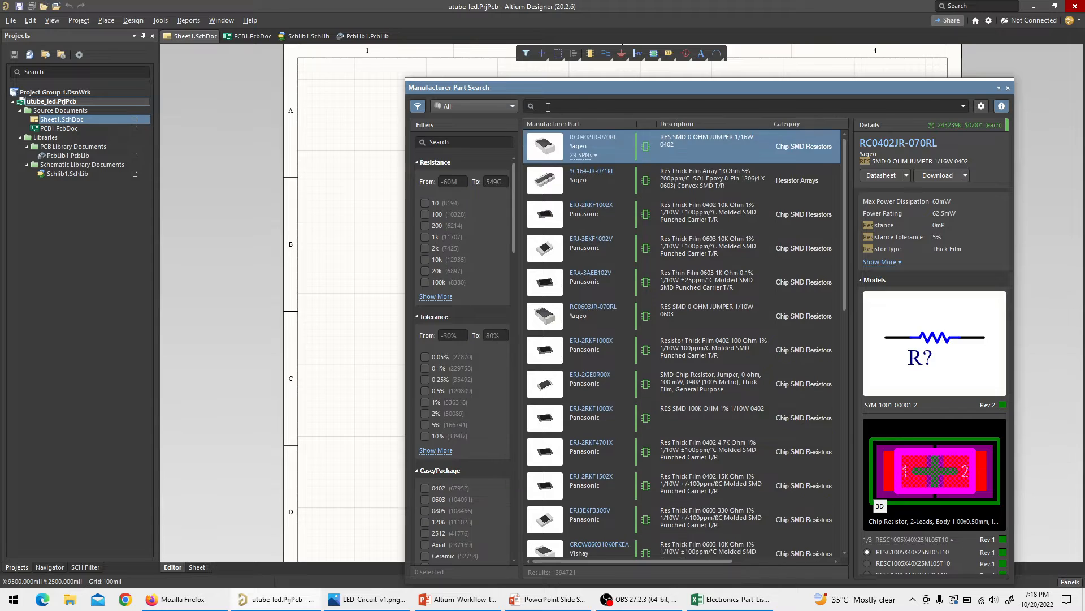
pyautogui.hotkey('ctrl', 'v')
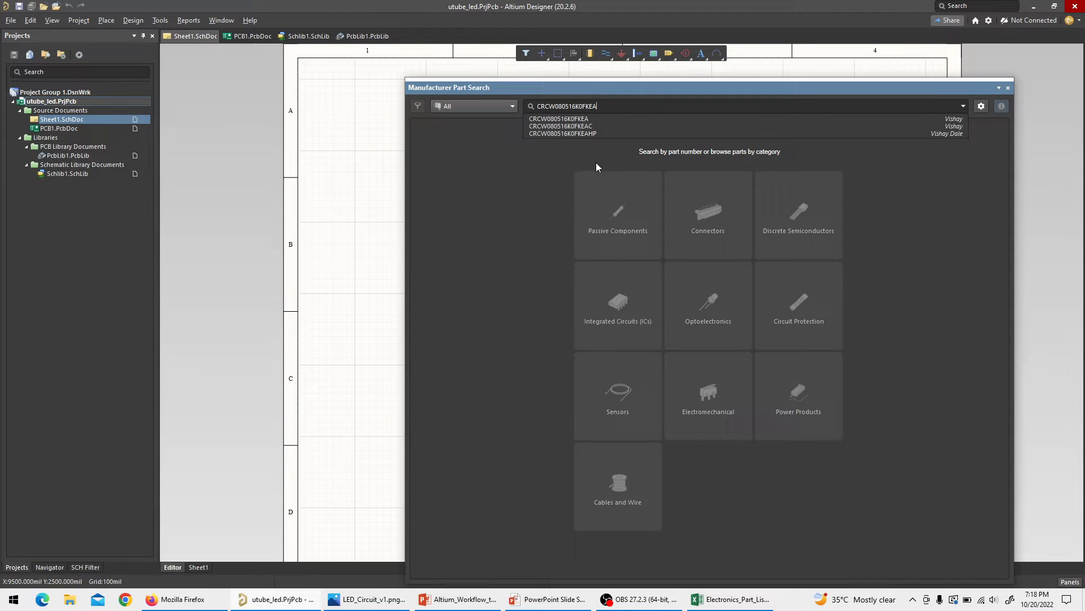
pyautogui.click(596, 120)
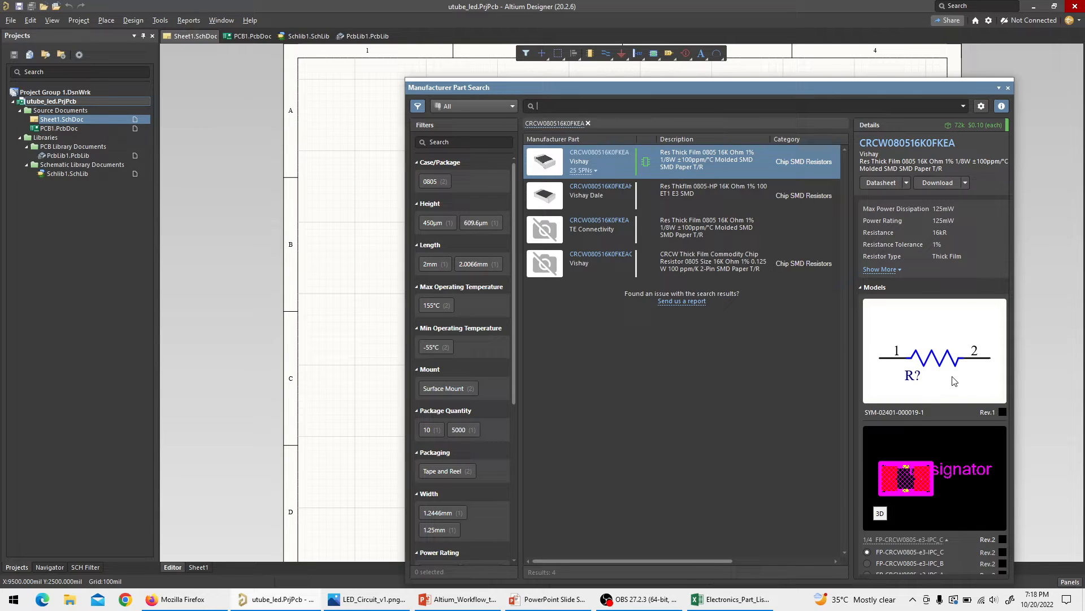
# Examine the Vishay resistor's schematic symbol and its footprint preview in both 2D and 3D.
pyautogui.scroll(-2, 939, 372)
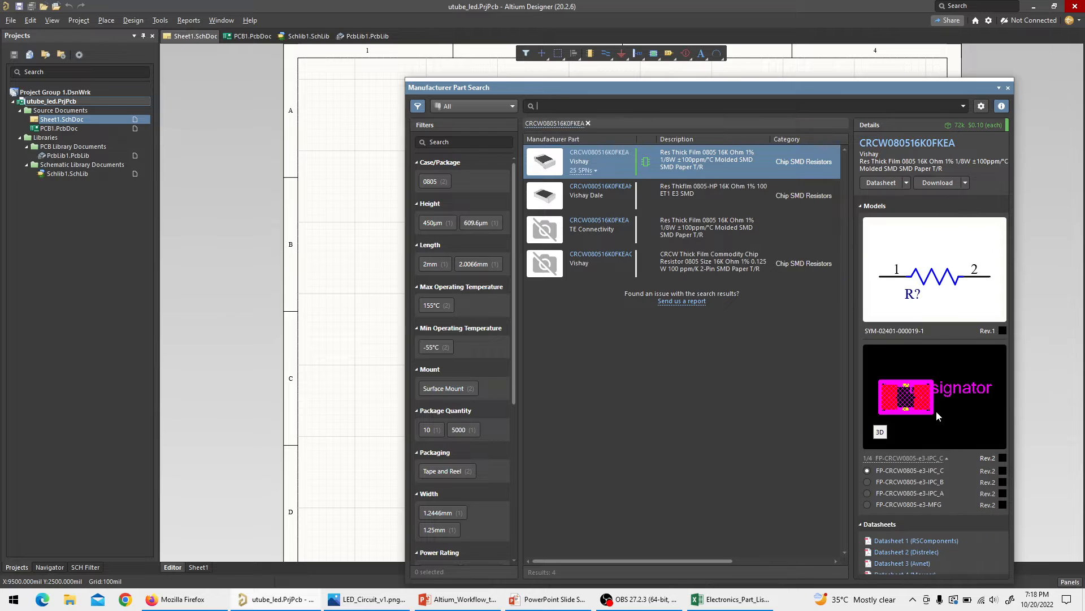
pyautogui.click(880, 433)
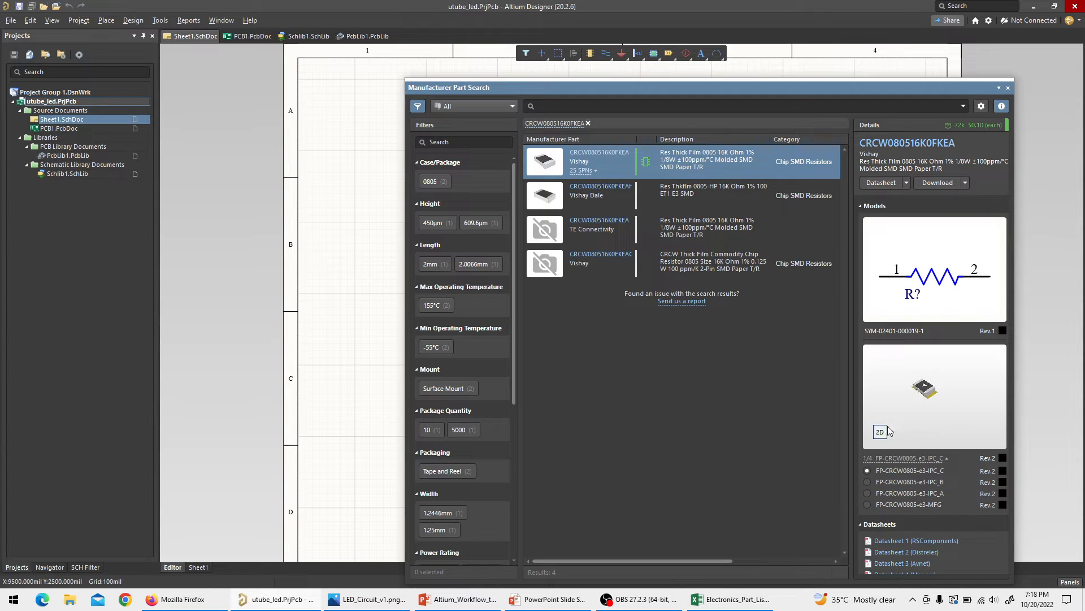
pyautogui.click(880, 432)
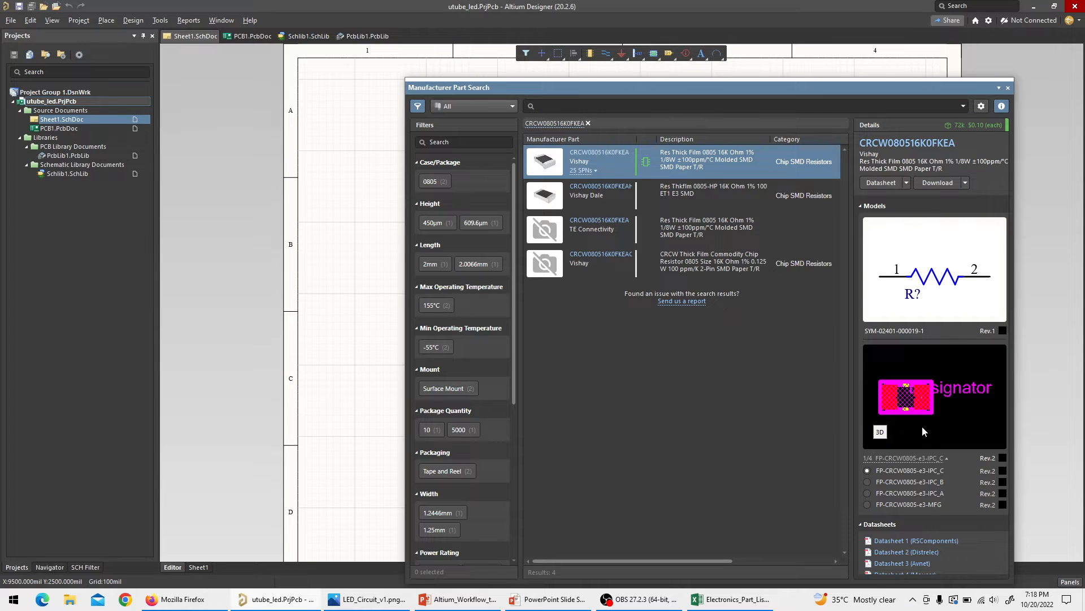
pyautogui.click(880, 432)
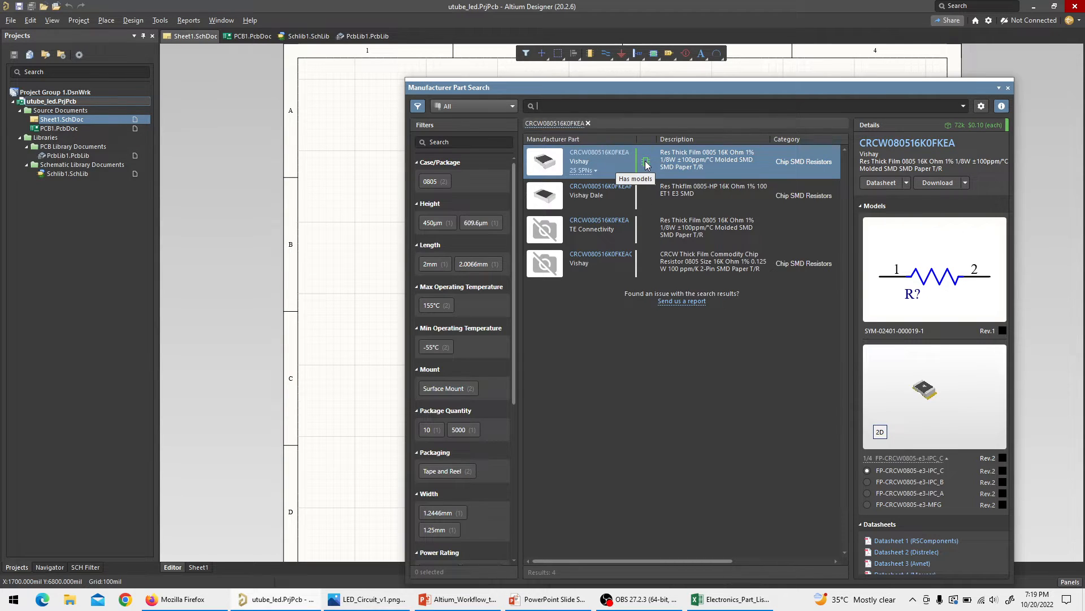
# Move the part search window aside to uncover the sheet and browse the supplier offers for the Vishay resistor.
pyautogui.moveTo(585, 92); pyautogui.dragTo(788, 91)
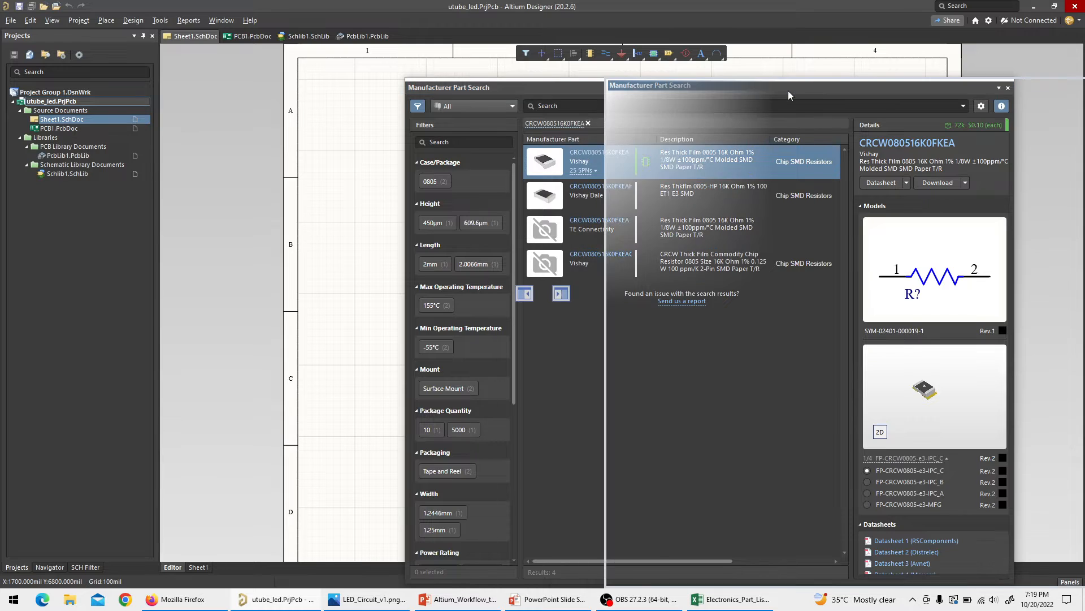
pyautogui.rightClick(874, 166)
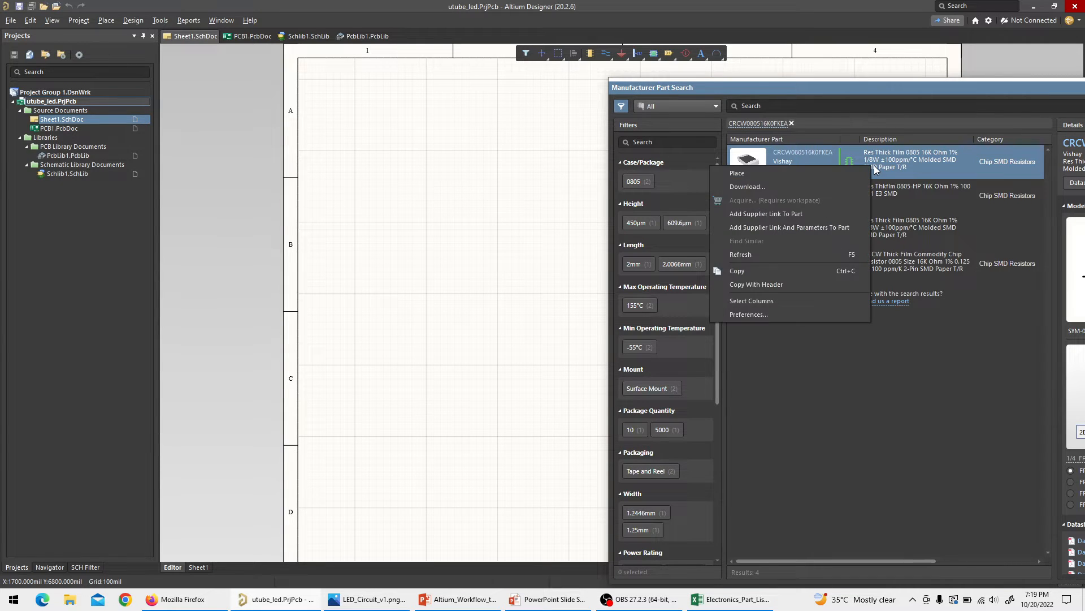
pyautogui.click(909, 125)
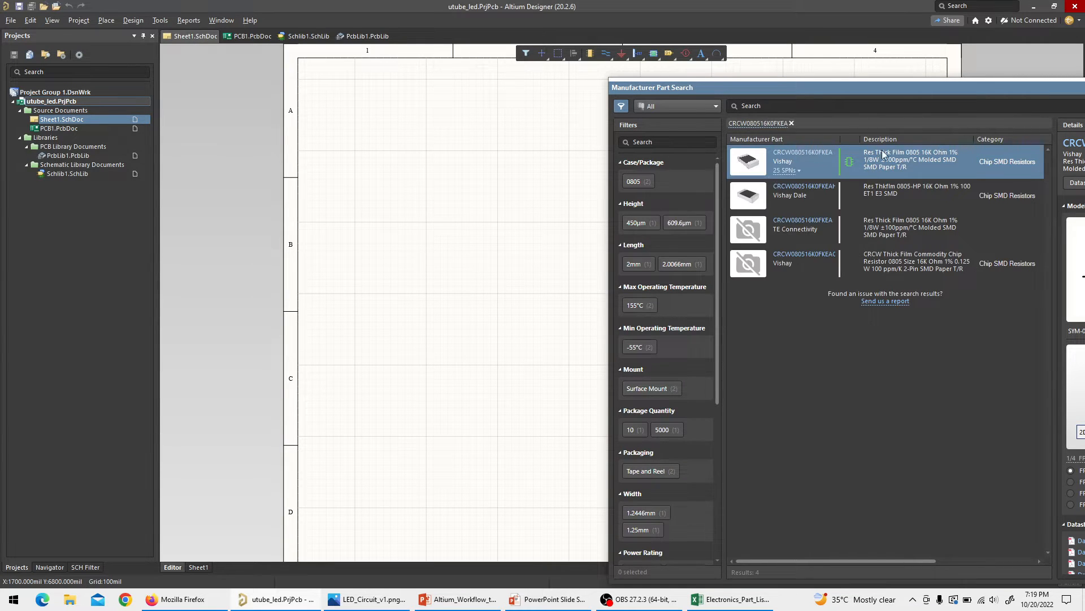
pyautogui.click(803, 168)
pyautogui.moveTo(760, 243); pyautogui.dragTo(1038, 236)
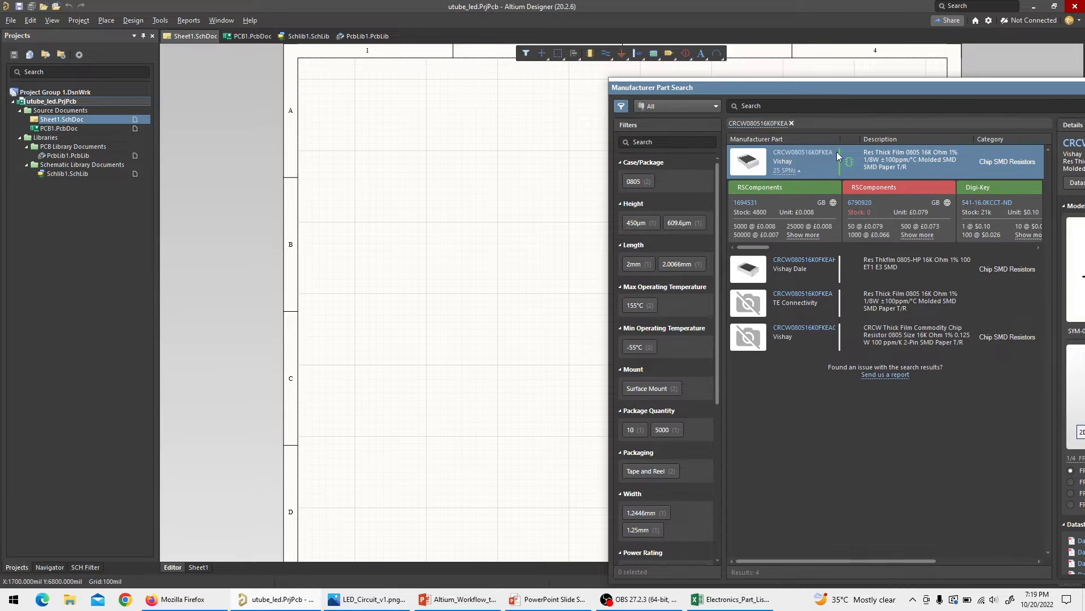
# Place one Vishay CRCW080516K0FKEA resistor vertically in row B of Sheet1.SchDoc, with pin 1 at the upper end.
pyautogui.rightClick(819, 158)
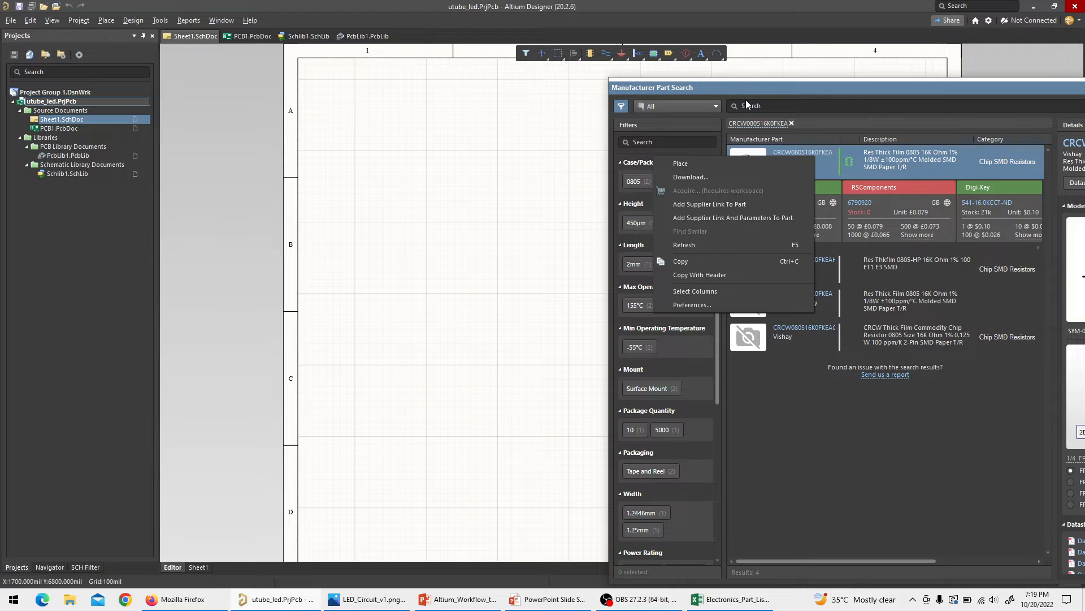
pyautogui.click(686, 164)
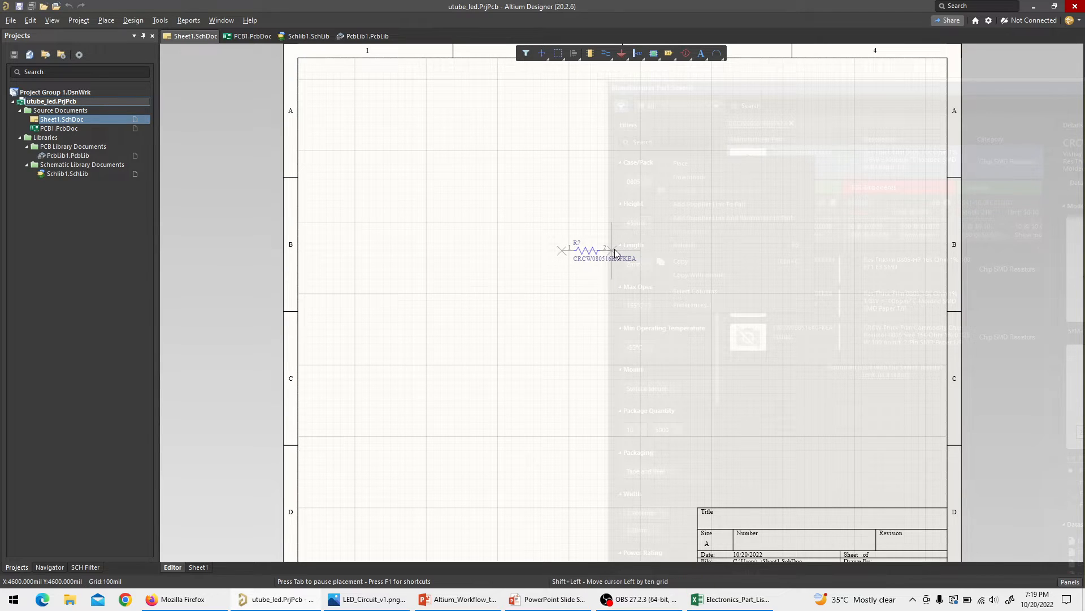
pyautogui.press('space')
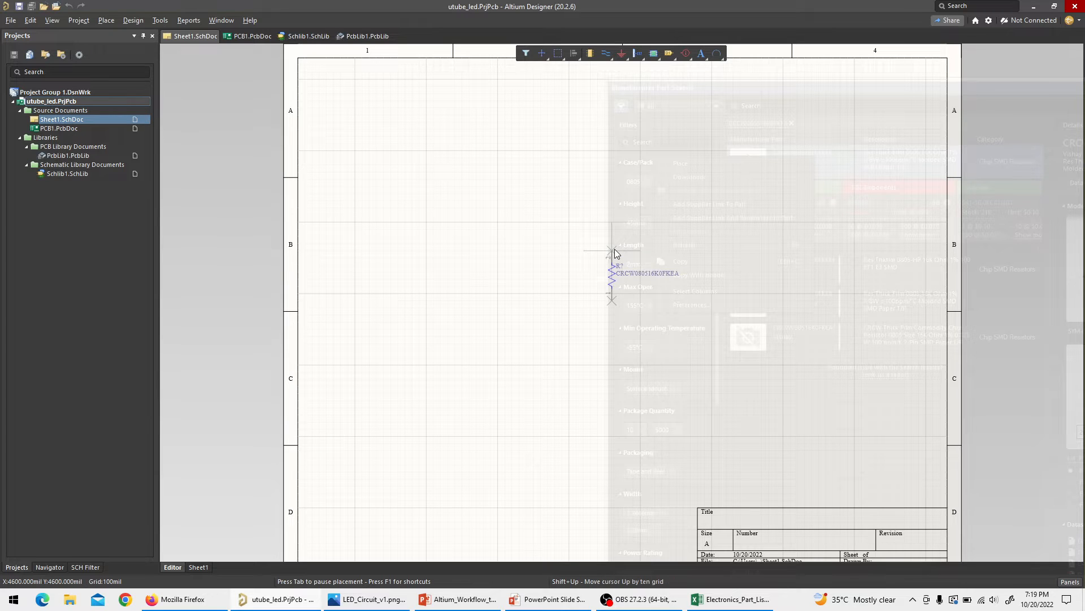
pyautogui.press('space')
pyautogui.press('space')
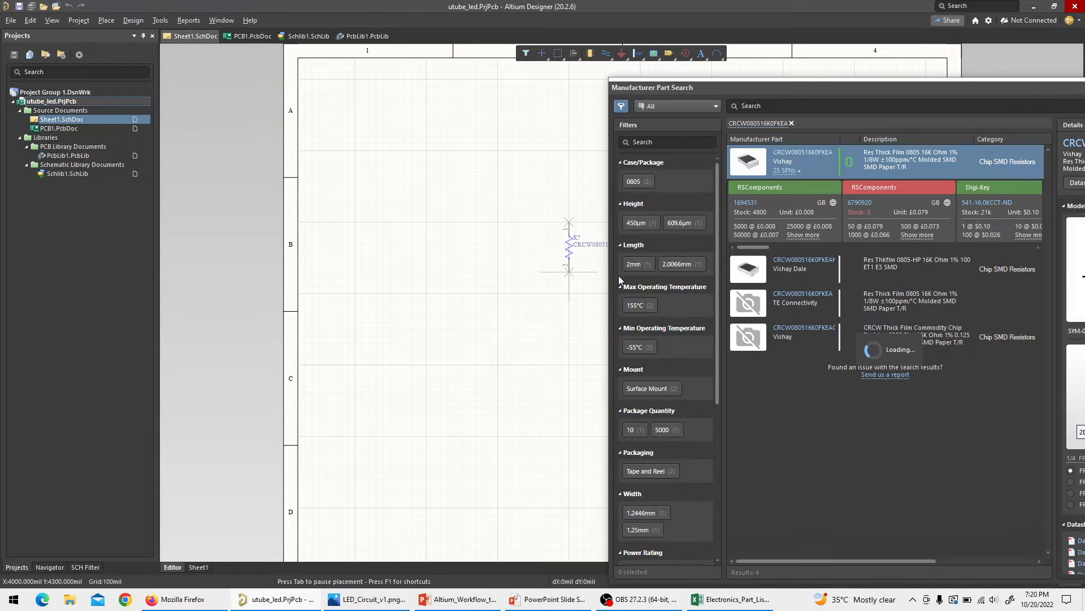
pyautogui.click(570, 274)
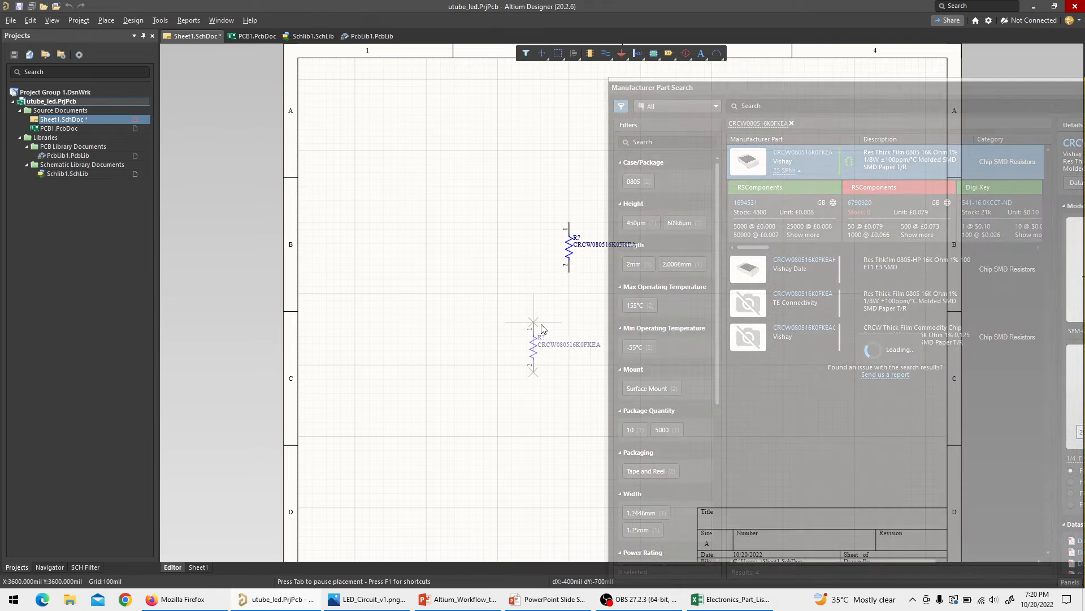
pyautogui.press('Escape')
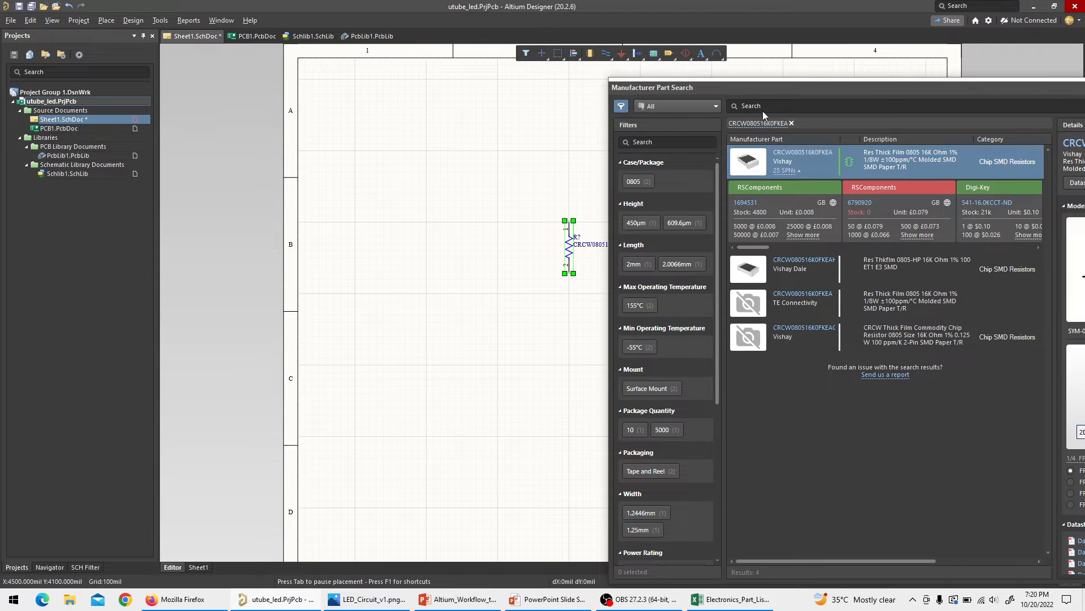
# Clear the resistor part number from the part search and search for "smd led".
pyautogui.click(812, 106)
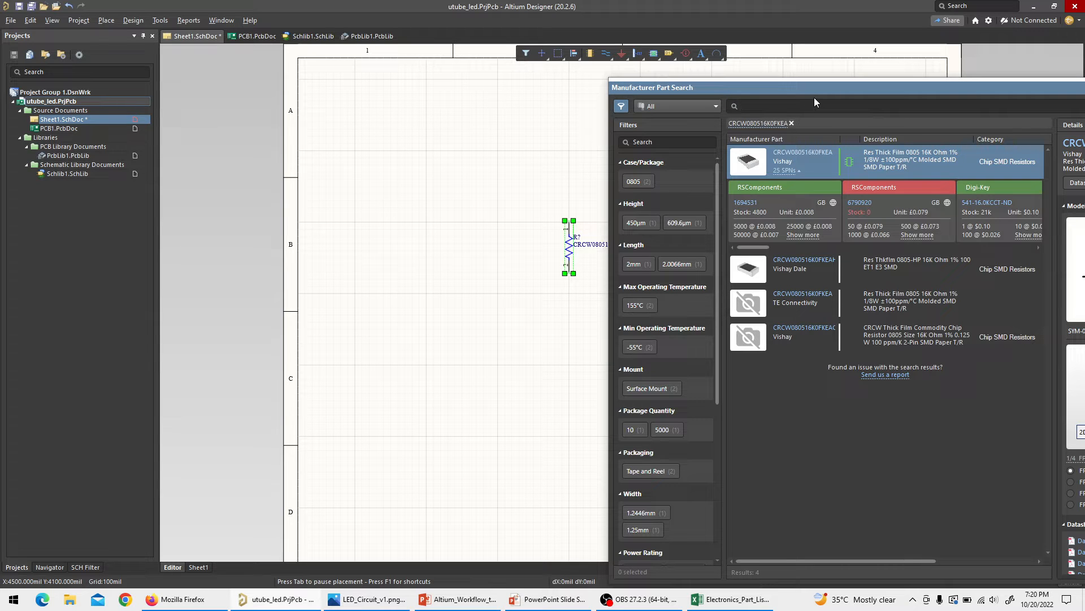
pyautogui.moveTo(837, 88); pyautogui.dragTo(754, 85)
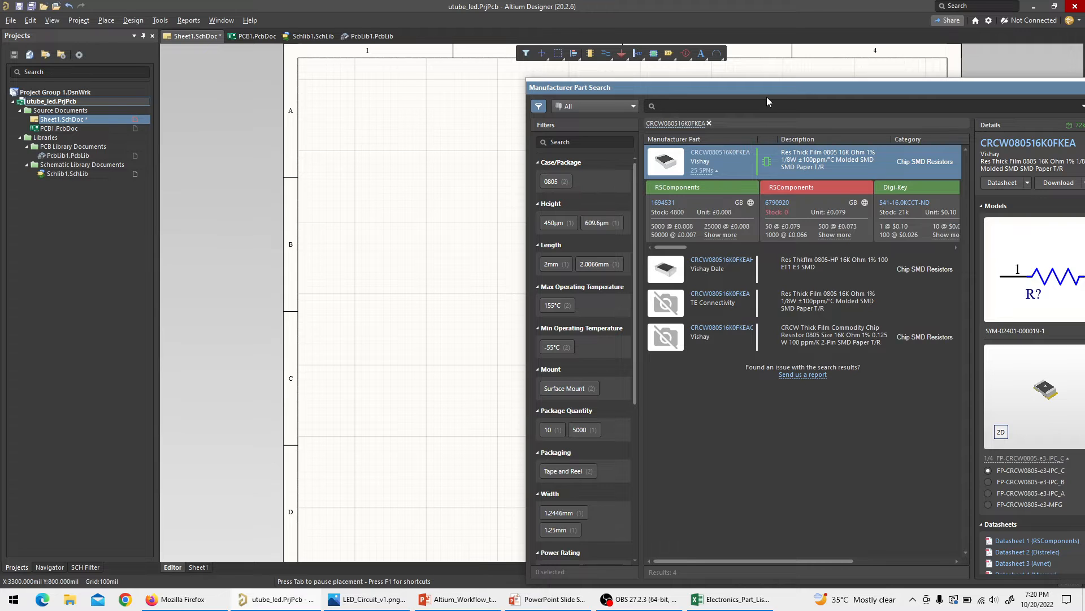
pyautogui.click(710, 124)
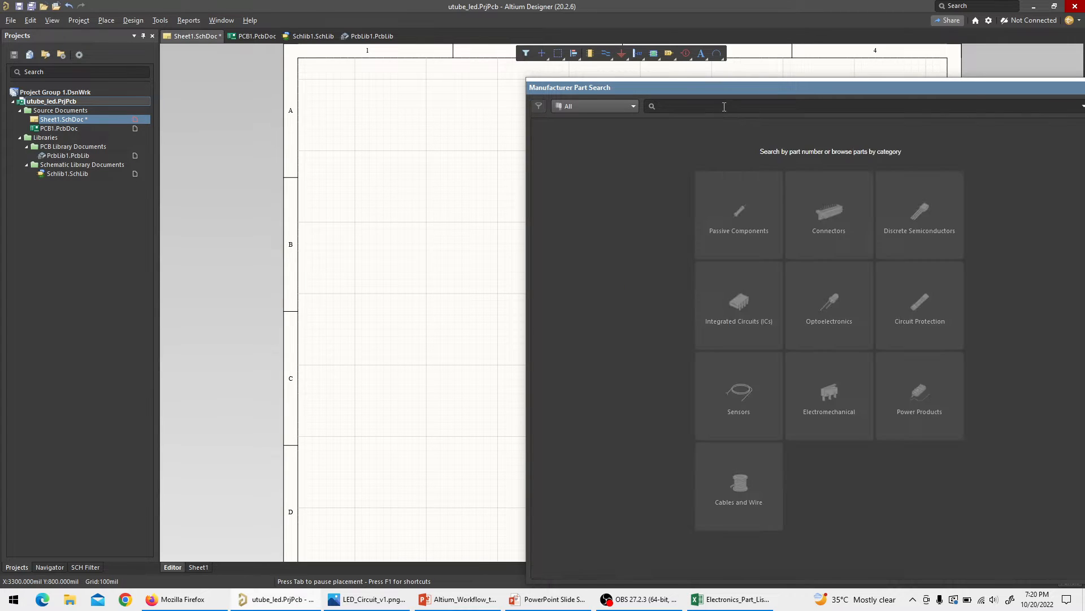
pyautogui.click(723, 106)
pyautogui.write('smd led')
pyautogui.press('Return')
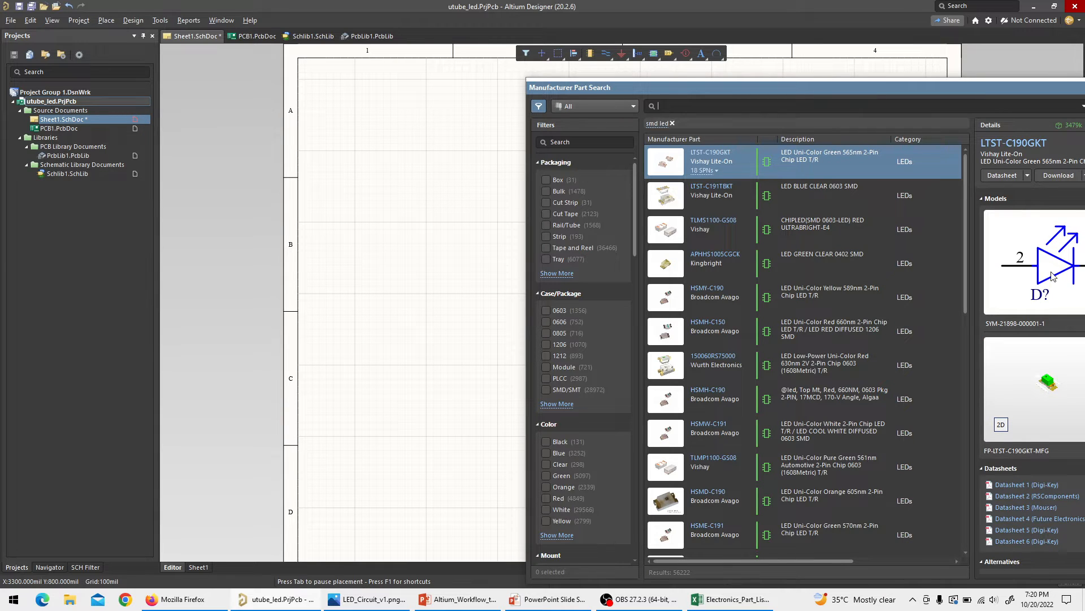
# Show the LED footprint in 2D, filter the results to the 0805 case/package, and select the Kingbright APHCM2012SYCK-F01 LED after viewing HSMG-C170.
pyautogui.click(1001, 424)
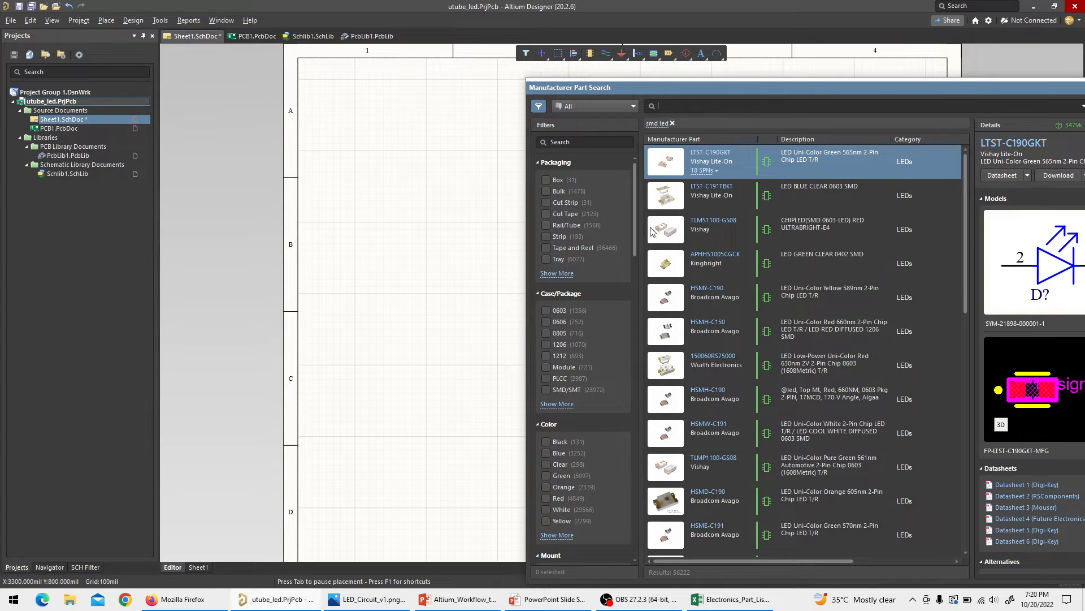
pyautogui.click(549, 332)
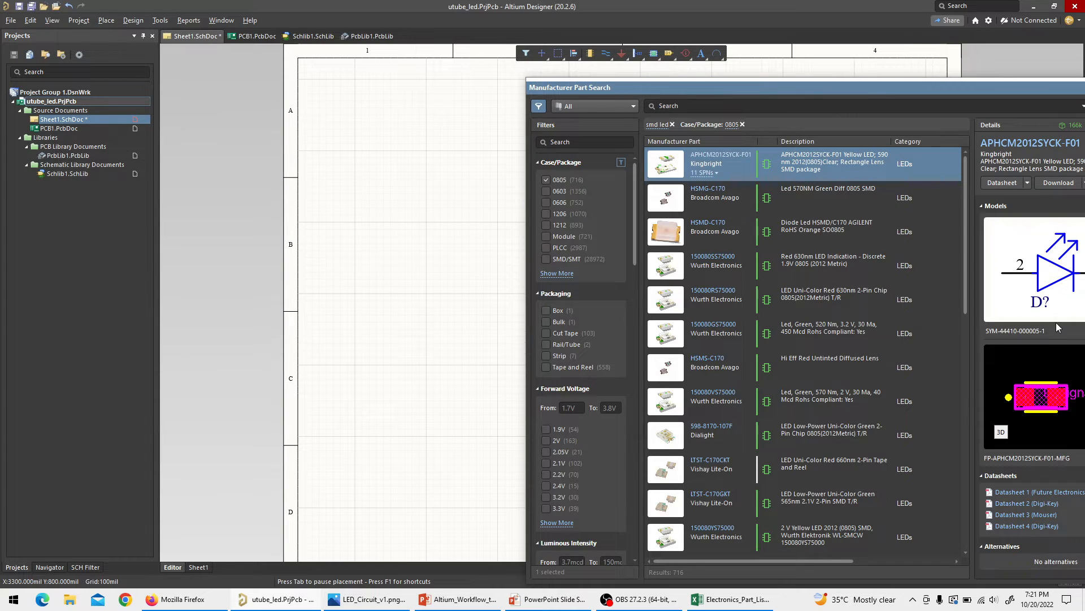
pyautogui.click(818, 188)
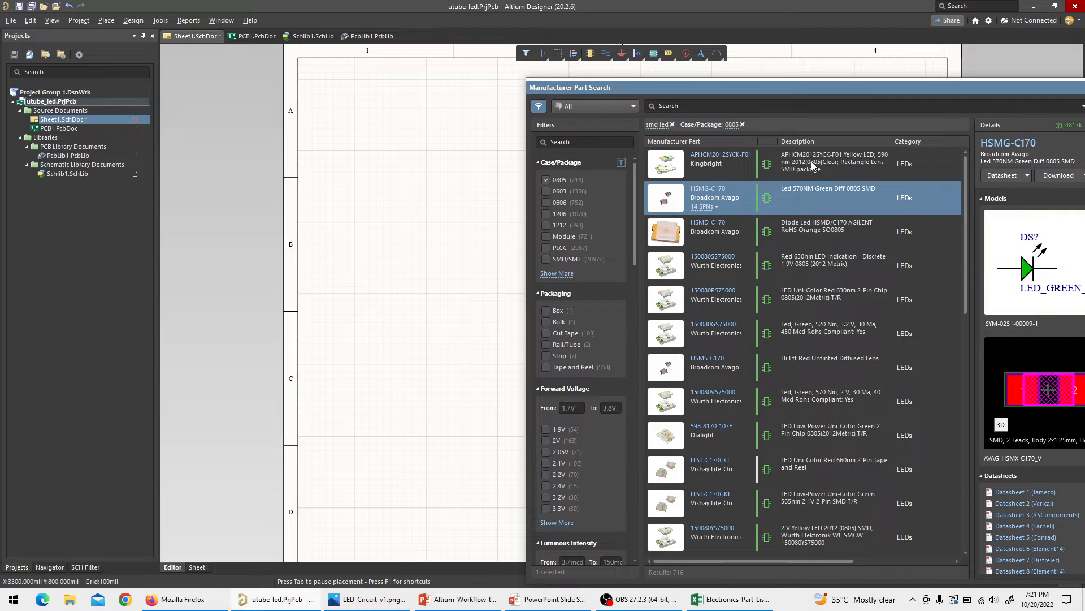
pyautogui.click(812, 164)
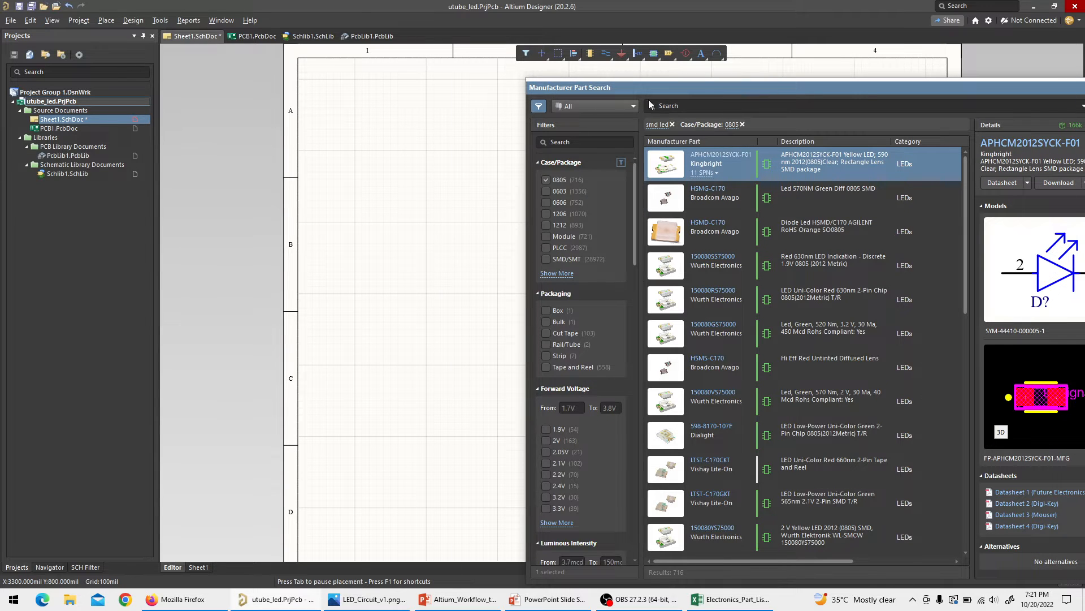
# Download the APHCM2012SYCK-F01 LED's models as a zip file into the ExportIntLib folder.
pyautogui.moveTo(765, 90); pyautogui.dragTo(647, 140)
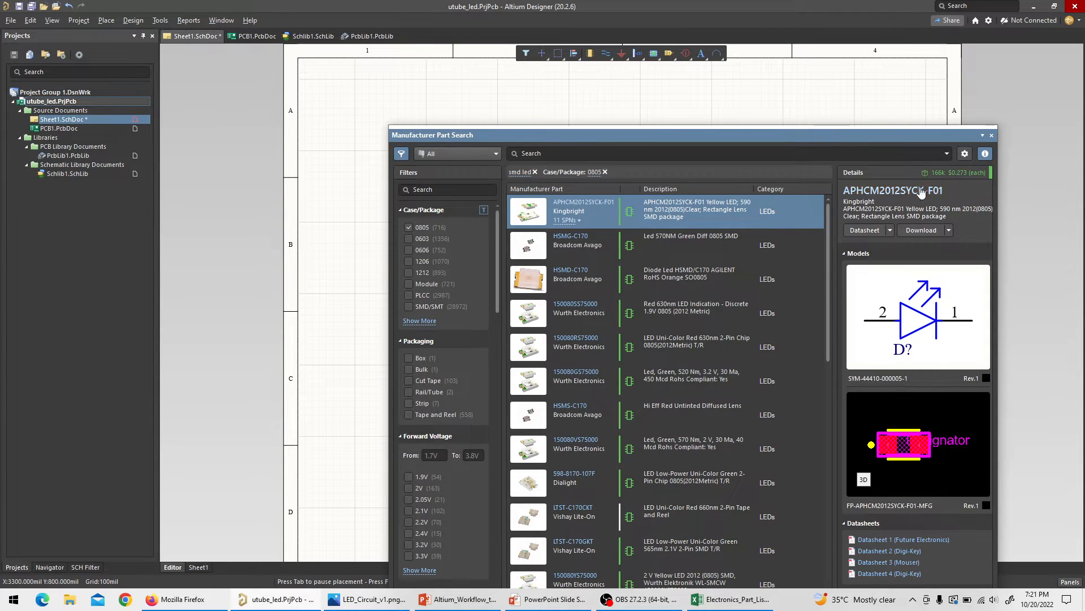
pyautogui.click(933, 231)
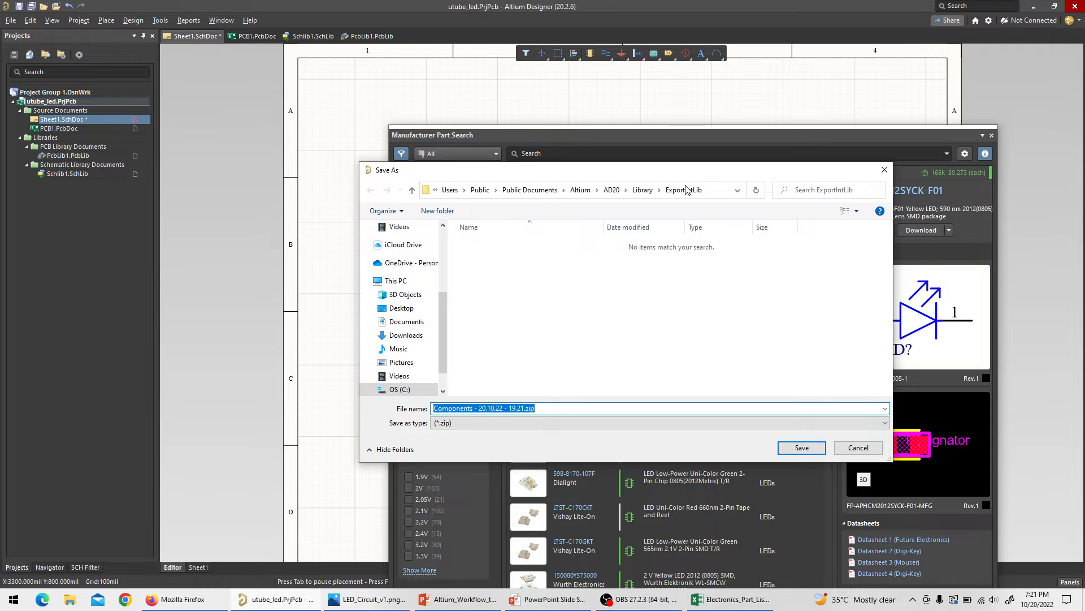
pyautogui.click(814, 447)
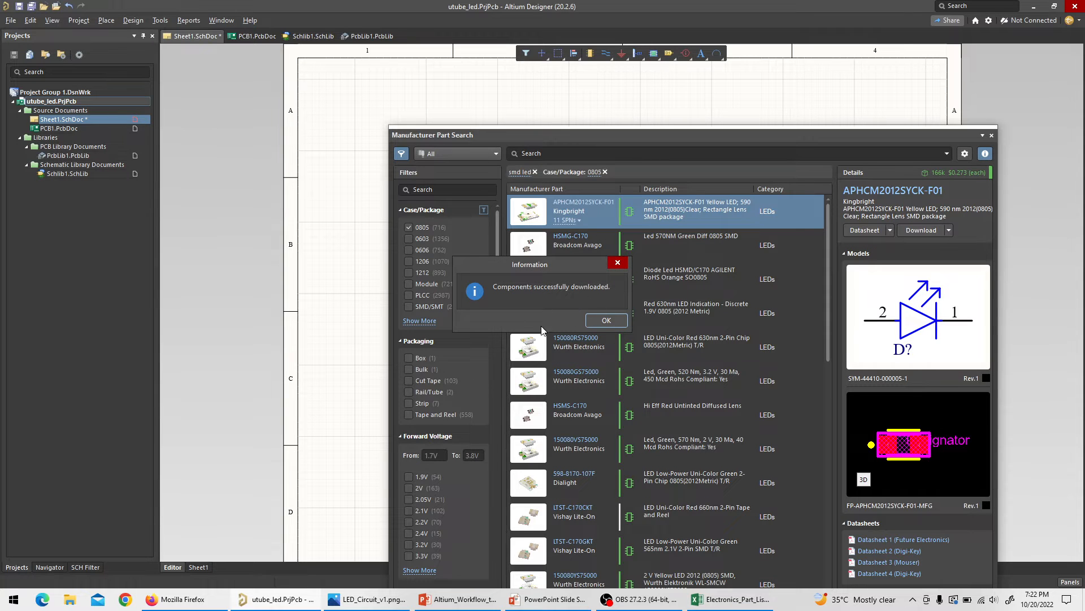
pyautogui.click(617, 319)
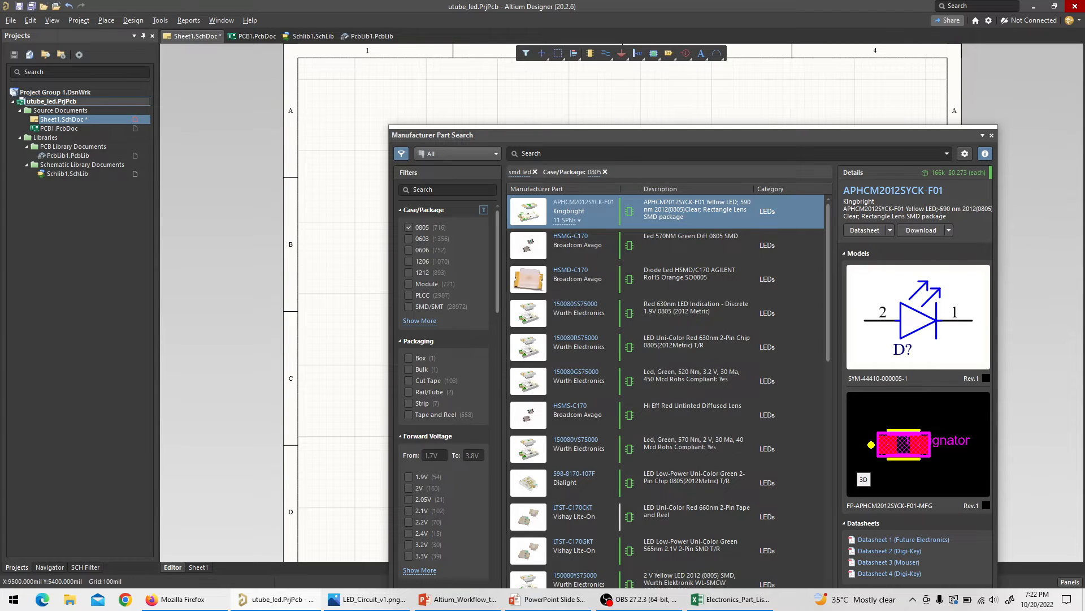
# Copy the ExportIntLib download folder's path from the save dialog, cancel the second download, and open that folder in File Explorer.
pyautogui.click(919, 230)
pyautogui.click(702, 189)
pyautogui.hotkey('ctrl', 'c')
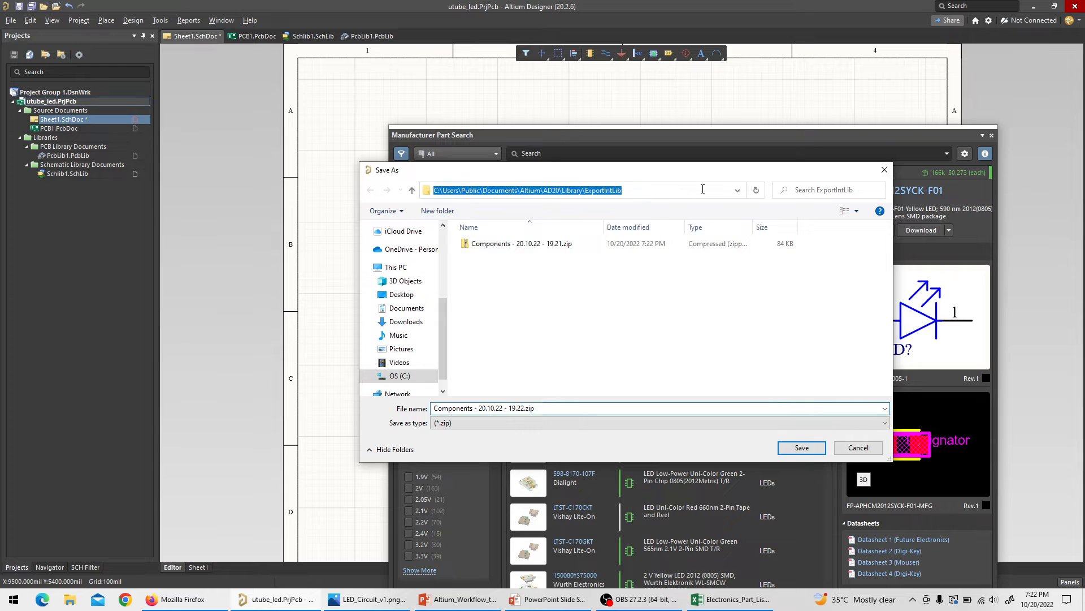
pyautogui.click(885, 172)
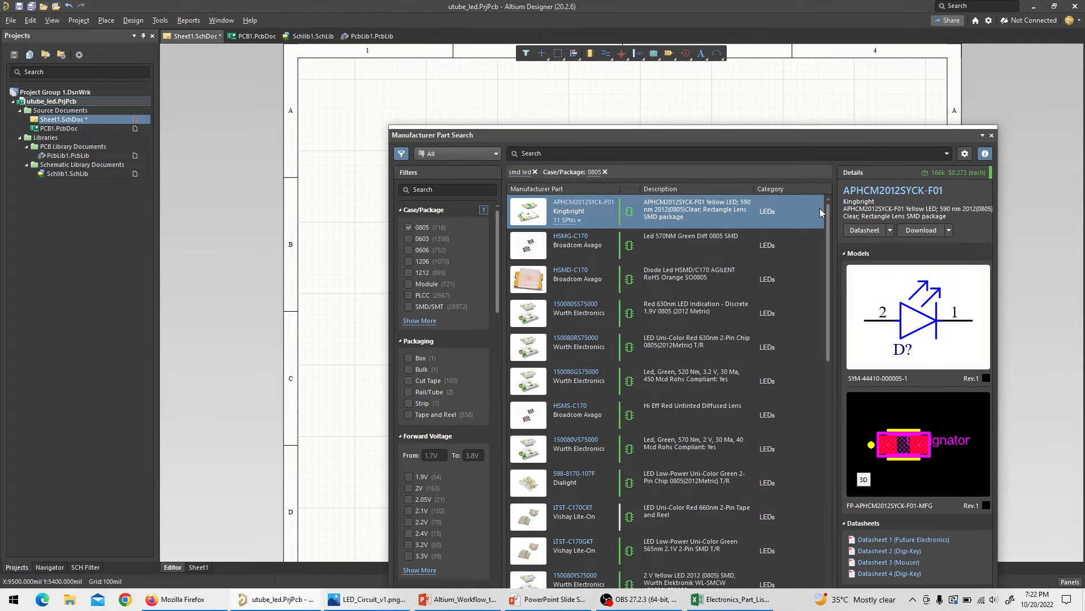
pyautogui.press('super+e')
pyautogui.click(626, 142)
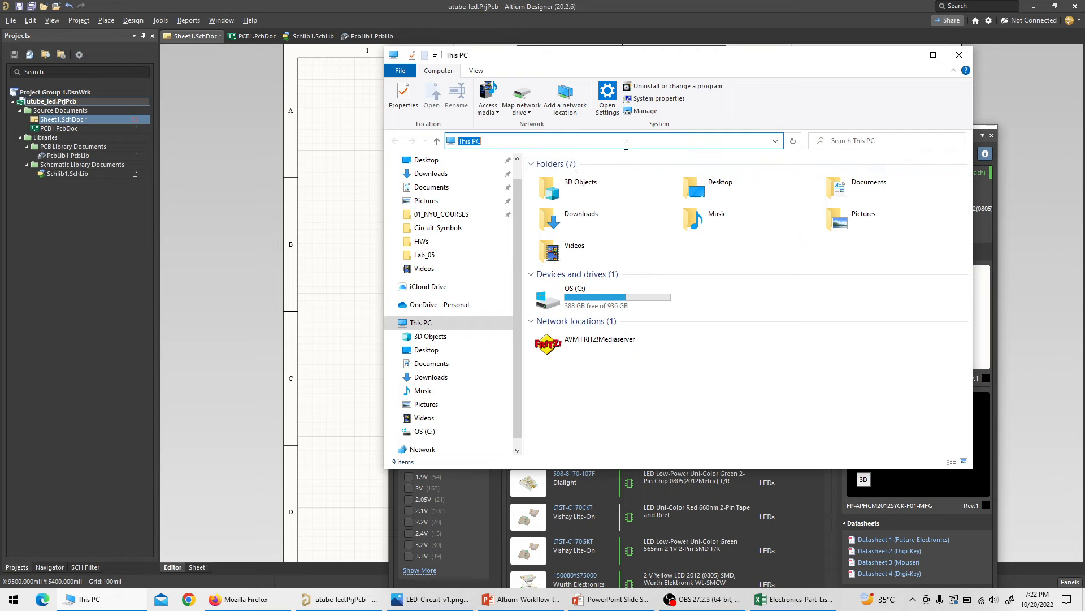
pyautogui.hotkey('ctrl', 'v')
pyautogui.press('Return')
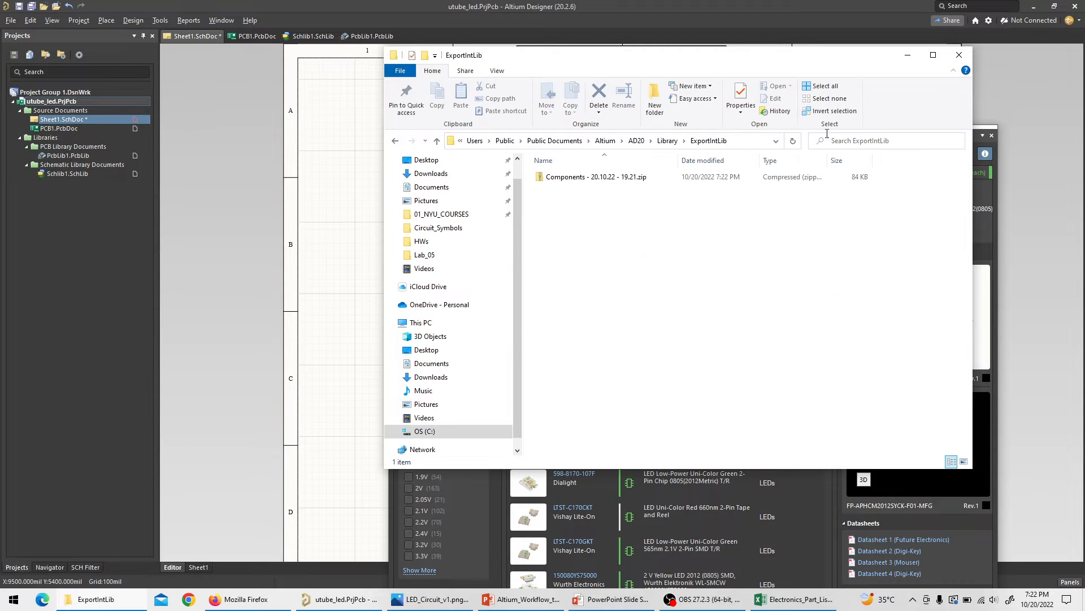
# Extract Components - 20.10.22 - 19.21.zip into a folder of the same name and open that folder.
pyautogui.click(555, 177)
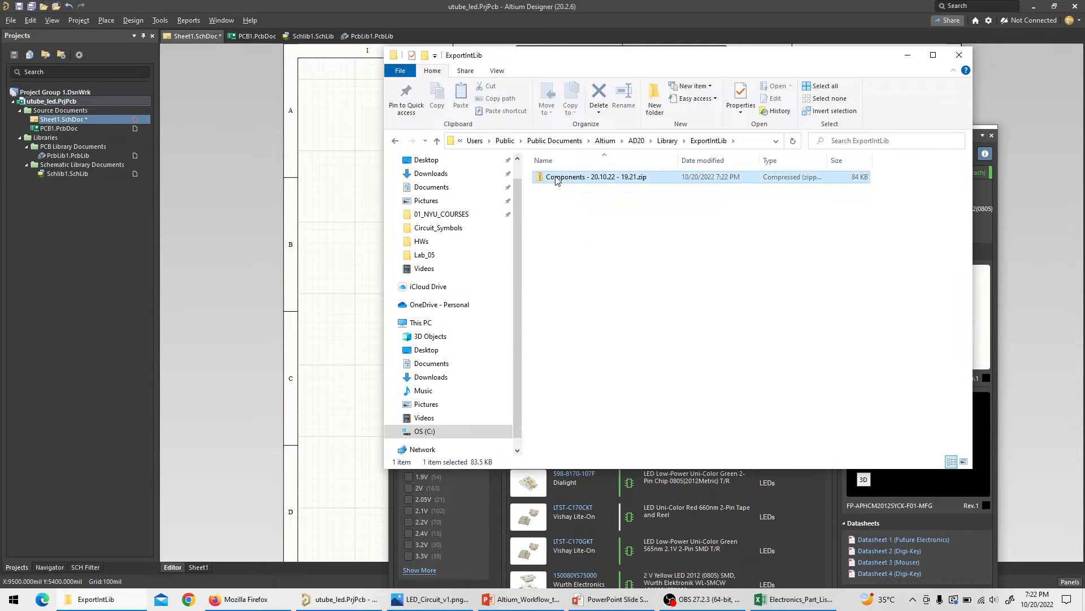
pyautogui.rightClick(555, 177)
pyautogui.moveTo(509, 239)
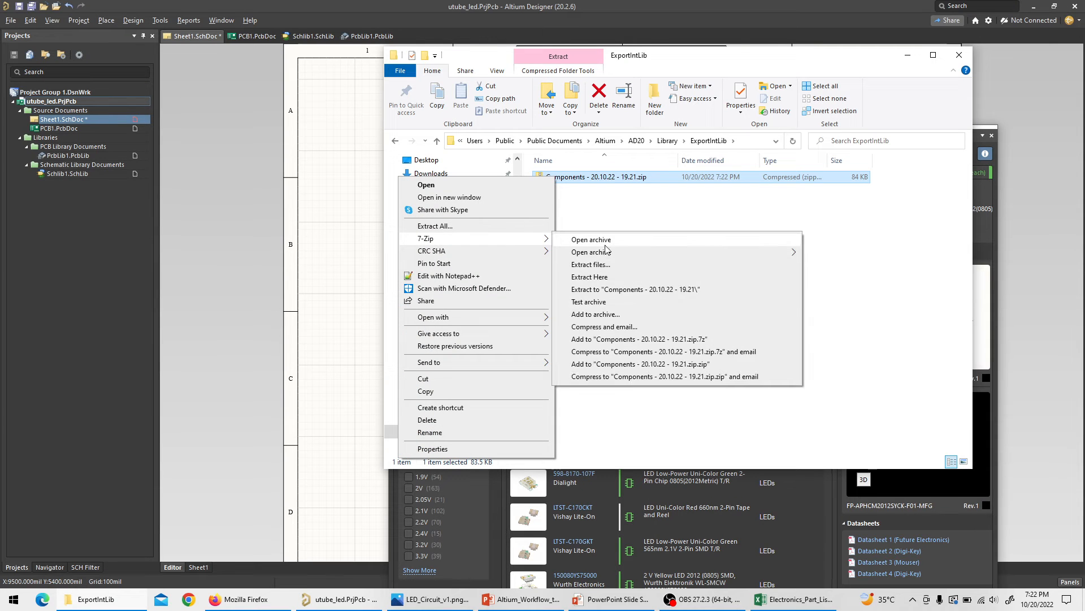
pyautogui.click(631, 290)
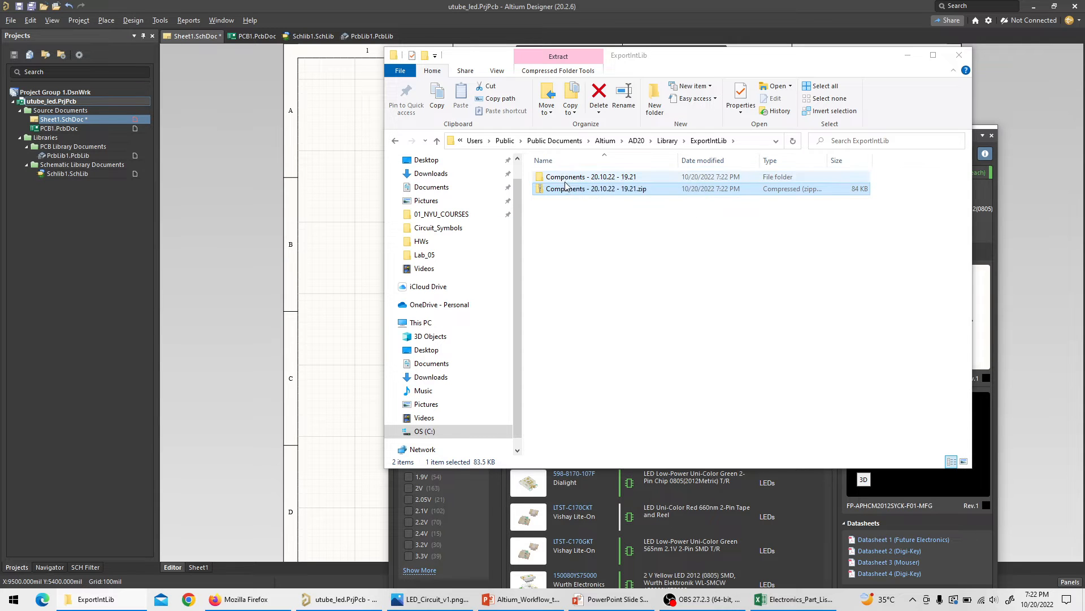
pyautogui.doubleClick(567, 179)
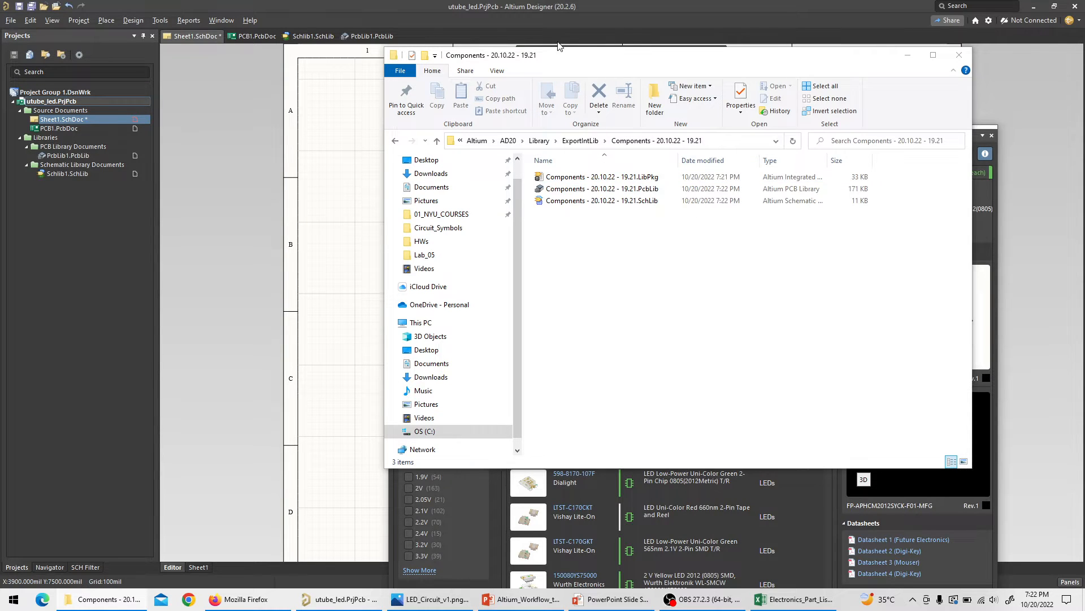
pyautogui.moveTo(557, 59); pyautogui.dragTo(593, 84)
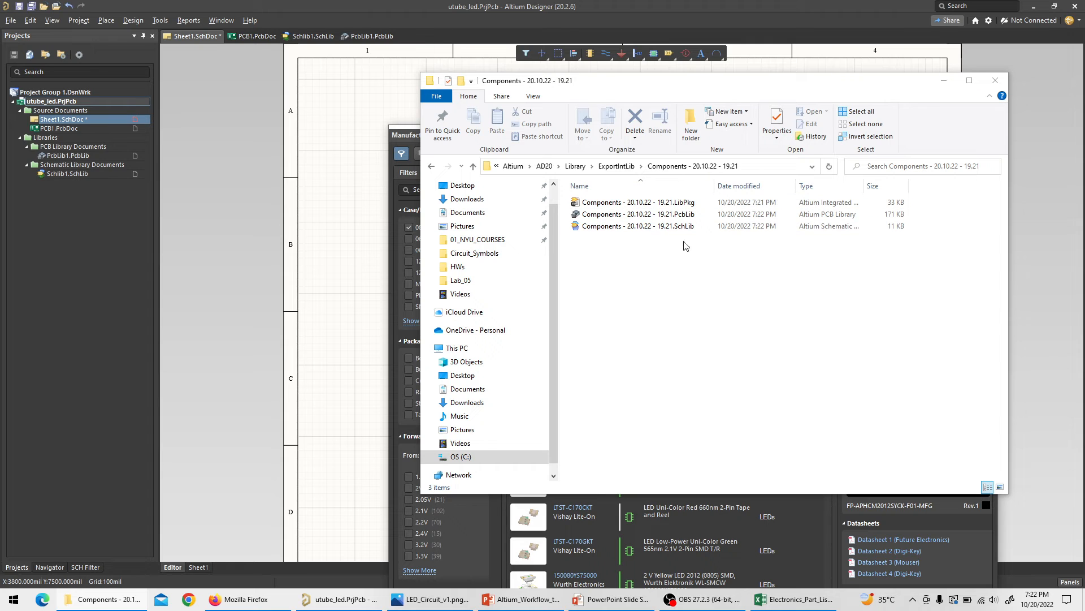
# Close the Manufacturer Part Search and open the extracted Components - 20.10.22 - 19.21.SchLib in Altium Designer as a free document.
pyautogui.click(681, 226)
pyautogui.click(684, 216)
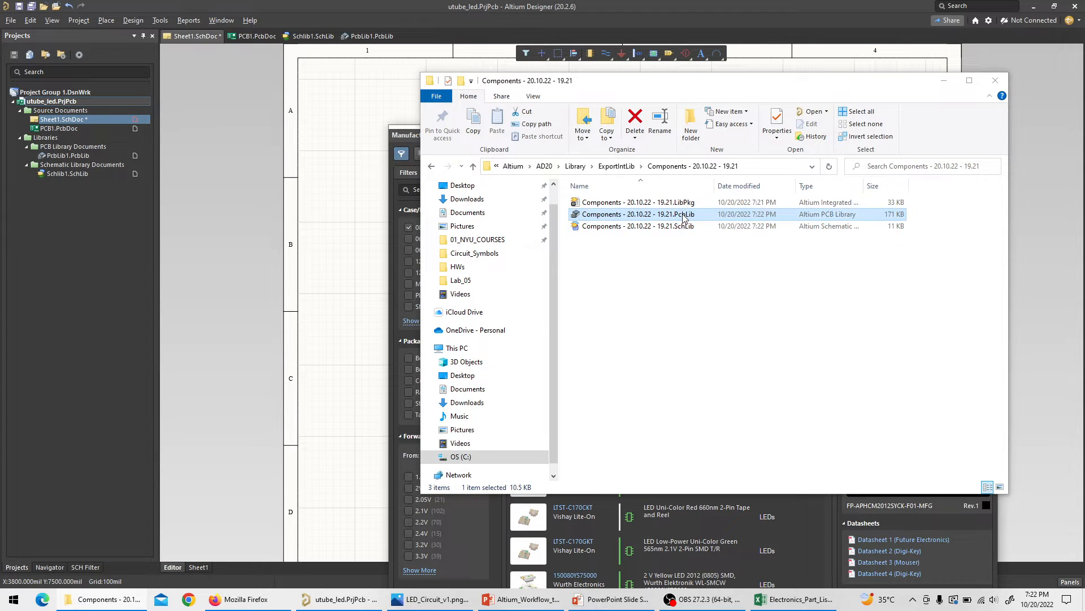
pyautogui.click(628, 228)
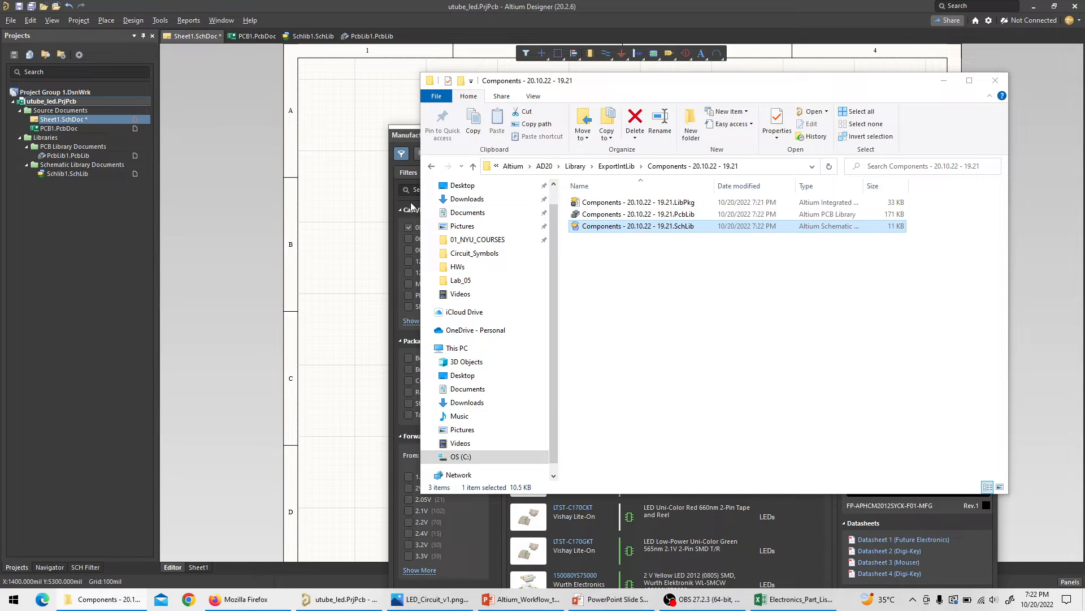
pyautogui.click(658, 214)
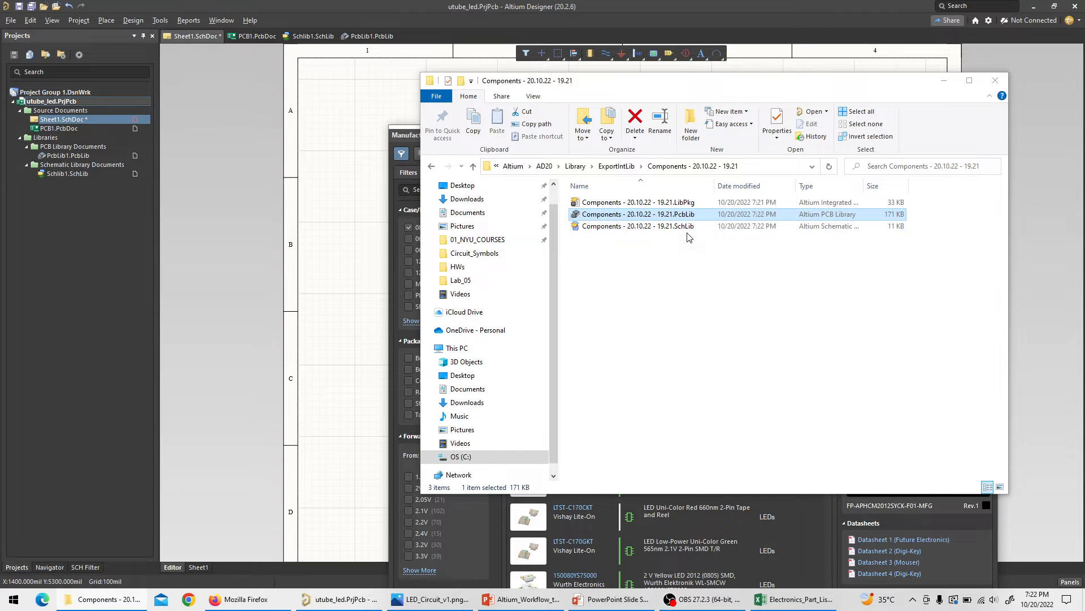
pyautogui.click(75, 271)
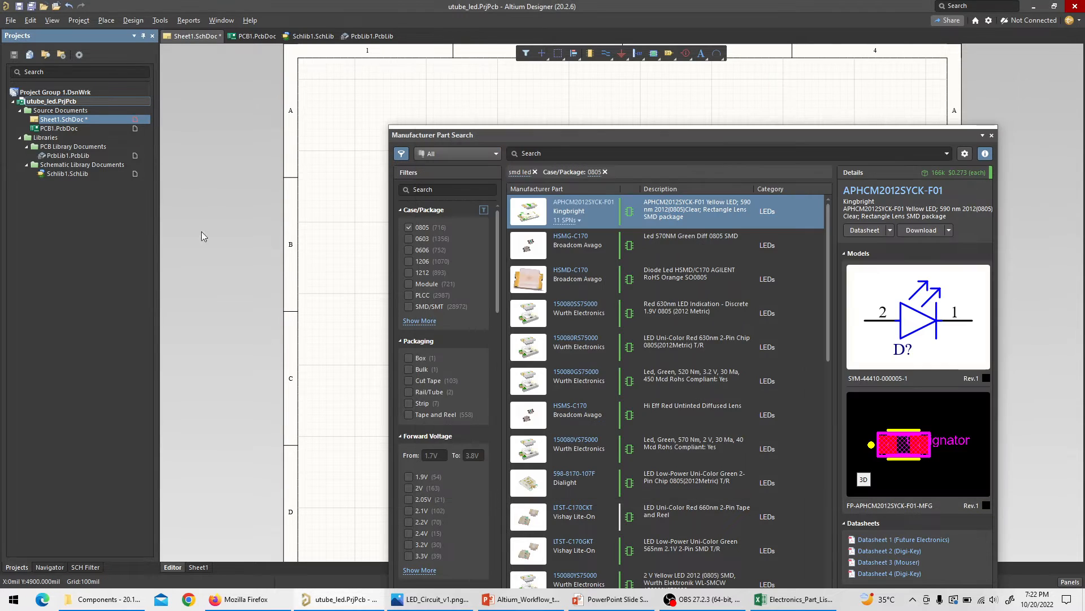
pyautogui.click(992, 135)
pyautogui.hotkey('alt', 'Tab')
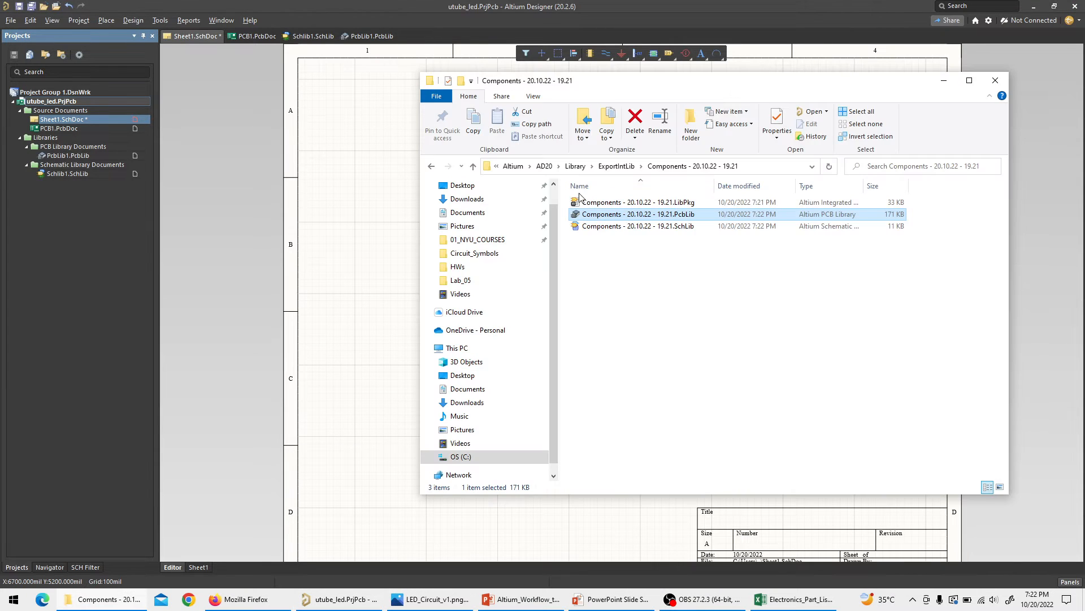
pyautogui.moveTo(606, 229); pyautogui.dragTo(60, 242)
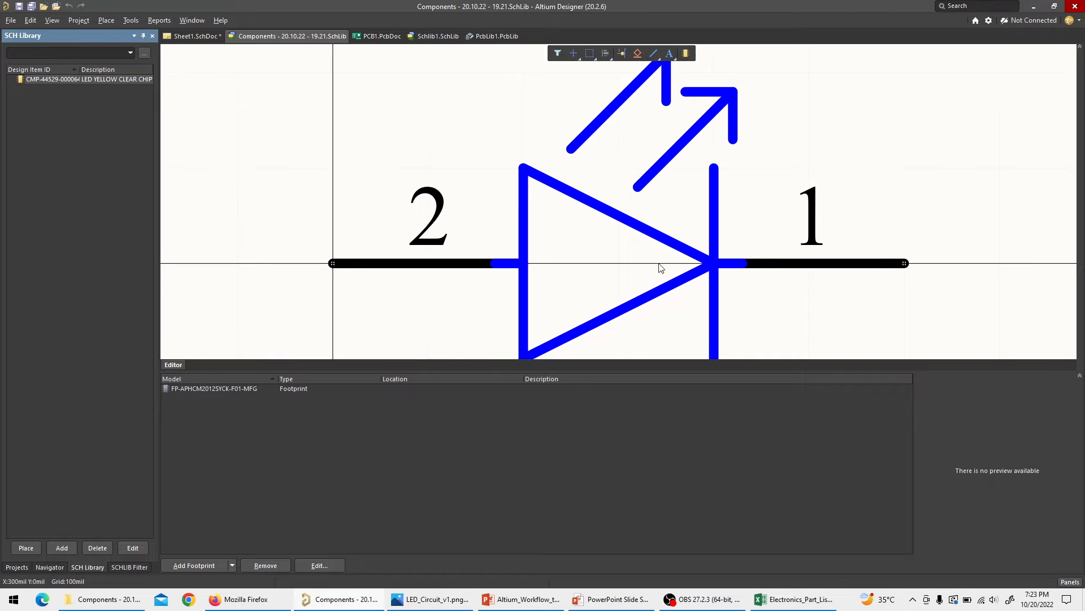
# Check the LED symbol's footprint model entry and copy the LED component from the downloaded schematic library.
pyautogui.click(203, 388)
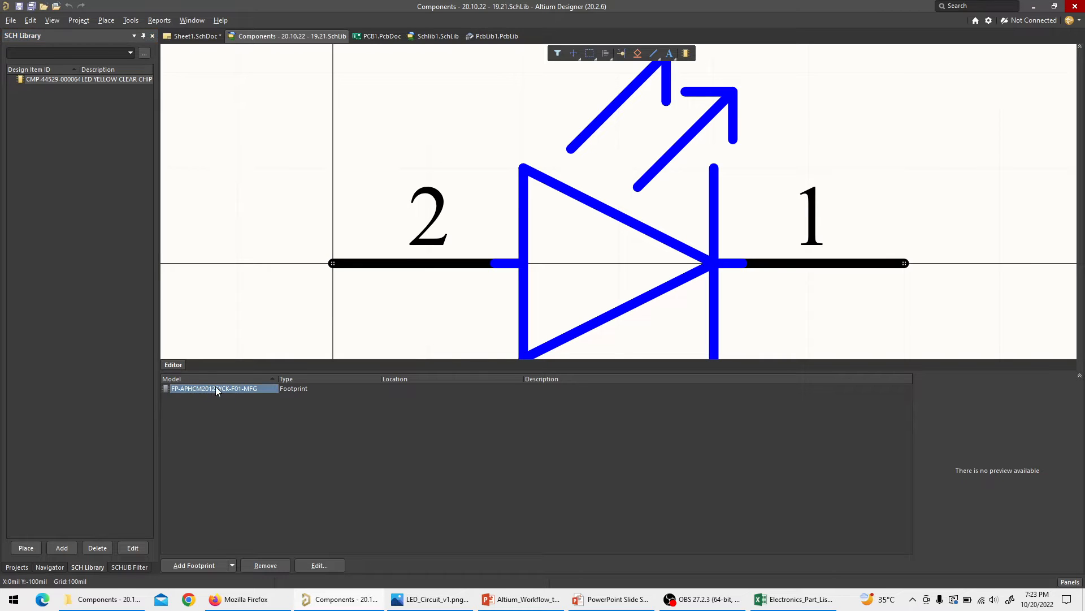
pyautogui.click(300, 390)
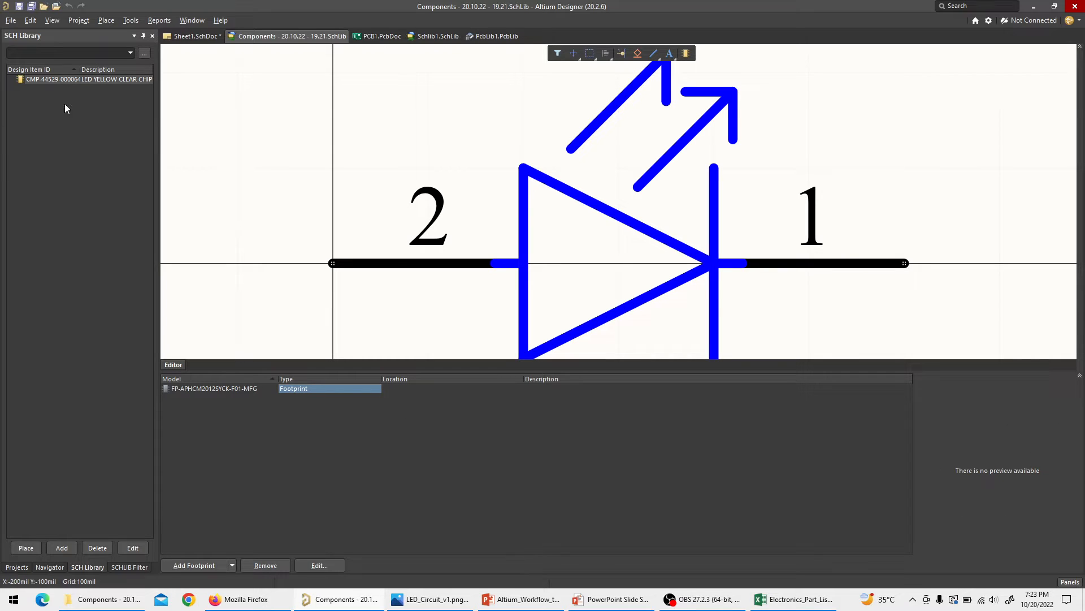
pyautogui.rightClick(43, 80)
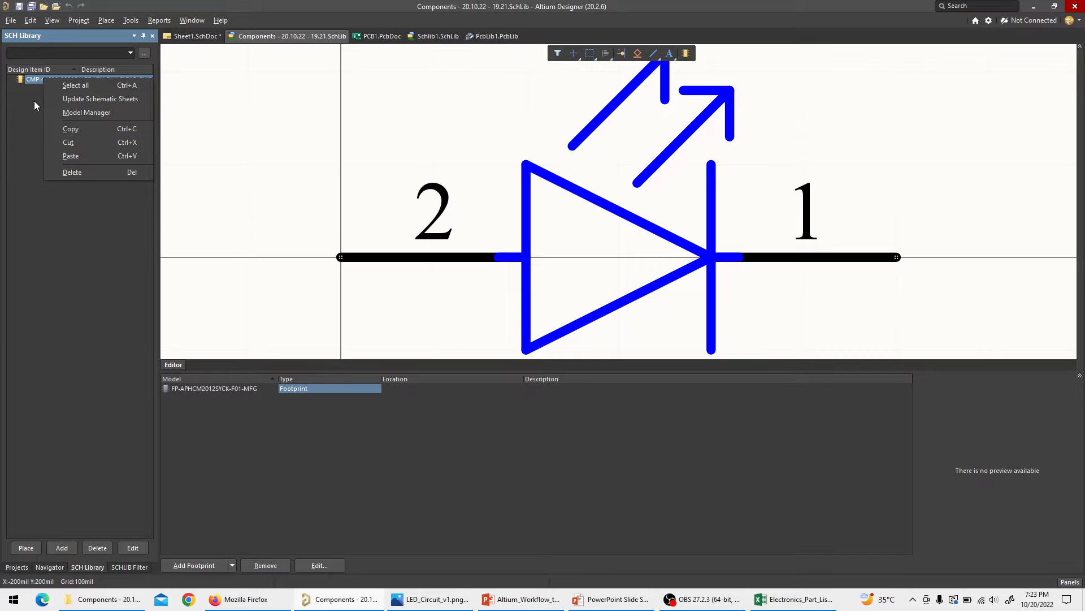
pyautogui.click(66, 133)
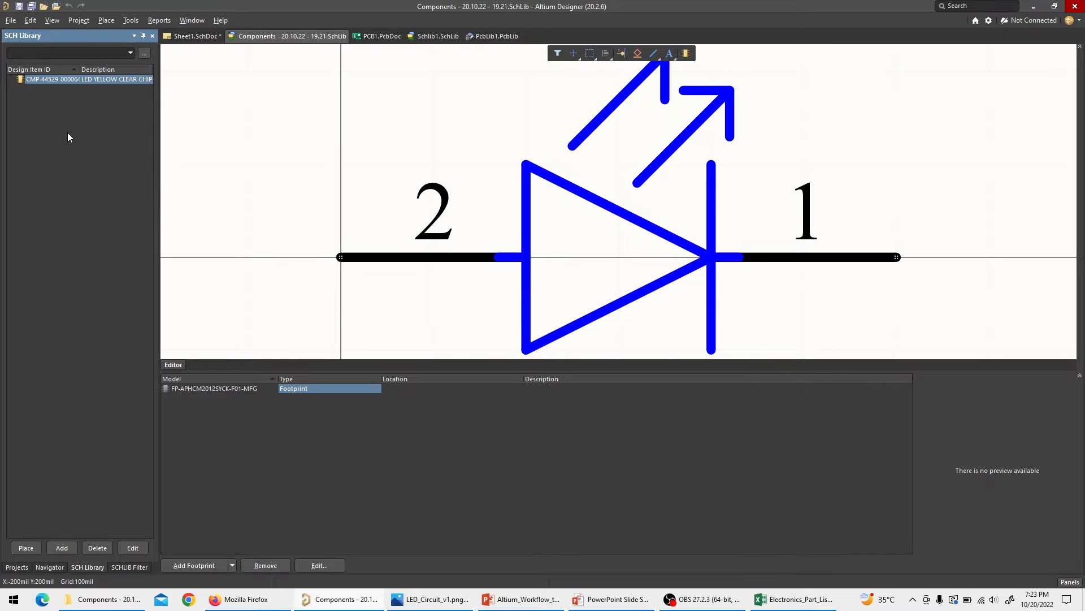
# Open the project's Schlib1.SchLib and paste the copied LED component into its component list.
pyautogui.click(22, 567)
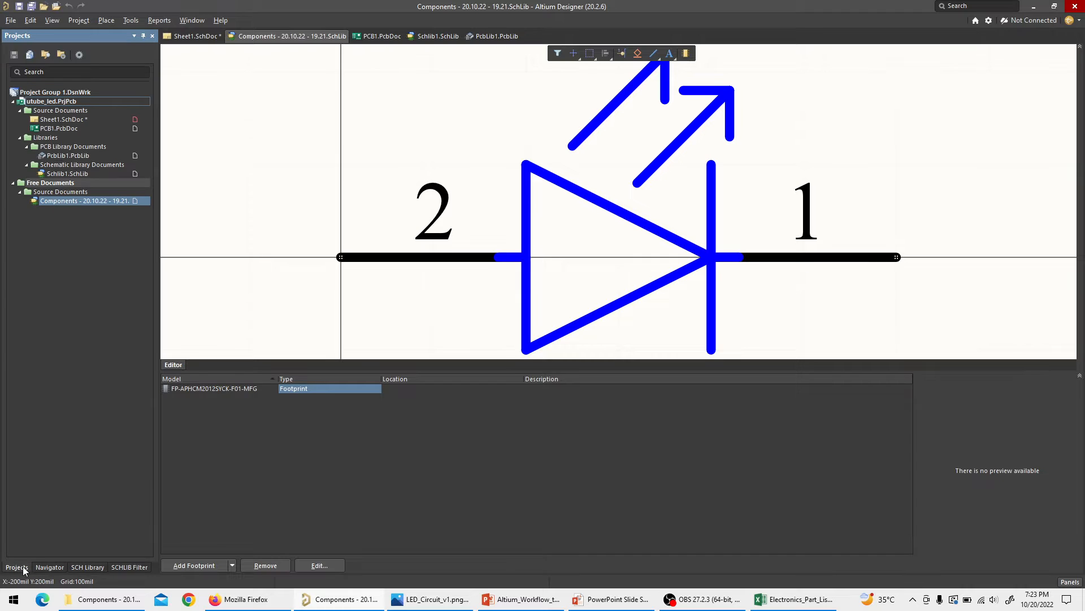
pyautogui.click(74, 173)
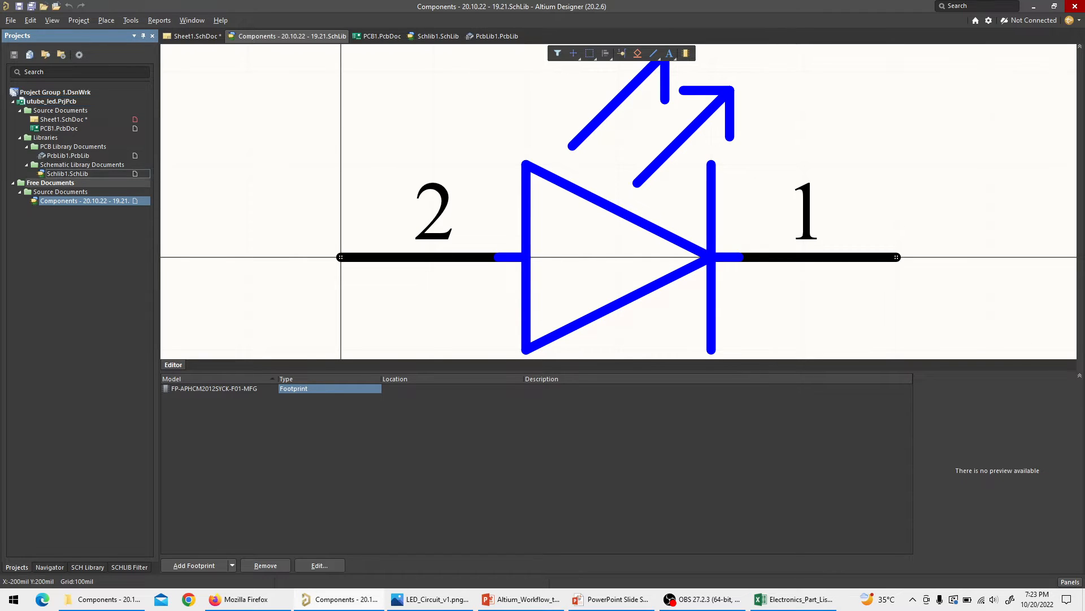
pyautogui.click(76, 178)
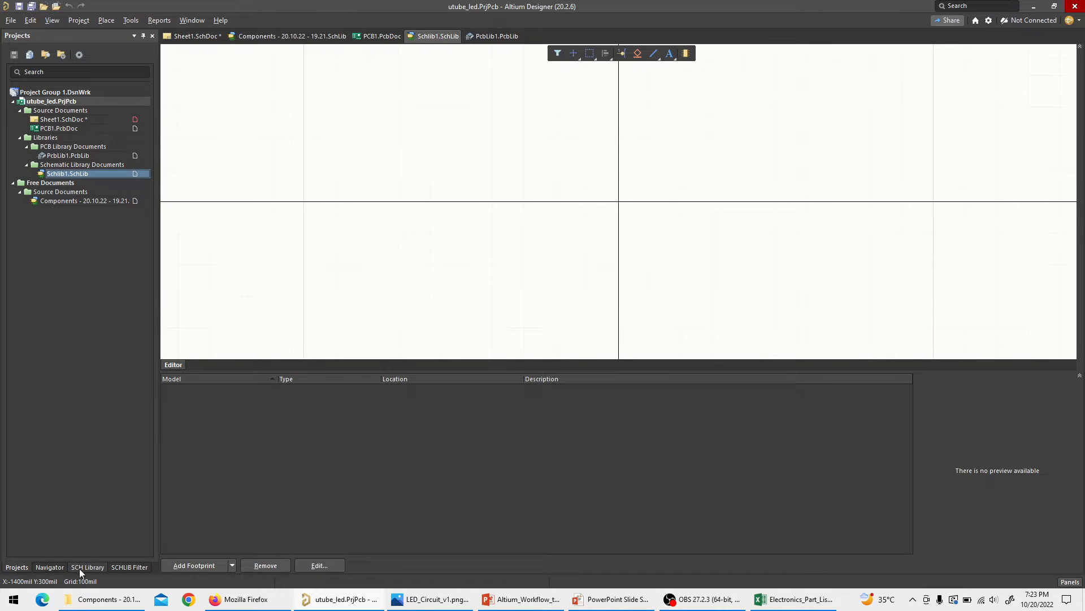
pyautogui.click(93, 567)
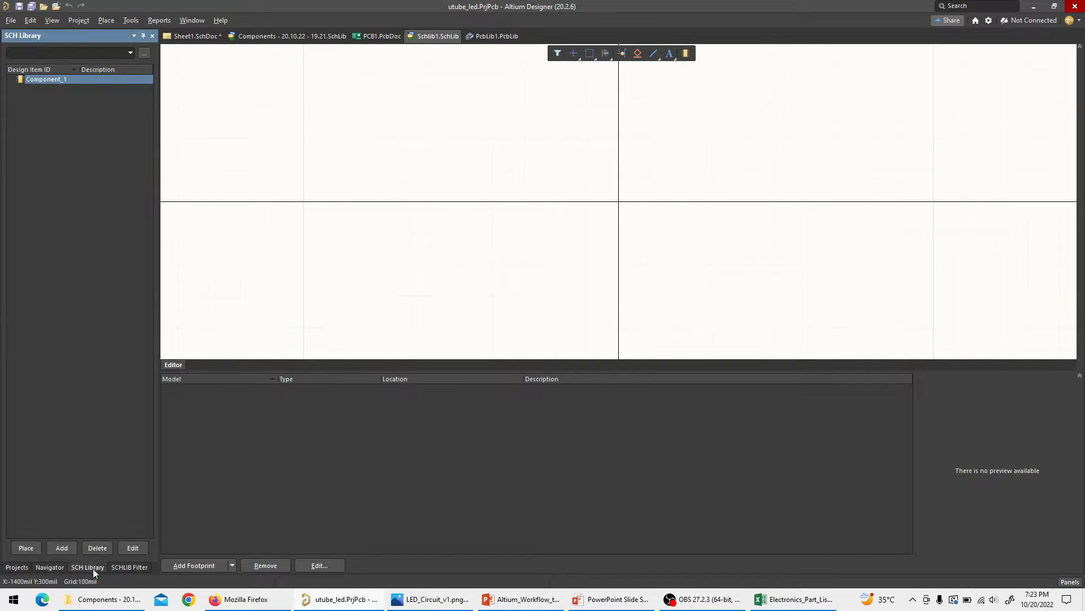
pyautogui.rightClick(45, 105)
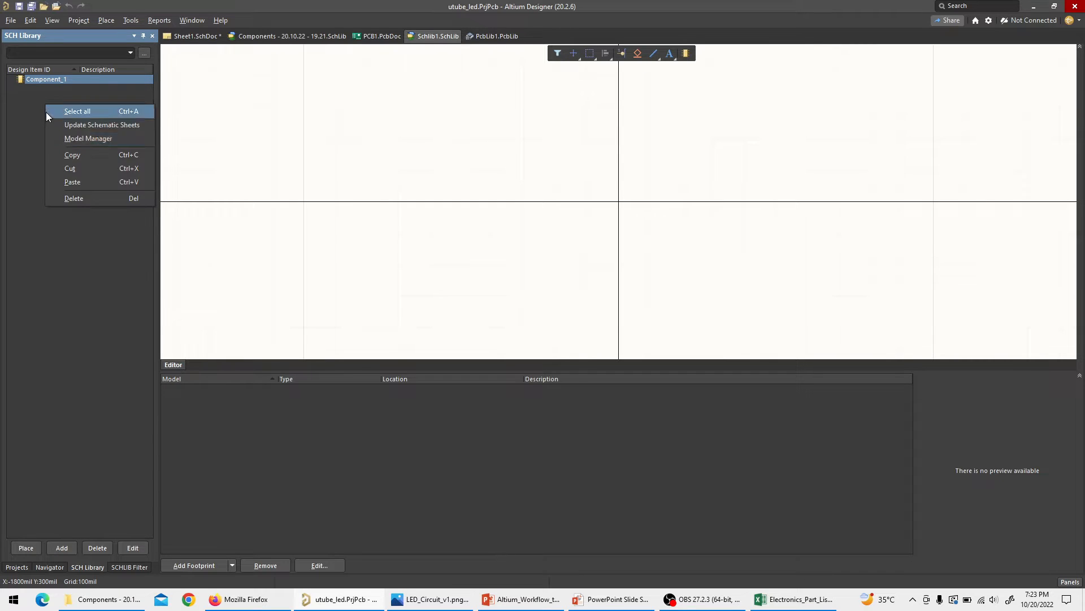
pyautogui.click(88, 181)
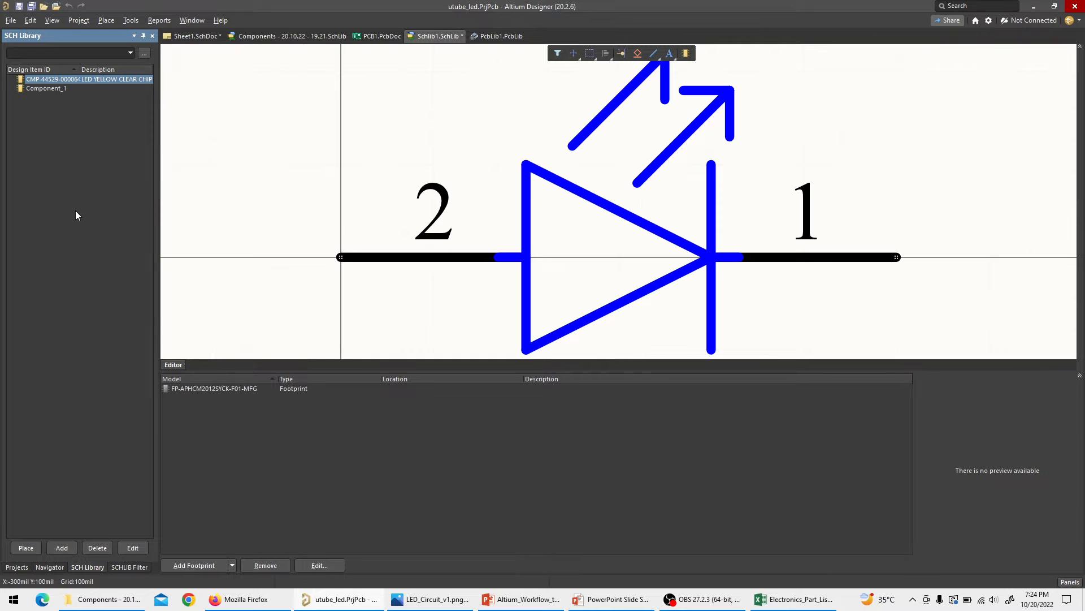
# Delete the empty Component_1 from Schlib1.SchLib.
pyautogui.click(35, 90)
pyautogui.rightClick(35, 89)
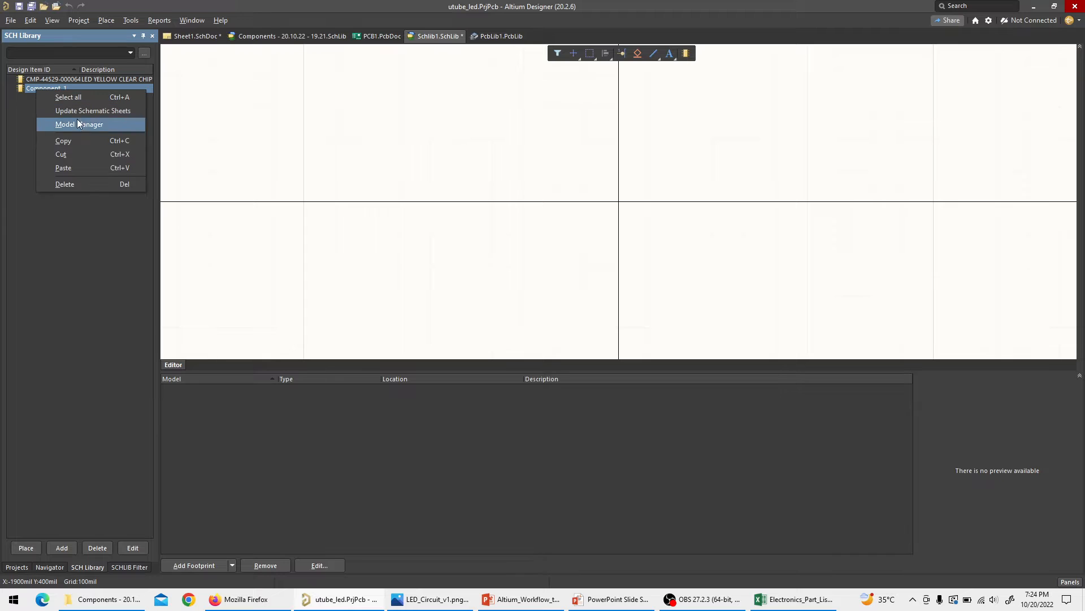
pyautogui.click(79, 187)
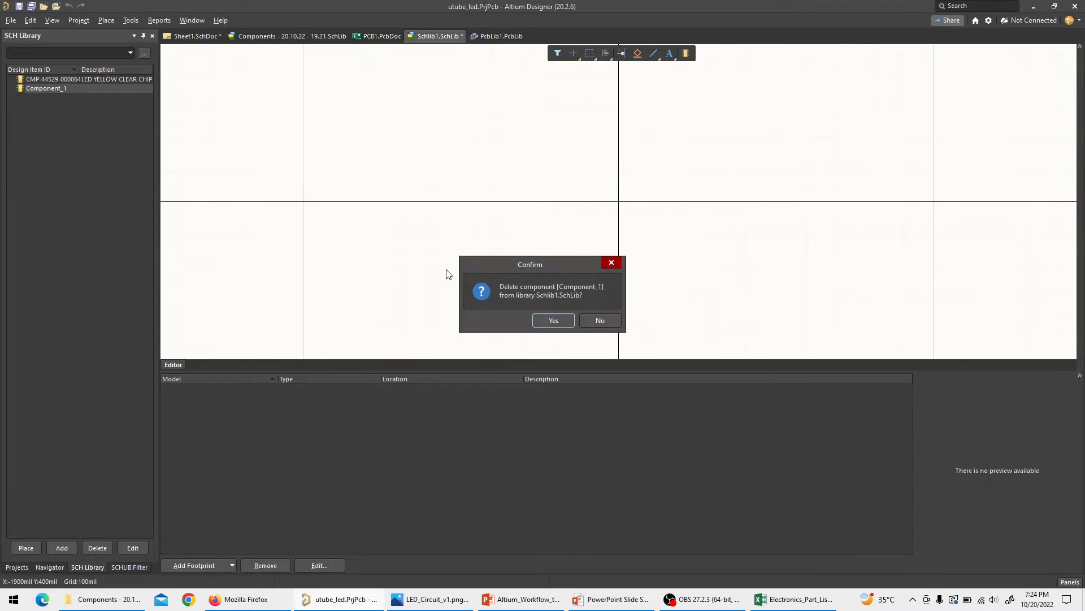
pyautogui.click(551, 321)
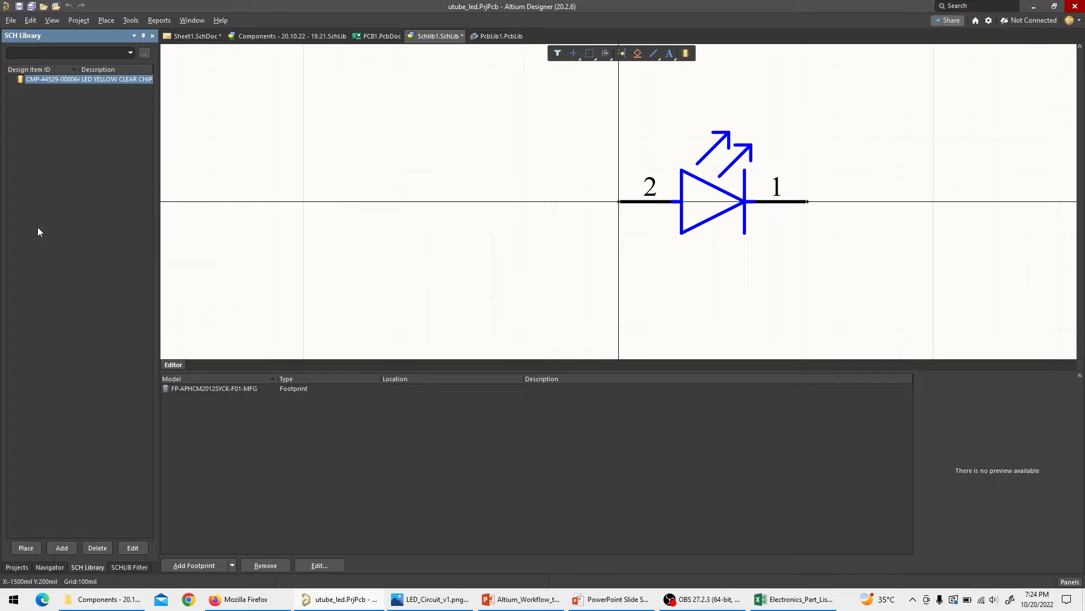
# Return to the project's document list and check the footprint model entry linked to the LED in Schlib1.SchLib.
pyautogui.click(17, 567)
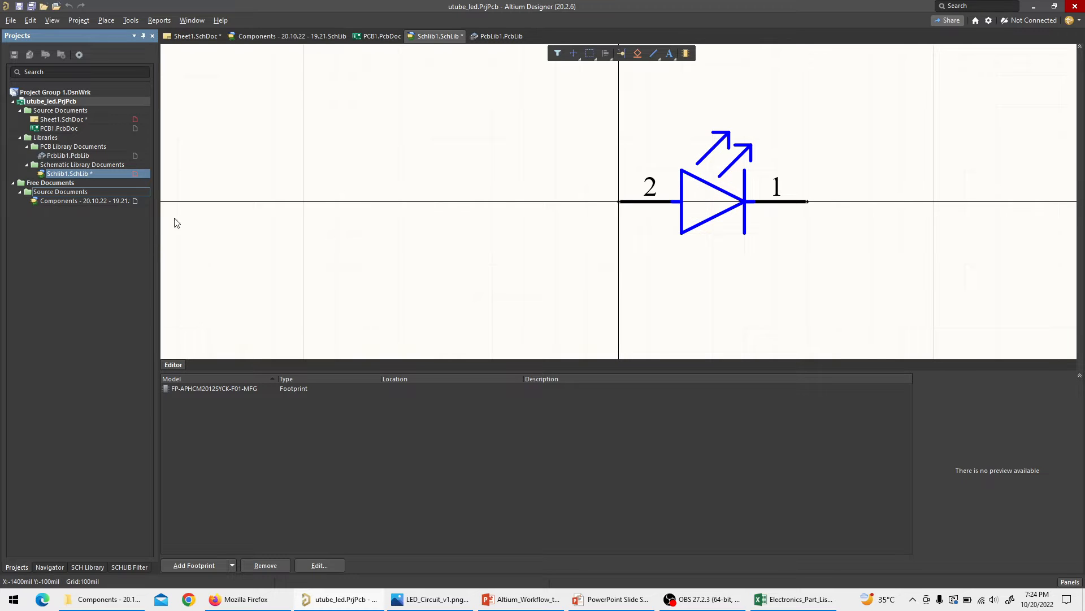
pyautogui.click(310, 389)
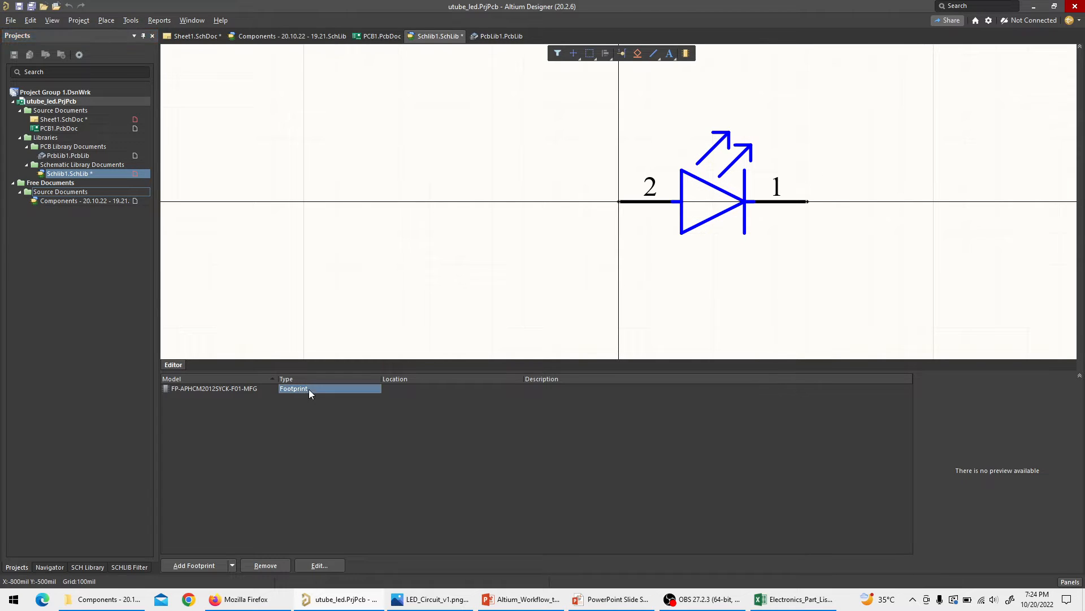
pyautogui.click(232, 390)
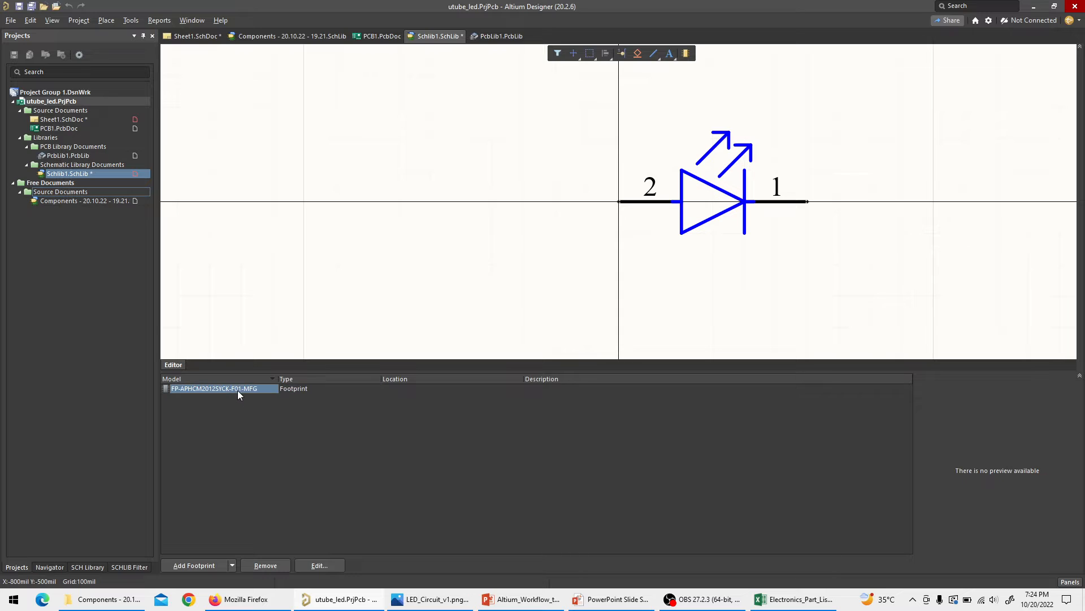
pyautogui.click(314, 388)
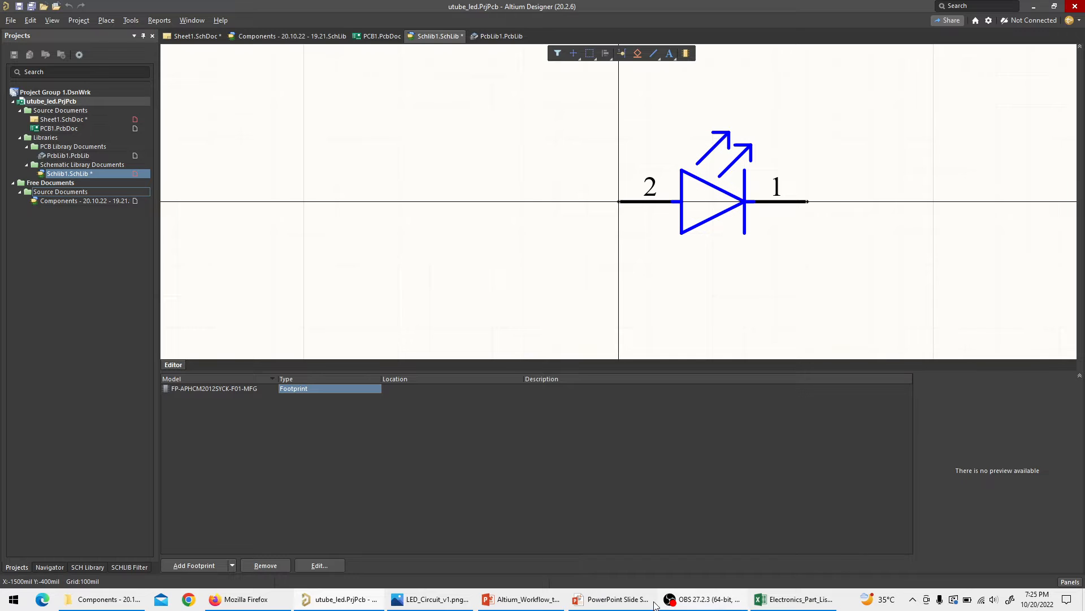
# Open the extracted Components - 20.10.22 - 19.21.PcbLib from File Explorer in Altium Designer.
pyautogui.click(126, 602)
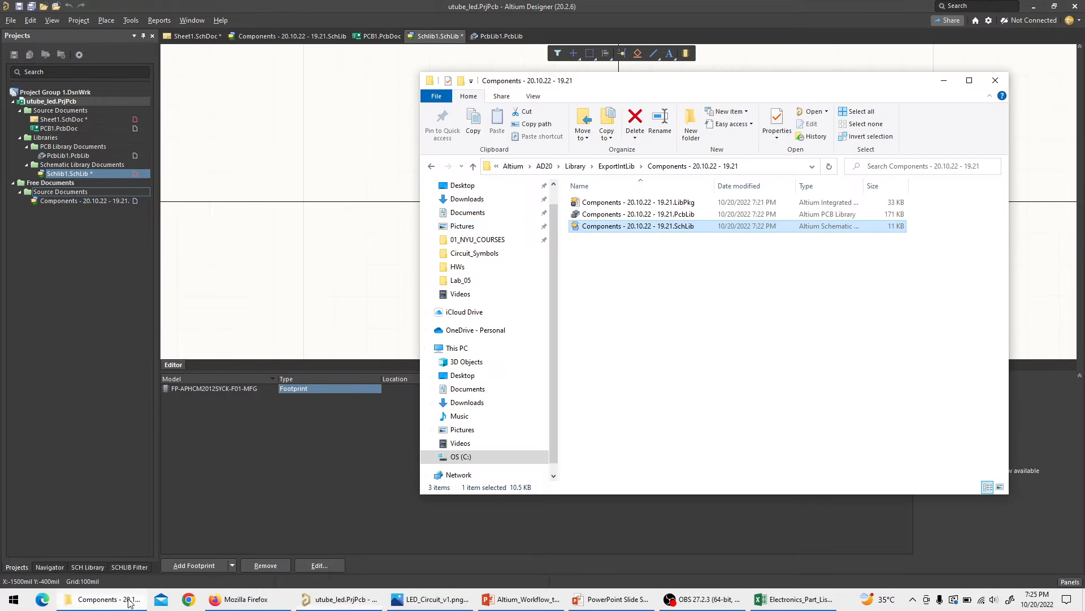
pyautogui.moveTo(573, 219); pyautogui.dragTo(640, 260)
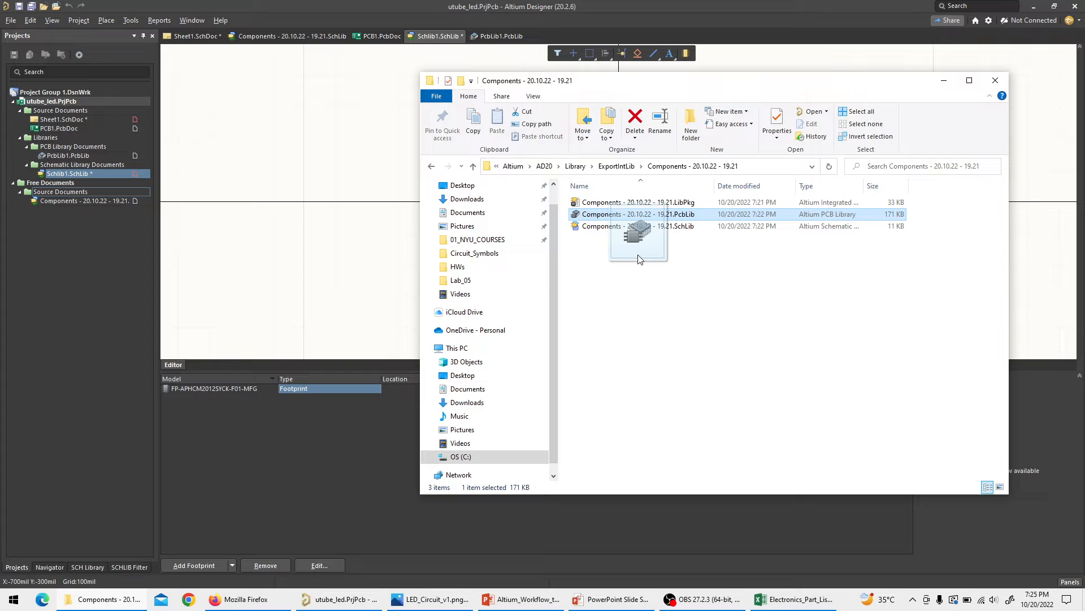
pyautogui.moveTo(640, 260); pyautogui.dragTo(123, 220)
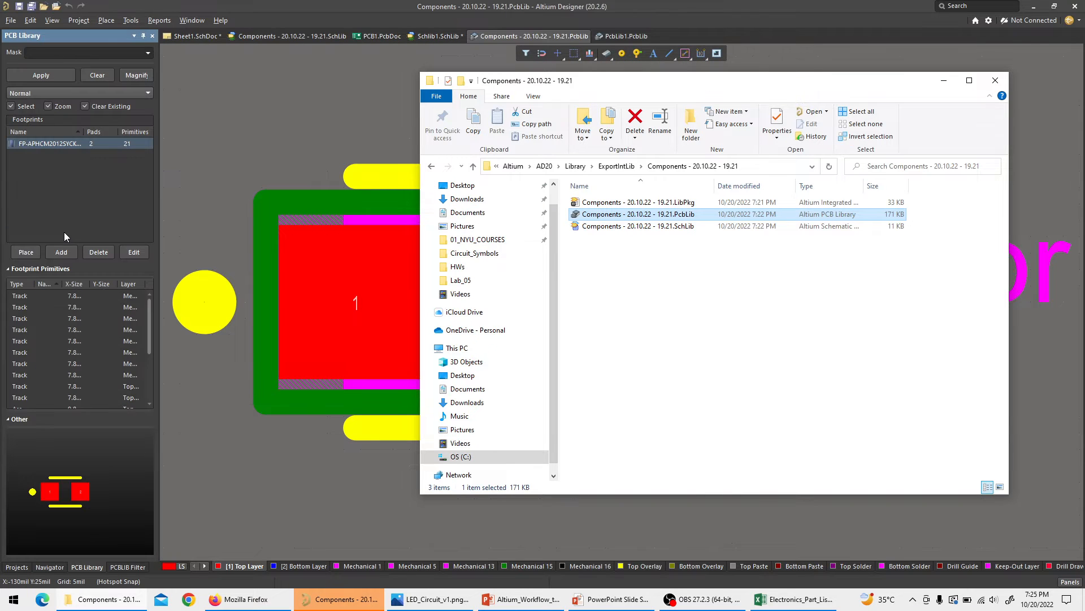
pyautogui.click(83, 194)
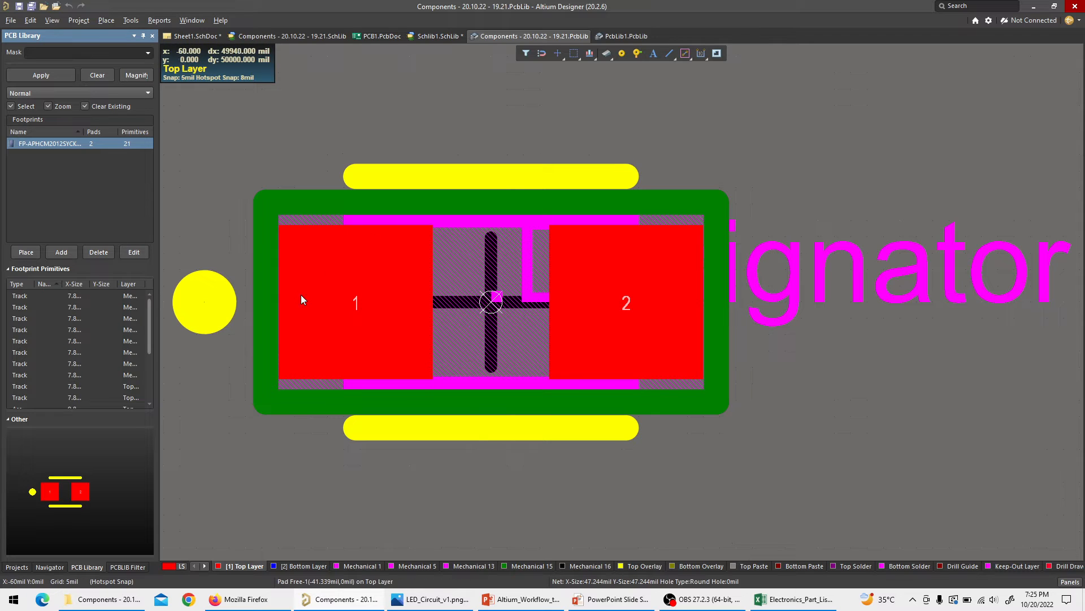
# Copy the LED footprint FP-APHCM2012SYCK-F01-MFG from the downloaded PCB library and return to the project's document list.
pyautogui.rightClick(32, 144)
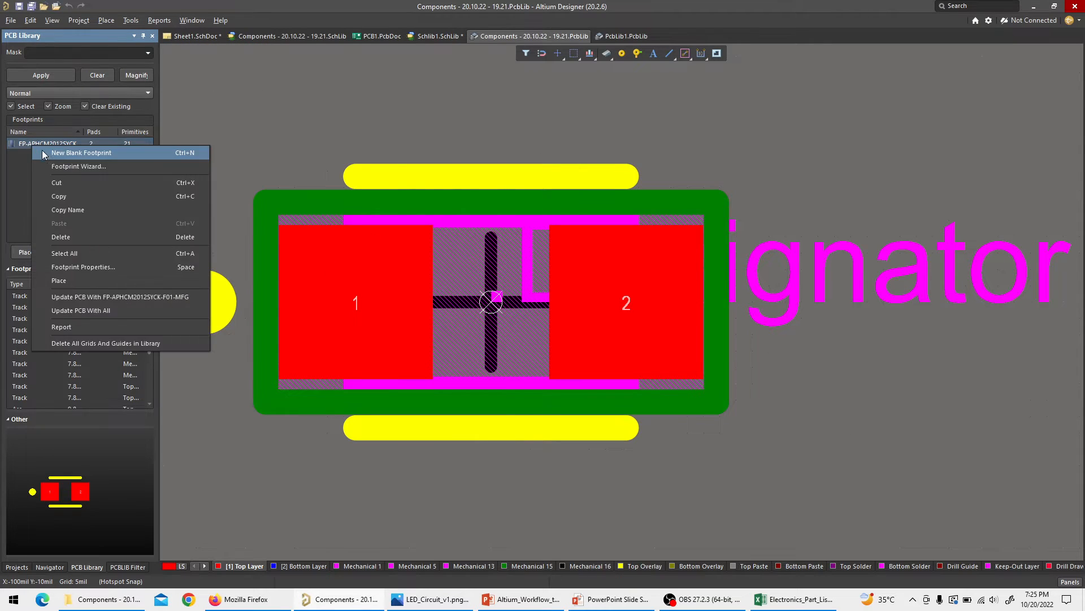
pyautogui.click(64, 198)
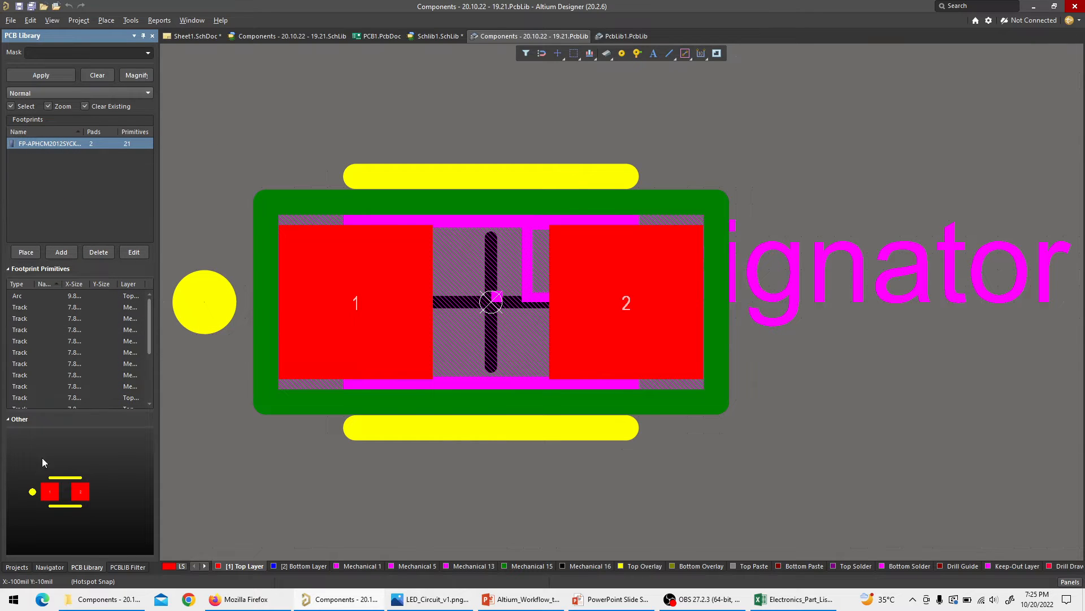
pyautogui.click(17, 567)
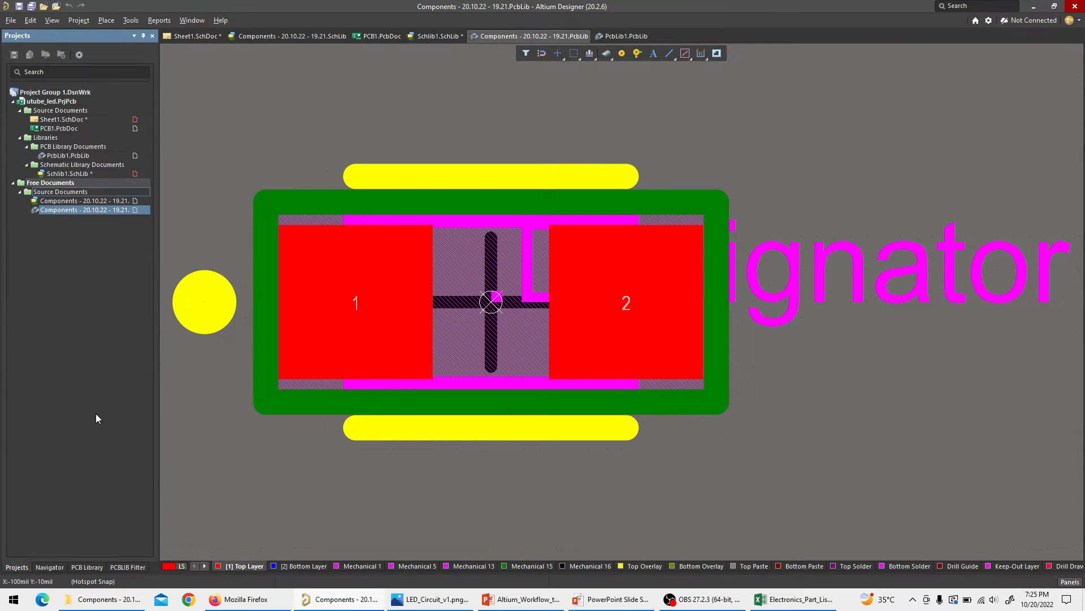
# Paste the copied LED footprint into the project's PcbLib1.PcbLib.
pyautogui.click(54, 156)
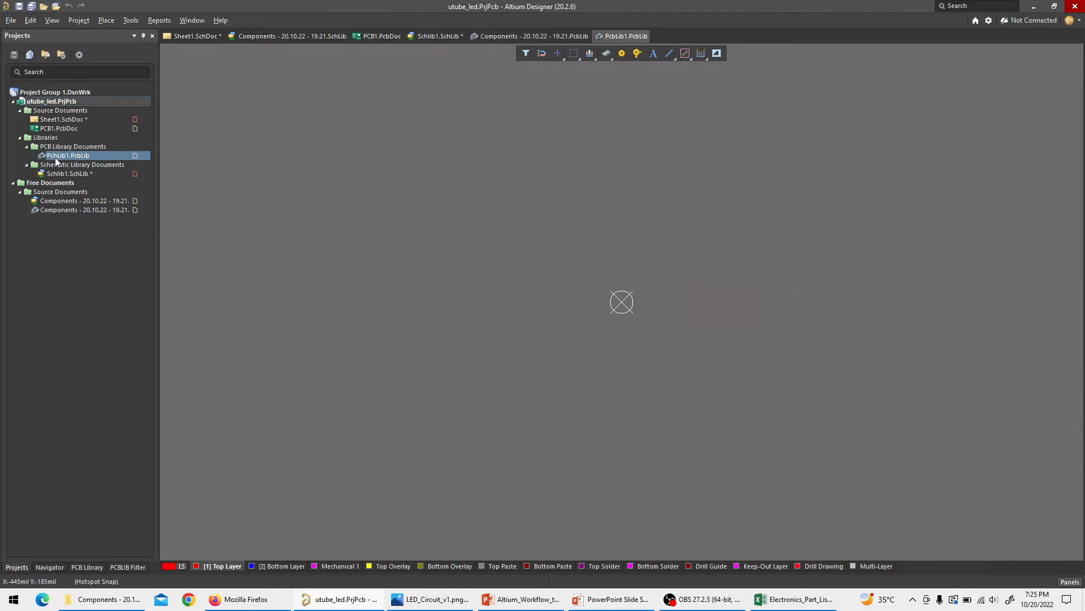
pyautogui.click(87, 567)
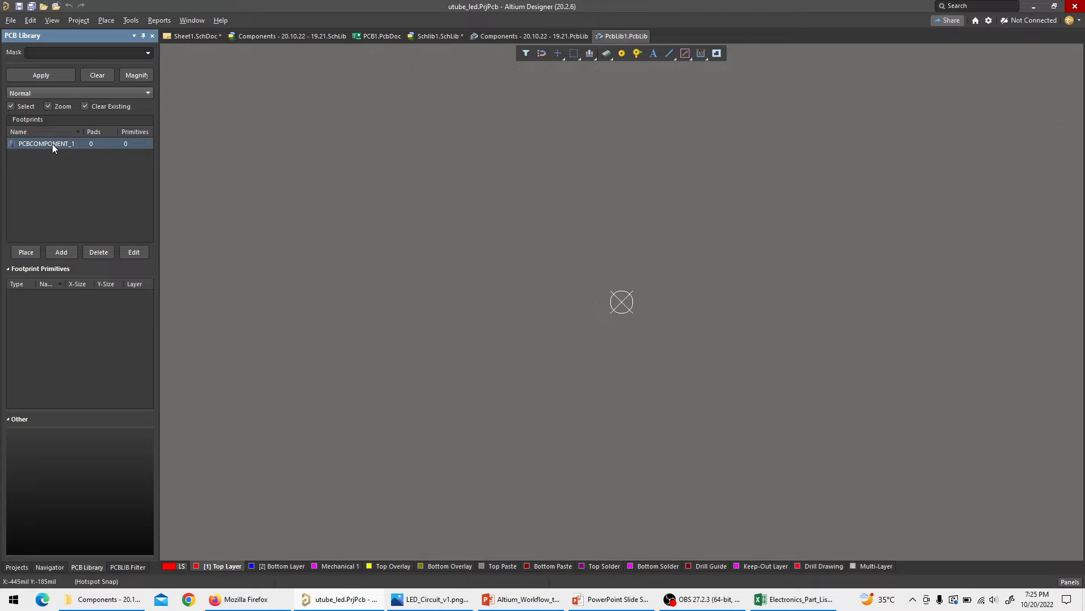
pyautogui.rightClick(32, 171)
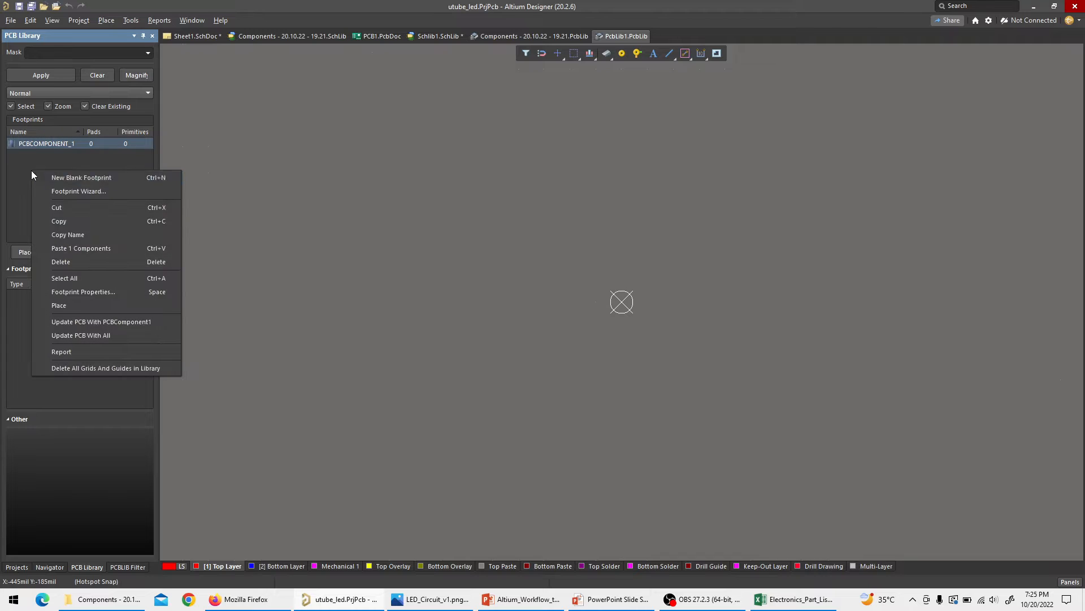
pyautogui.click(110, 249)
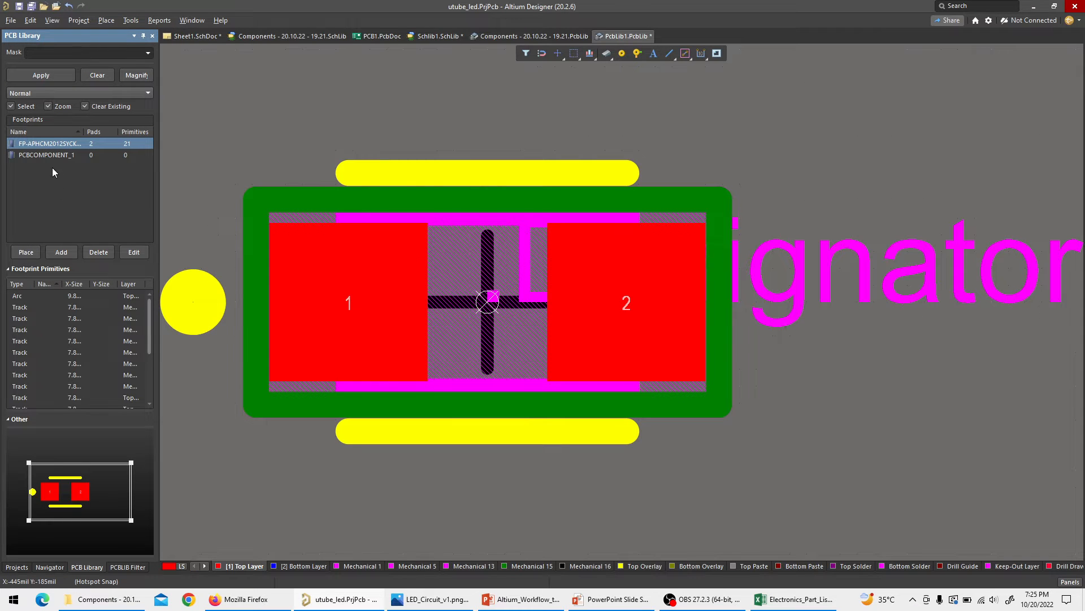
# Delete the empty footprint PCBCOMPONENT_1 from PcbLib1.PcbLib.
pyautogui.click(40, 153)
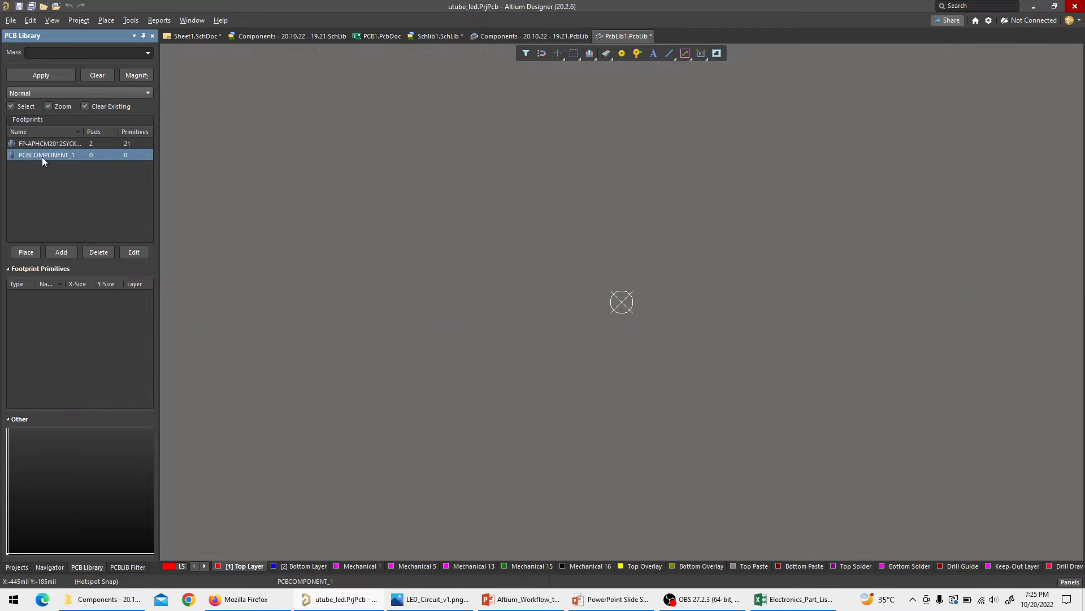
pyautogui.rightClick(42, 157)
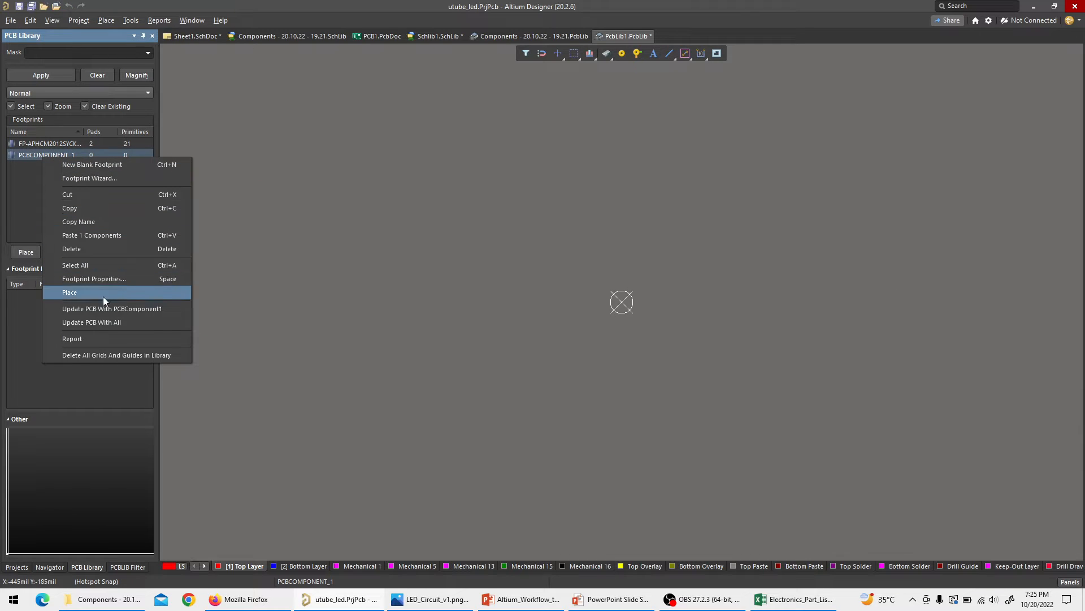
pyautogui.click(107, 251)
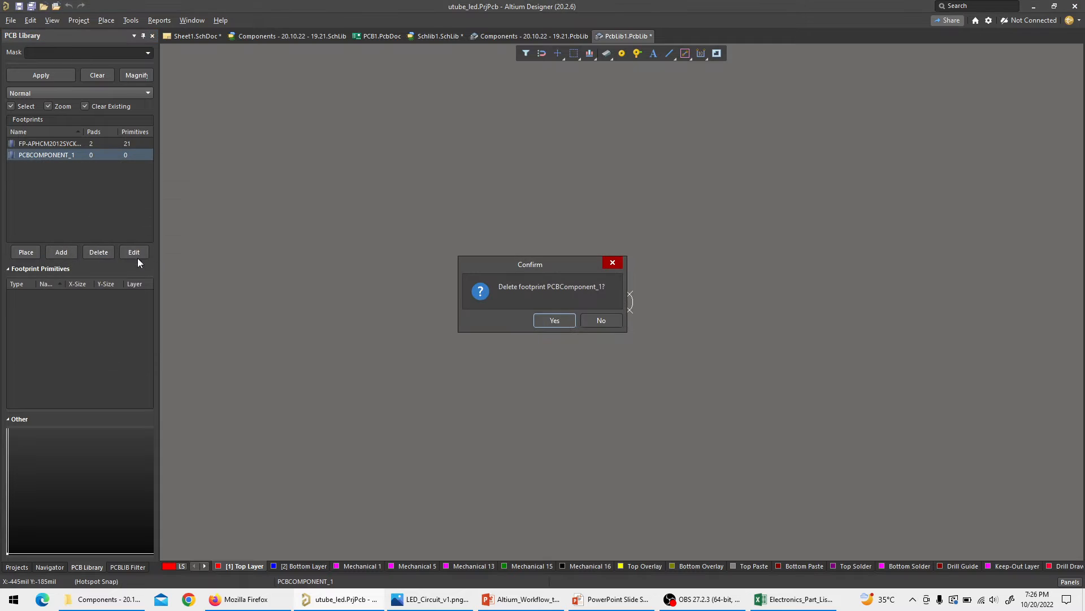
pyautogui.click(566, 320)
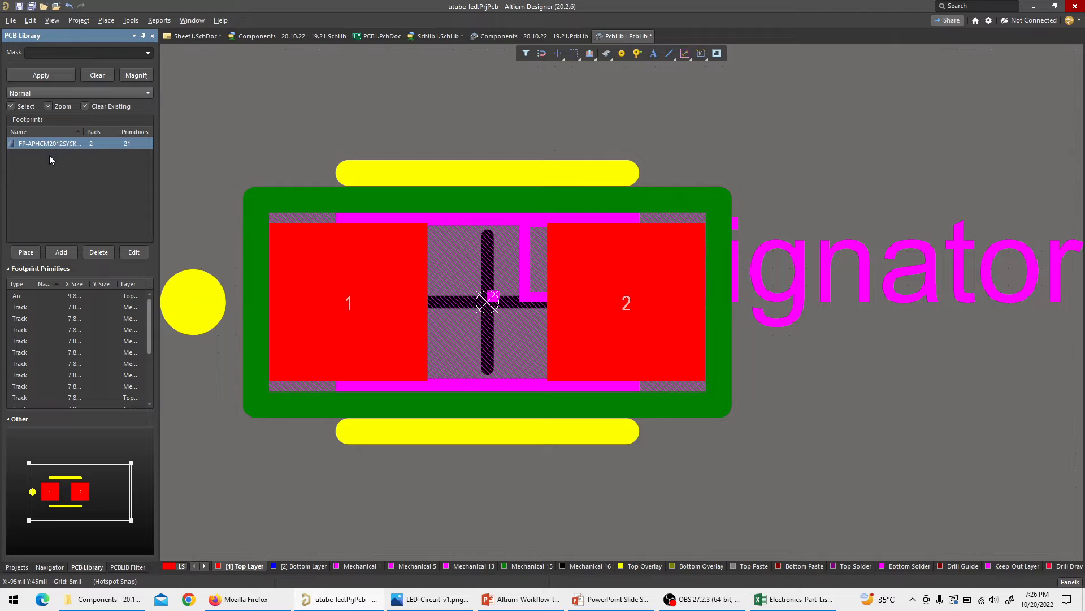
# Save the utube_led project and its modified documents Schlib1.SchLib, PcbLib1.PcbLib and Sheet1.SchDoc.
pyautogui.click(17, 567)
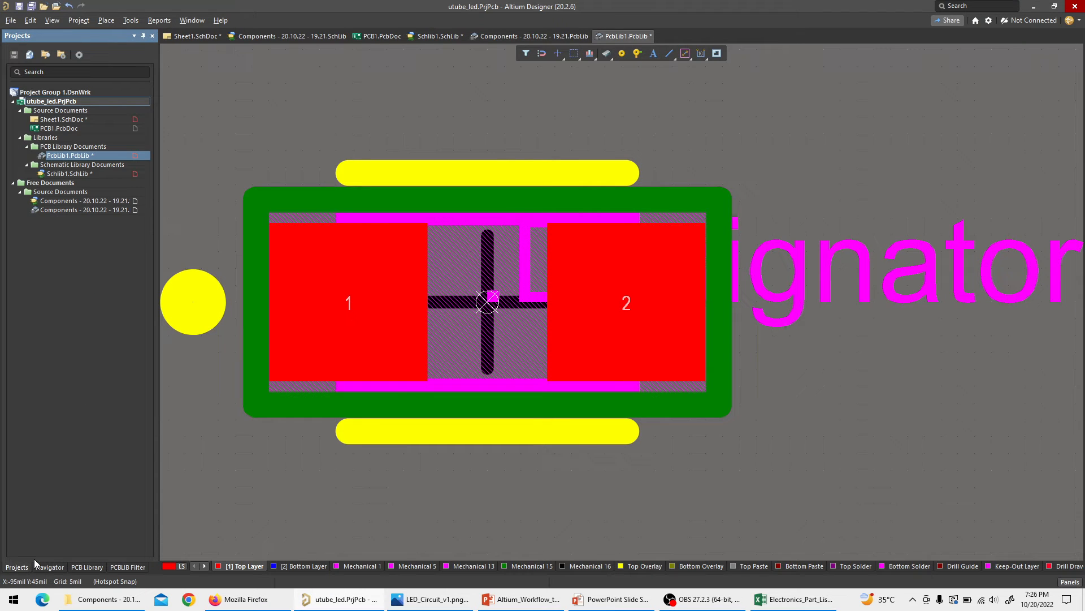
pyautogui.rightClick(58, 121)
pyautogui.click(32, 314)
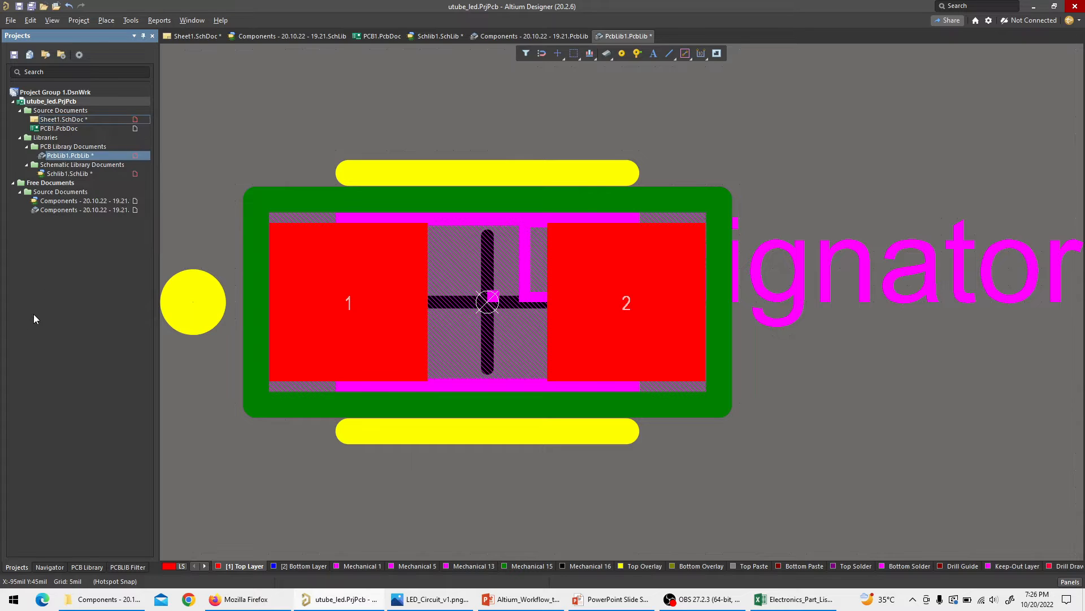
pyautogui.rightClick(51, 102)
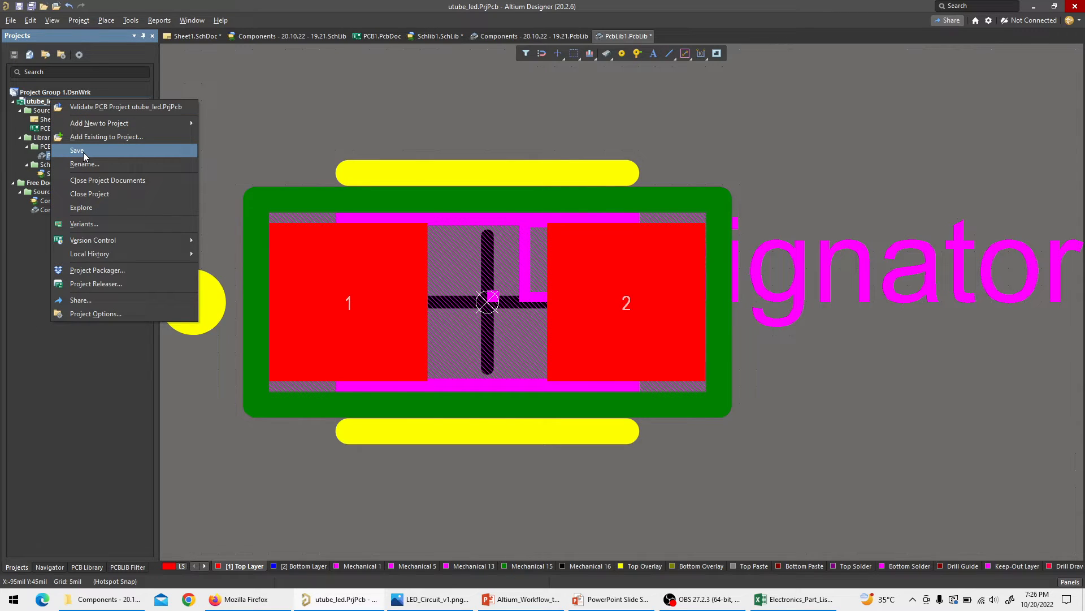
pyautogui.click(83, 150)
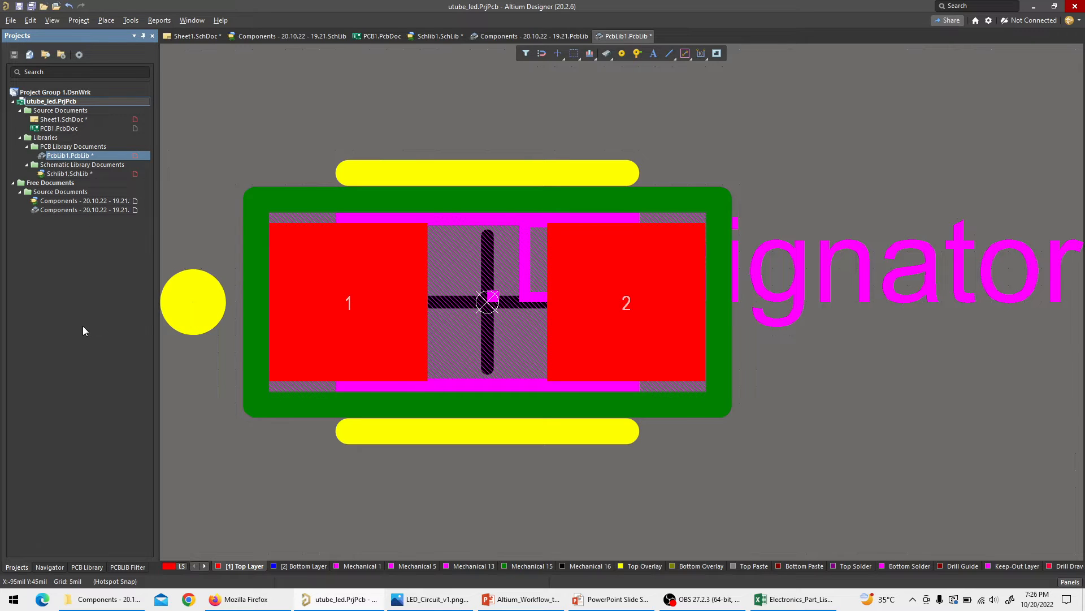
pyautogui.click(77, 174)
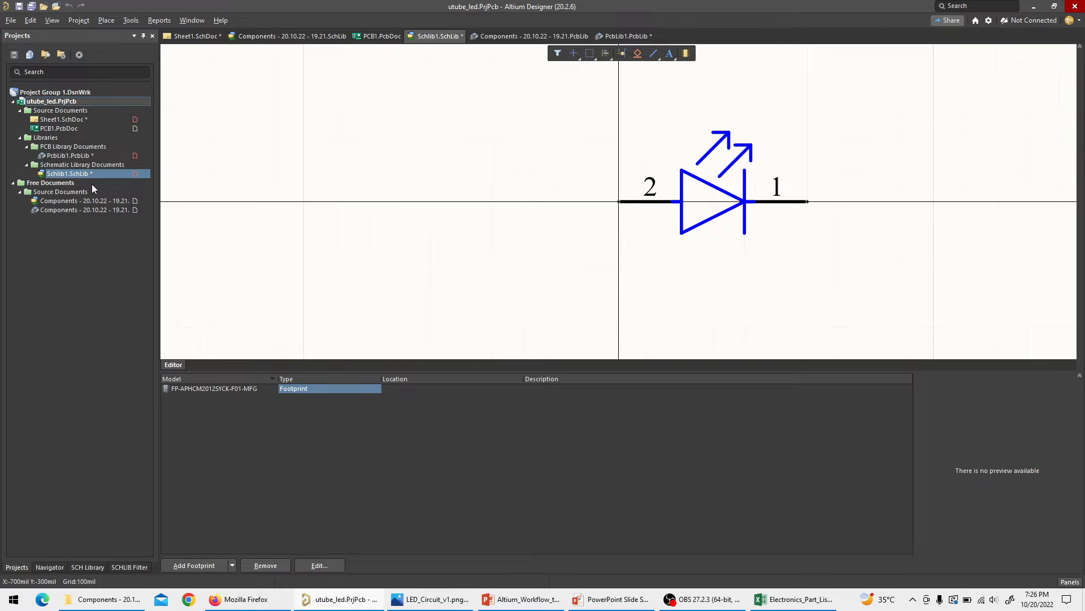
pyautogui.click(83, 156)
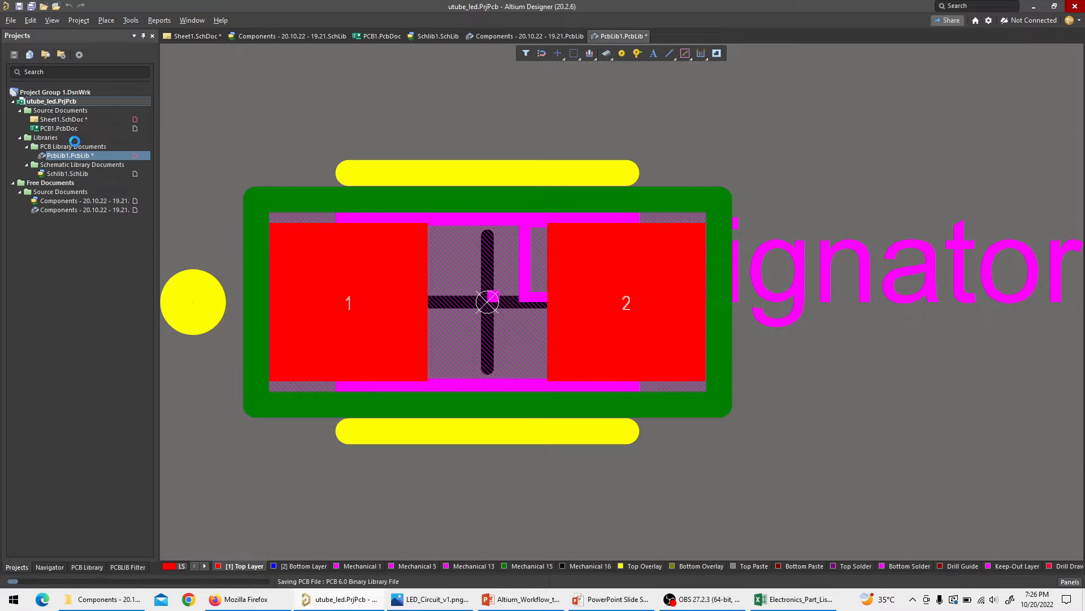
pyautogui.click(67, 121)
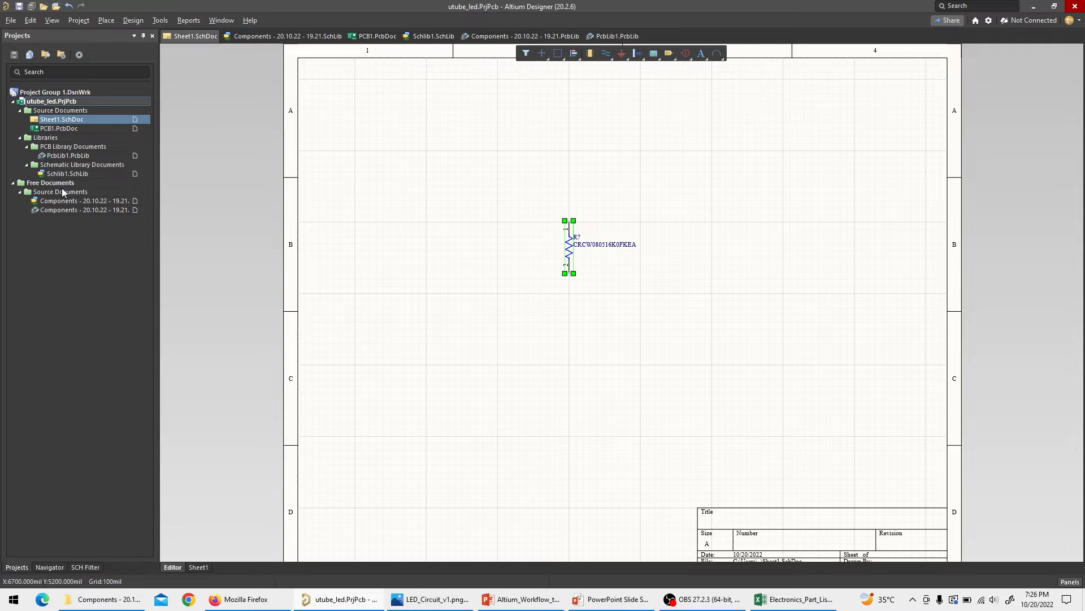
# Examine the LED's linked footprint model in Schlib1.SchLib in both the 2D and 3D previews, enlarging the preview area.
pyautogui.click(74, 175)
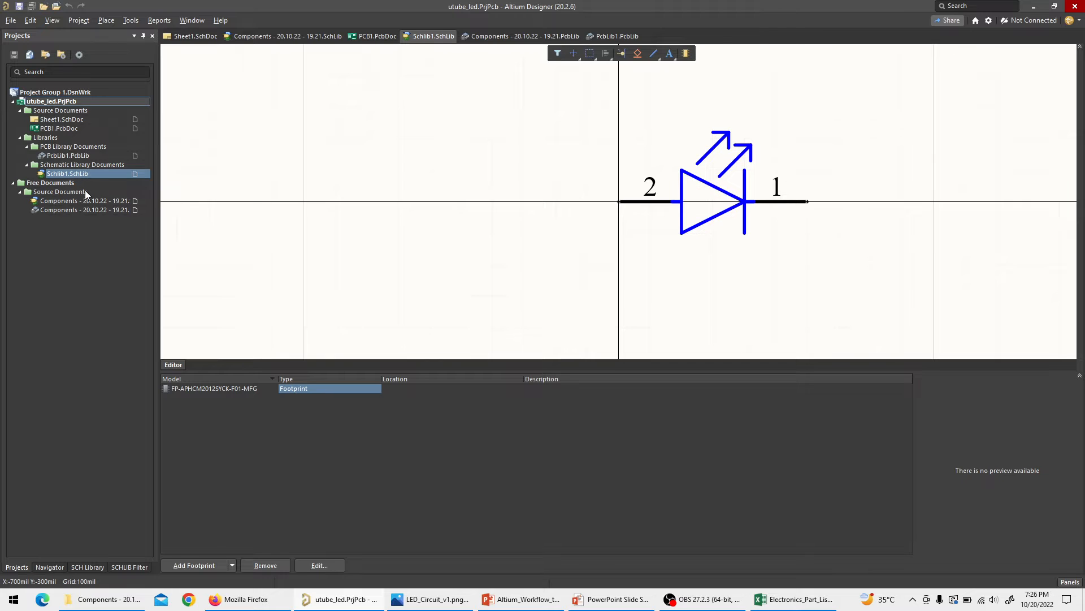
pyautogui.click(55, 151)
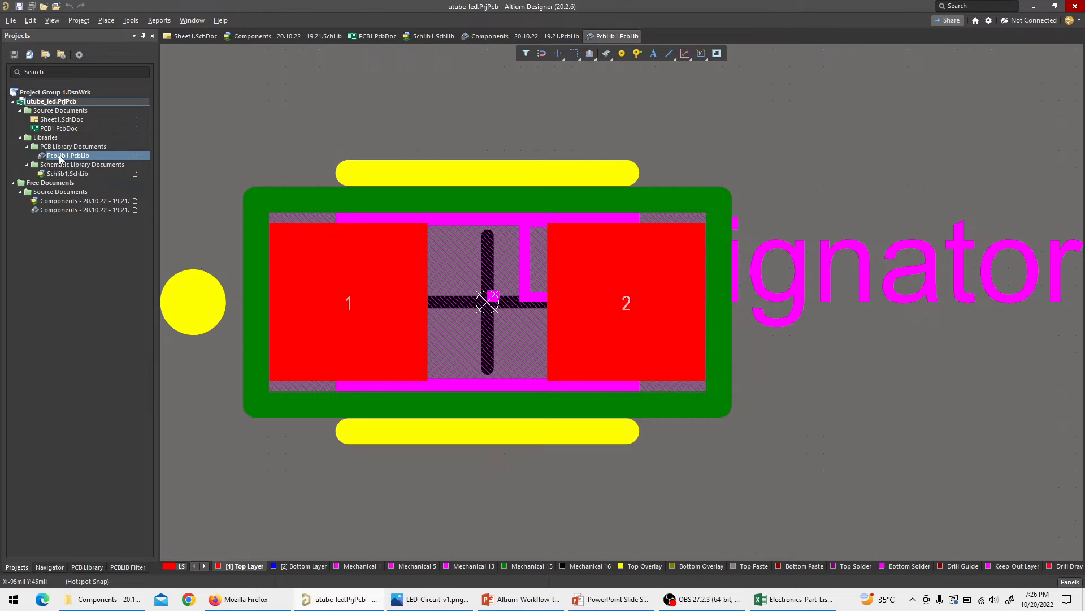
pyautogui.click(63, 173)
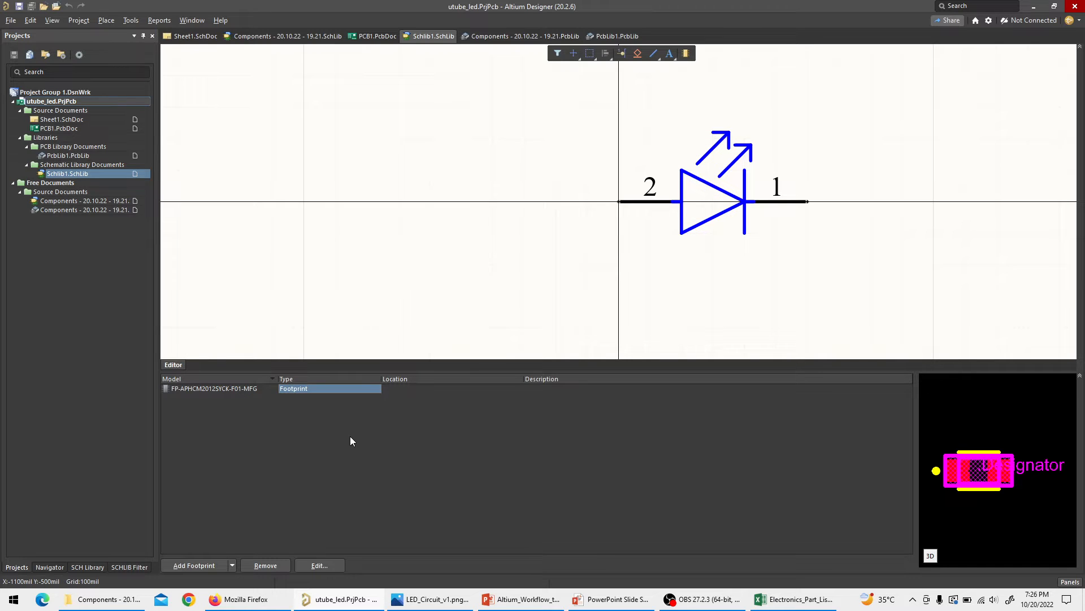
pyautogui.click(232, 390)
pyautogui.click(311, 387)
pyautogui.click(932, 557)
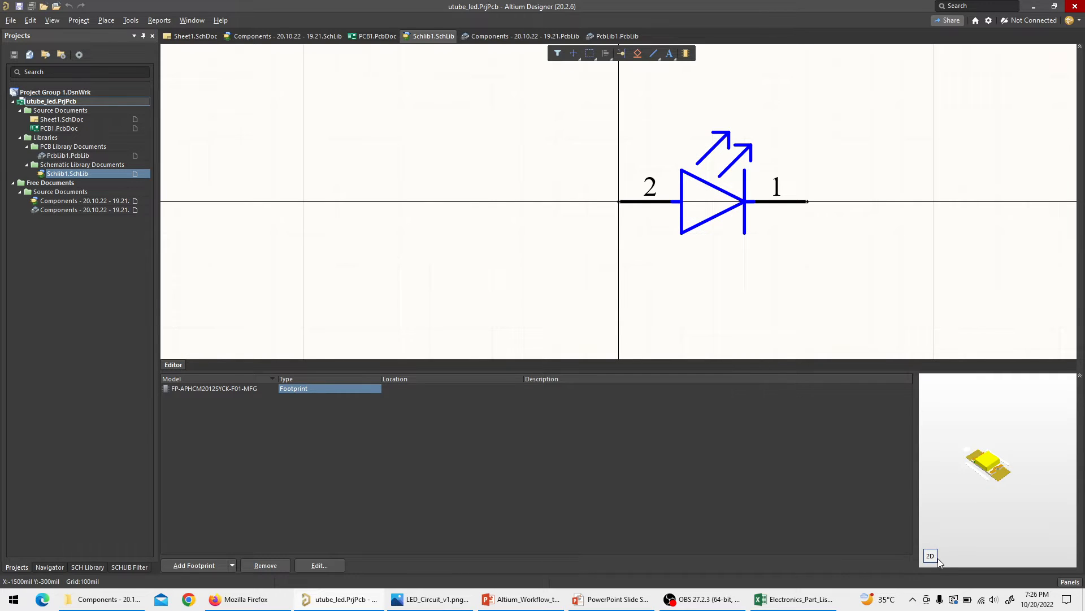
pyautogui.click(927, 556)
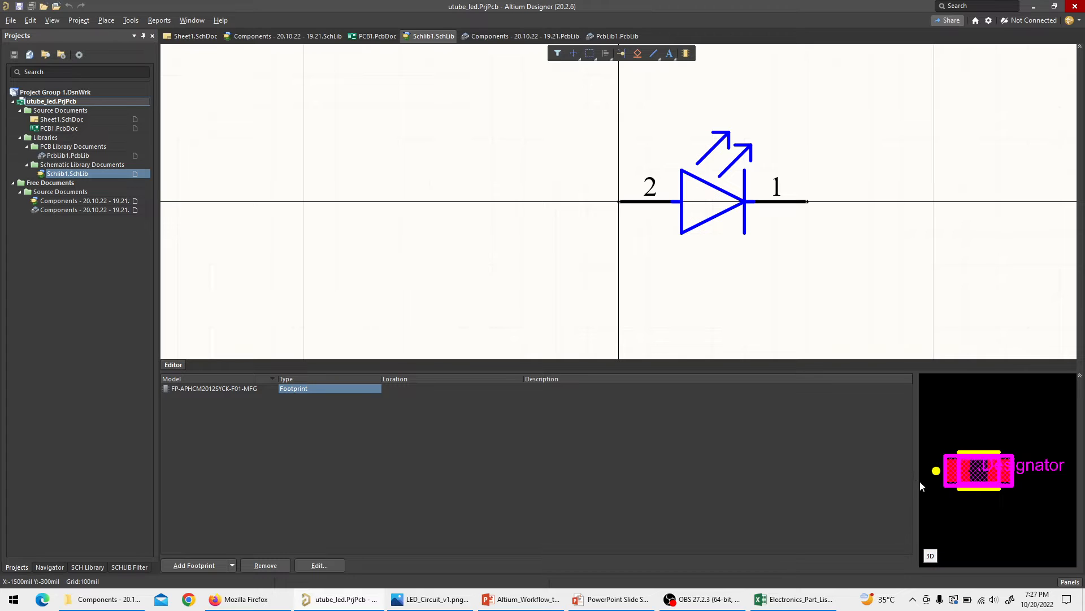
pyautogui.moveTo(918, 471); pyautogui.dragTo(668, 474)
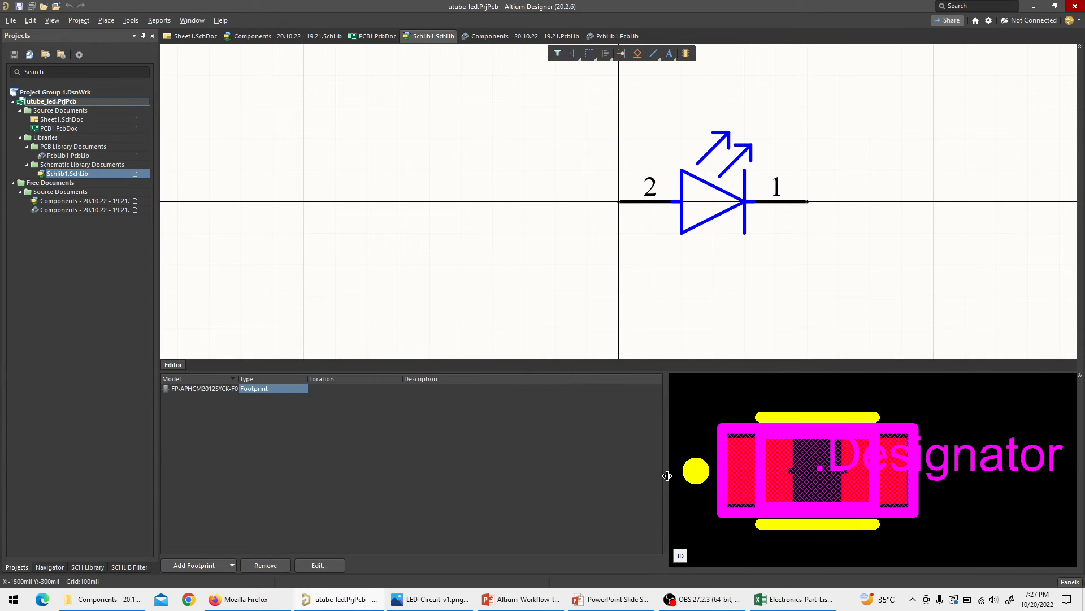
pyautogui.click(680, 557)
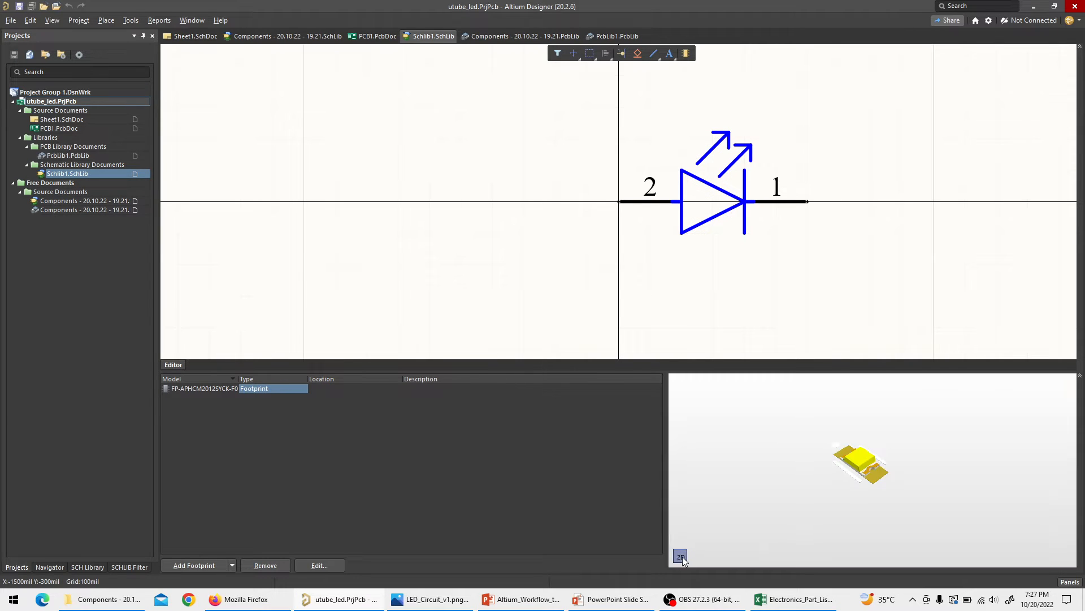
pyautogui.click(683, 557)
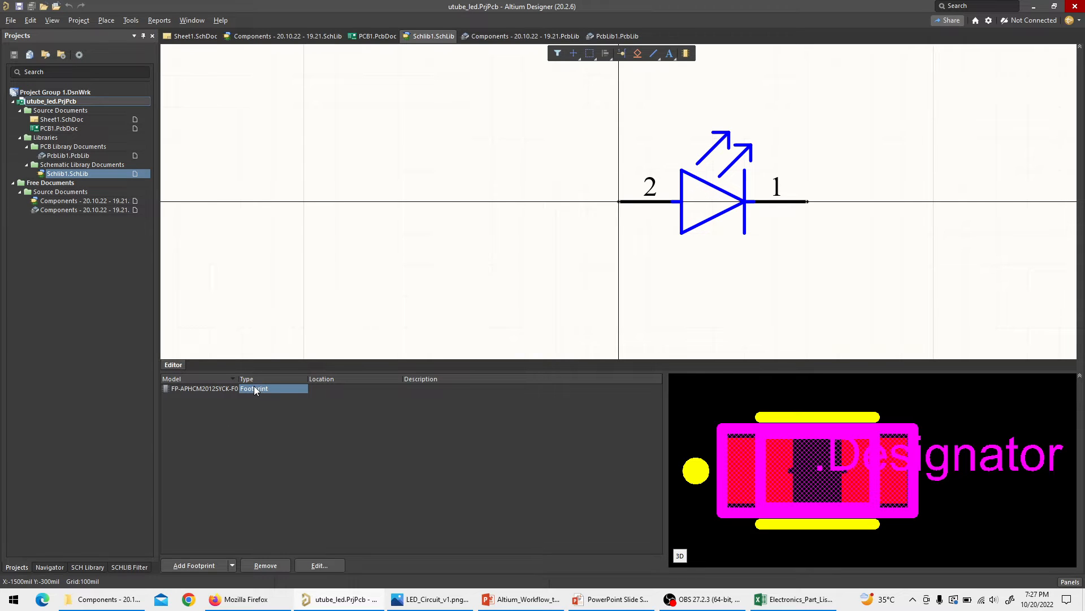
# Start adding a footprint to the LED symbol, browse the footprints in PcbLib1.PcbLib, and cancel without adding one.
pyautogui.click(195, 390)
pyautogui.click(217, 565)
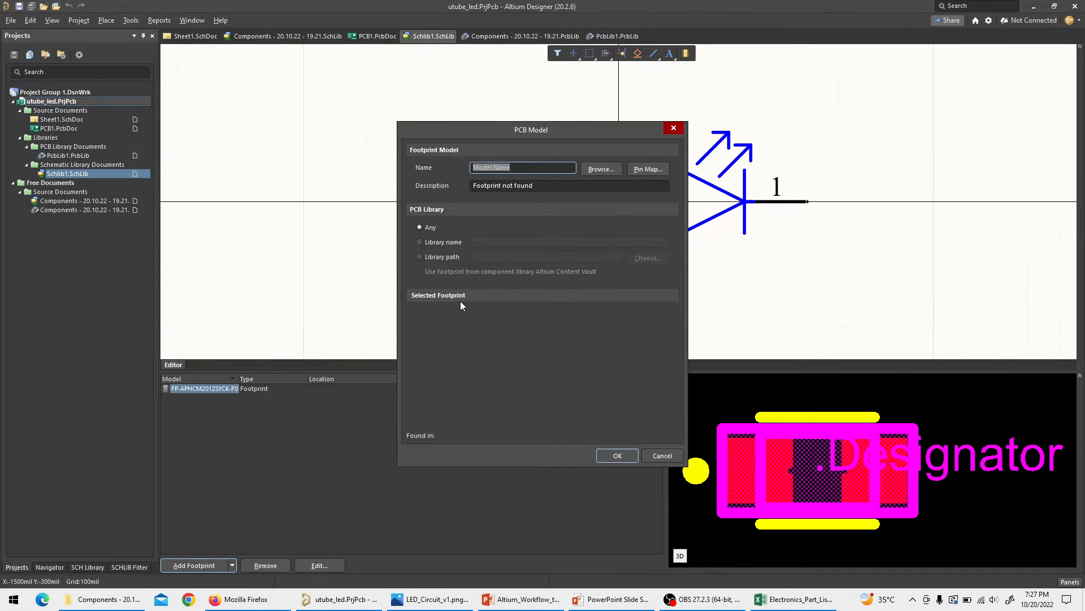
pyautogui.click(603, 169)
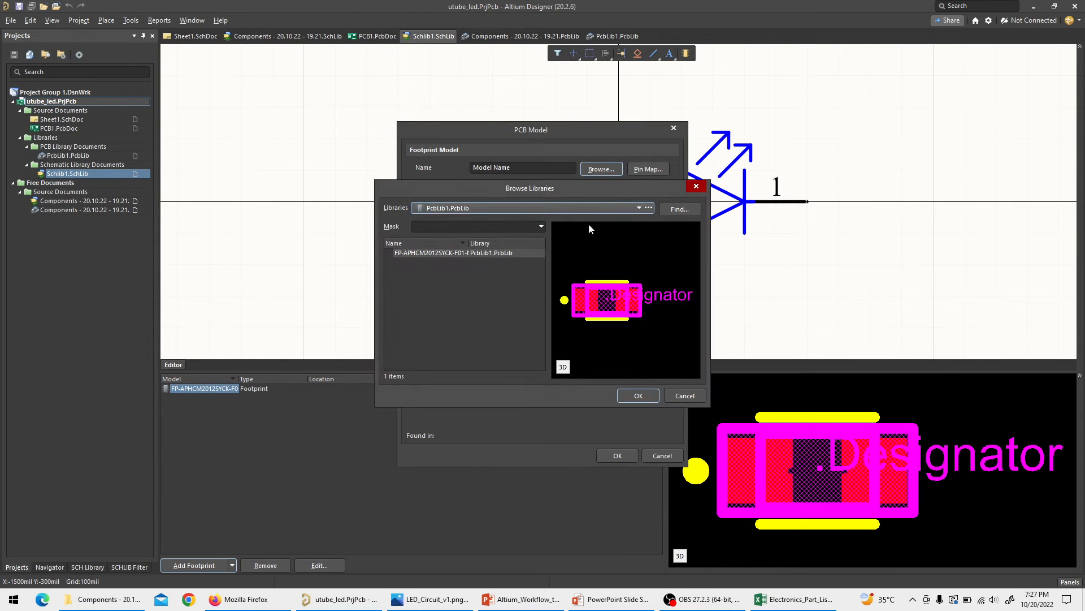
pyautogui.click(640, 208)
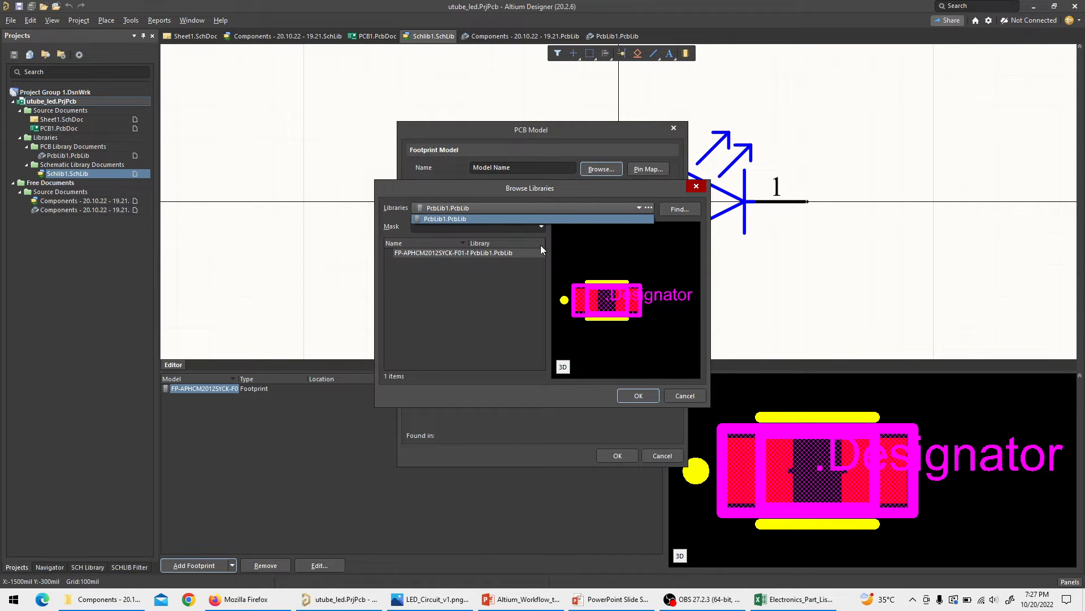
pyautogui.click(467, 286)
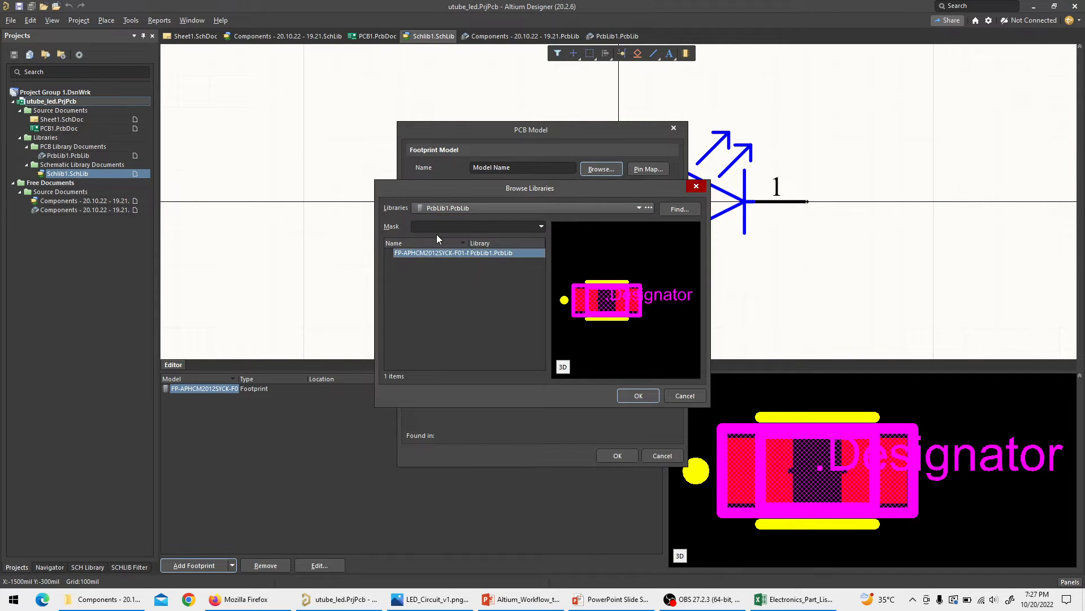
pyautogui.click(664, 396)
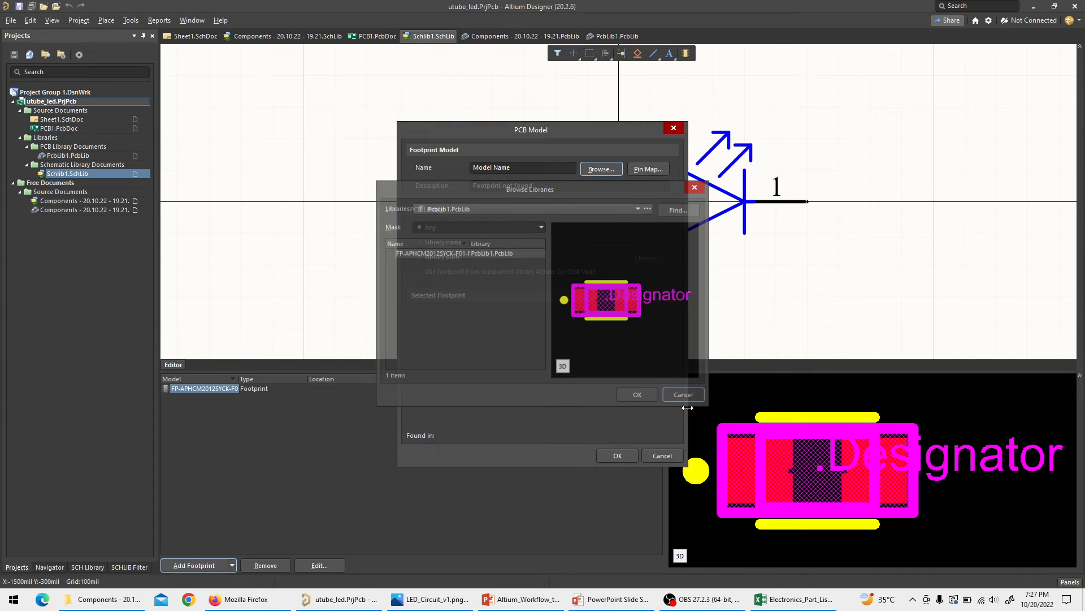
pyautogui.click(650, 456)
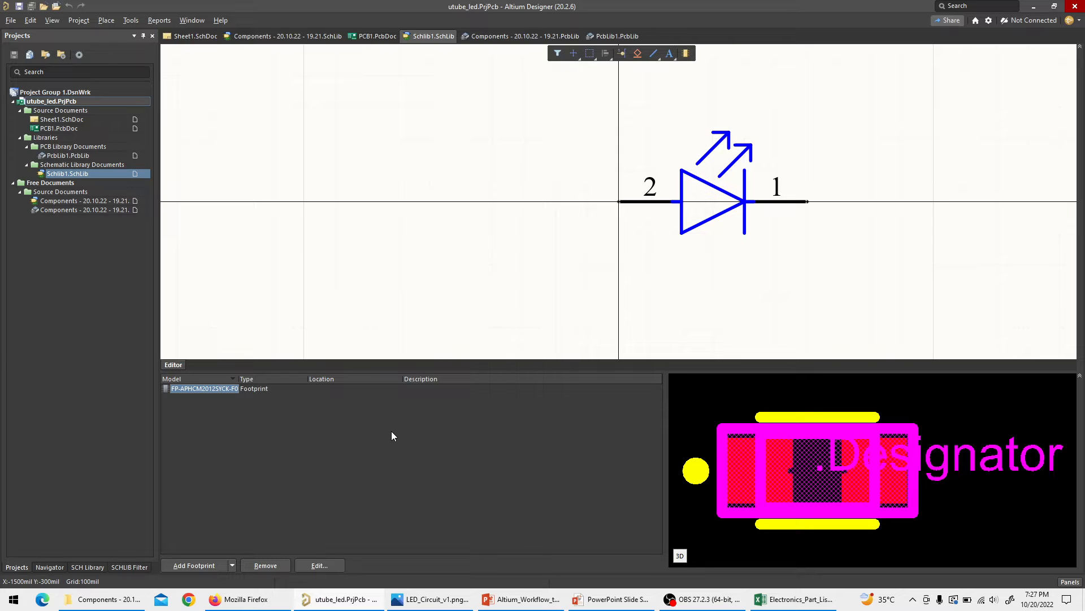
# Review the downloaded component libraries and the LED in Schlib1.SchLib, and return to the schematic Sheet1.SchDoc.
pyautogui.click(80, 202)
pyautogui.click(73, 210)
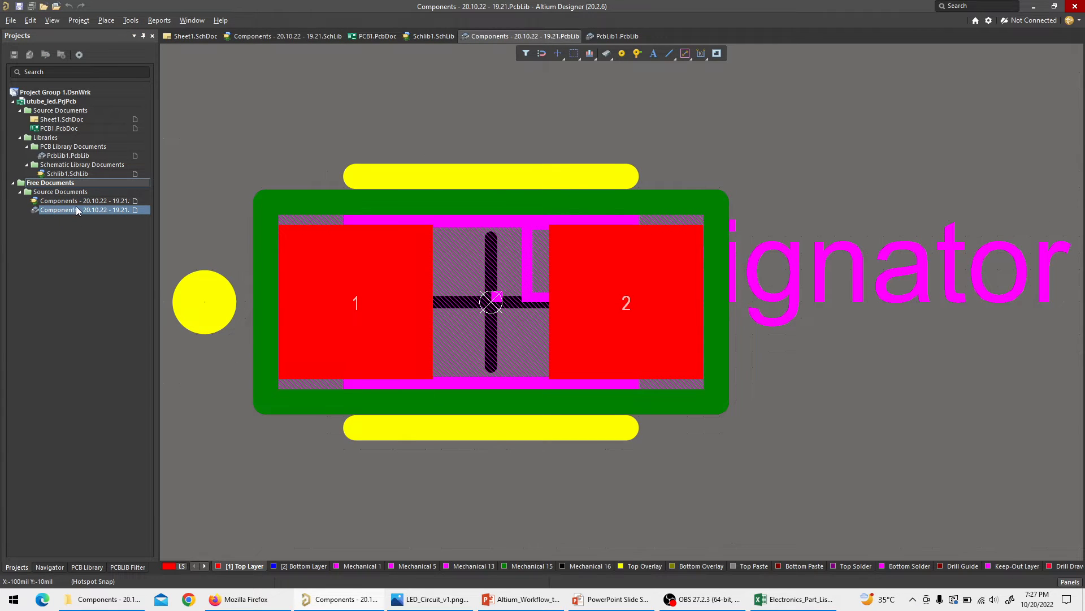
pyautogui.doubleClick(79, 174)
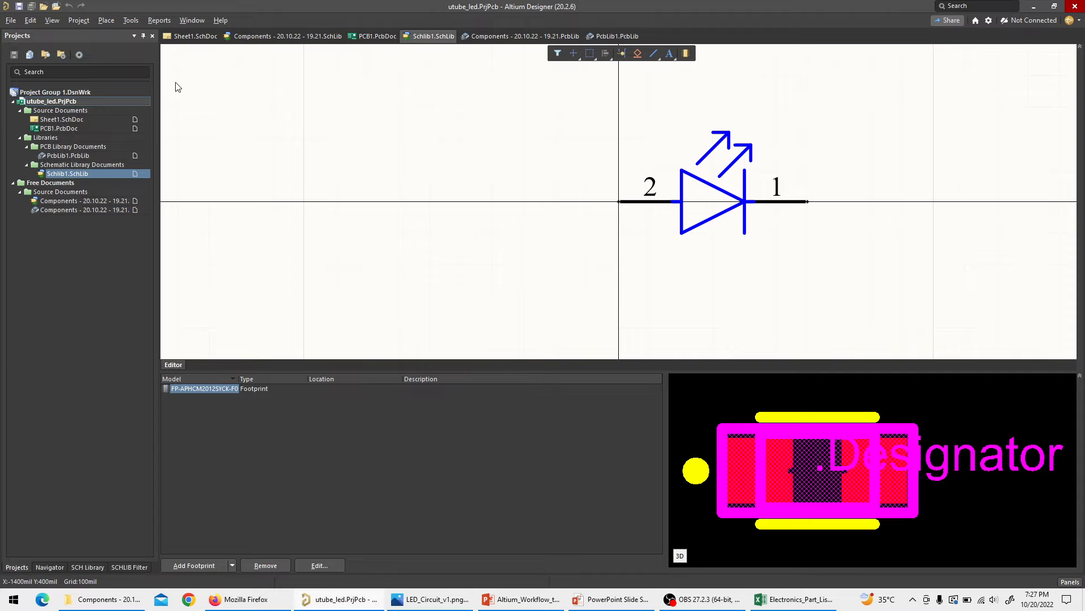
pyautogui.click(191, 36)
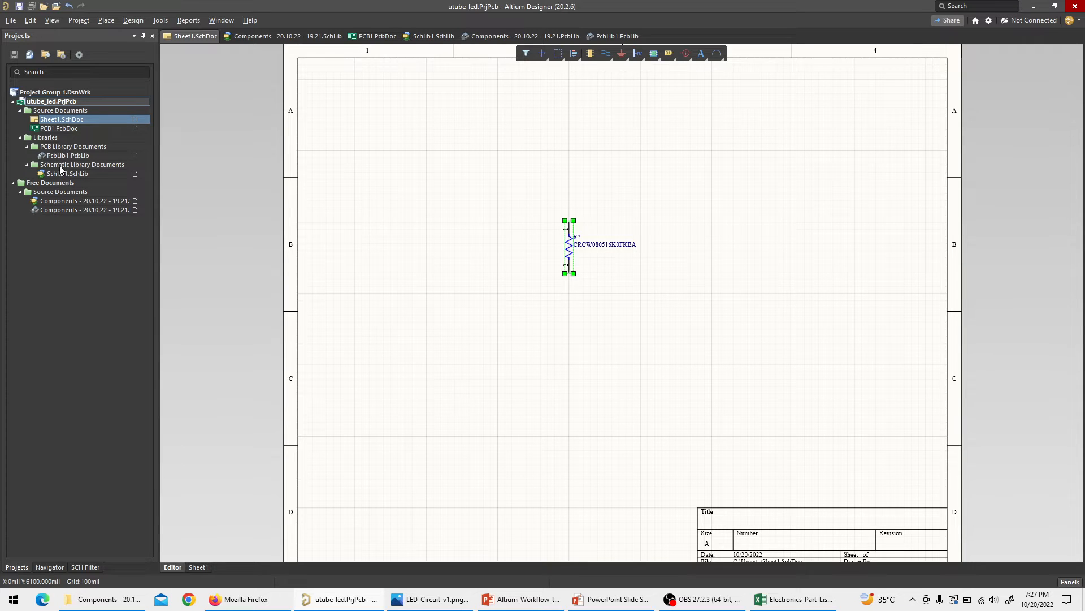
# Switch to PowerPoint to review the slide on project files and libraries, and return to Altium Designer.
pyautogui.click(587, 608)
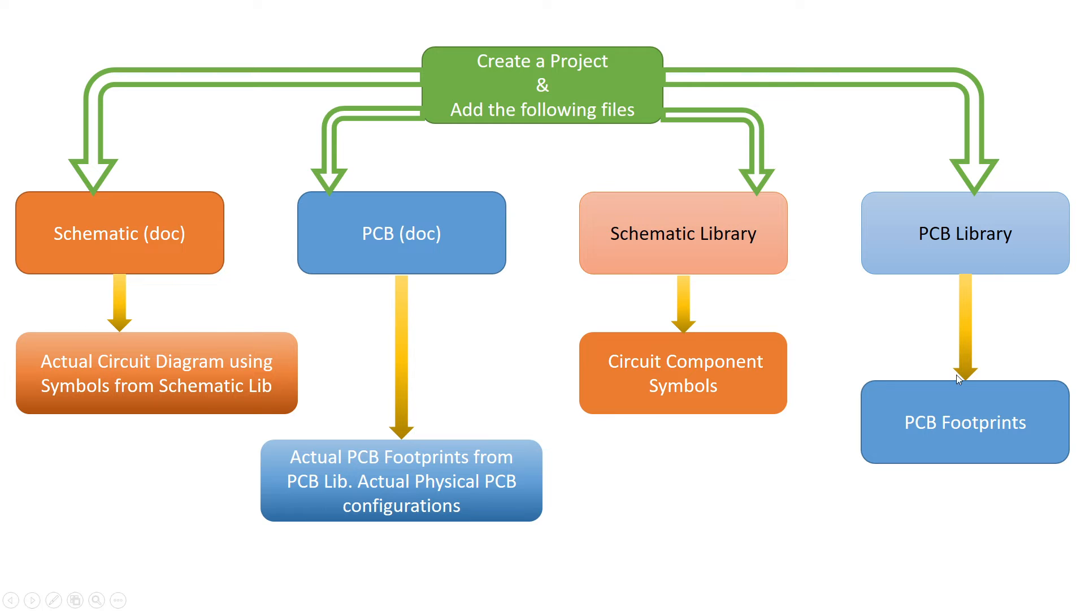
pyautogui.hotkey('alt', 'Tab')
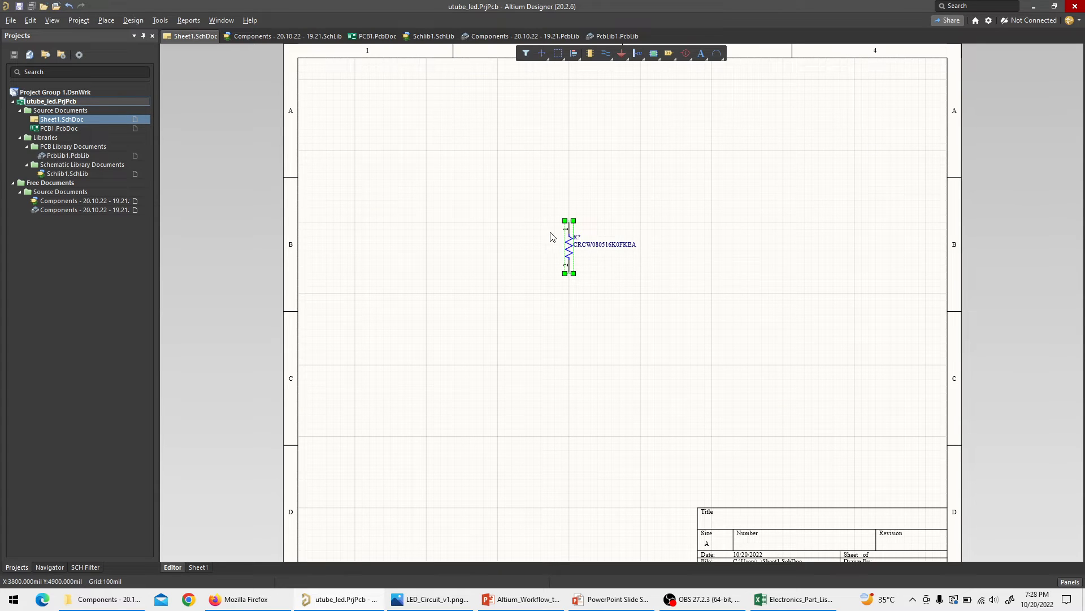
# Bring up the component library list and choose the project's Schlib1.SchLib as its source.
pyautogui.click(1069, 581)
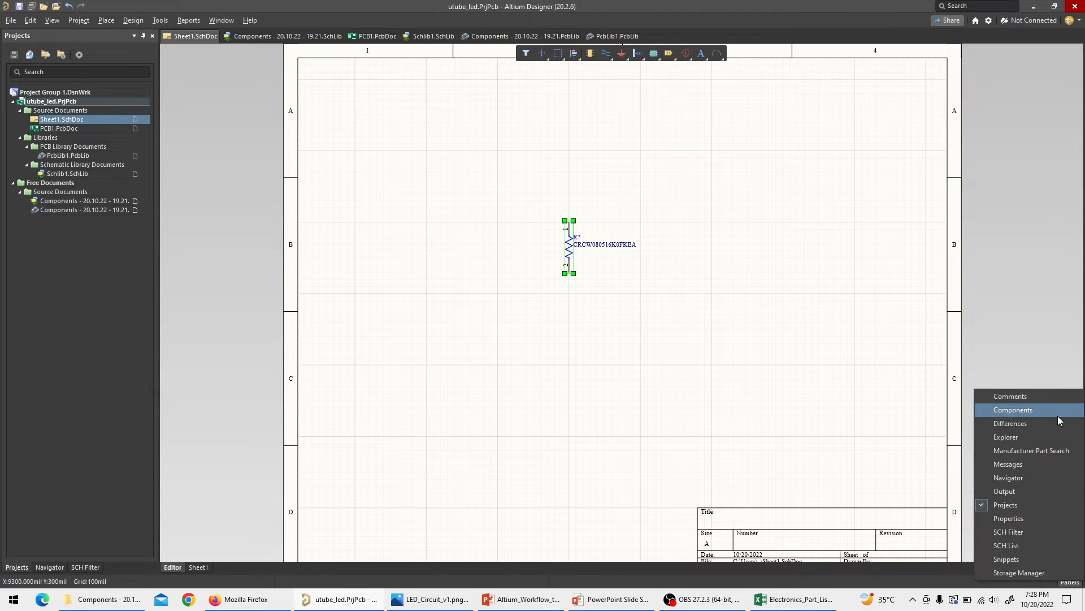
pyautogui.click(1038, 410)
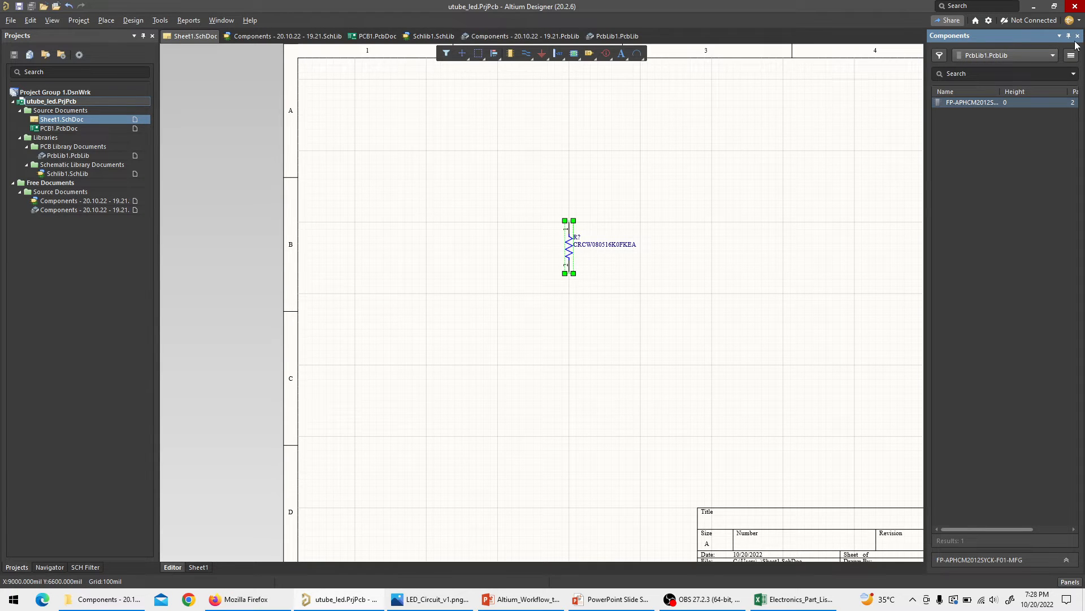
pyautogui.click(1052, 56)
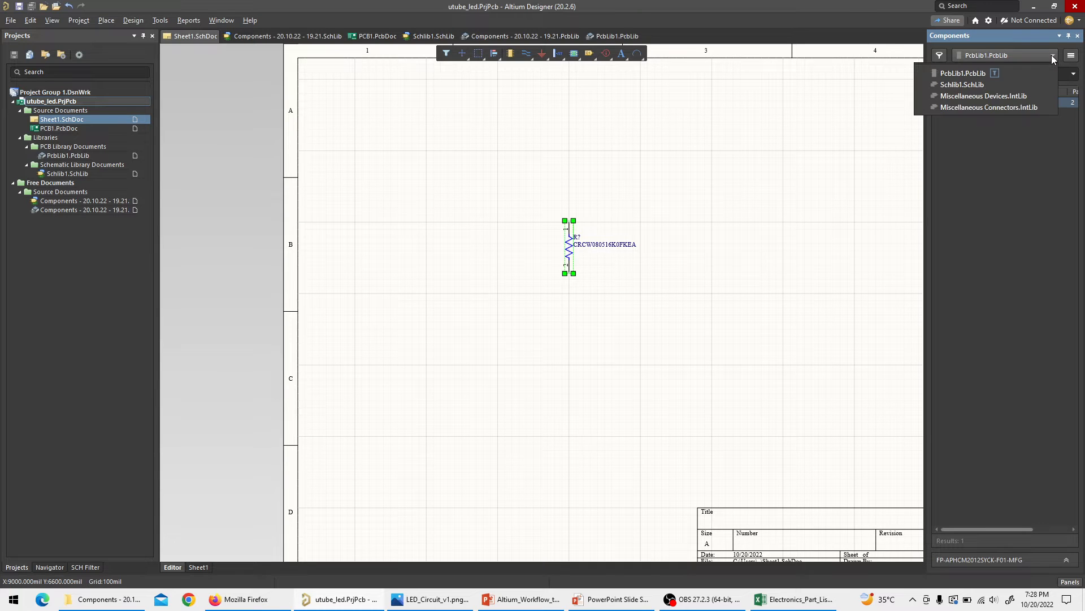
pyautogui.click(972, 86)
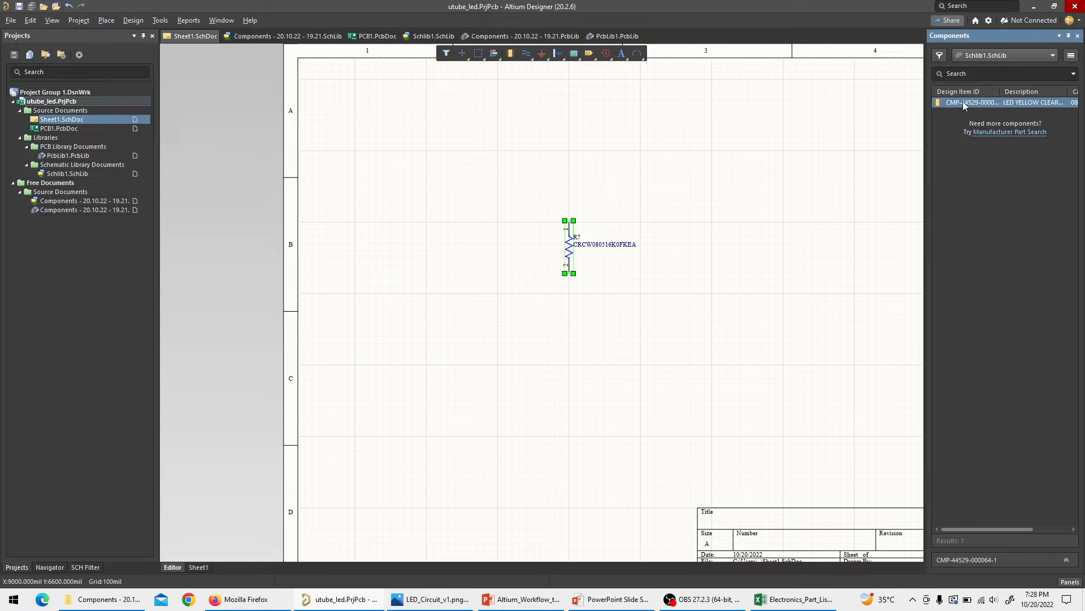
pyautogui.rightClick(963, 102)
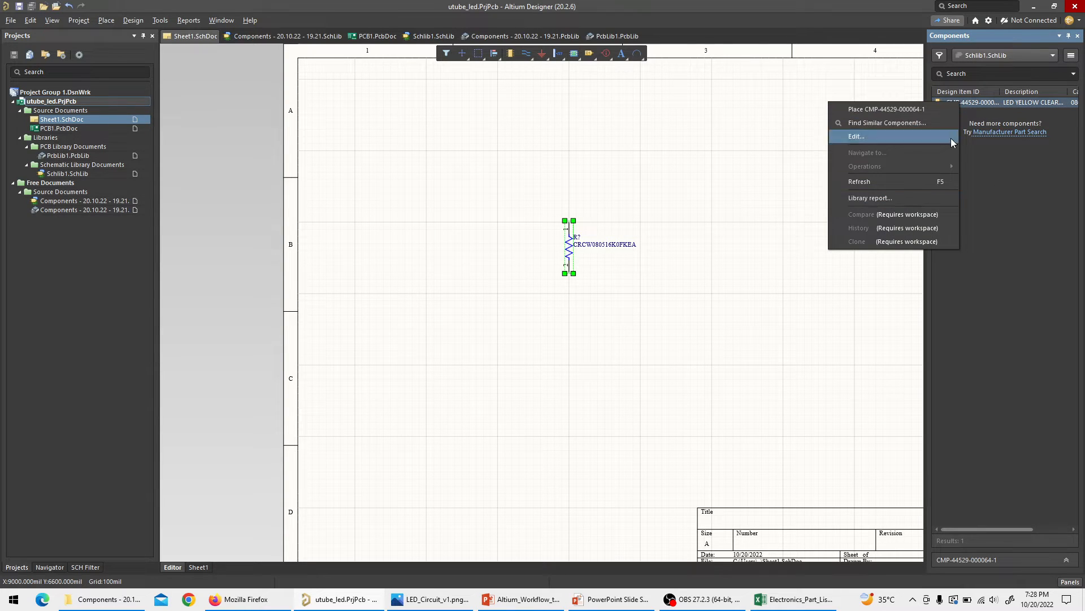
pyautogui.click(888, 109)
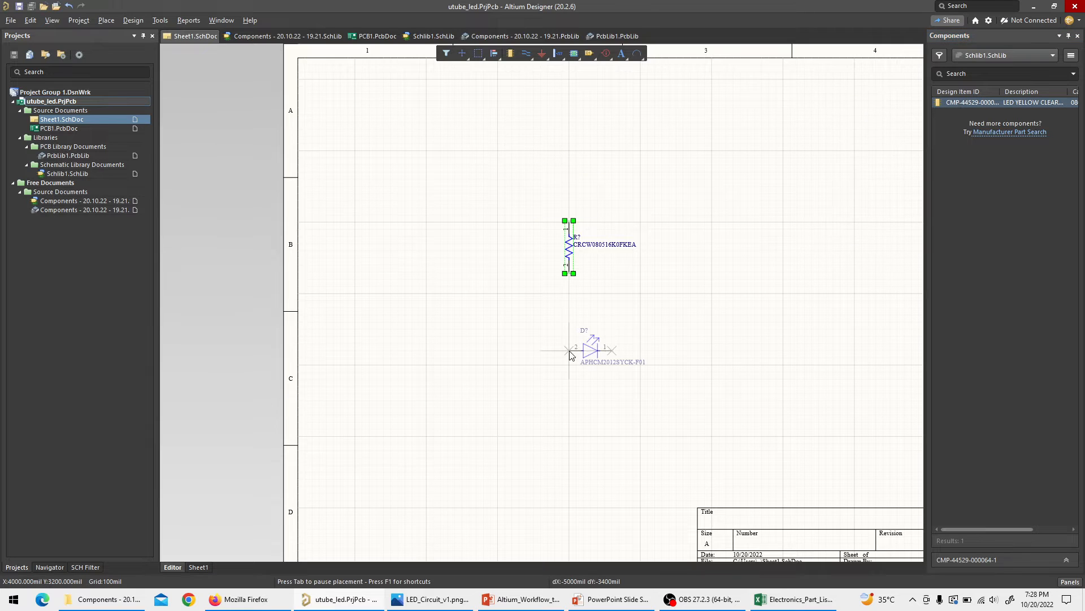
pyautogui.press('space')
pyautogui.press('space')
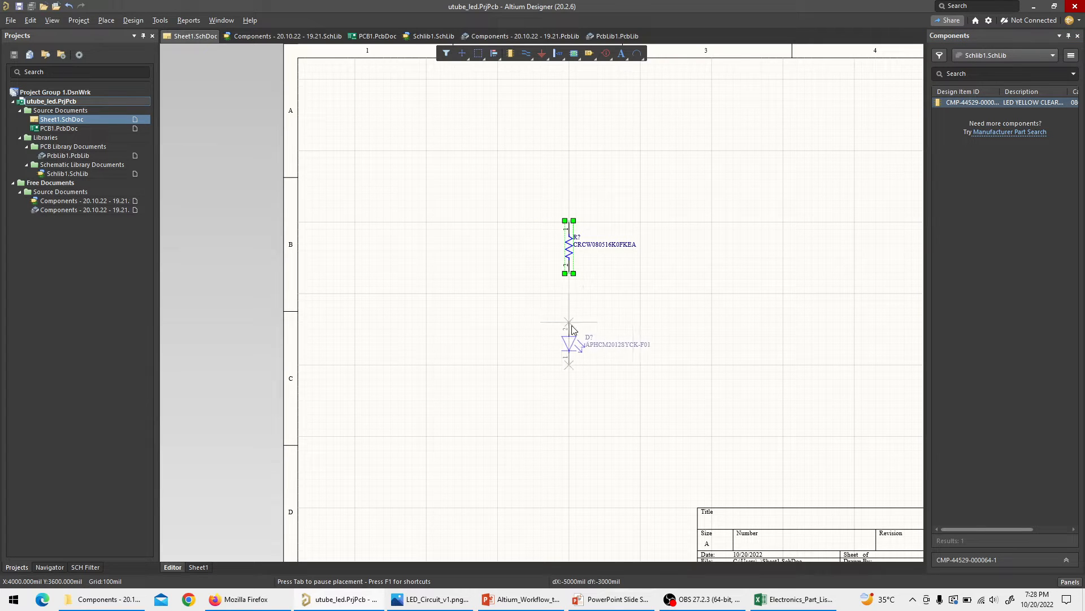
pyautogui.press('space')
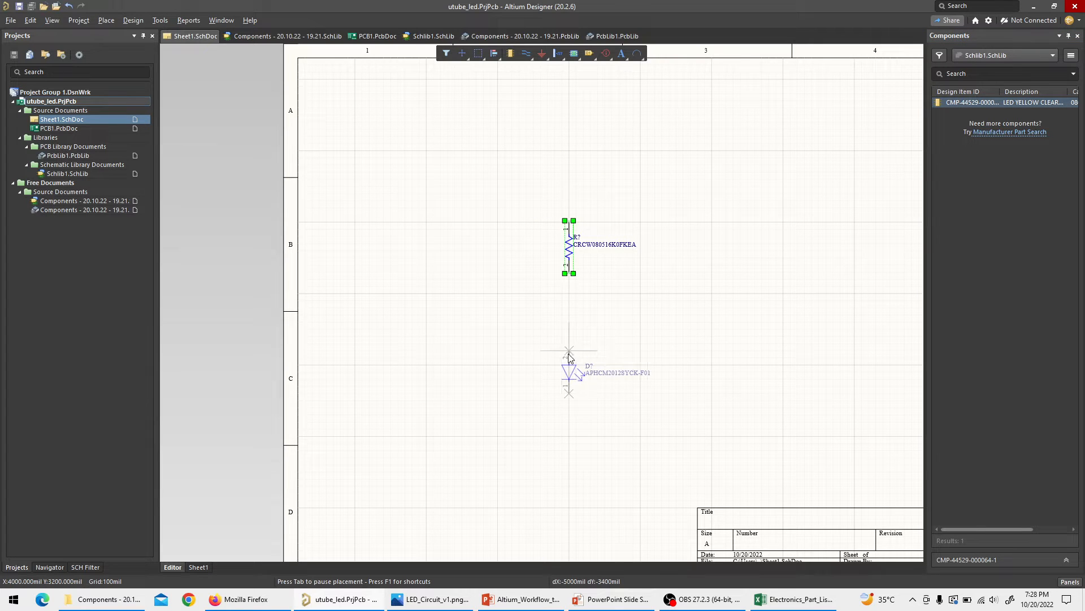
pyautogui.click(569, 357)
pyautogui.press('Escape')
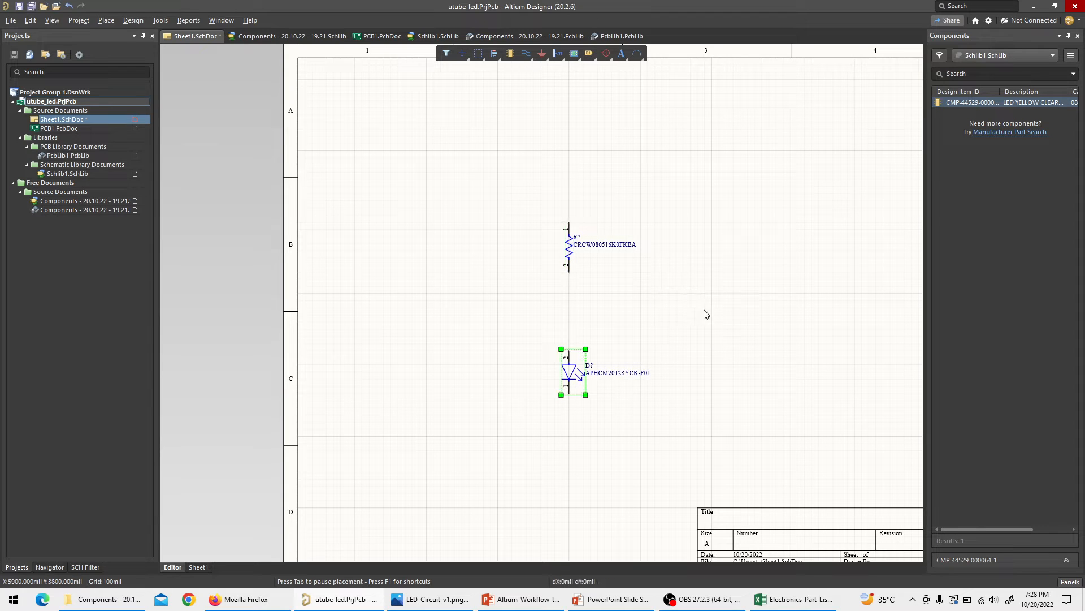
# Close the component library list, deselect the LED, and save the schematic Sheet1.SchDoc.
pyautogui.click(1045, 149)
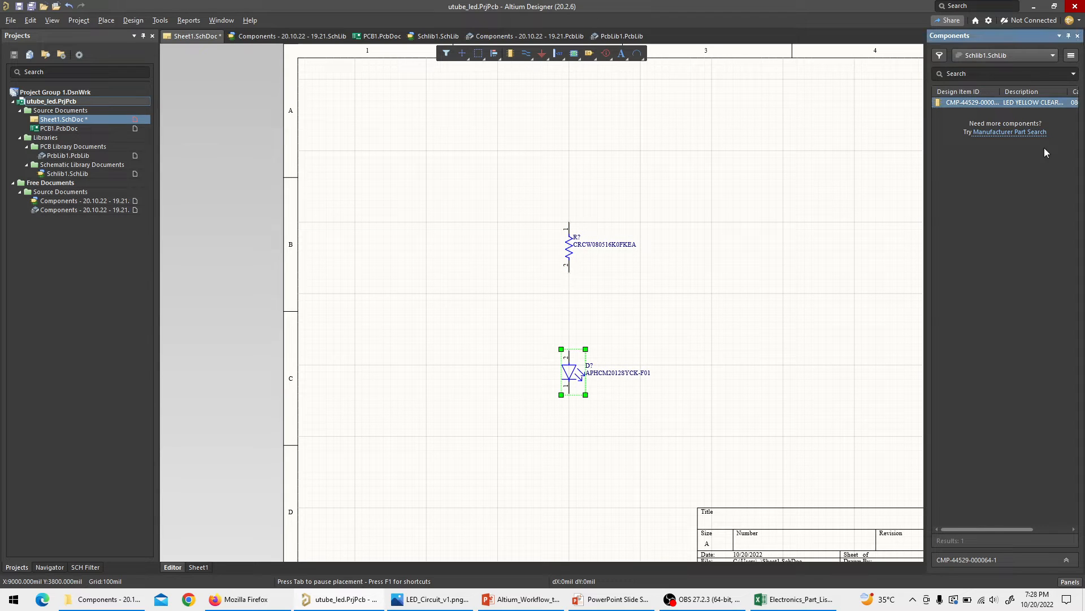
pyautogui.click(1068, 36)
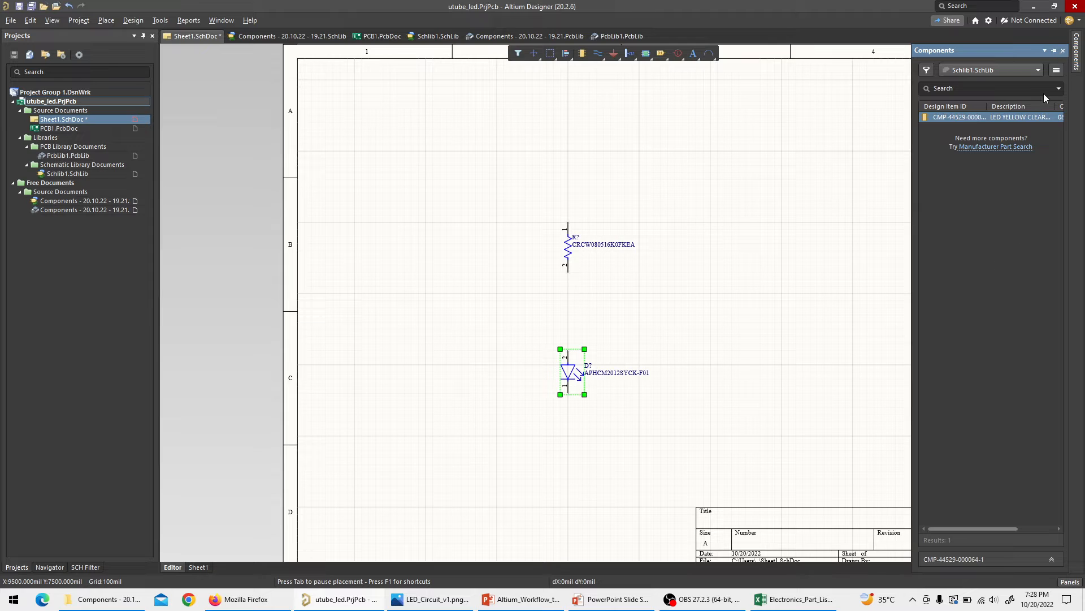
pyautogui.click(1055, 51)
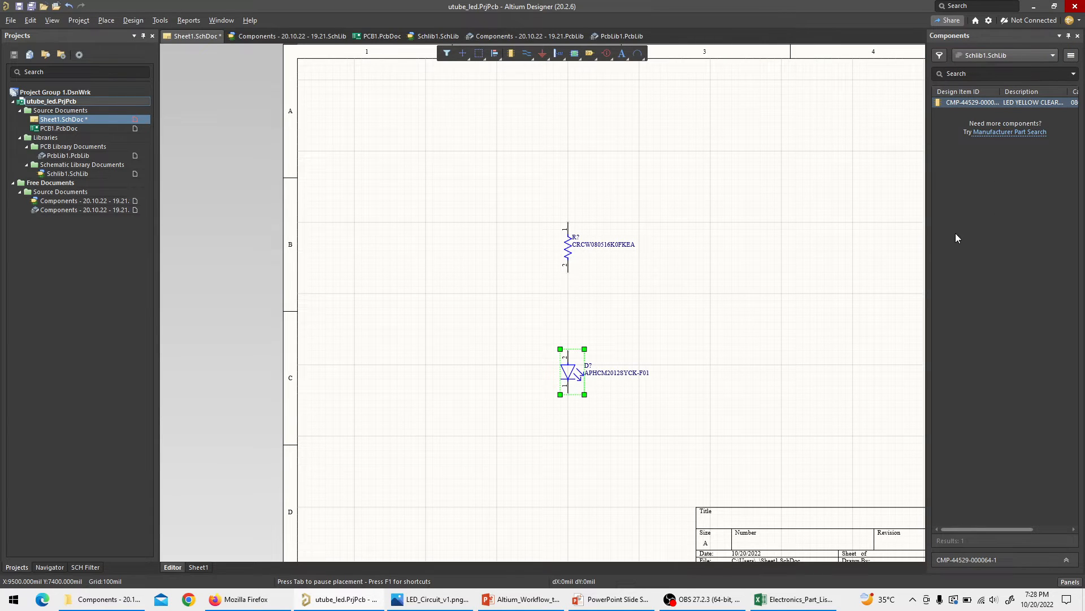
pyautogui.click(1078, 36)
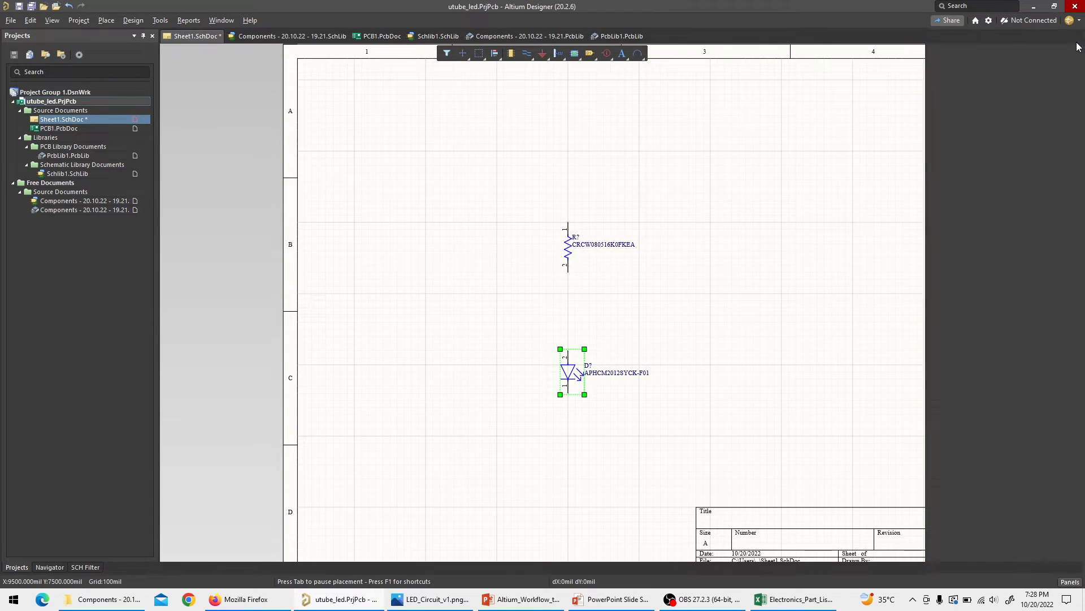
pyautogui.click(726, 269)
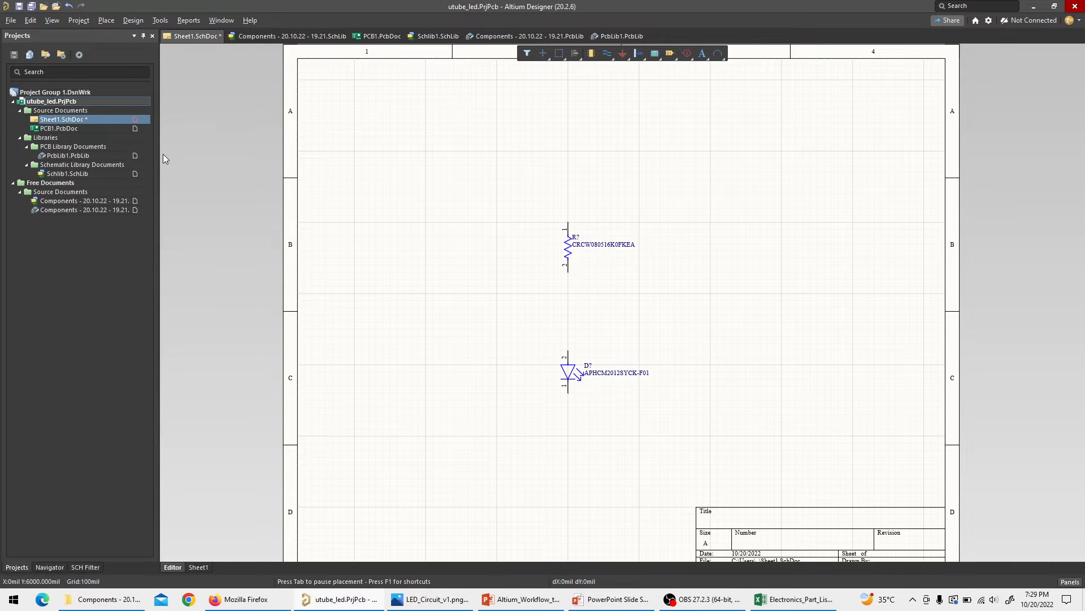
pyautogui.hotkey('ctrl', 's')
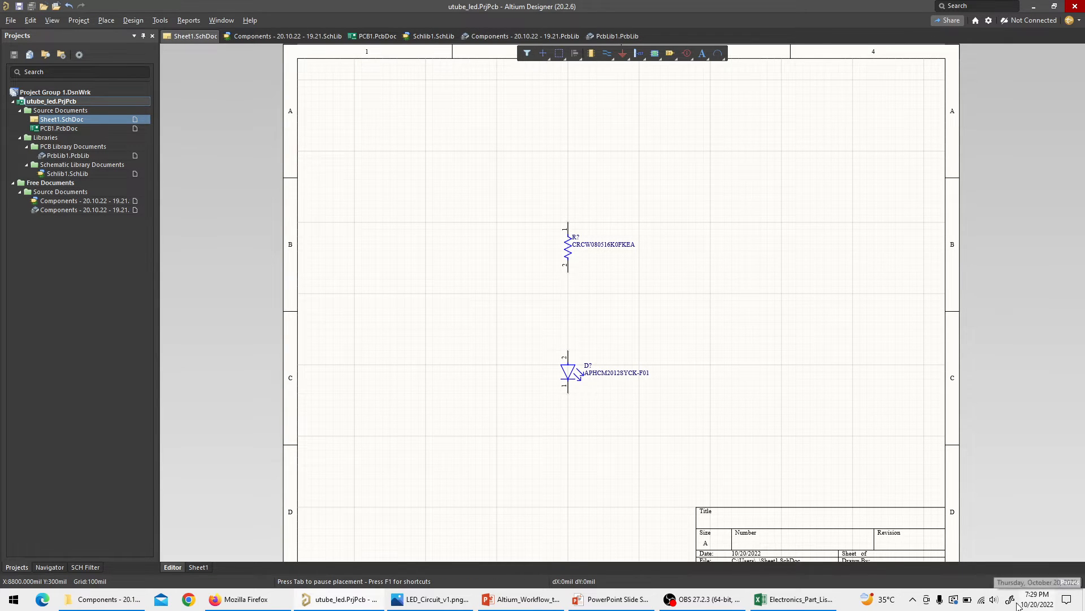
# Open Manufacturer Part Search and copy the two-position header's part number TSW-102-07-L-S from the Electronics_Part_List workbook in Excel.
pyautogui.click(1069, 582)
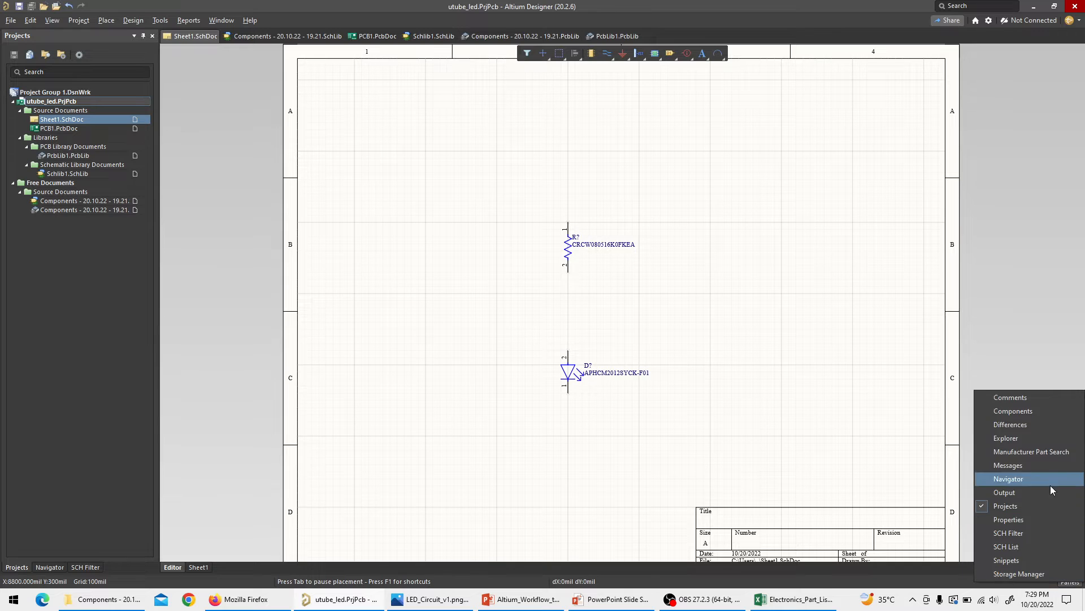
pyautogui.click(1035, 415)
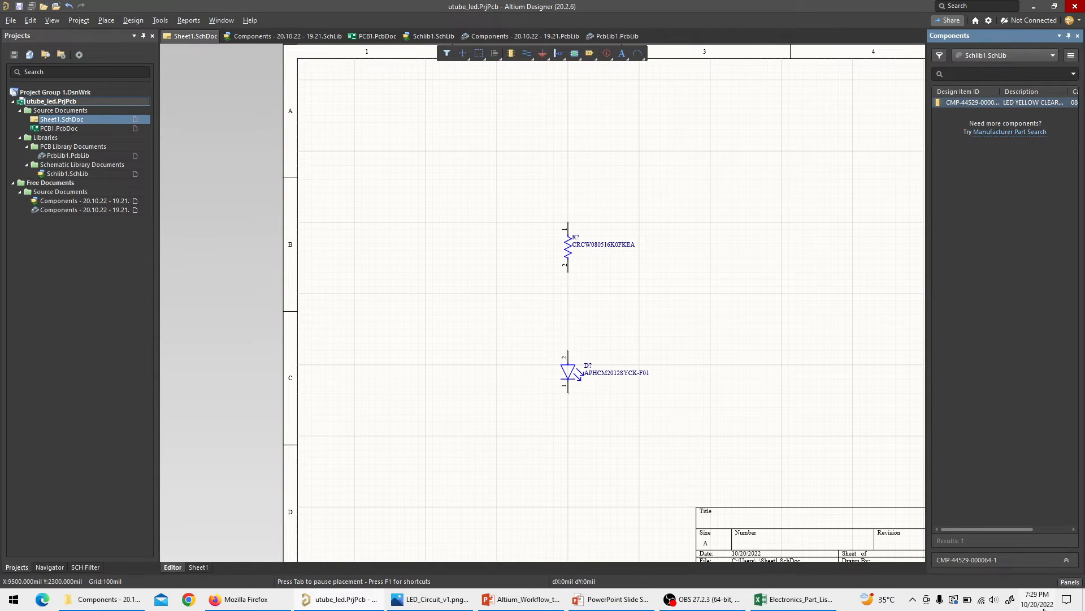
pyautogui.click(1069, 582)
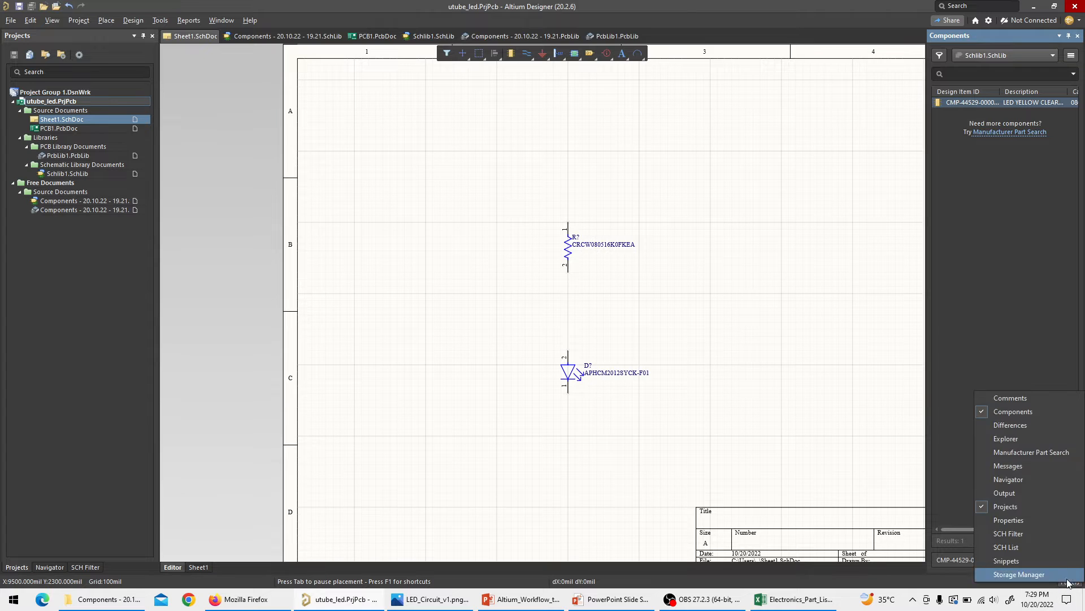
pyautogui.click(1030, 452)
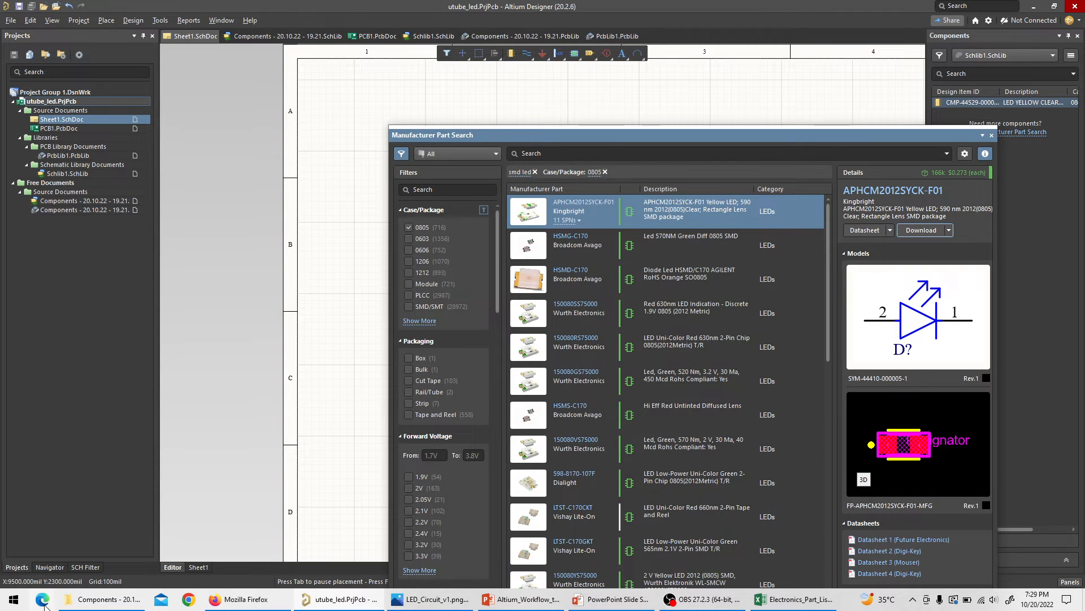
pyautogui.click(794, 599)
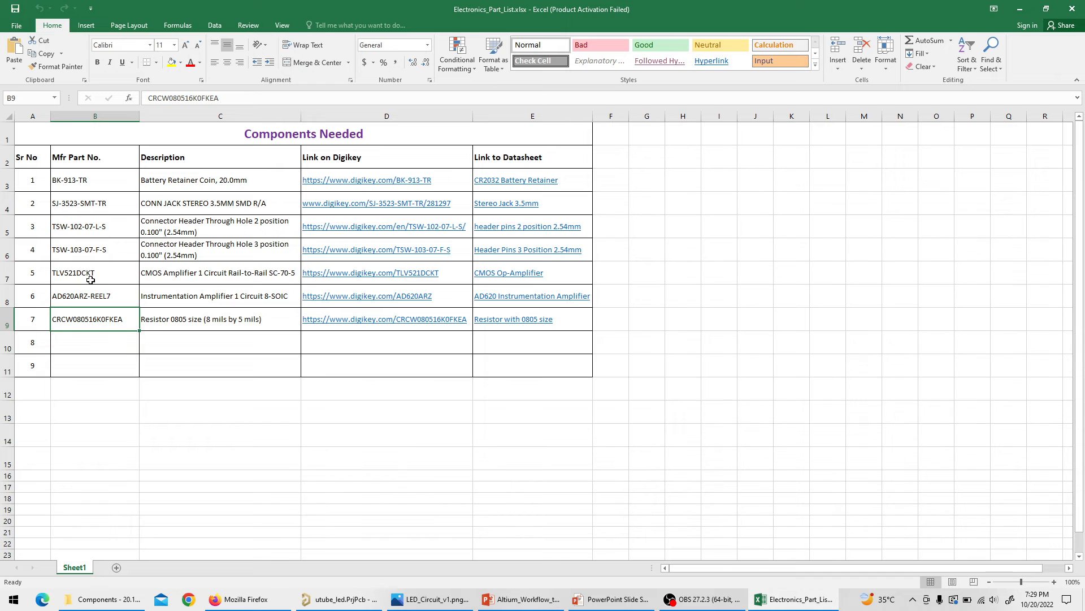
pyautogui.click(81, 226)
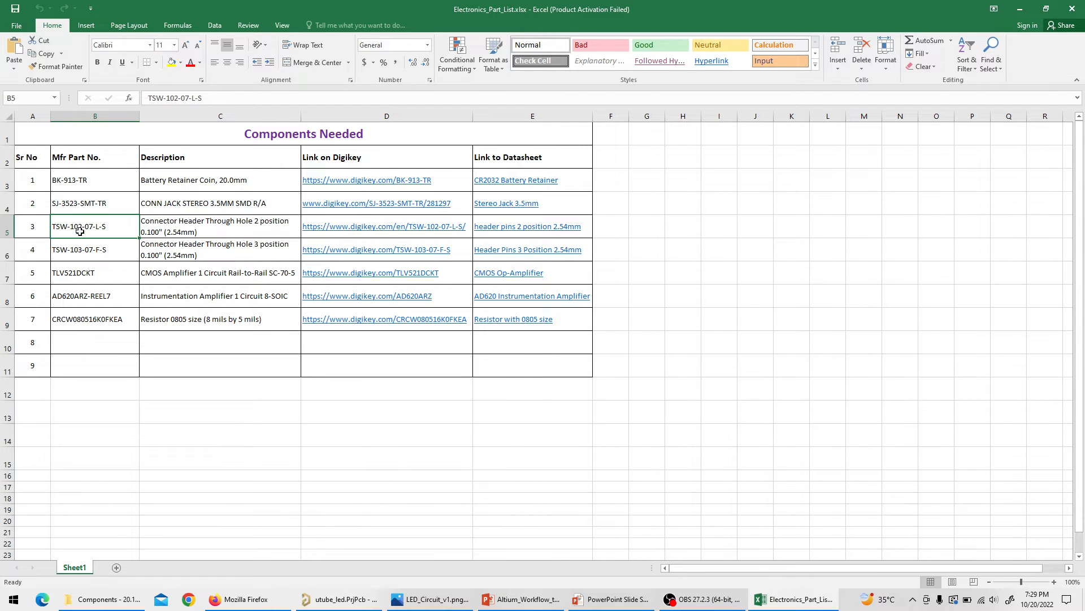
pyautogui.hotkey('ctrl', 'c')
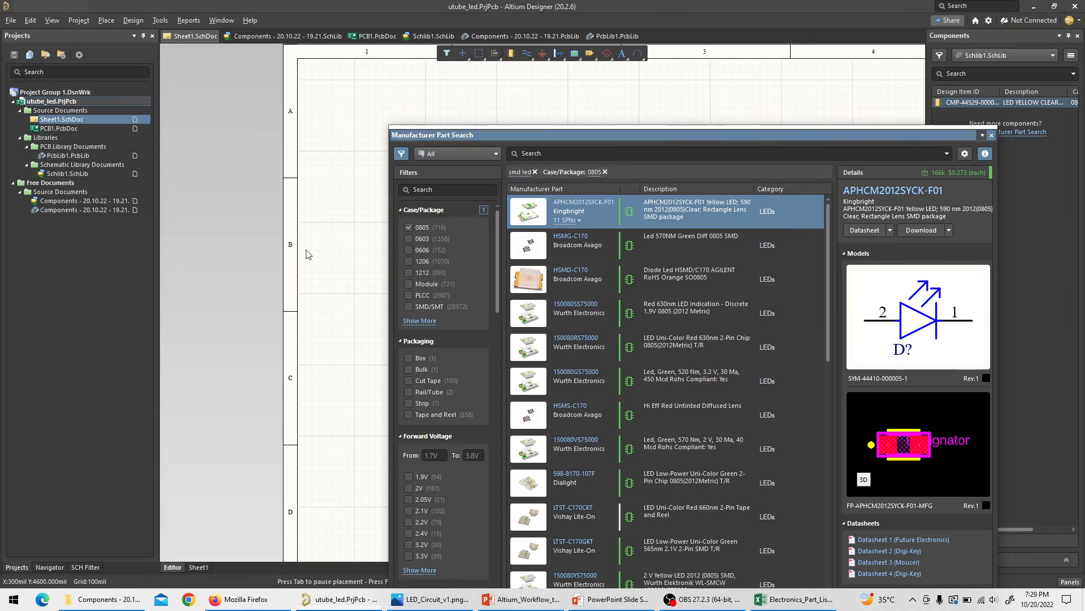
# Return to Altium Designer and search the manufacturer parts for TSW-102-07-L-S, removing the 0805 package filter.
pyautogui.hotkey('alt', 'Tab')
pyautogui.click(628, 157)
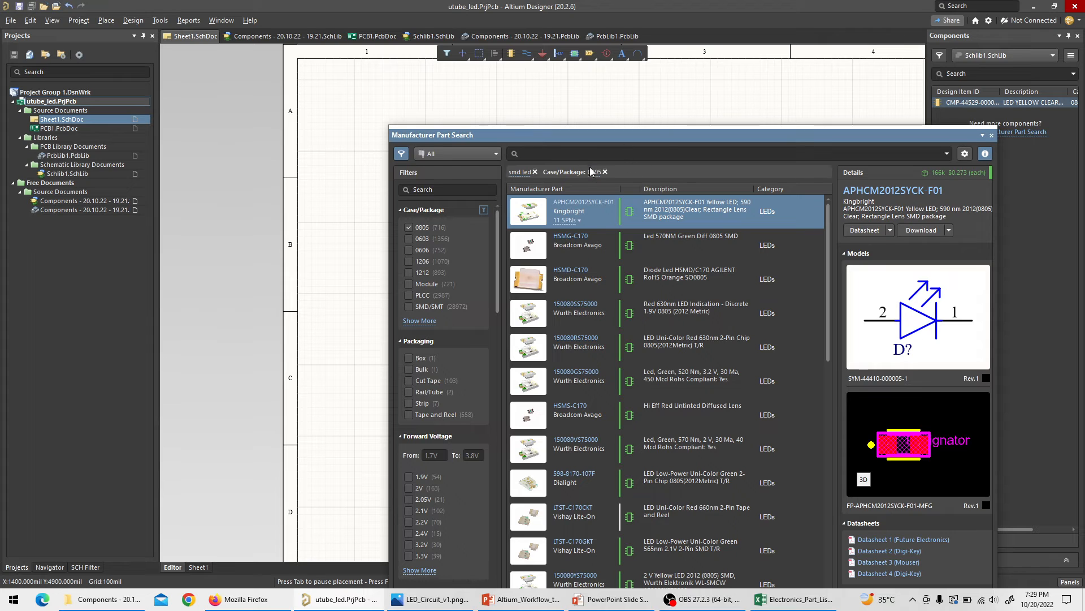
pyautogui.hotkey('ctrl', 'v')
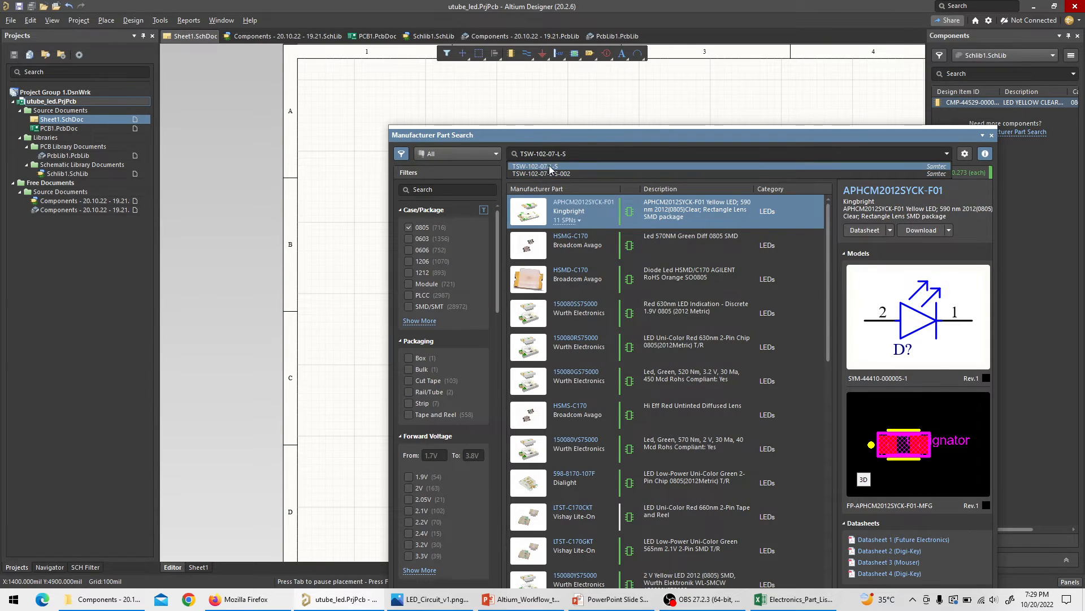
pyautogui.click(557, 164)
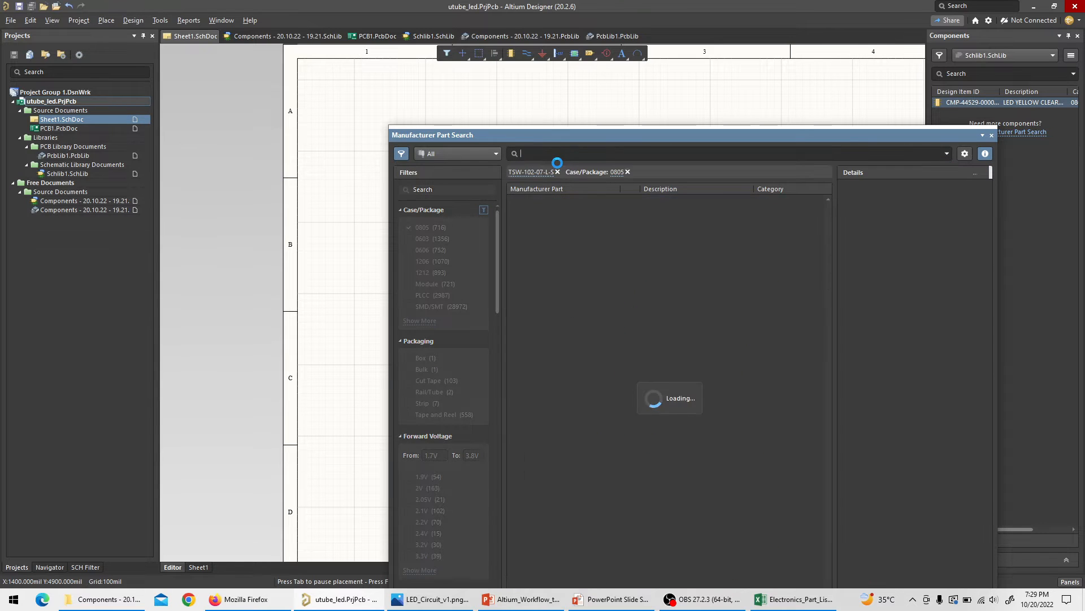
pyautogui.click(624, 173)
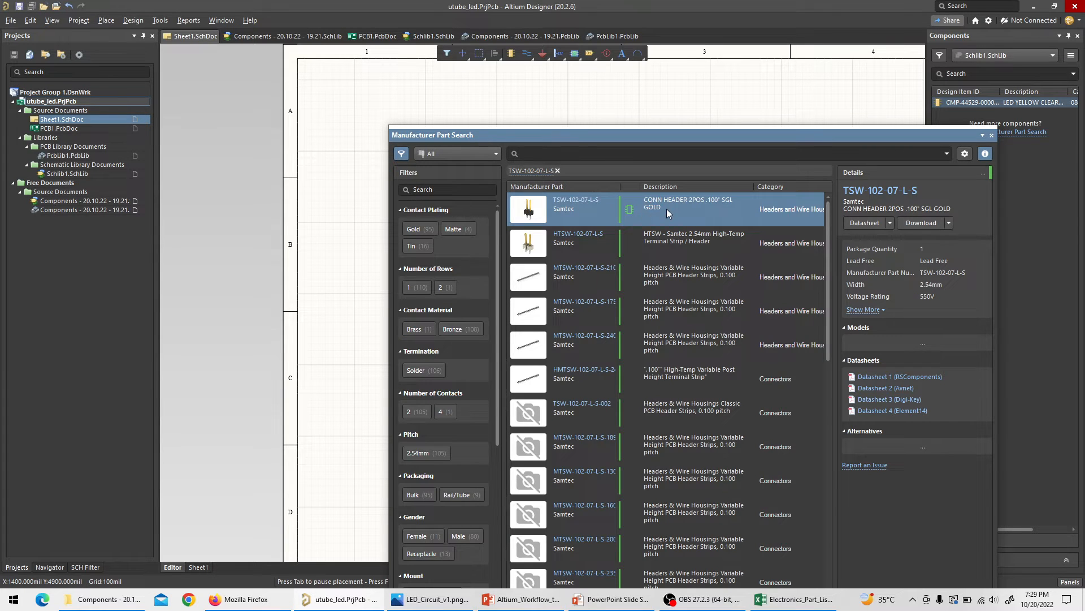
# Examine the symbol and the 3D footprint model of the TSW-102-07-L-S header in its part details.
pyautogui.moveTo(612, 137); pyautogui.dragTo(867, 117)
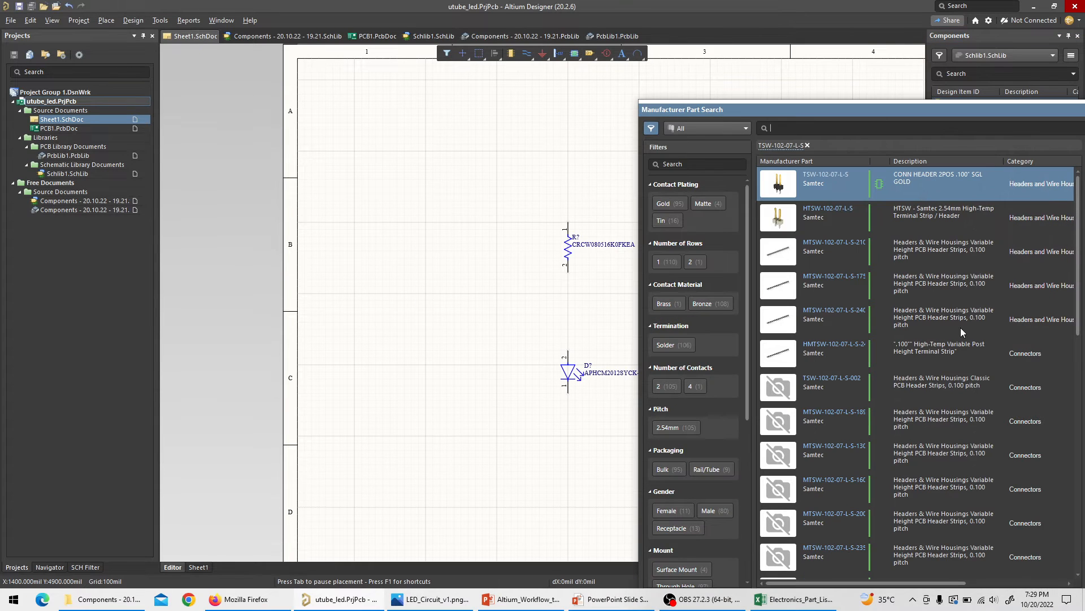
pyautogui.moveTo(764, 106); pyautogui.dragTo(391, 73)
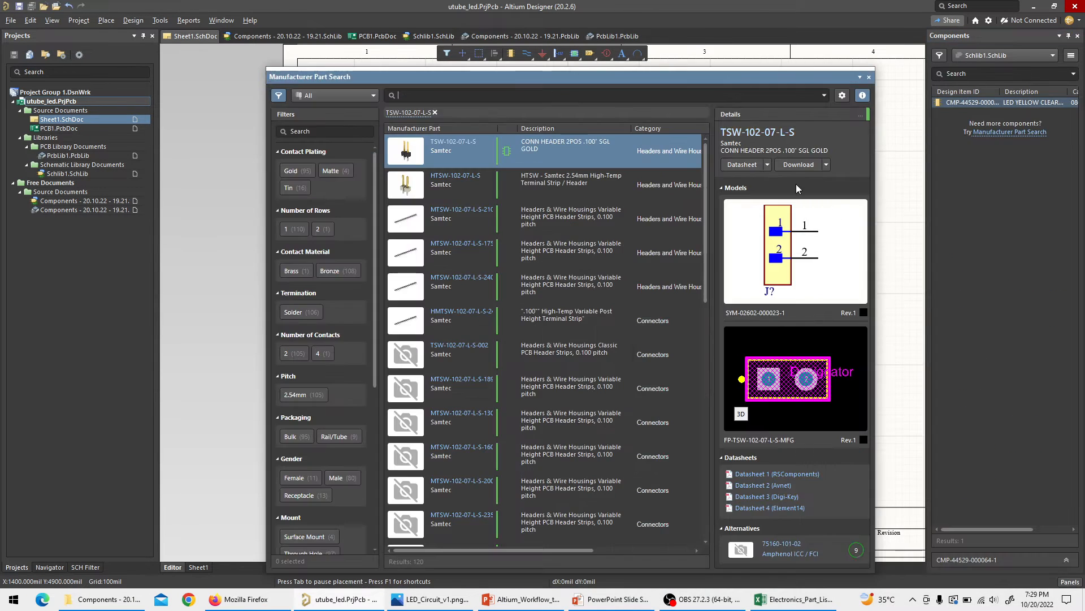
pyautogui.click(741, 416)
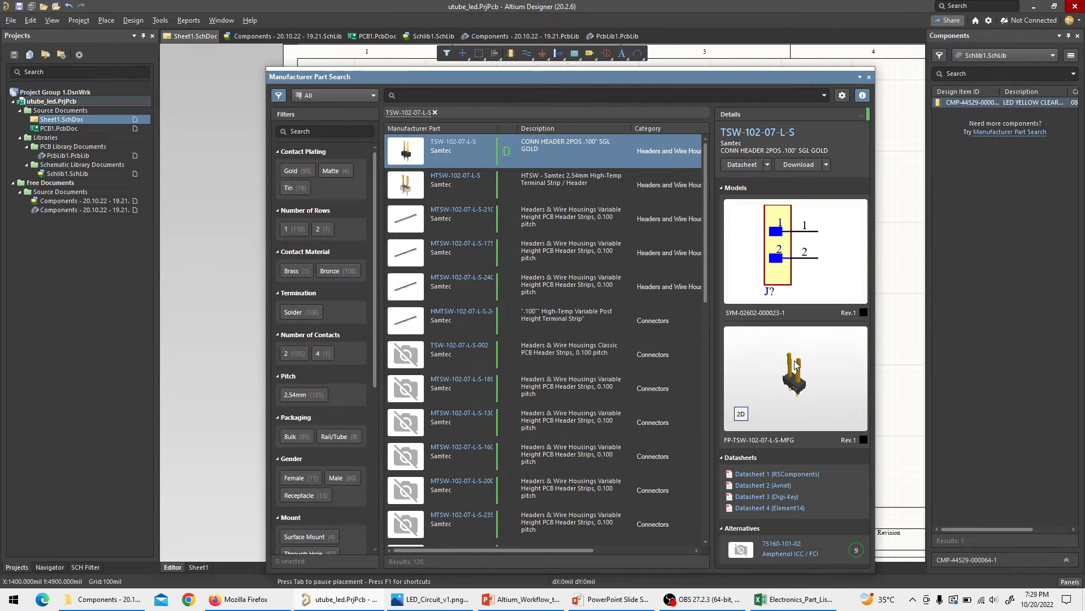
# Place the TSW-102-07-L-S header to the right of the resistor and LED, its pins facing them with pin 1 on top.
pyautogui.moveTo(596, 79); pyautogui.dragTo(925, 109)
pyautogui.rightClick(798, 188)
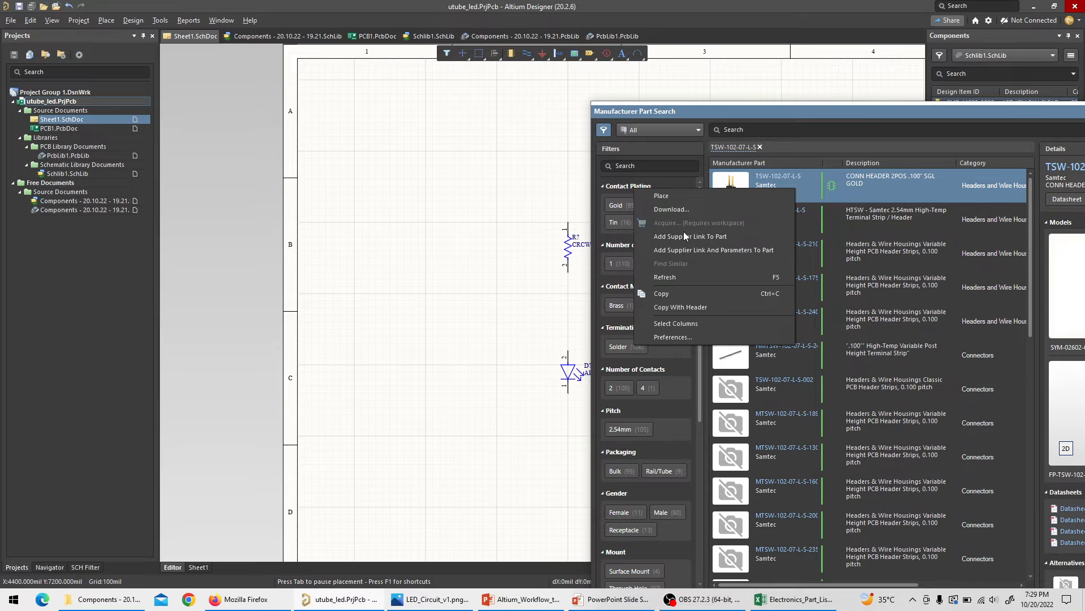
pyautogui.click(661, 196)
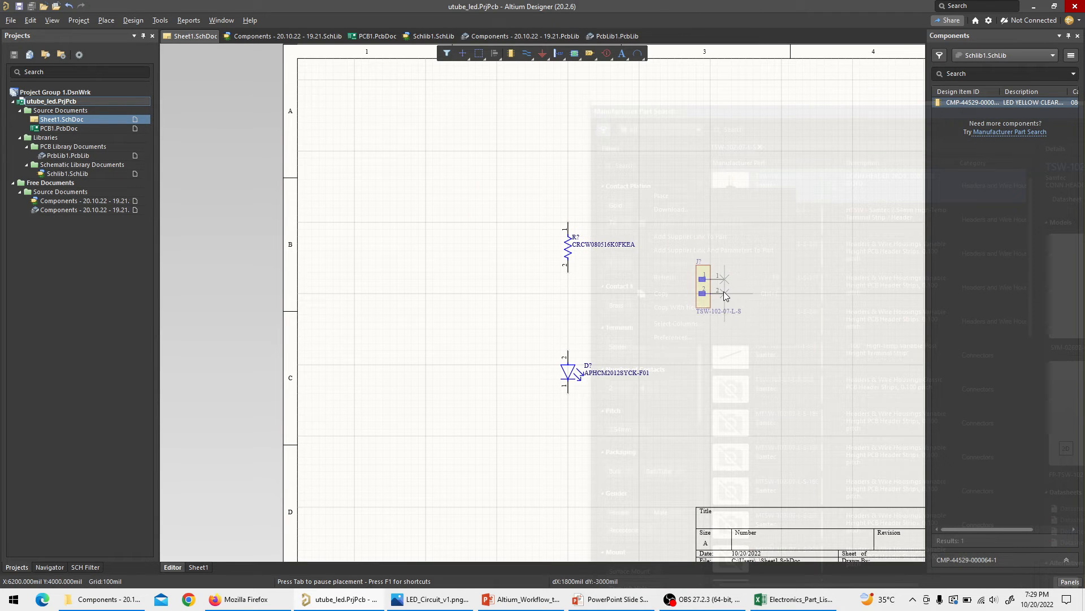
pyautogui.press('space')
pyautogui.press('space')
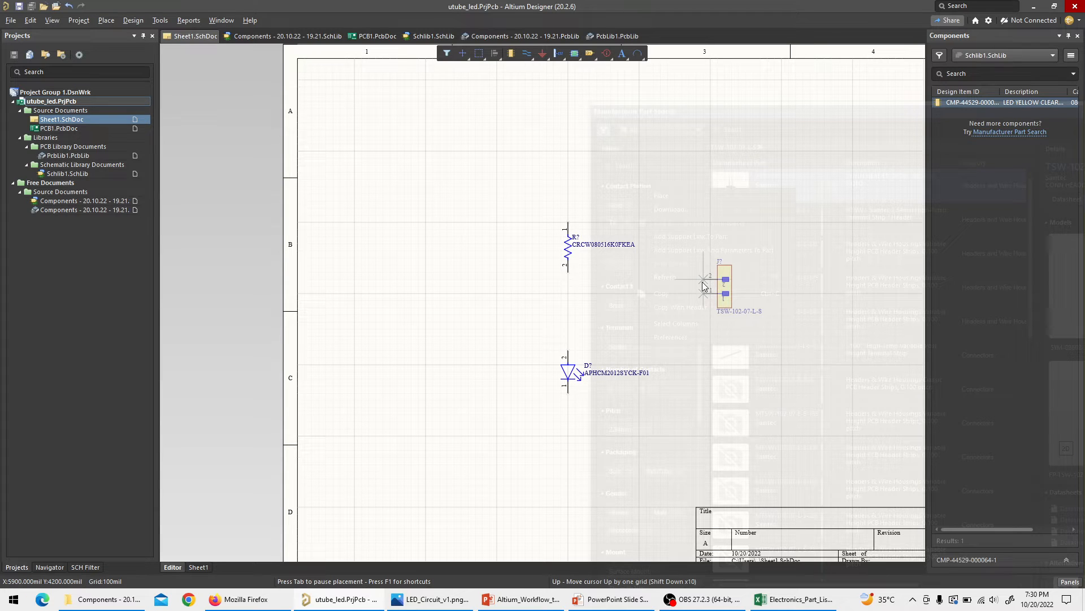
pyautogui.press('x')
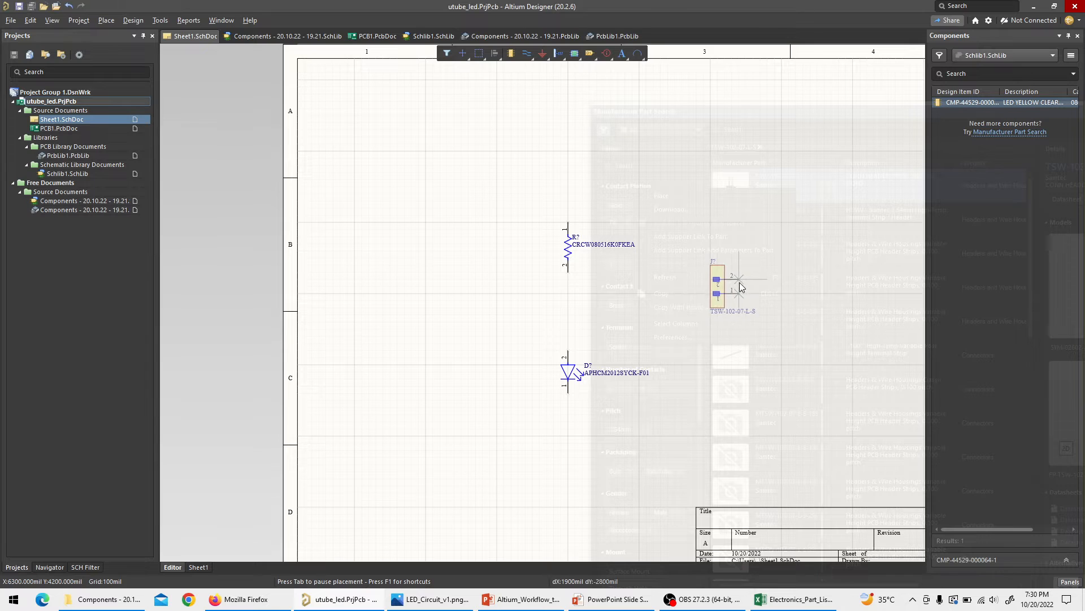
pyautogui.press('space')
pyautogui.press('space')
pyautogui.click(712, 305)
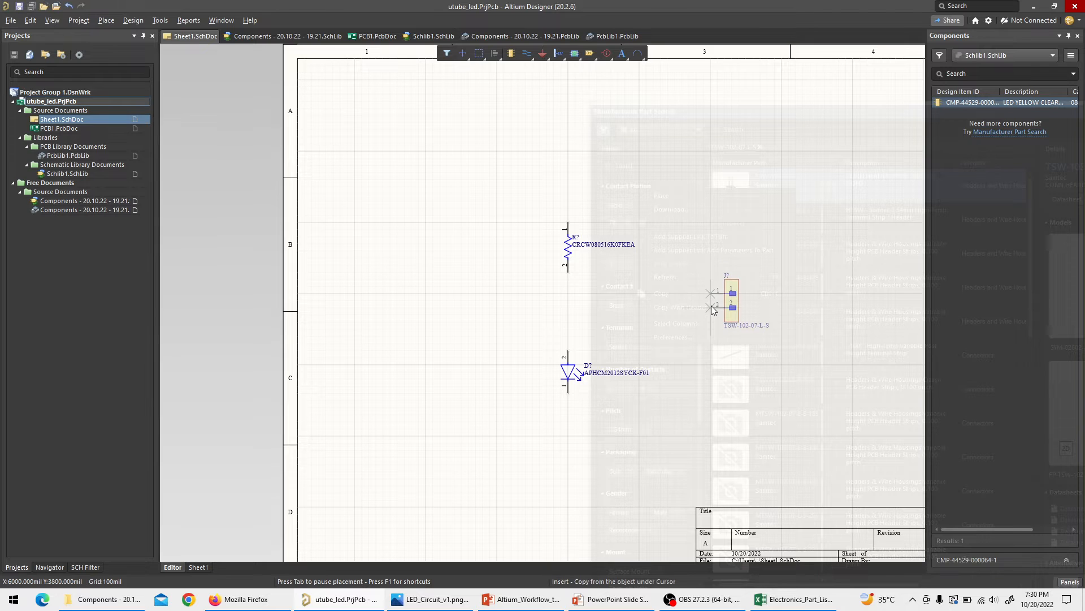
pyautogui.press('Escape')
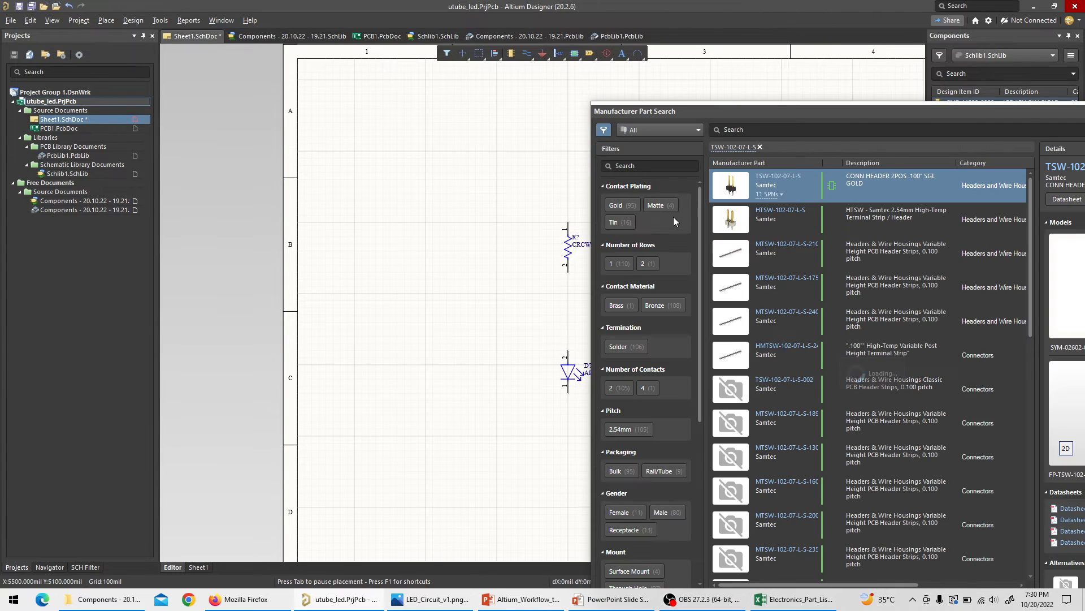
# Close Manufacturer Part Search and wire the resistor's pin 1 up, across and down to pin 1 of the TSW-102-07-L-S header.
pyautogui.moveTo(1027, 111); pyautogui.dragTo(734, 129)
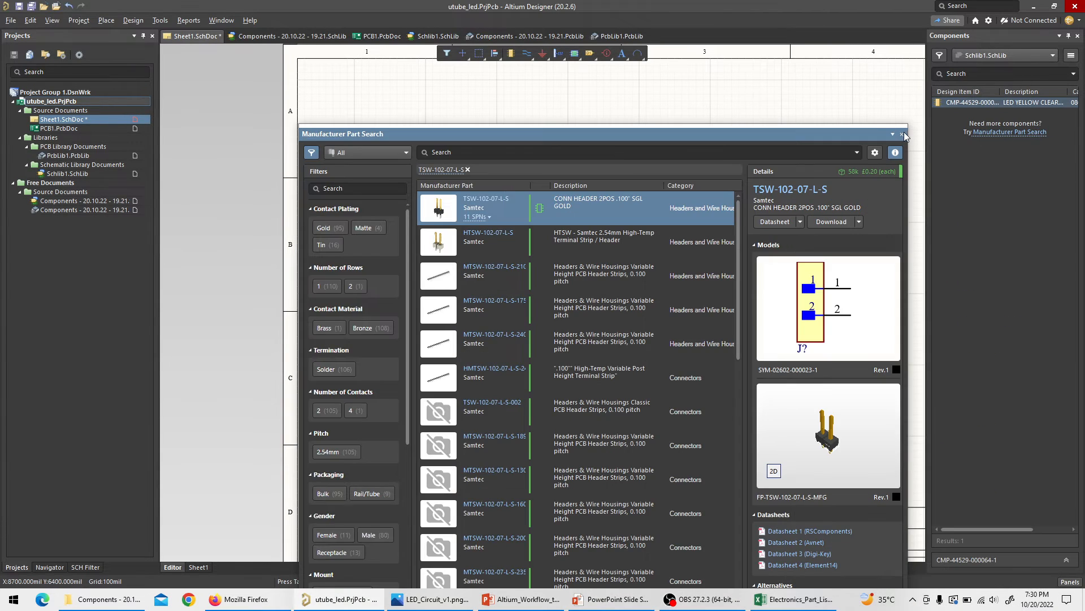
pyautogui.click(902, 134)
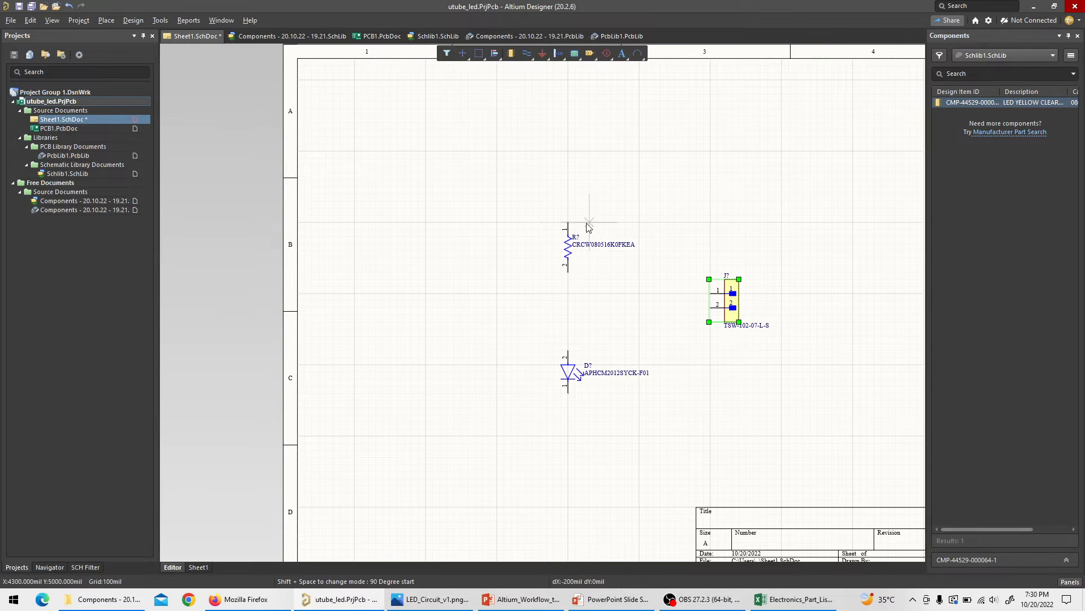
pyautogui.click(568, 222)
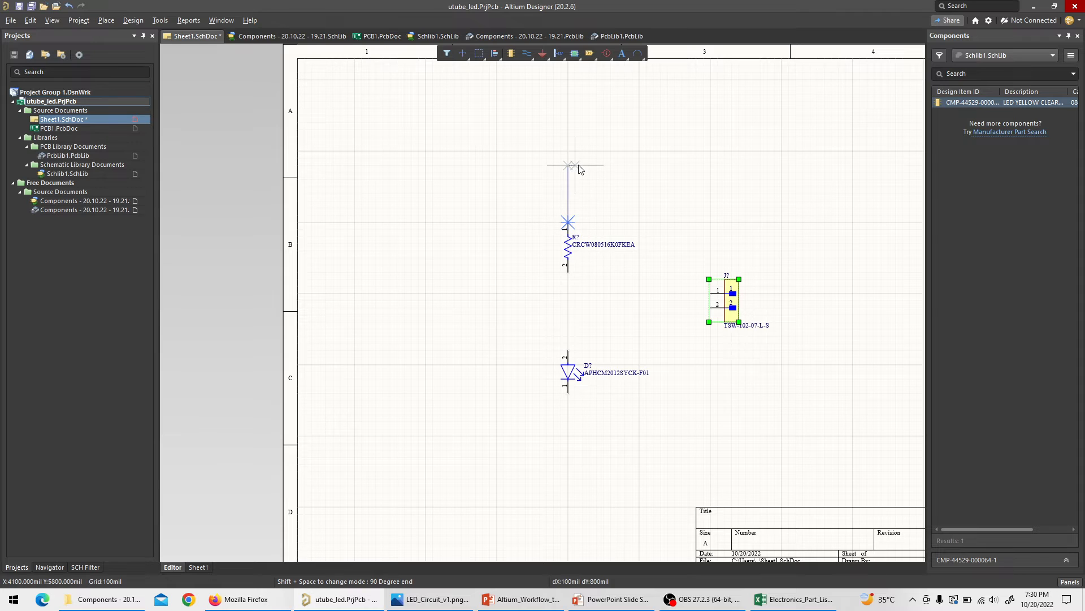
pyautogui.click(568, 166)
pyautogui.click(711, 165)
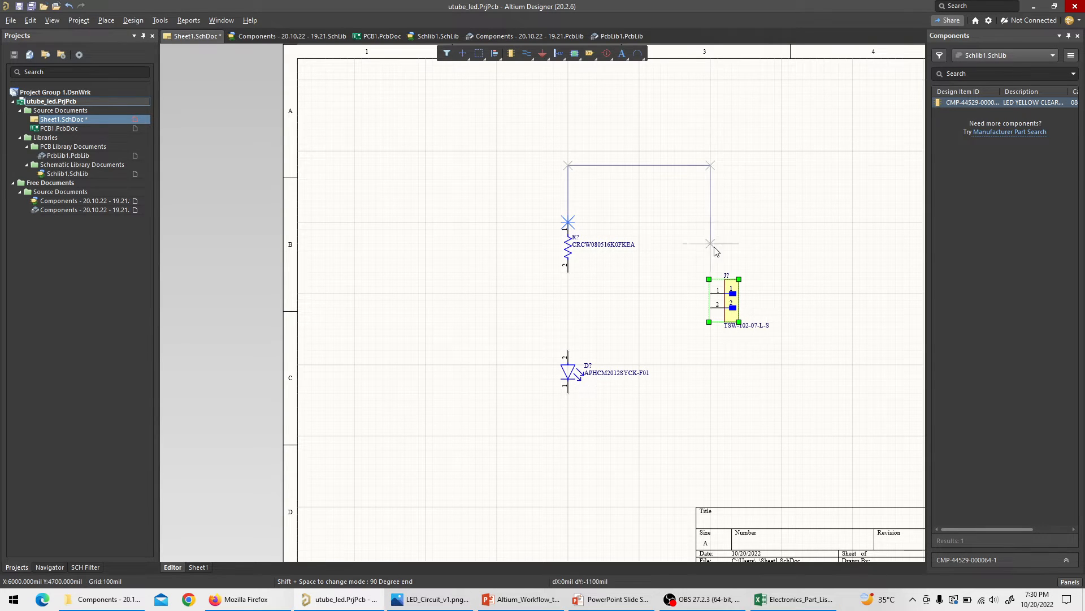
pyautogui.click(711, 280)
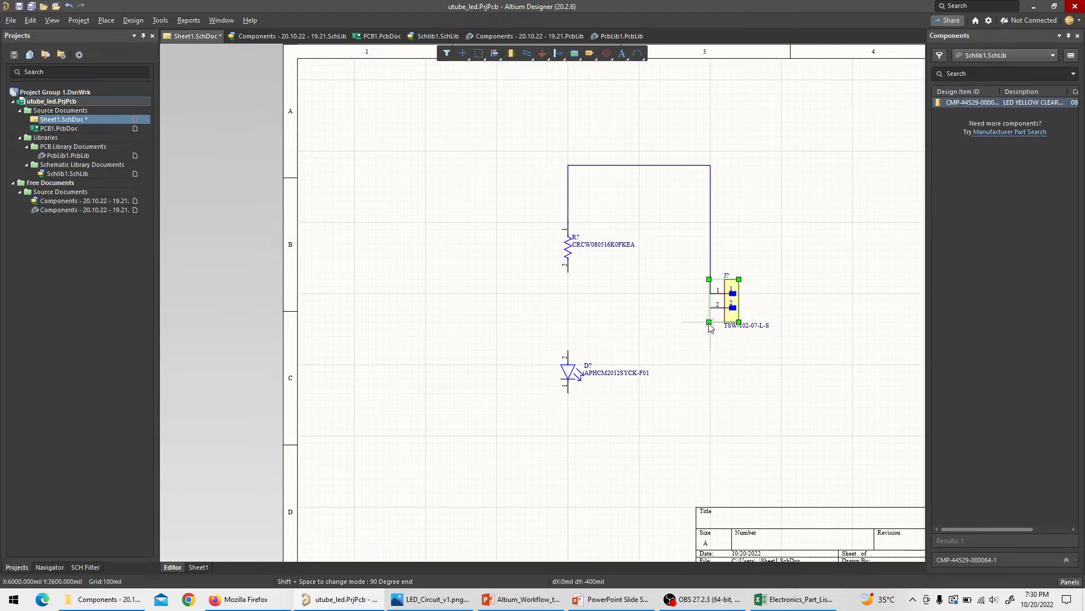
# Wire from just below header pin 2 straight down, across beneath the LED and up to the LED's pin 1.
pyautogui.click(711, 322)
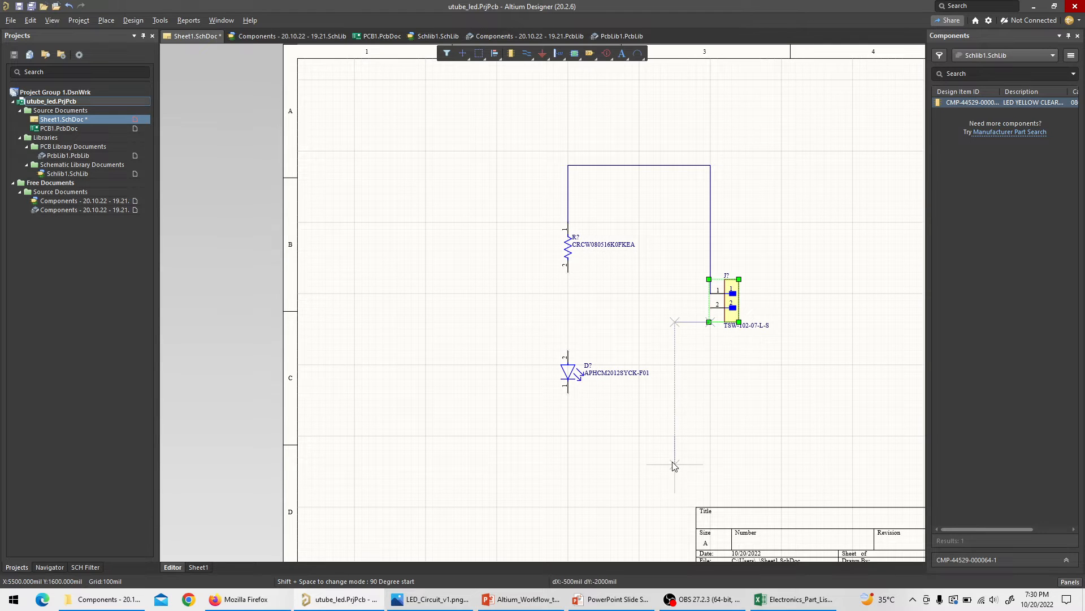
pyautogui.click(711, 436)
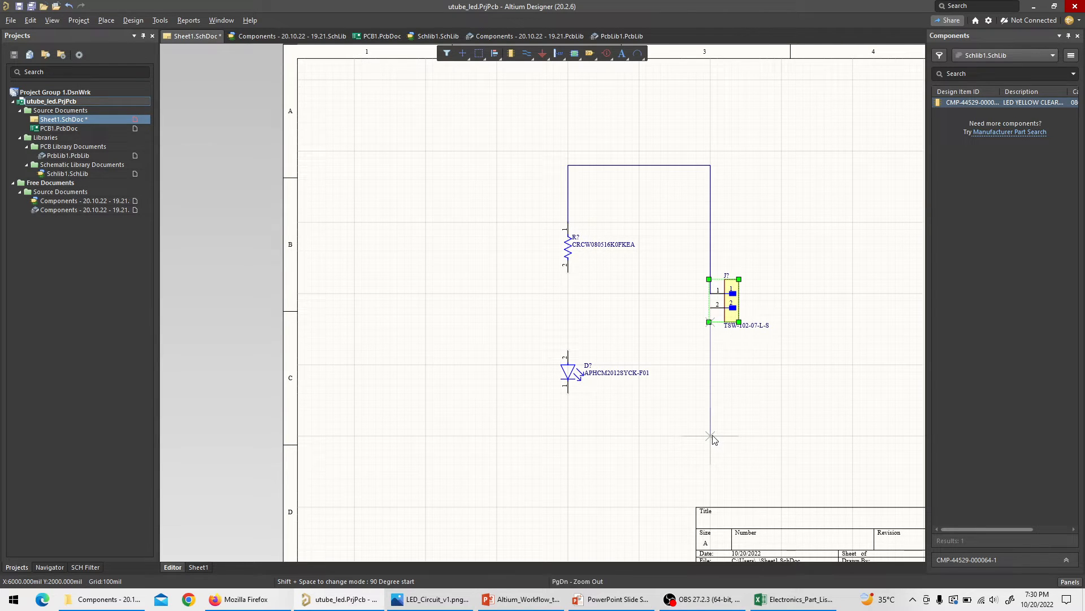
pyautogui.click(568, 436)
pyautogui.click(568, 390)
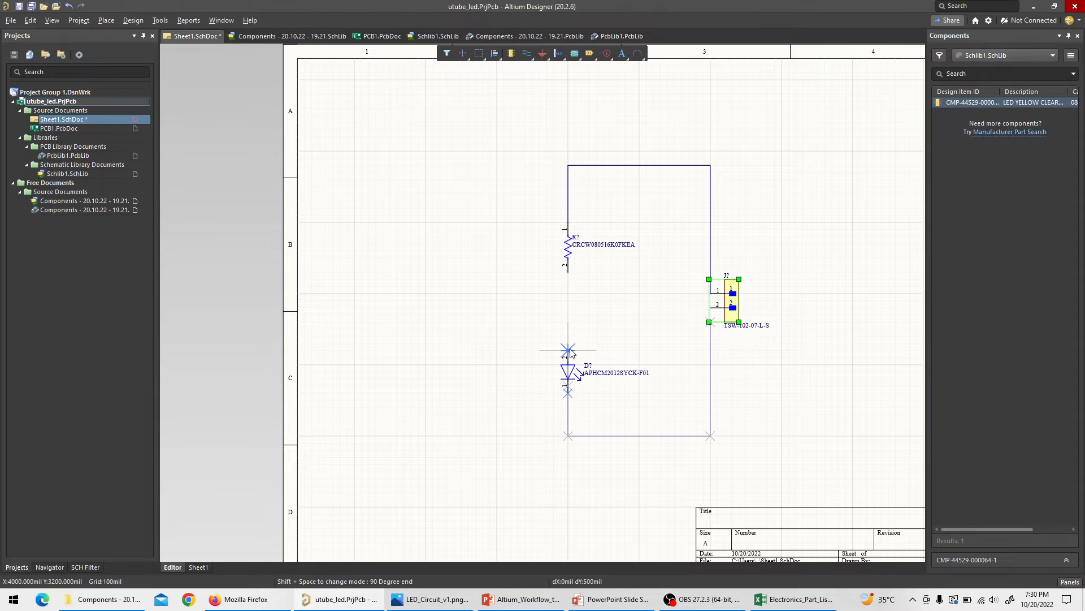
# Wire the resistor's pin 2 straight down to the LED's pin 2.
pyautogui.click(568, 351)
pyautogui.click(568, 272)
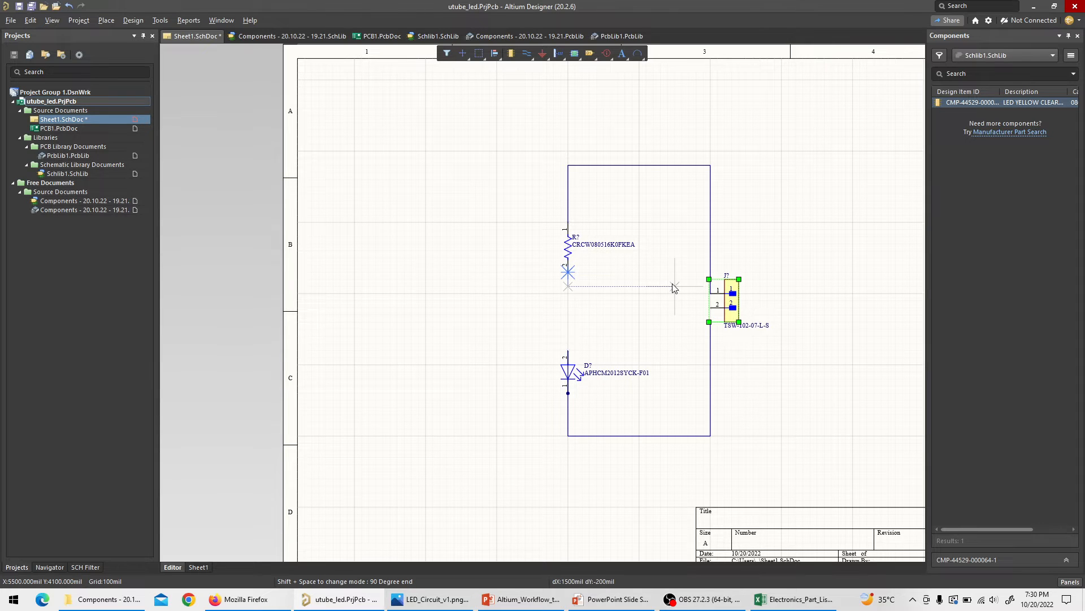
pyautogui.click(568, 351)
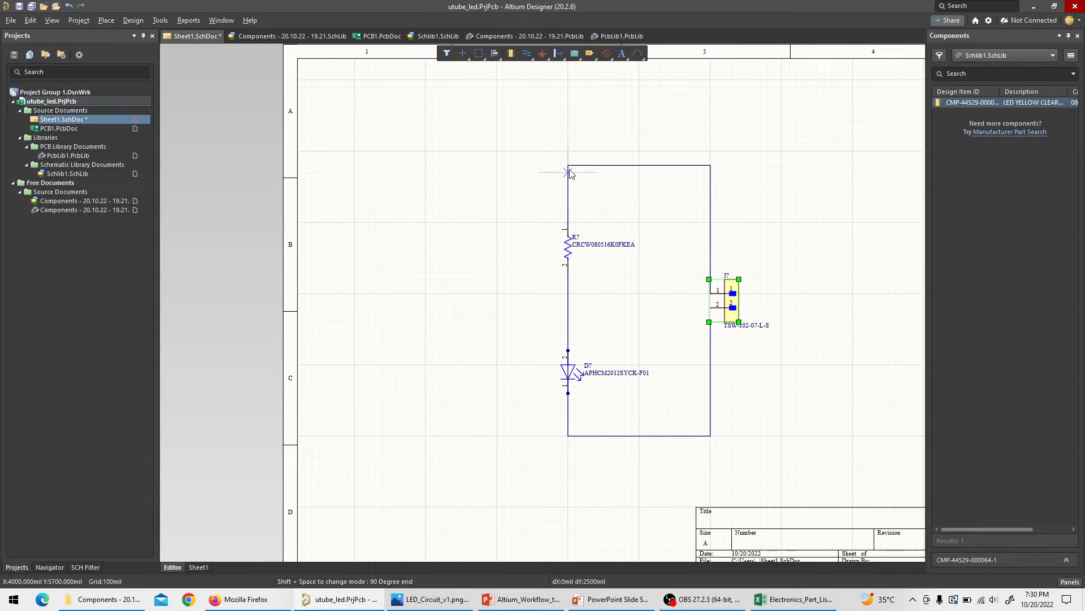
# Extend the resistor-LED line with a short wire stub above the upper corner and another below the lower corner.
pyautogui.click(568, 145)
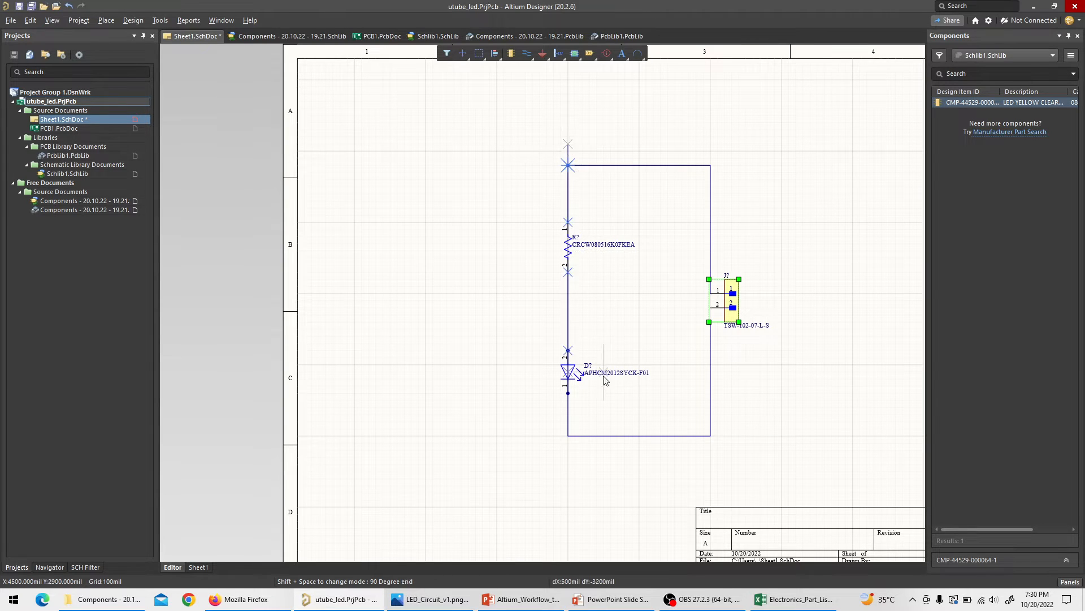
pyautogui.click(568, 436)
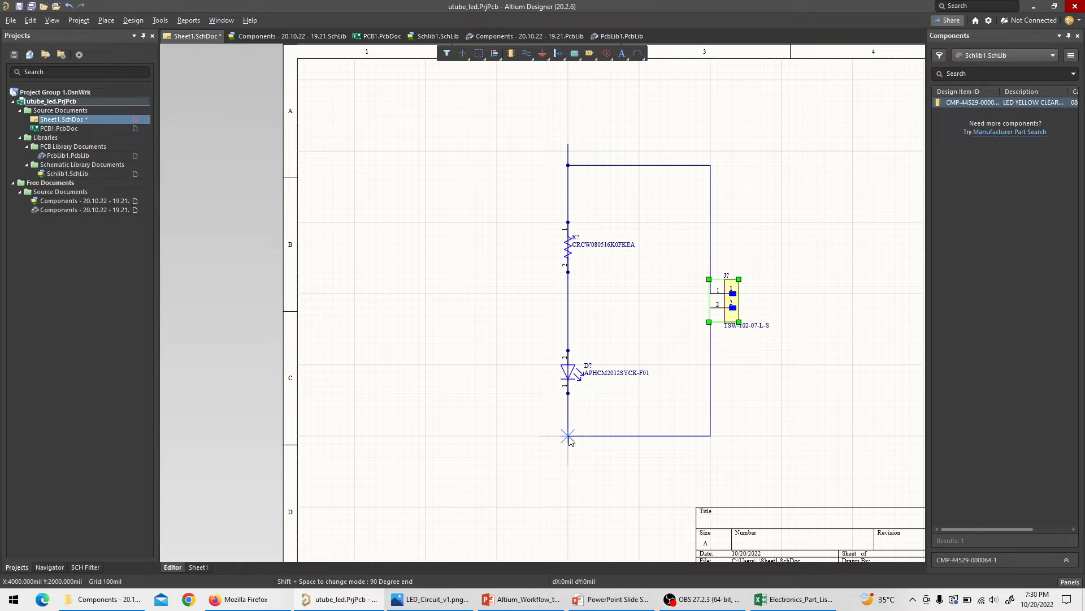
pyautogui.click(569, 450)
pyautogui.rightClick(663, 425)
pyautogui.rightClick(844, 199)
# Close the Components panel and wire the gap between the lower loop's open end and header pin 2.
pyautogui.click(1068, 35)
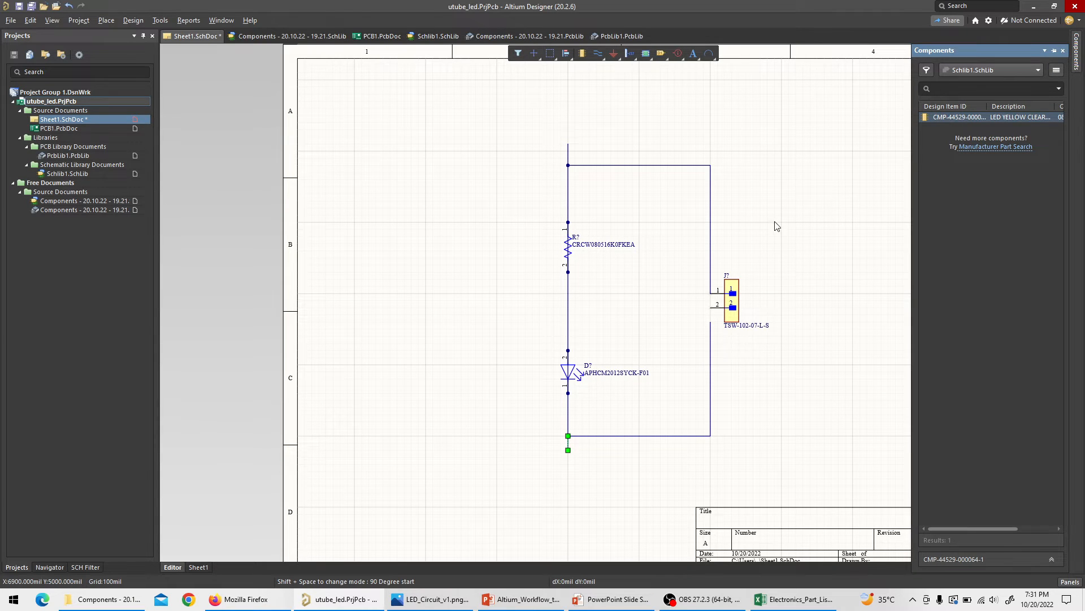
pyautogui.click(1063, 51)
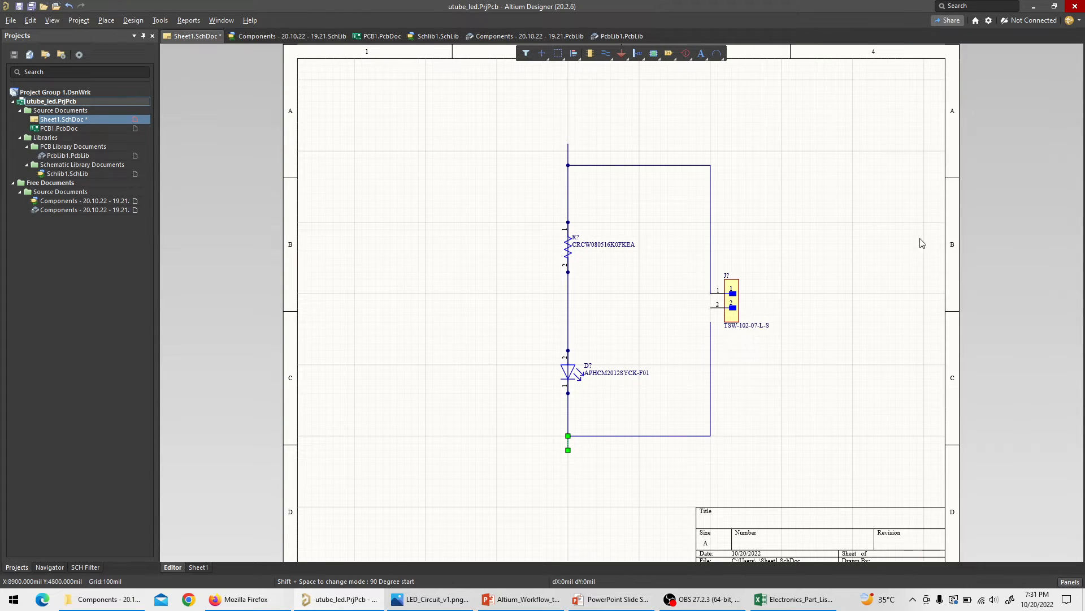
pyautogui.click(691, 315)
pyautogui.click(711, 322)
pyautogui.click(711, 308)
pyautogui.rightClick(749, 357)
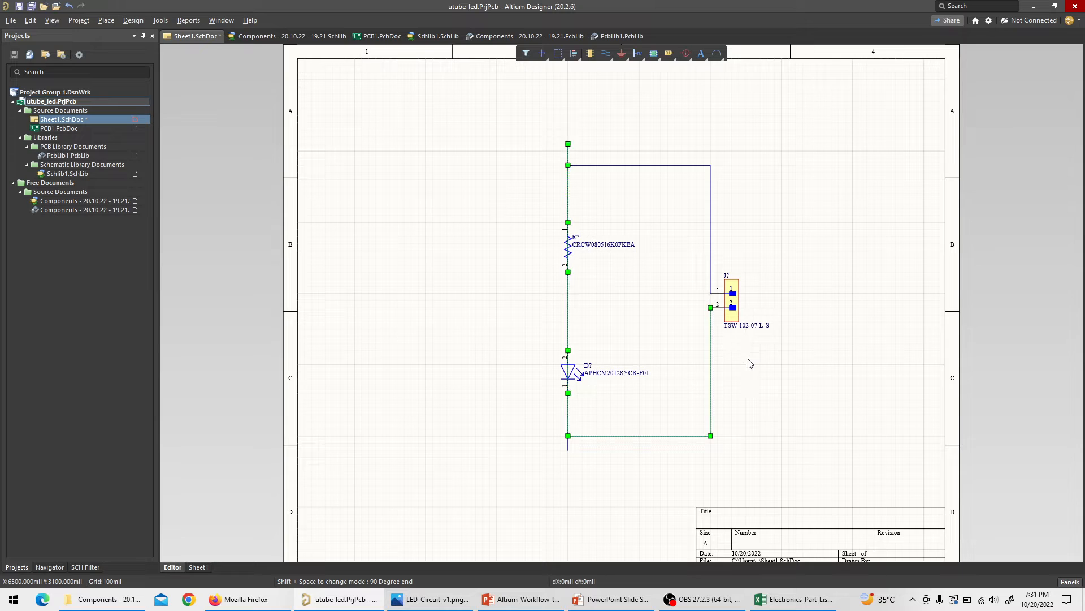
pyautogui.click(784, 231)
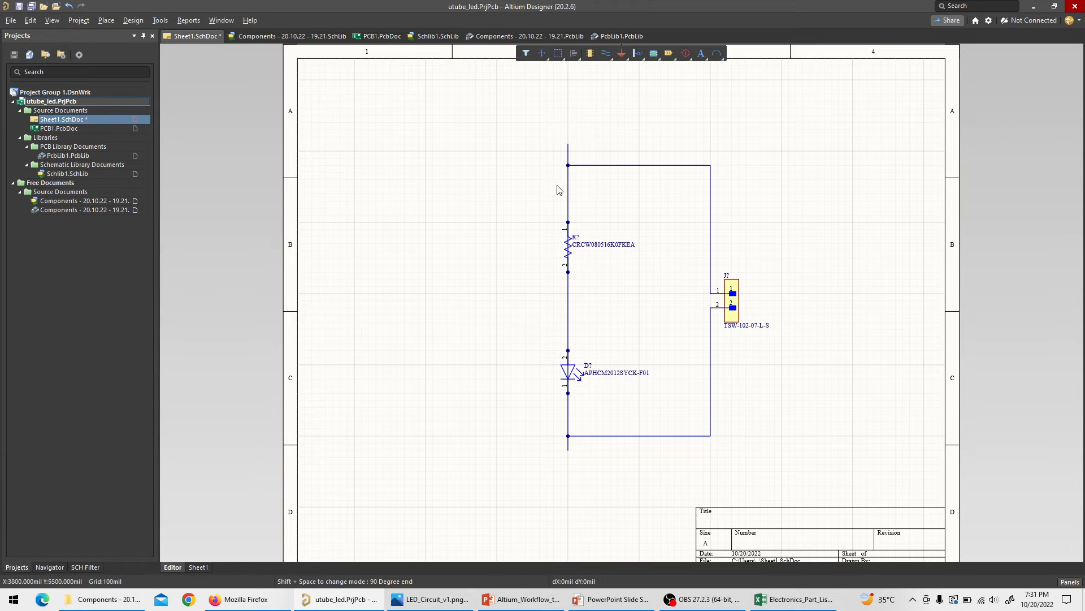
# Open the Properties panel and place a GND power port at the end of the wire stub below the LED.
pyautogui.click(569, 148)
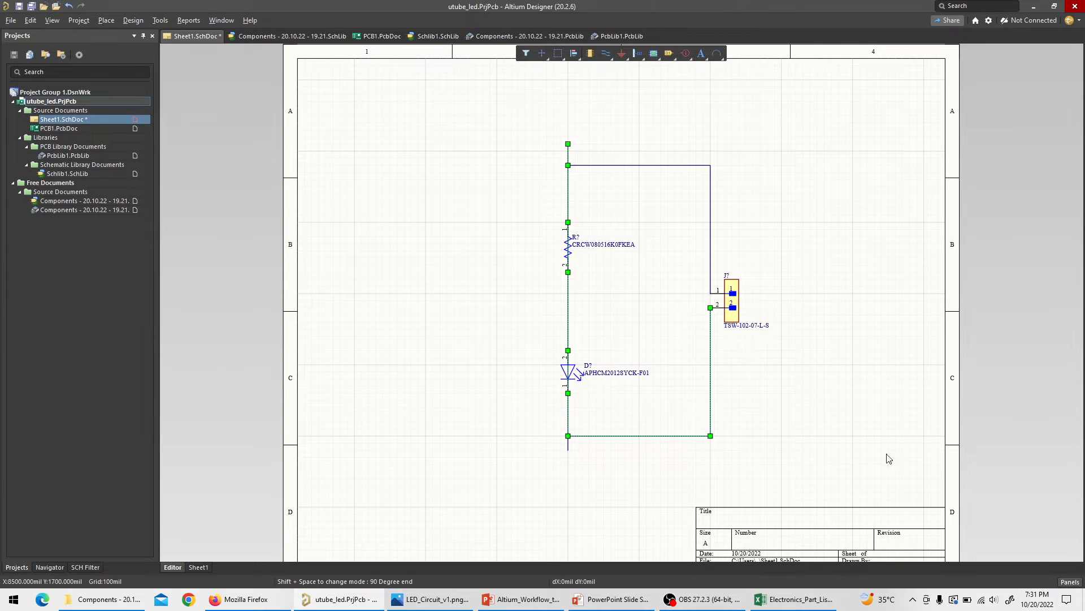
pyautogui.click(794, 349)
pyautogui.click(1077, 582)
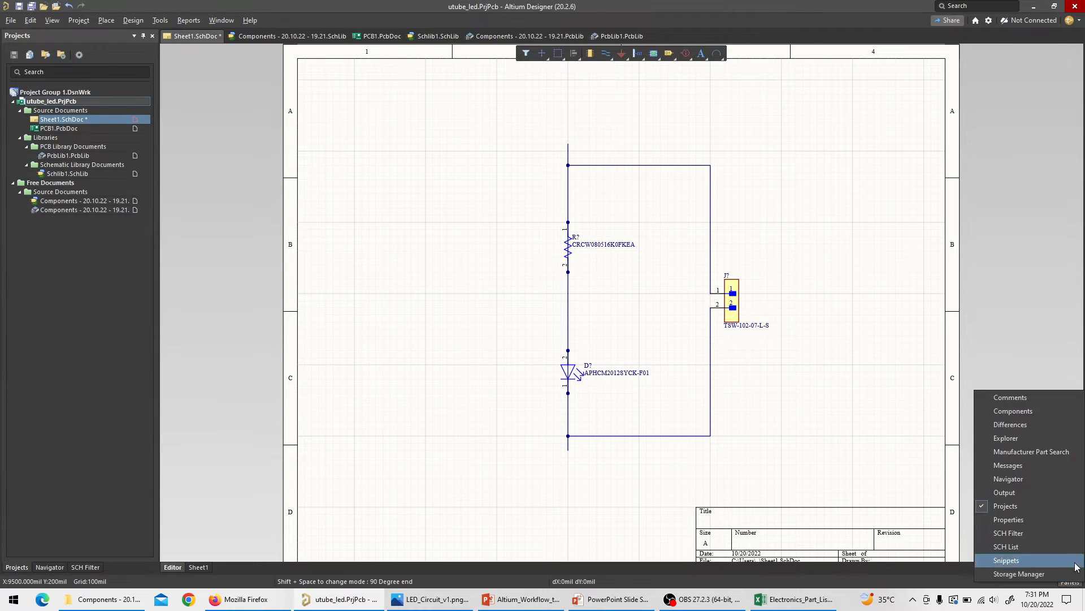
pyautogui.click(1009, 519)
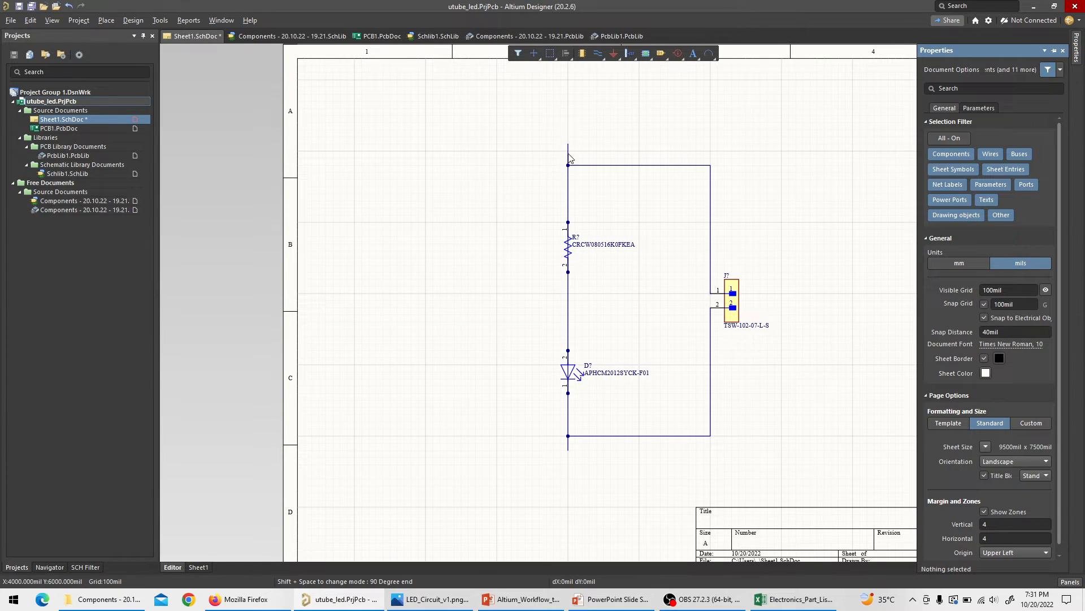
pyautogui.click(615, 55)
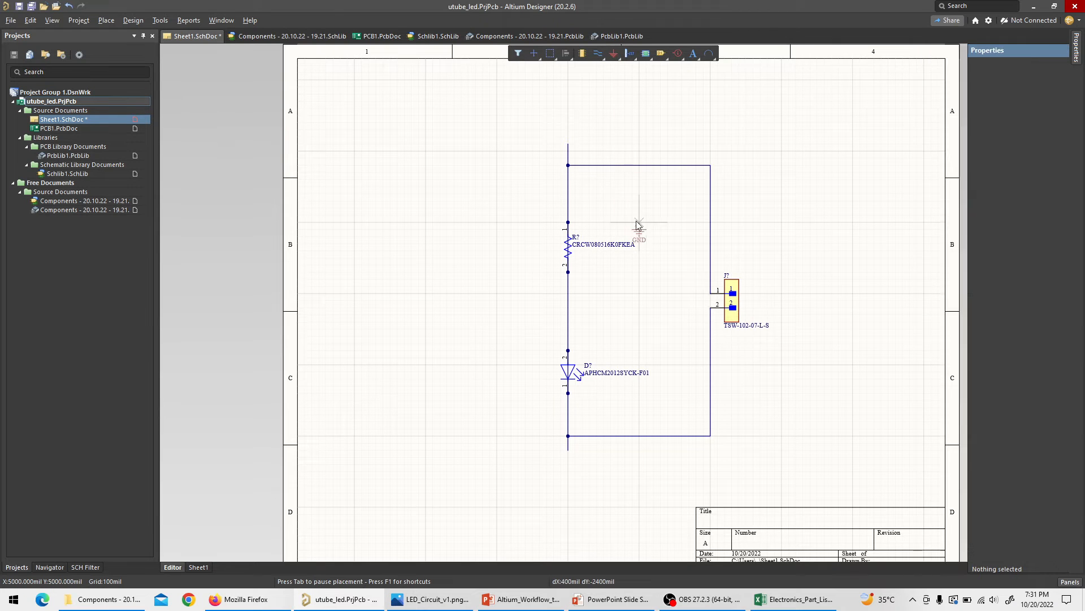
pyautogui.click(568, 459)
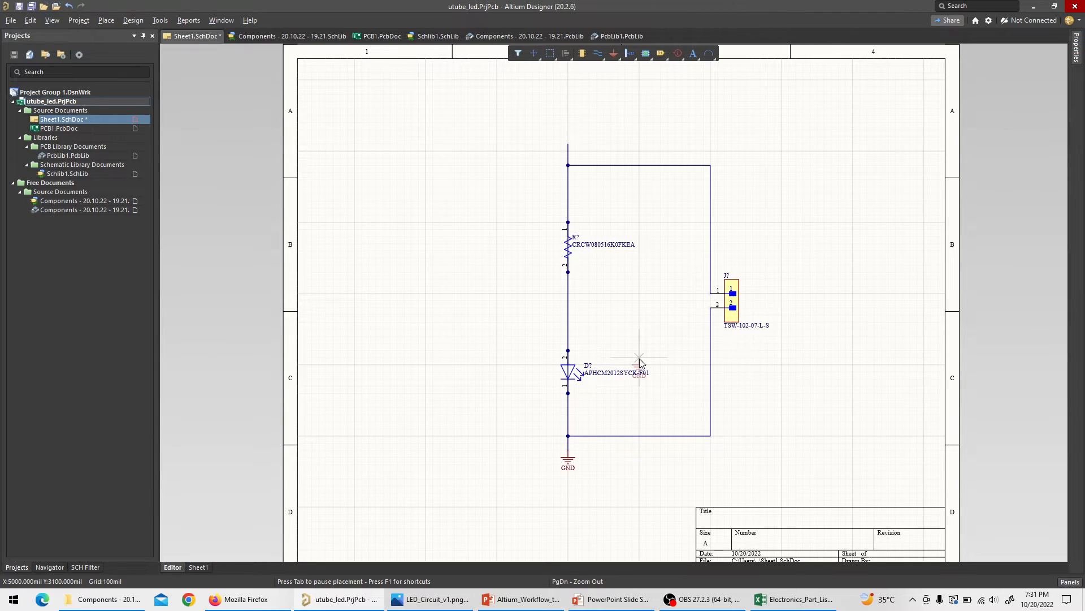
# Place a power port named 5V1, rotated 90 degrees in Arrow style, on the wire stub above the resistor.
pyautogui.press('Tab')
pyautogui.press('Tab')
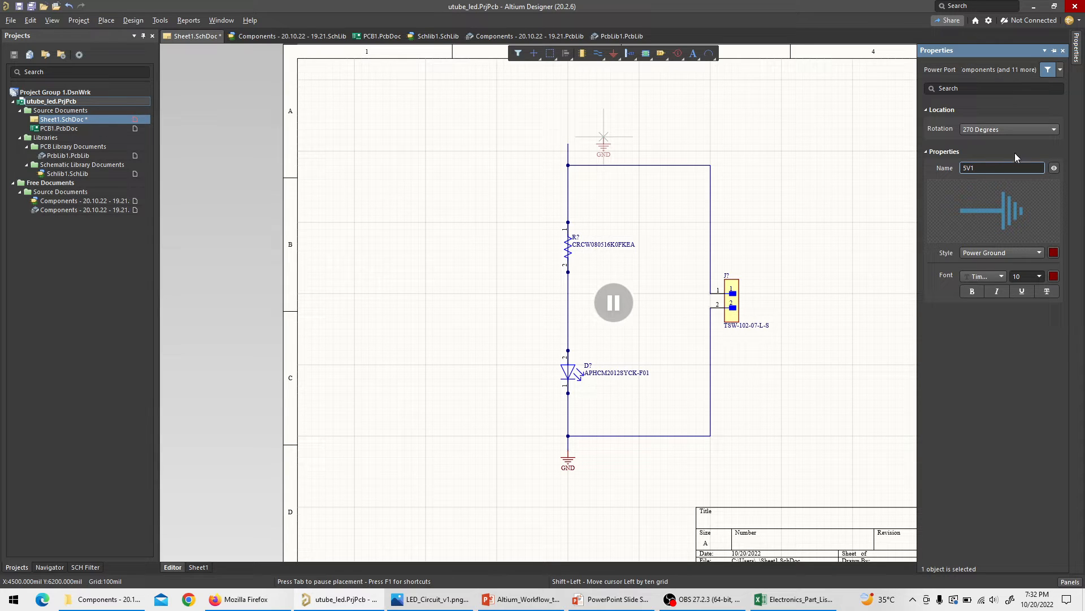
pyautogui.click(989, 129)
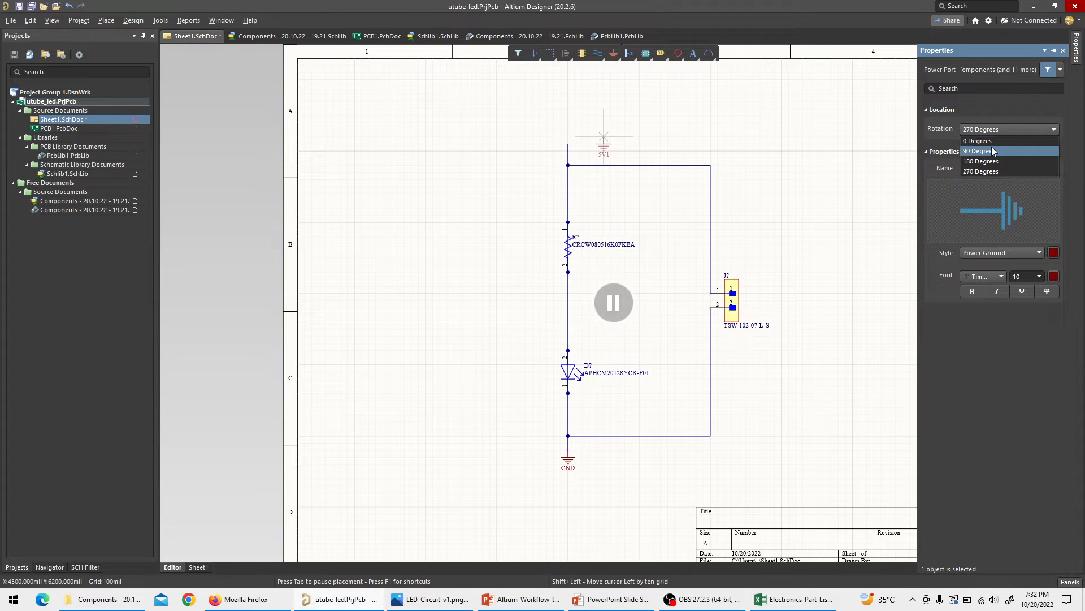
pyautogui.click(993, 150)
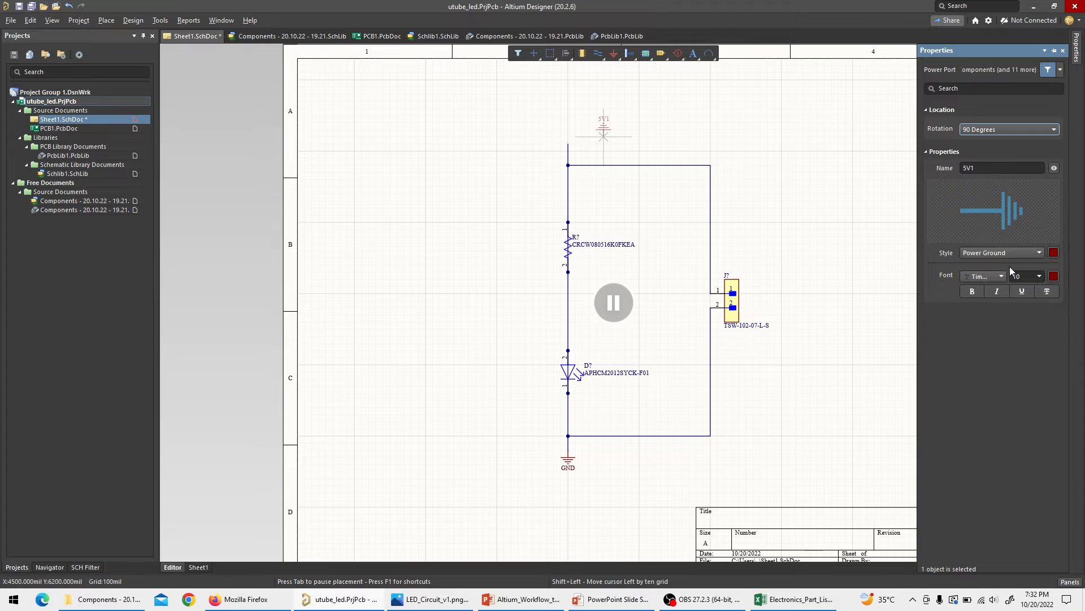
pyautogui.click(982, 252)
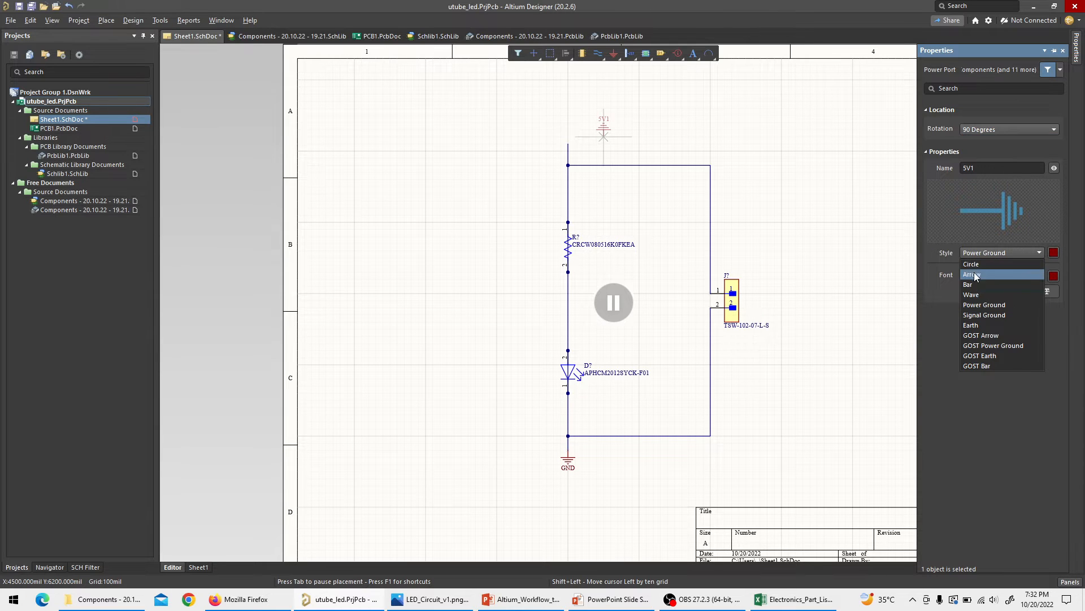
pyautogui.click(980, 276)
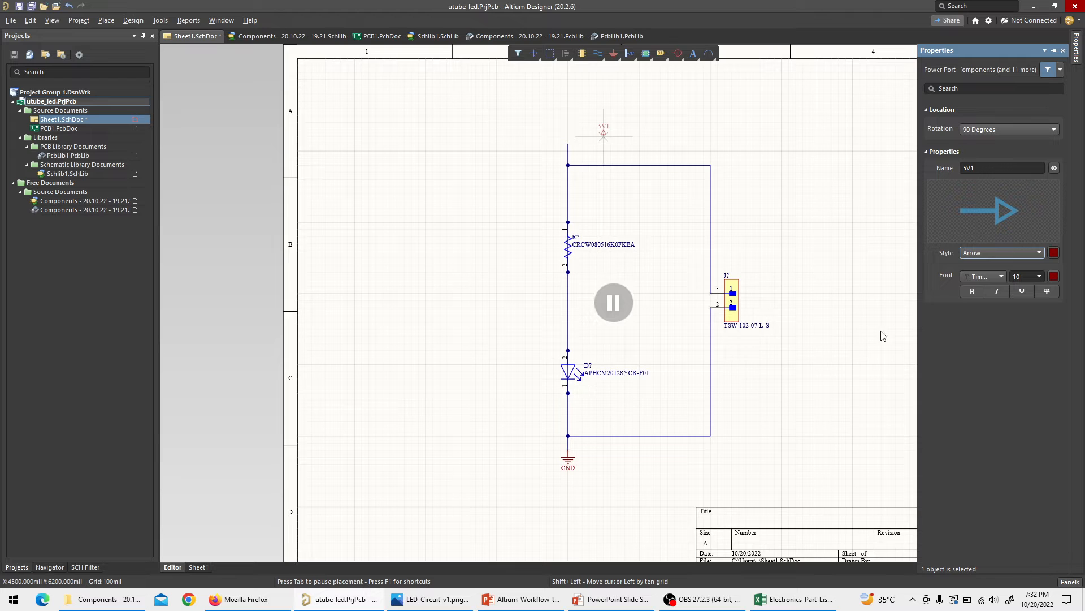
pyautogui.click(613, 303)
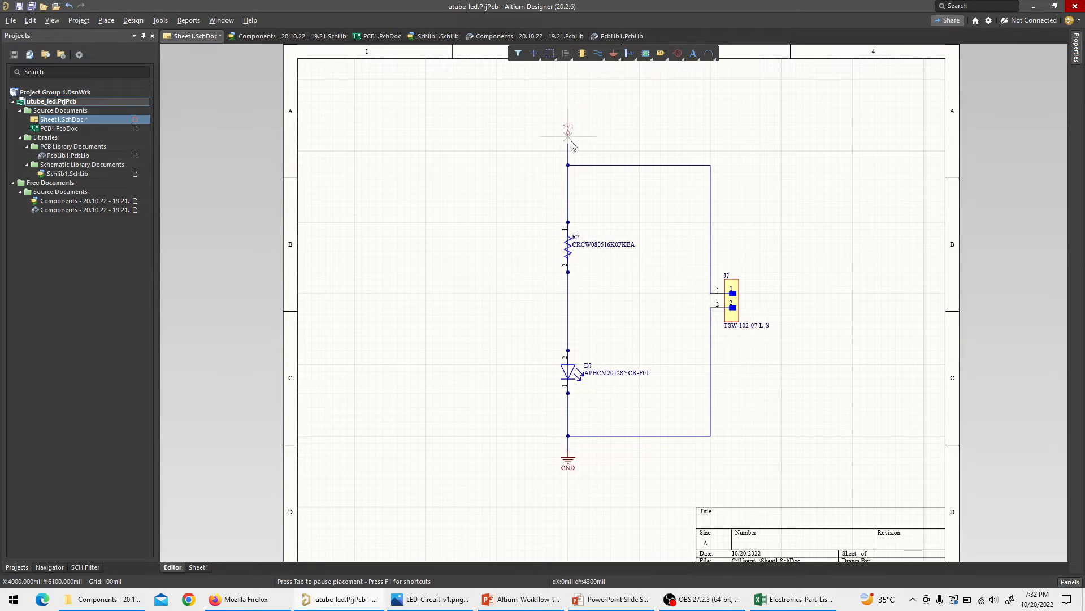
pyautogui.click(570, 143)
# Switch to the LED_Circuit_v1.png image to compare the schematic with the reference circuit.
pyautogui.click(430, 599)
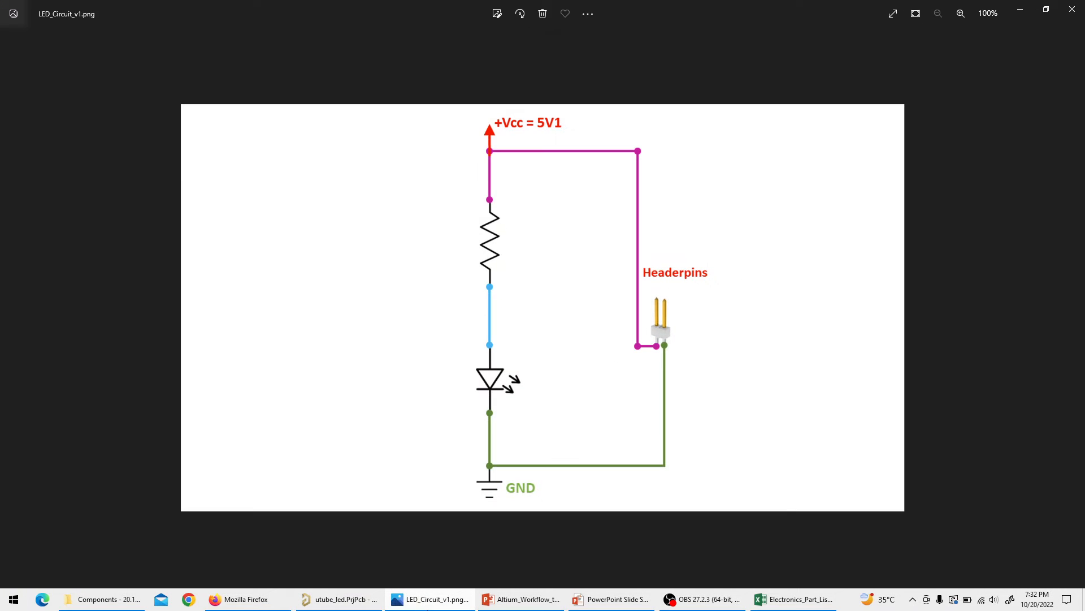
# Compare the schematic with the reference LED circuit image, and rename the supply power port to "Vcc = 5V1".
pyautogui.hotkey('alt', 'Tab')
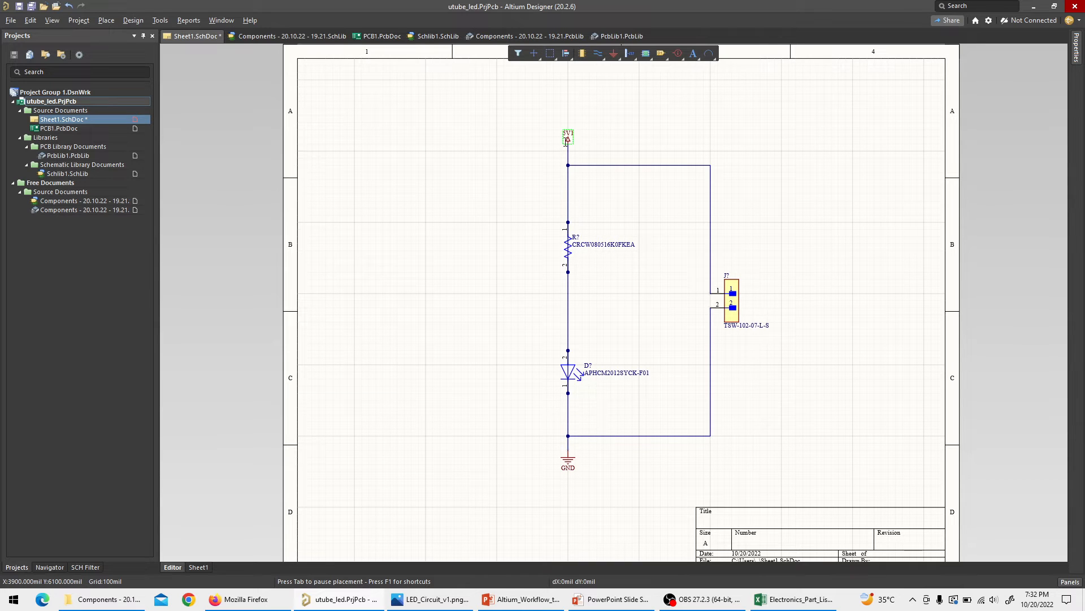
pyautogui.hotkey('alt', 'Tab')
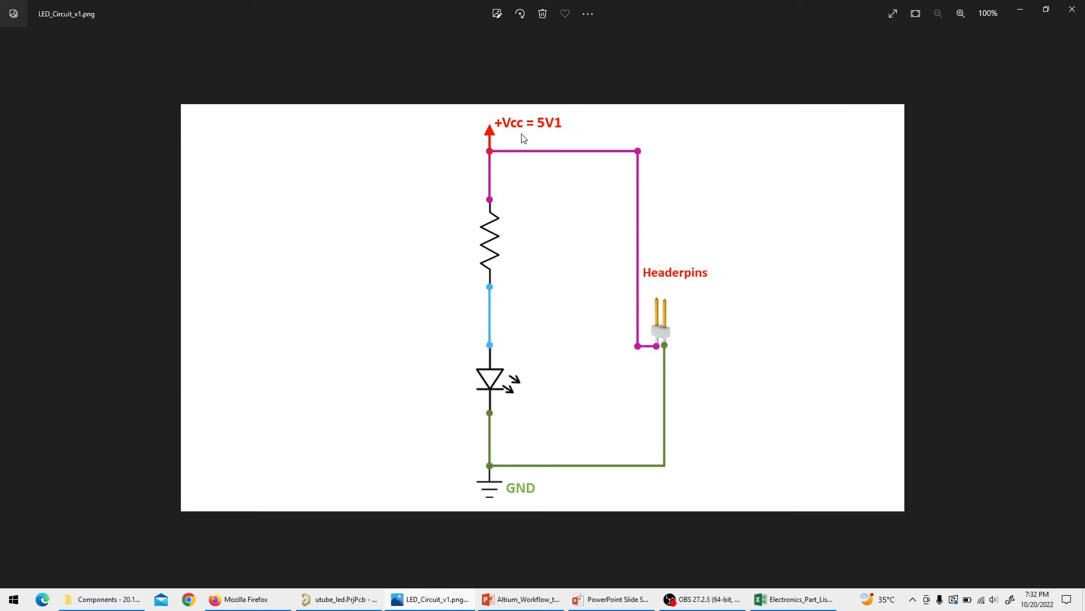
pyautogui.hotkey('alt', 'Tab')
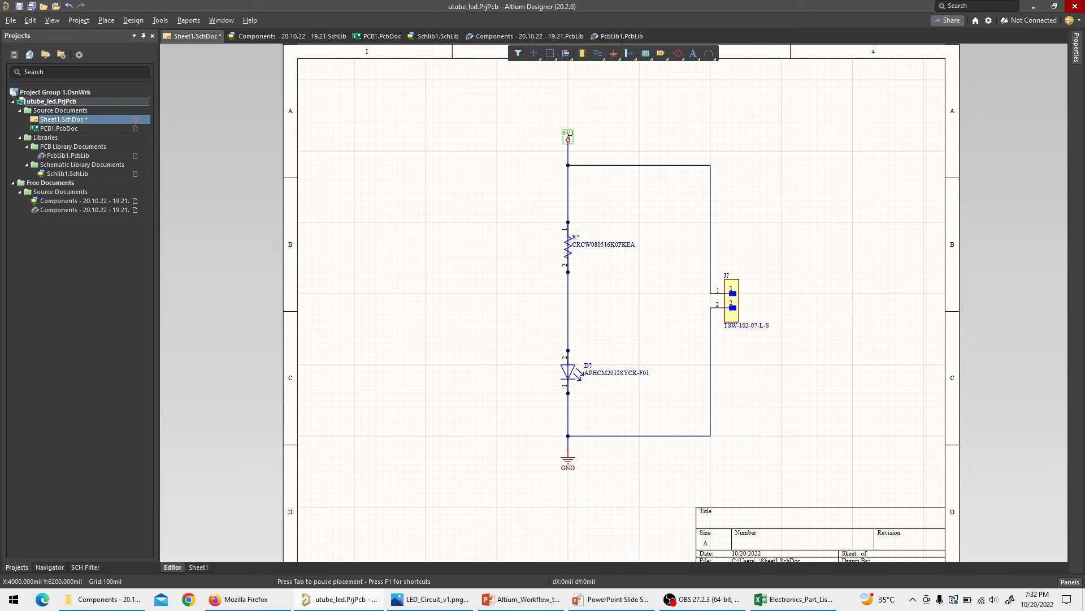
pyautogui.rightClick(568, 138)
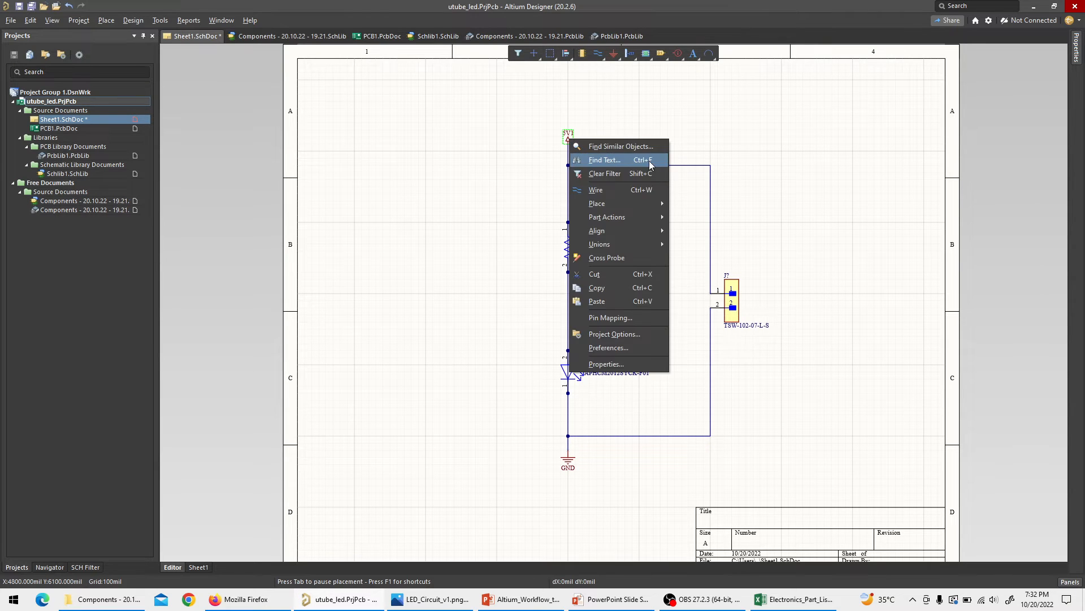
pyautogui.click(710, 142)
pyautogui.click(568, 135)
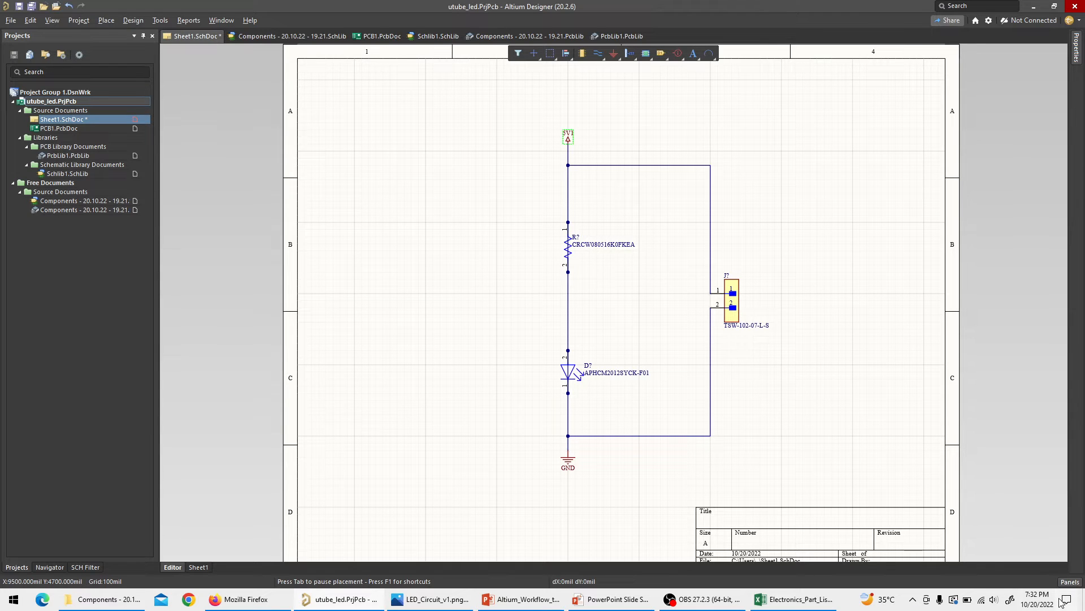
pyautogui.click(1070, 582)
pyautogui.click(1032, 523)
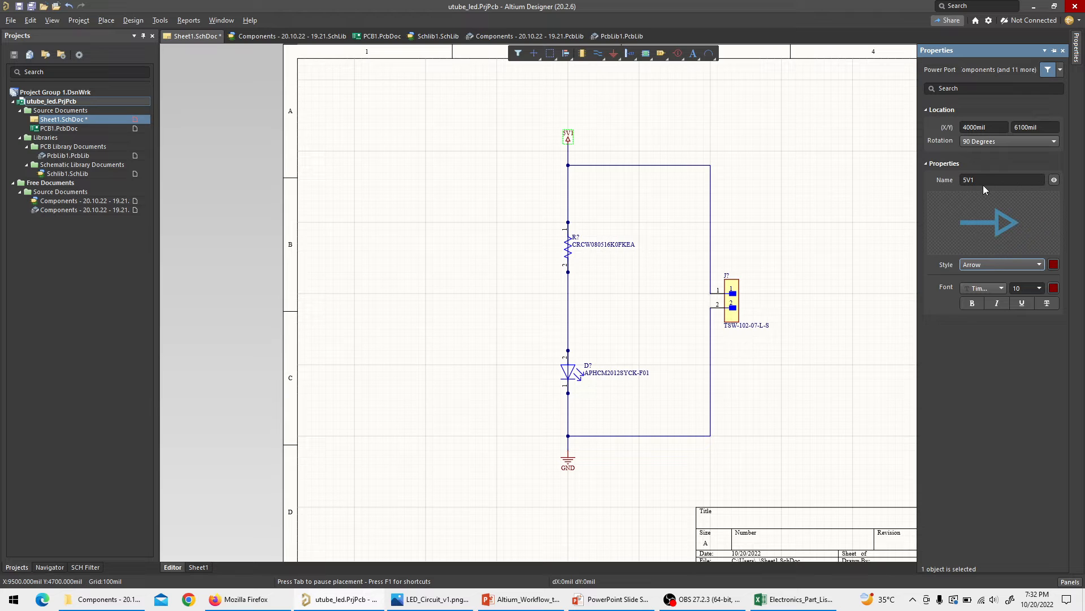
pyautogui.click(960, 180)
pyautogui.write('Vcc =')
pyautogui.click(828, 365)
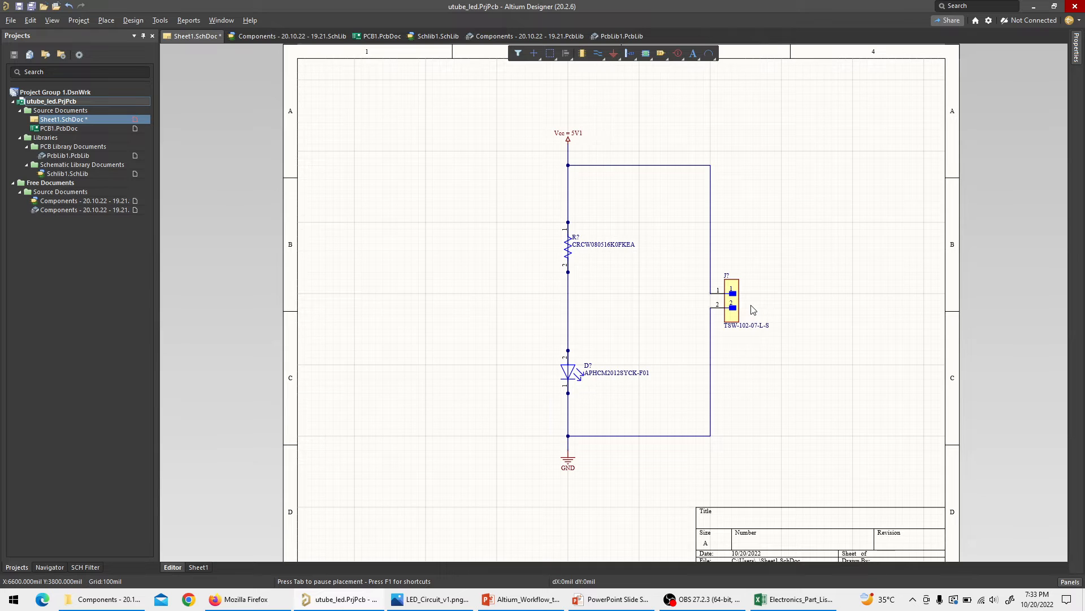
pyautogui.click(570, 273)
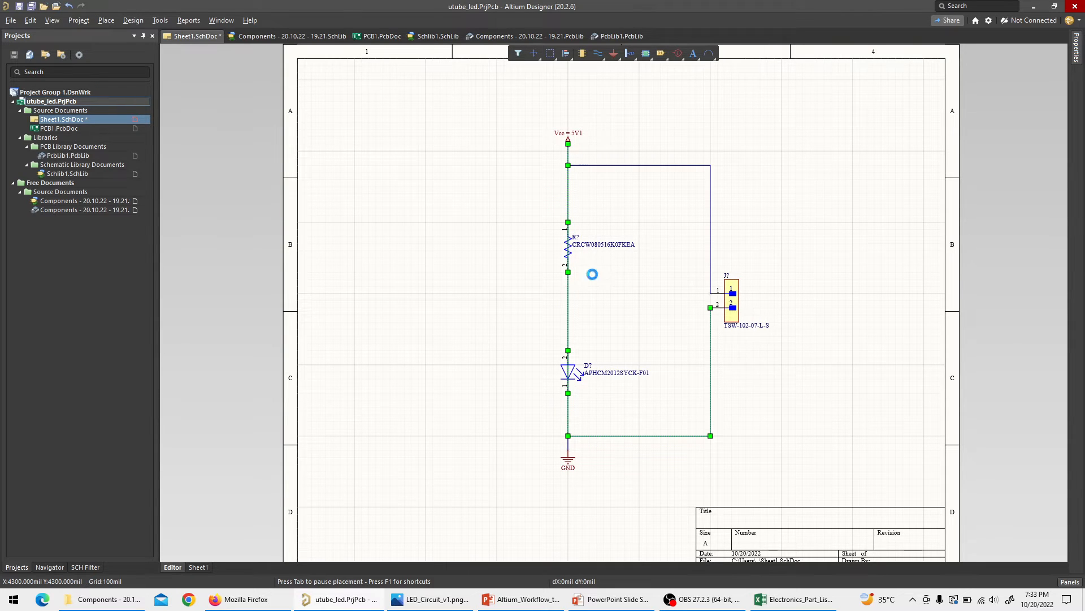
pyautogui.click(593, 274)
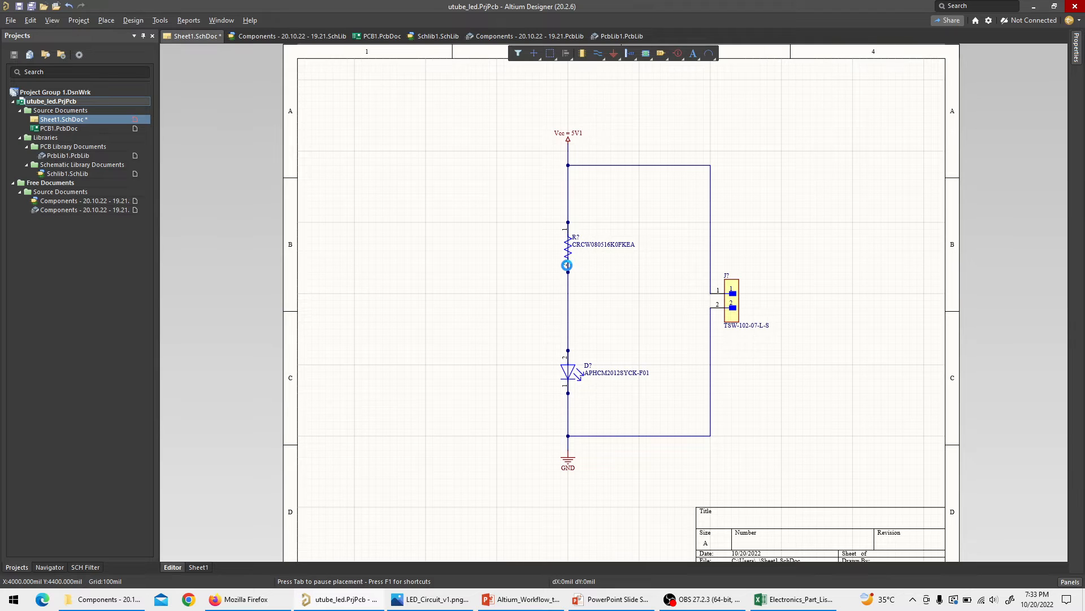
pyautogui.click(567, 265)
pyautogui.press('Delete')
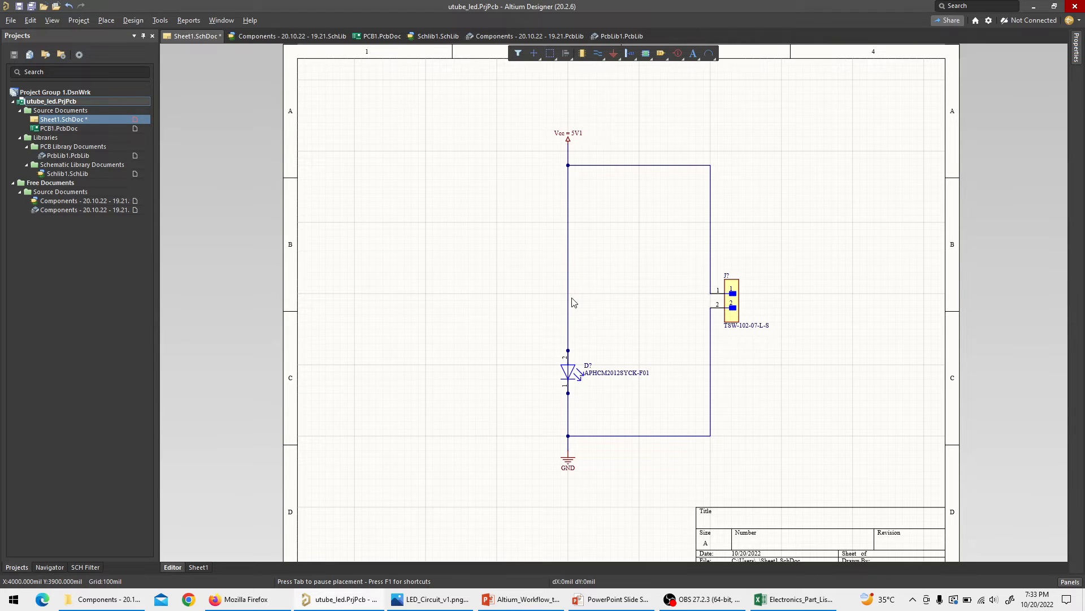
pyautogui.hotkey('ctrl', 'z')
# Reposition the resistor slightly higher, in line on the vertical wire between the supply and the LED, and save the schematic.
pyautogui.moveTo(568, 233); pyautogui.dragTo(553, 222)
pyautogui.click(616, 213)
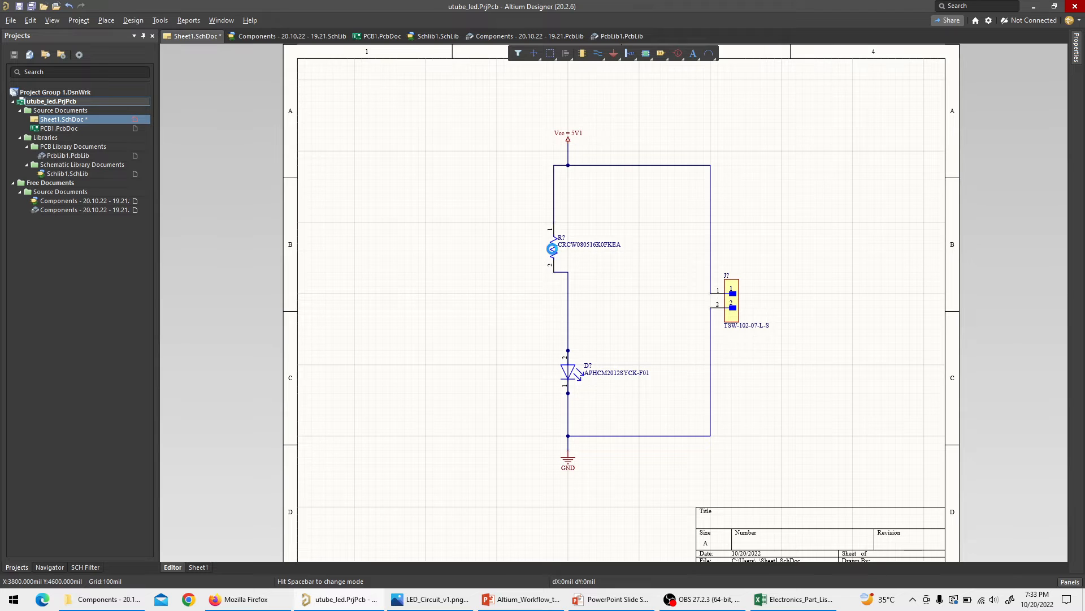
pyautogui.moveTo(552, 248); pyautogui.dragTo(568, 271)
pyautogui.click(630, 318)
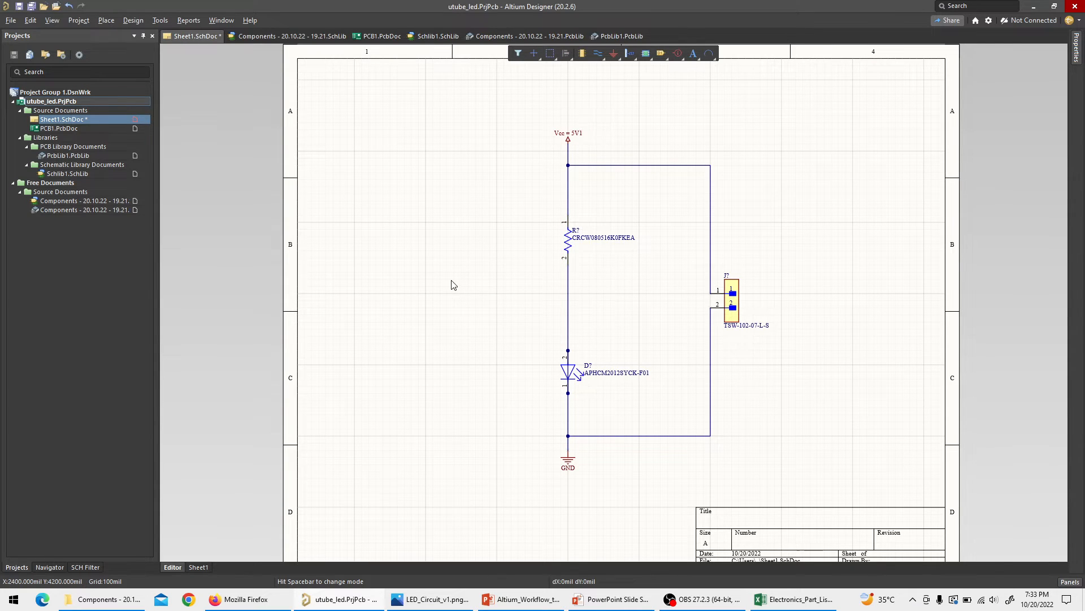
pyautogui.hotkey('ctrl', 's')
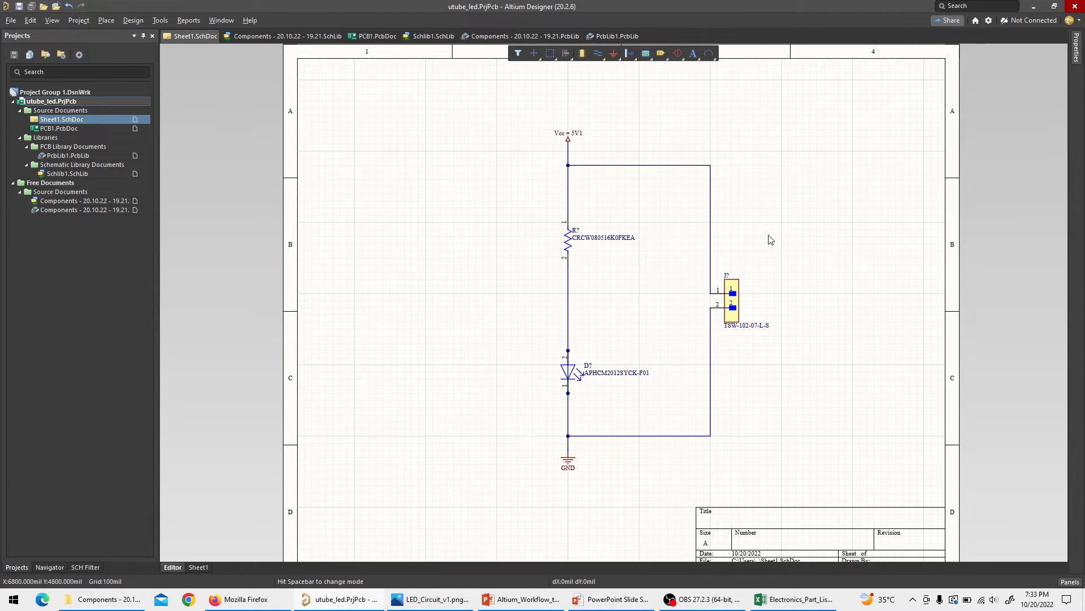
# Hide the part number text CRCW080516K0FKEA beside the resistor.
pyautogui.click(591, 239)
pyautogui.moveTo(1081, 65)
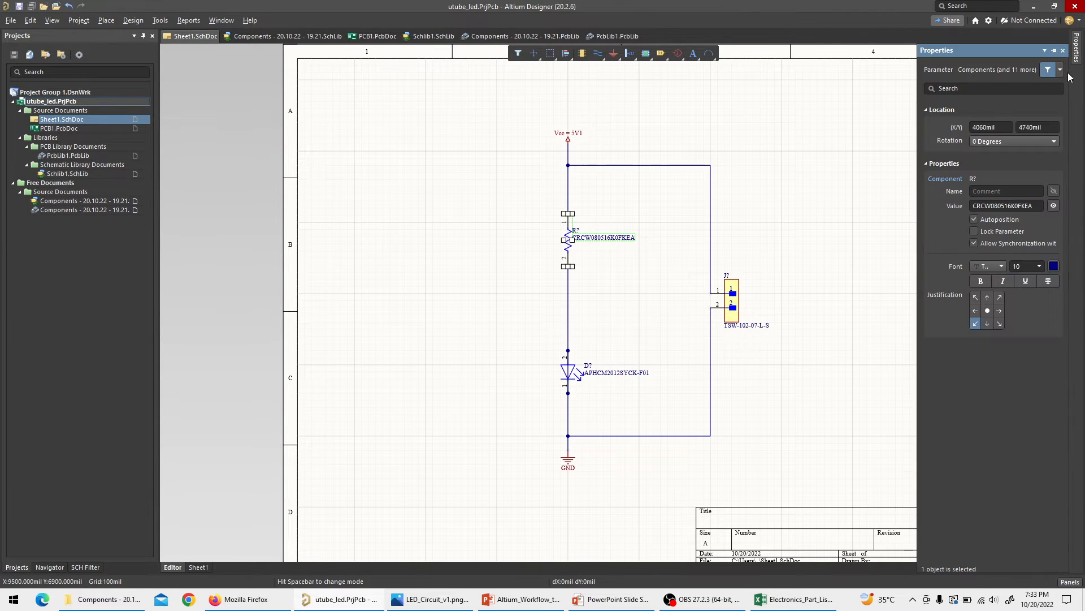
pyautogui.click(1054, 206)
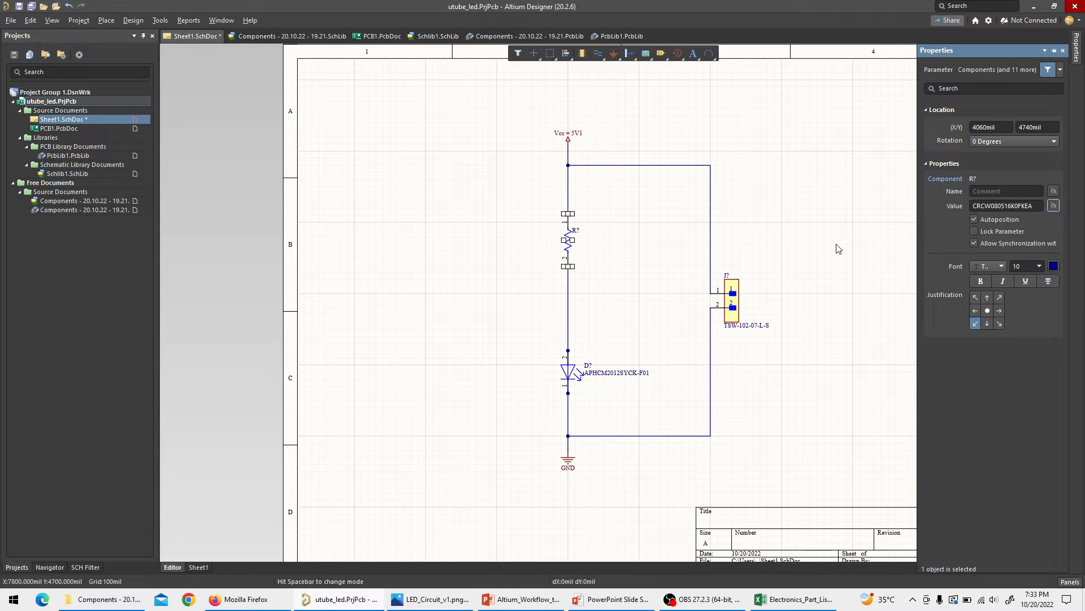
# Hide the part number text APHCM2012SYCK-F01 beside the LED.
pyautogui.click(569, 370)
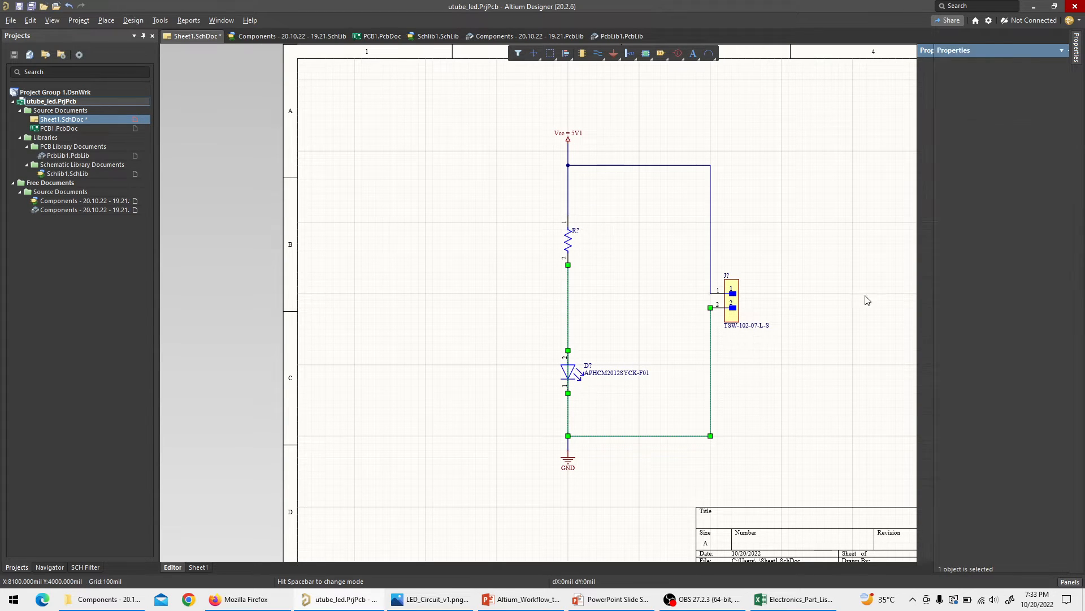
pyautogui.click(613, 373)
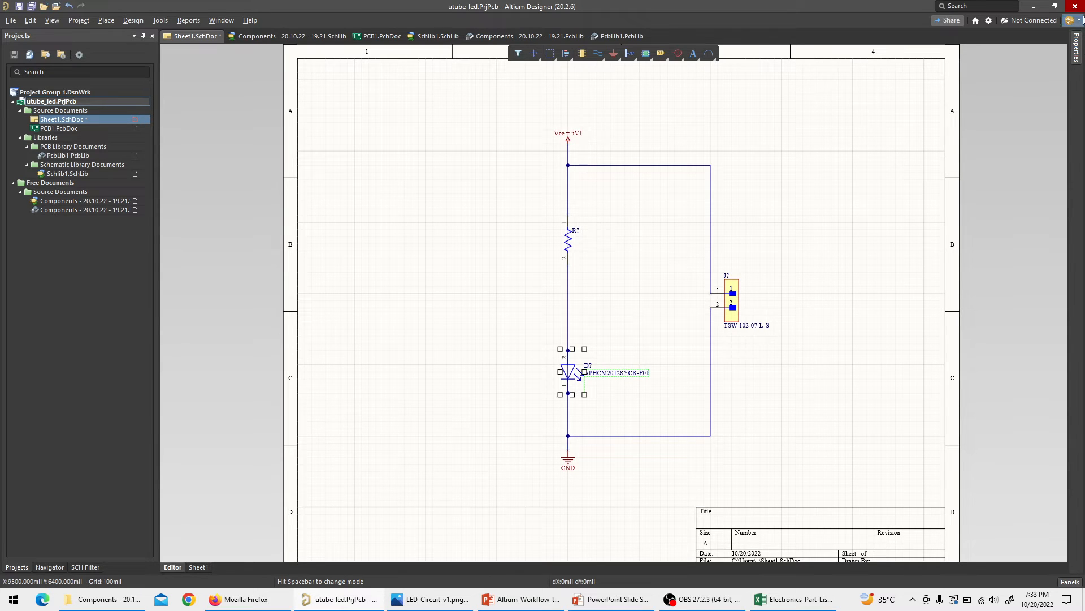
pyautogui.click(1076, 63)
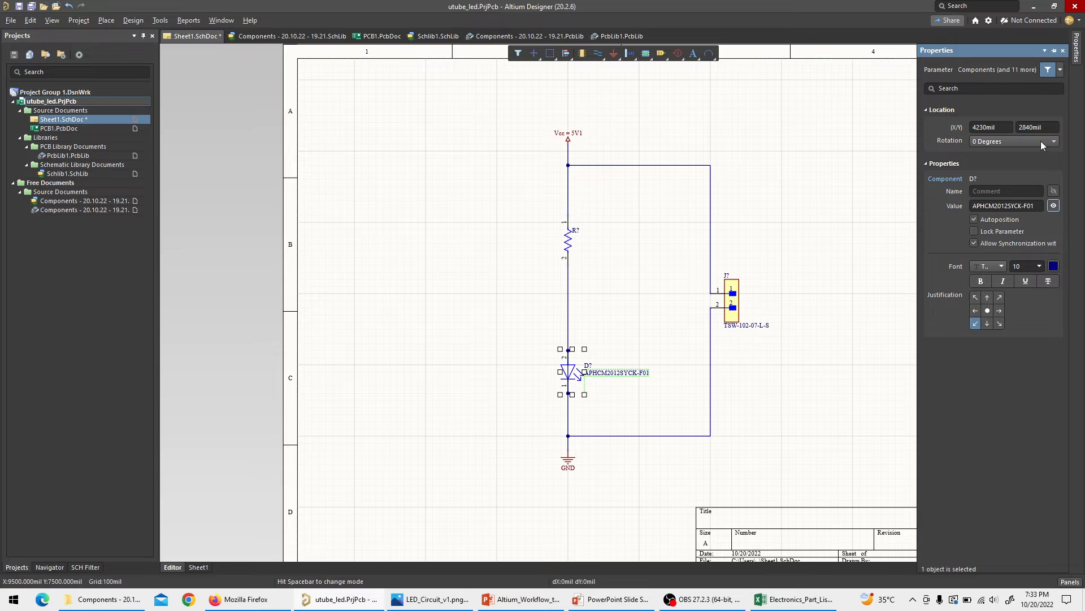
pyautogui.click(1052, 206)
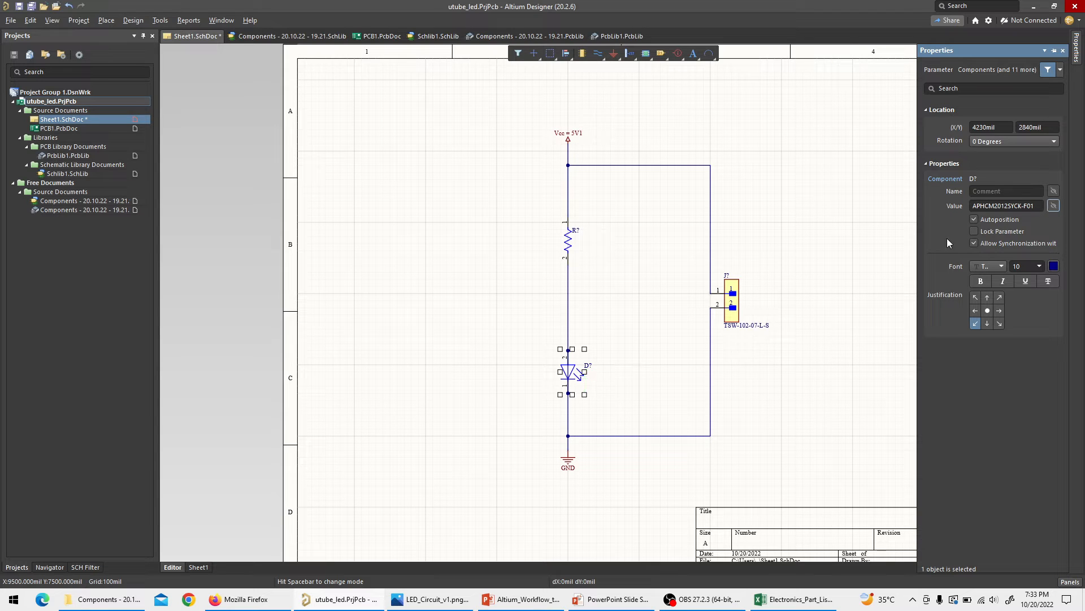
# Hide the part number text TSW-102-07-L-S below the two-pin header.
pyautogui.click(746, 325)
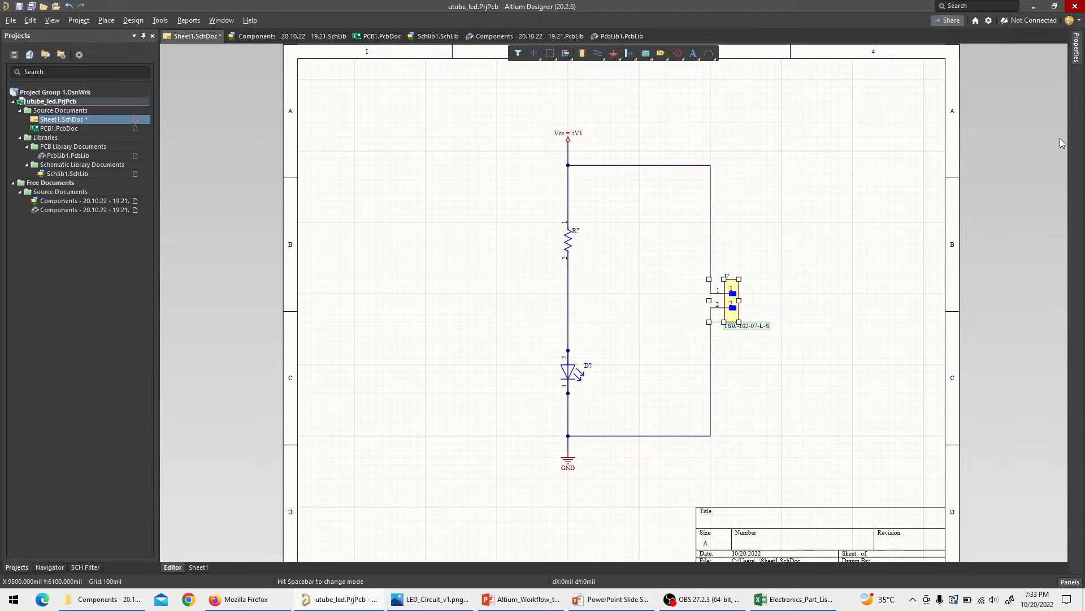
pyautogui.click(1076, 56)
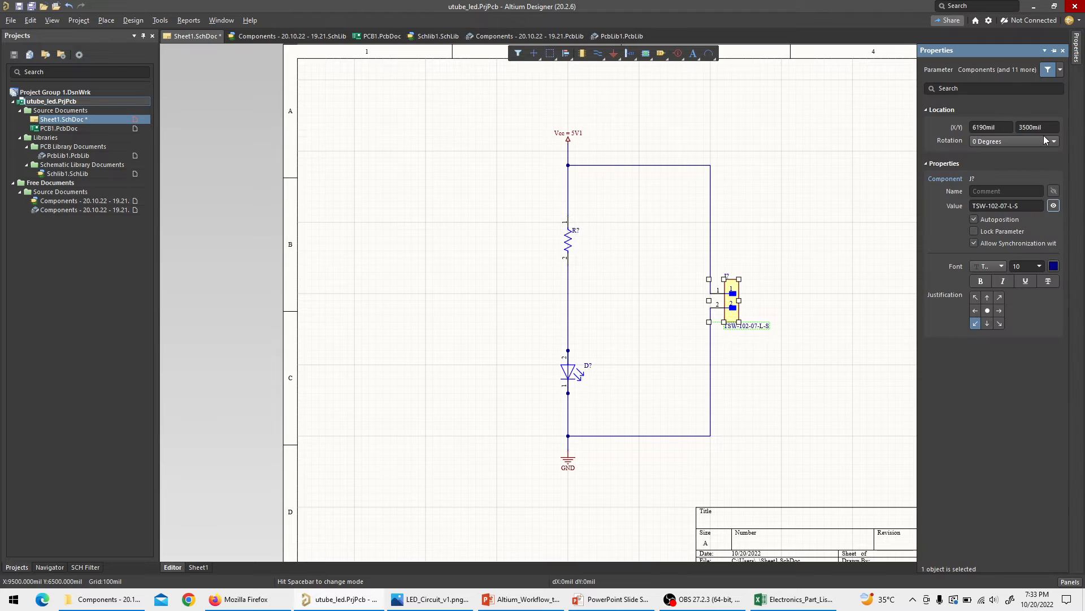
pyautogui.click(1053, 206)
pyautogui.click(758, 305)
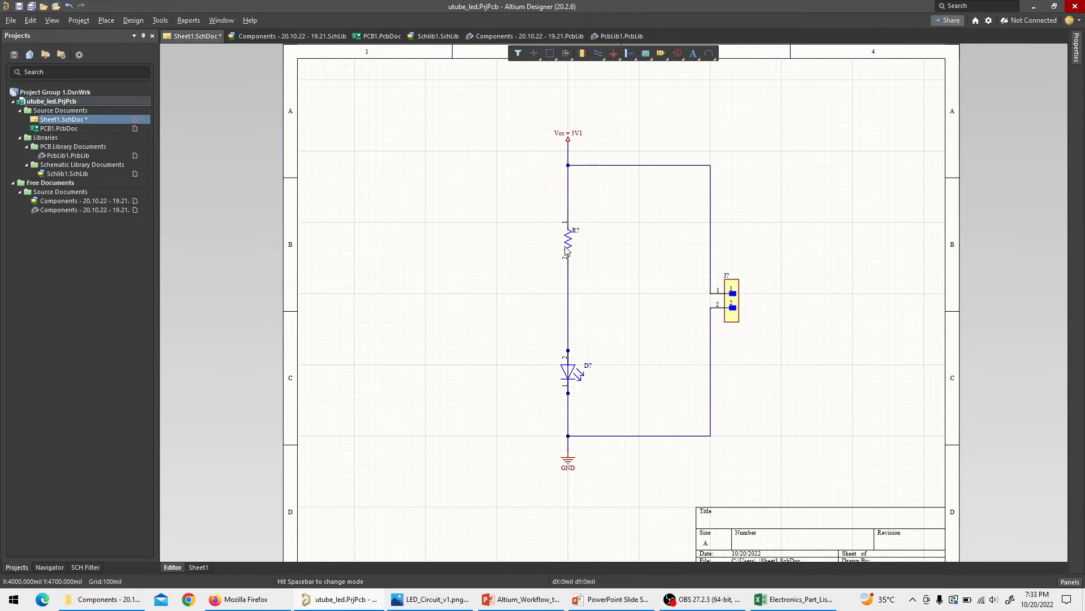
# Inspect the resistor's designator in its component properties.
pyautogui.click(569, 234)
pyautogui.click(1074, 61)
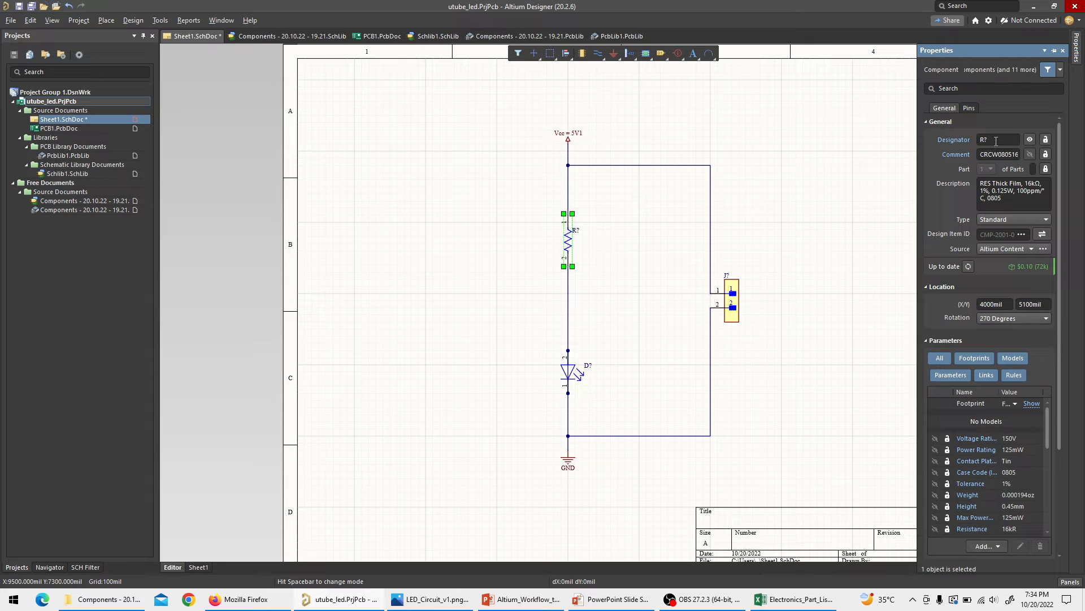
pyautogui.click(836, 215)
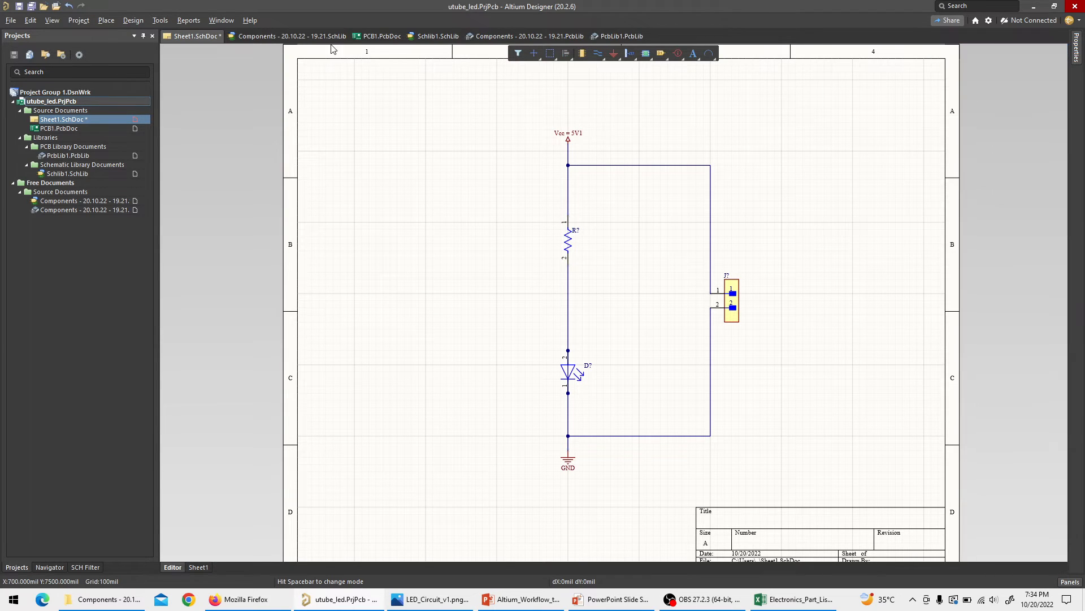
# Open the schematic annotation configuration and set the order of processing to Across Then Down.
pyautogui.click(165, 21)
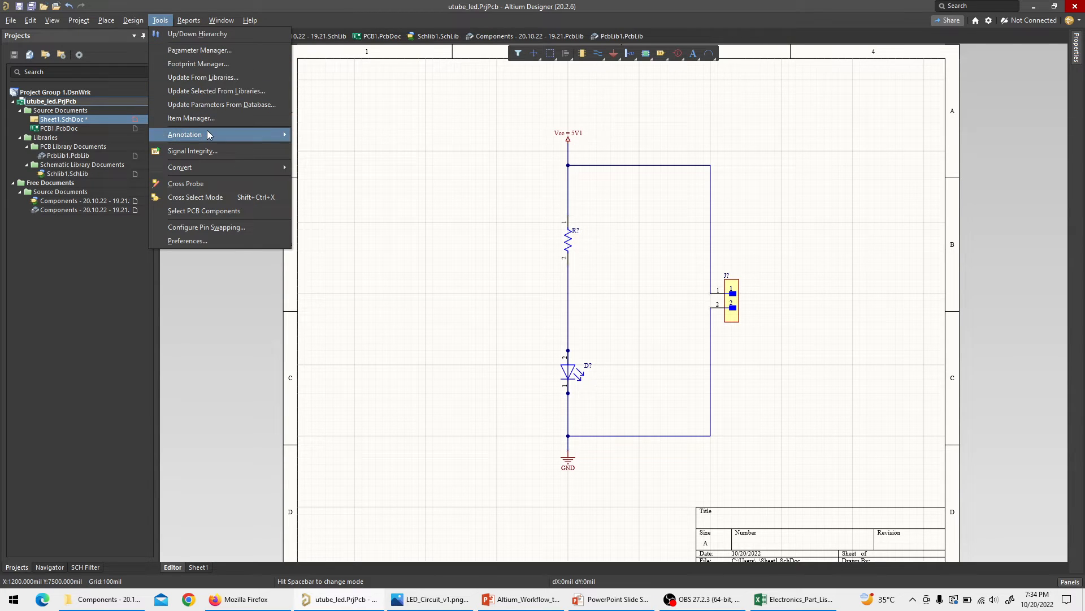
pyautogui.moveTo(209, 134)
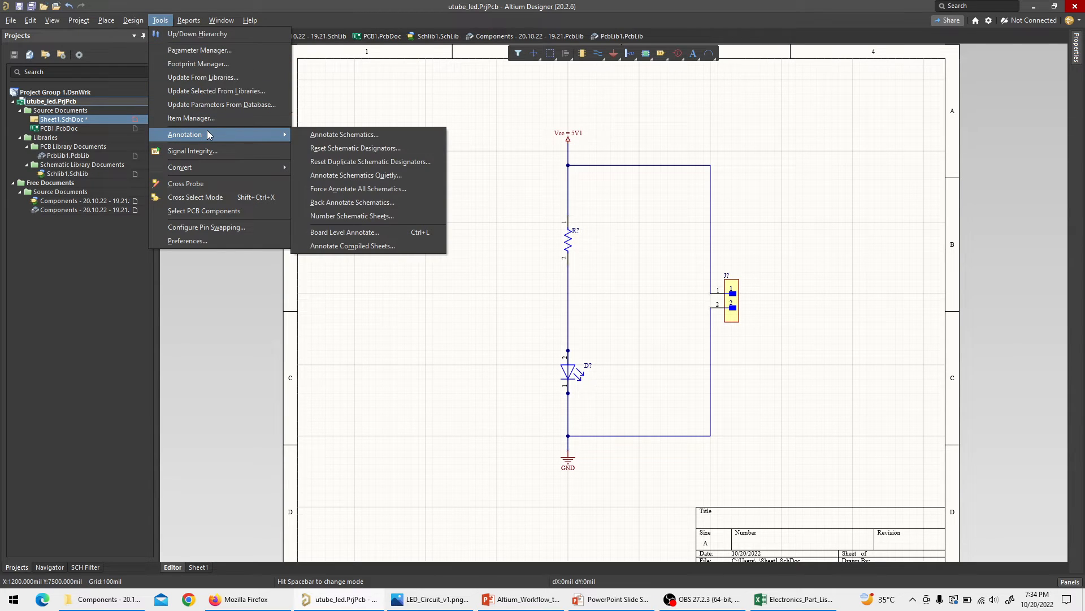
pyautogui.click(388, 134)
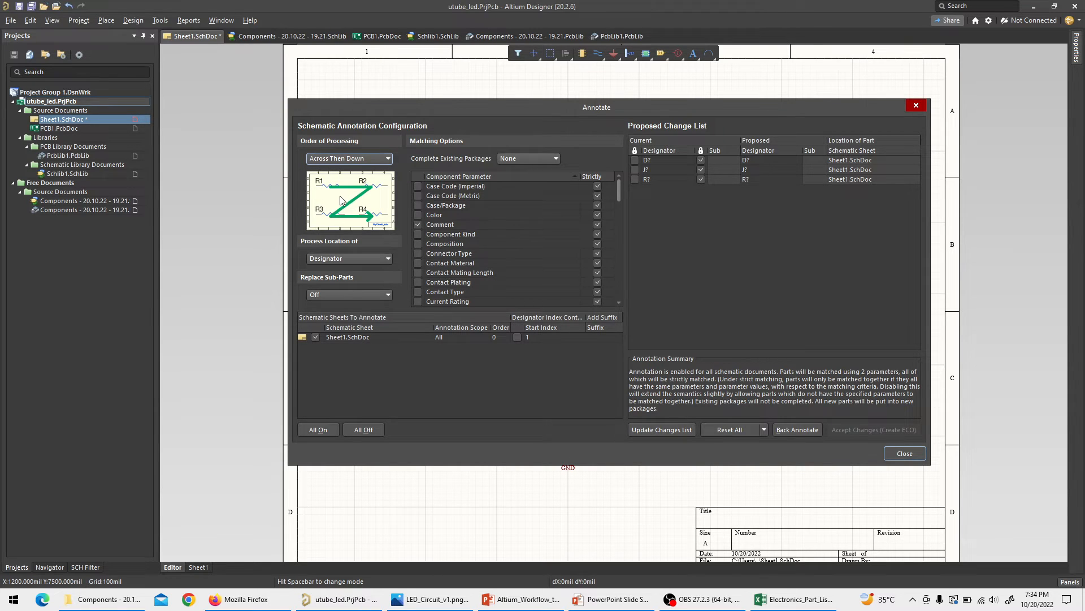
pyautogui.click(364, 158)
pyautogui.click(363, 168)
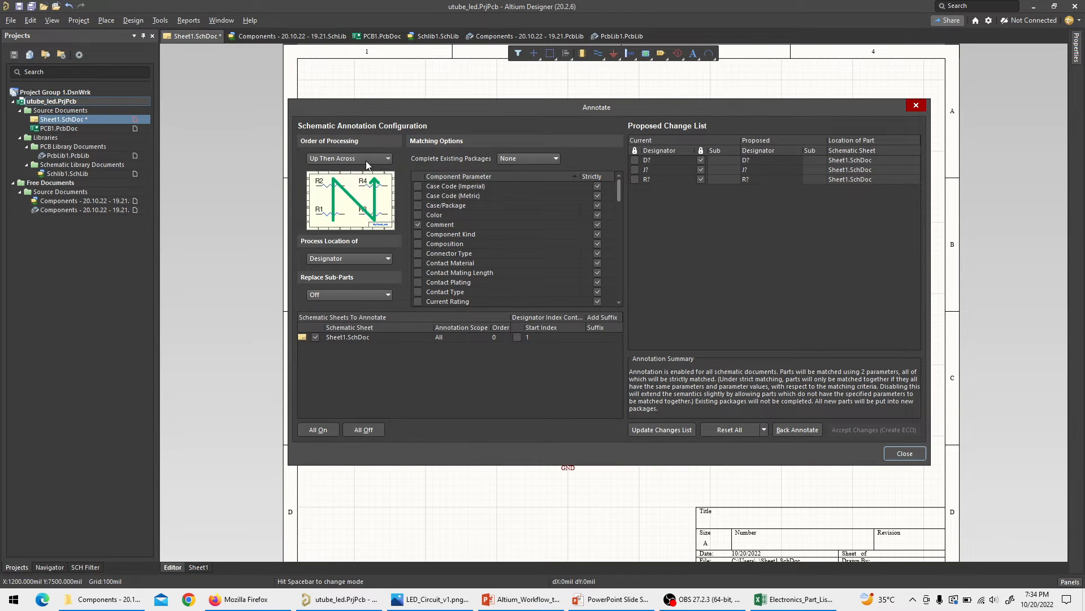
pyautogui.click(355, 161)
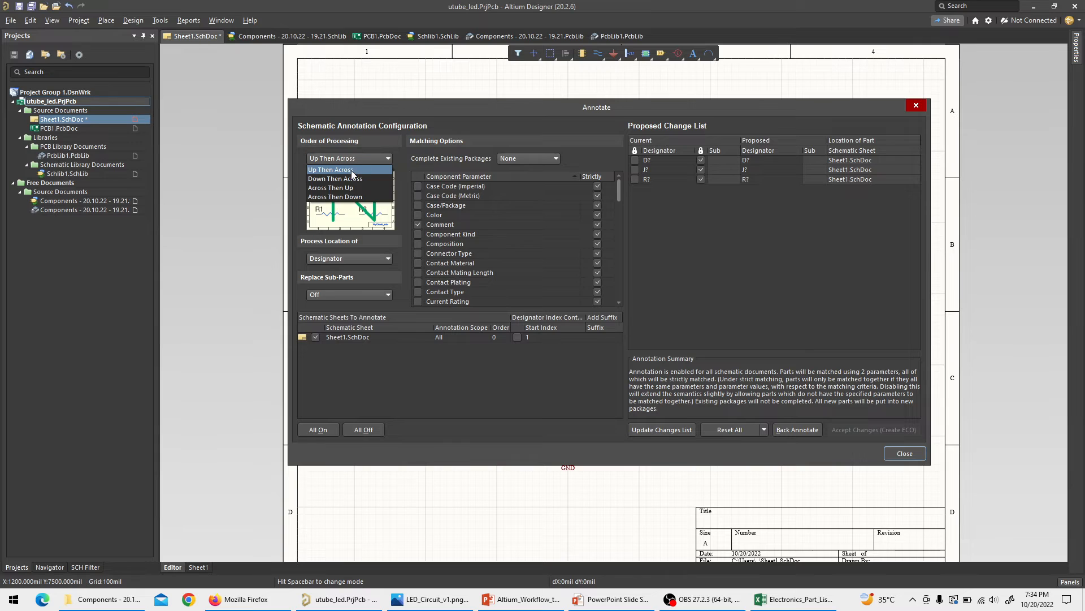
pyautogui.click(342, 197)
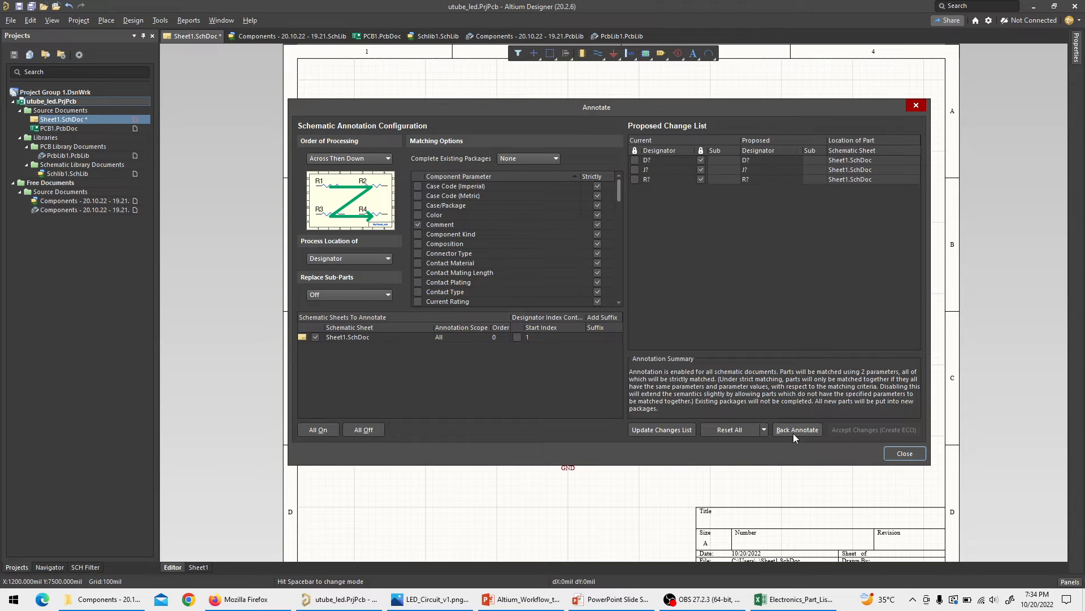
# Generate the proposed designators D1, J1 and R1 and apply them to the schematic through an engineering change order.
pyautogui.click(657, 432)
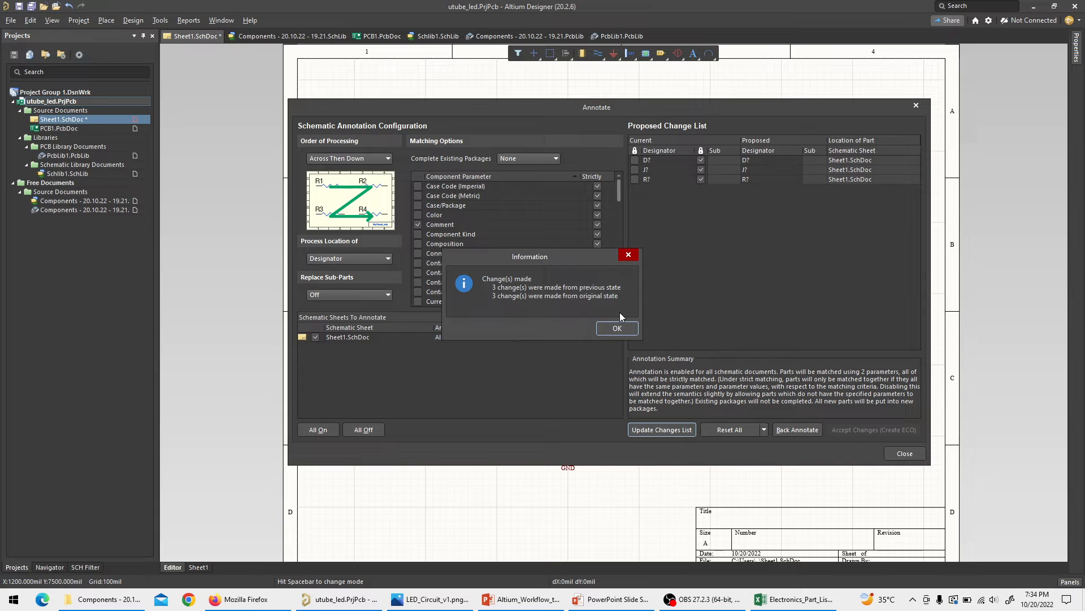
pyautogui.click(613, 331)
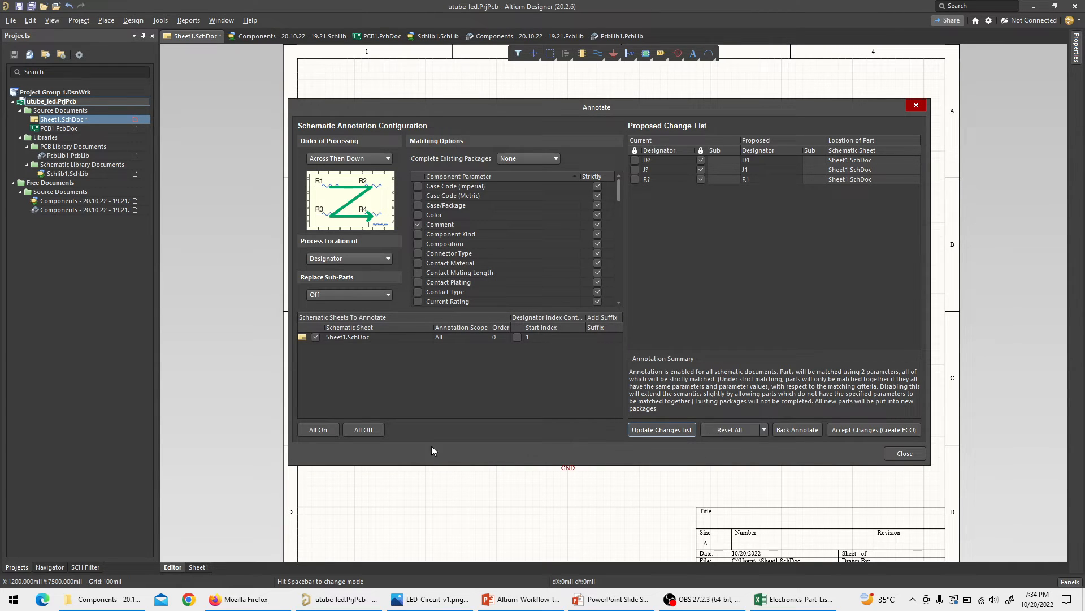
pyautogui.click(853, 429)
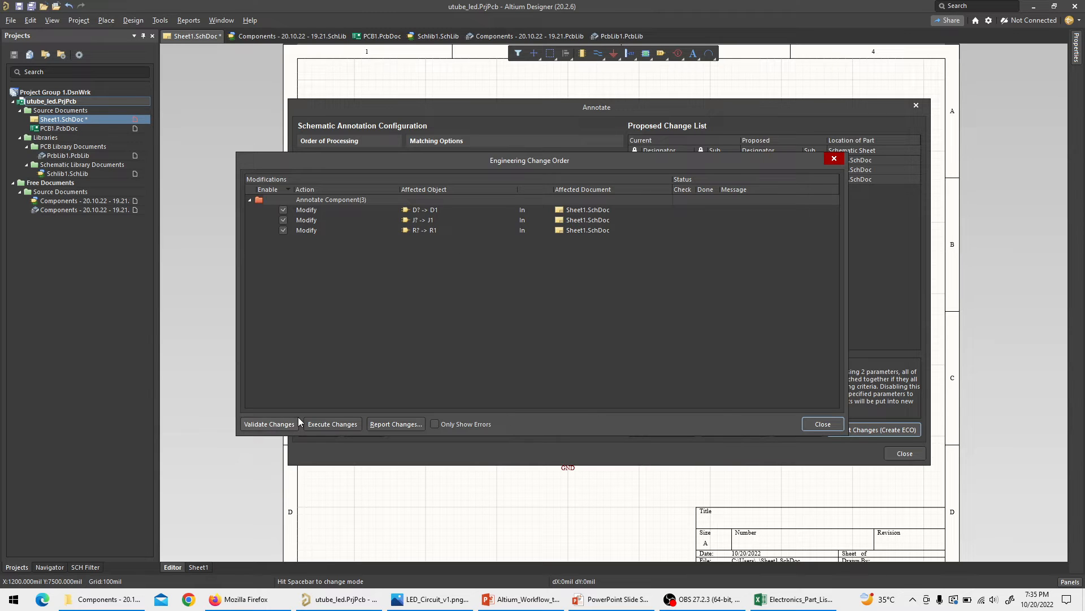
pyautogui.click(338, 425)
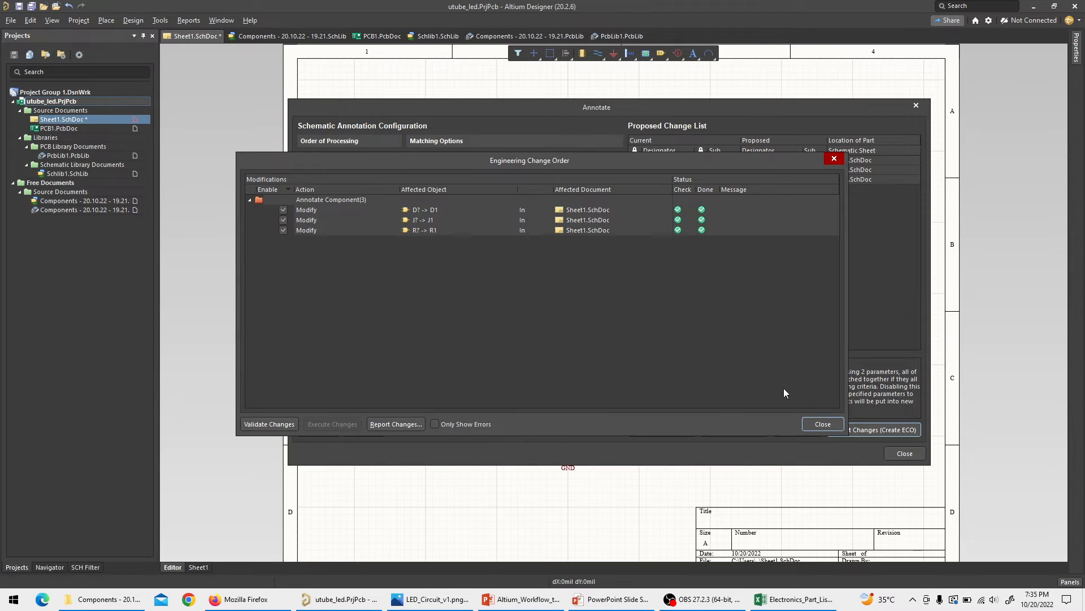
pyautogui.click(823, 424)
pyautogui.click(903, 453)
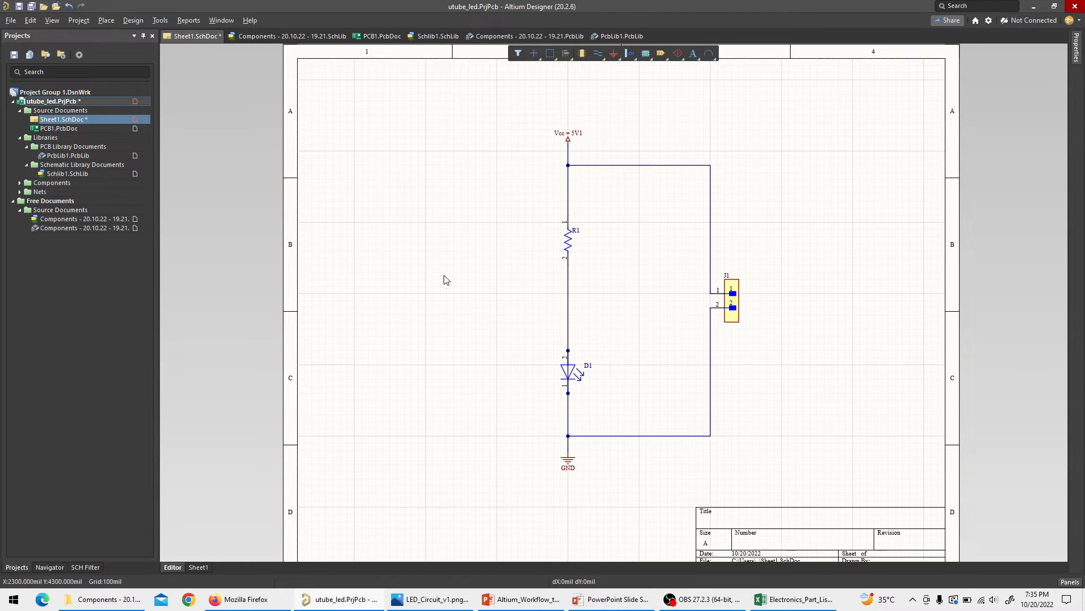
# Save the schematic sheet and the utube_led.PrjPcb project.
pyautogui.hotkey('ctrl', 's')
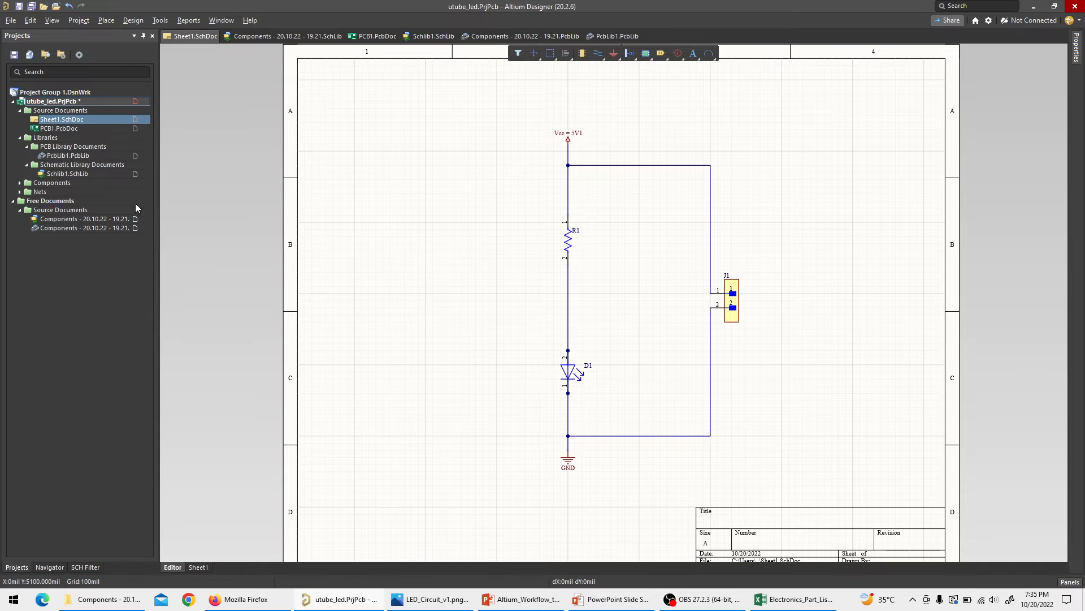
pyautogui.rightClick(89, 101)
pyautogui.click(134, 150)
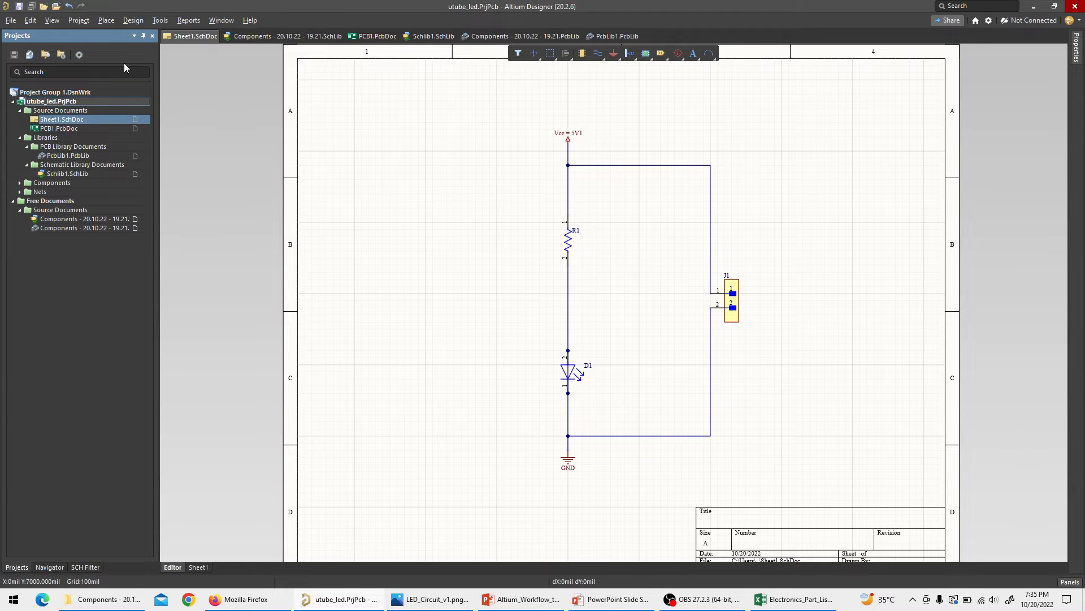
# Update PCB1.PcbDoc from the schematic by executing the engineering change order with all components, nets, component class and room enabled.
pyautogui.click(134, 20)
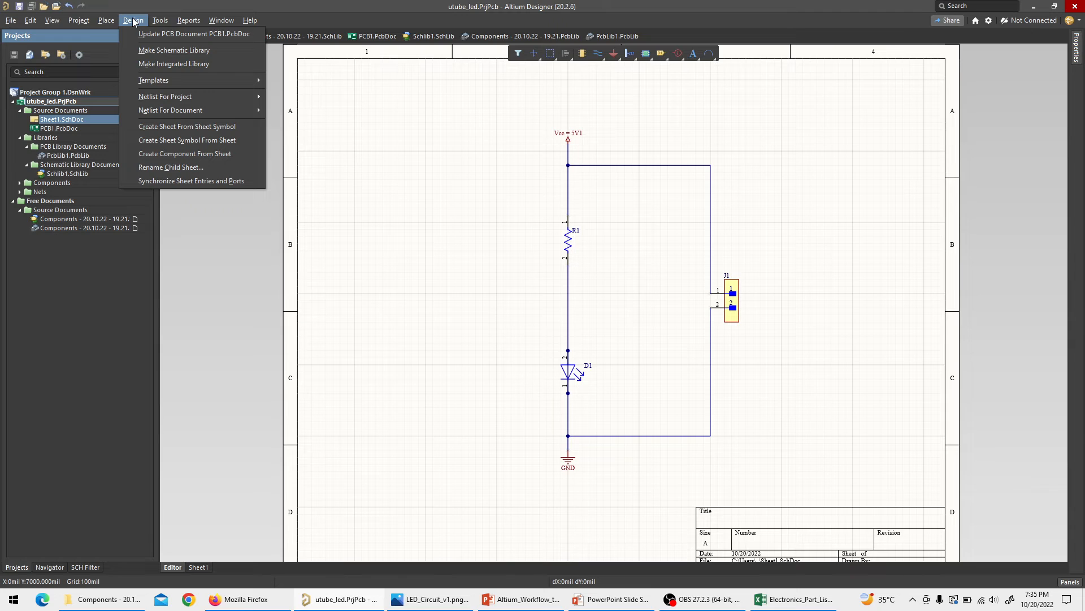
pyautogui.click(162, 32)
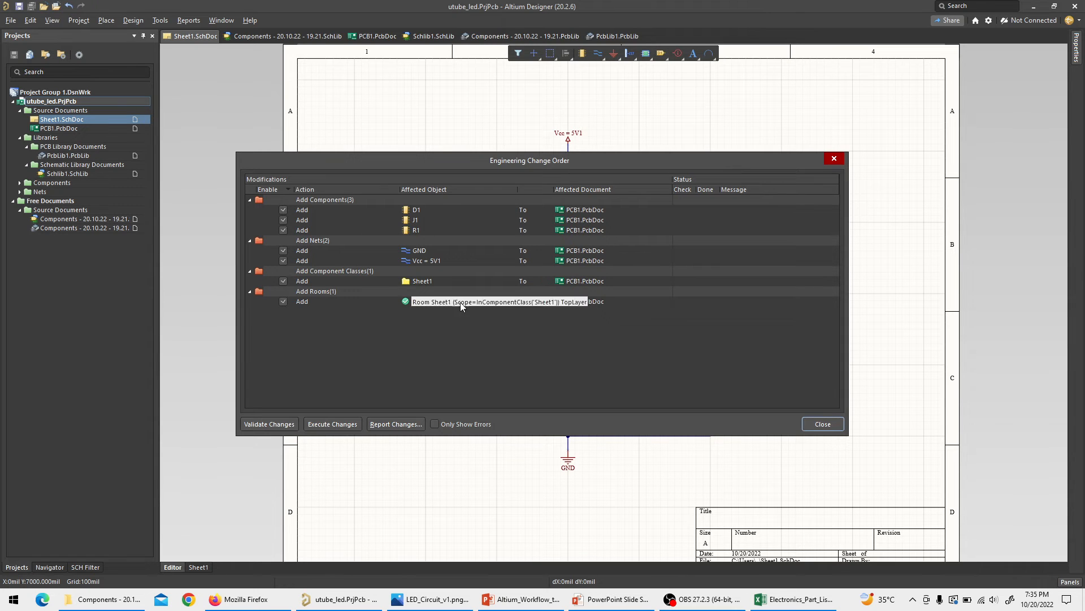
pyautogui.click(333, 424)
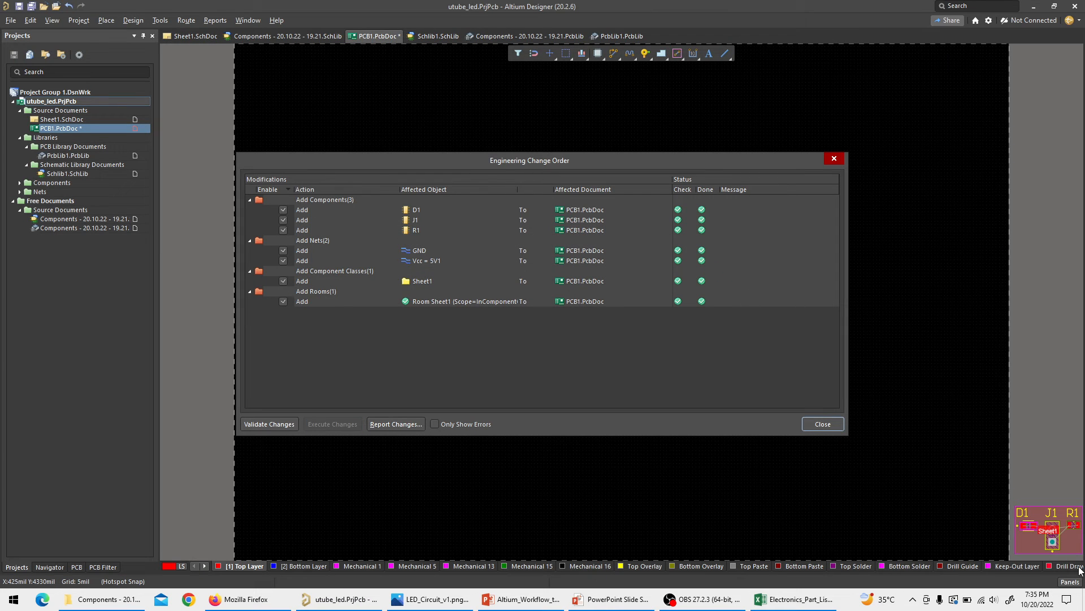
pyautogui.click(817, 425)
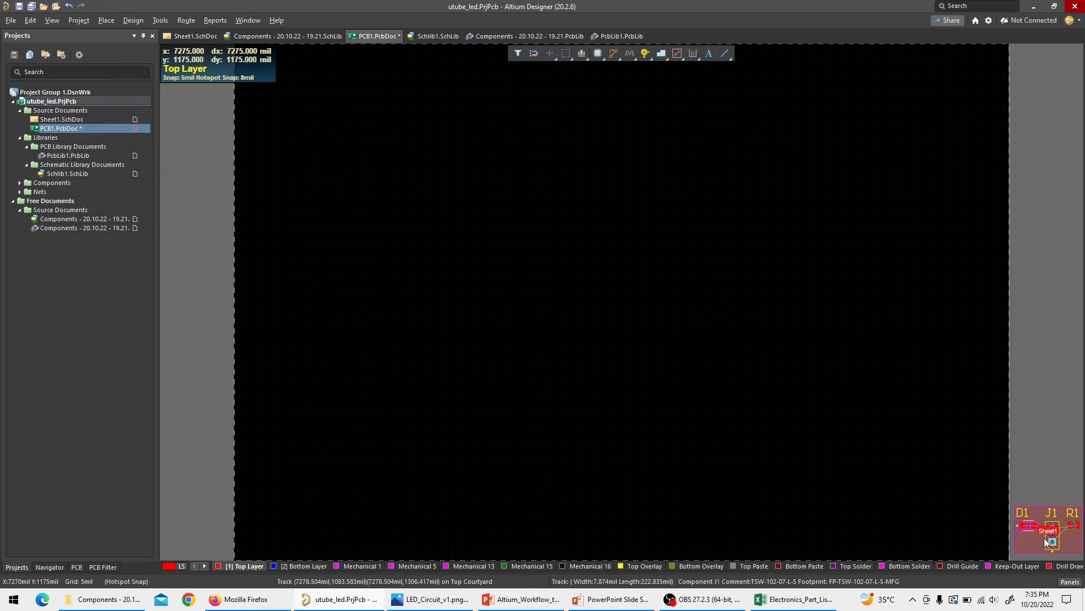
# Delete the Sheet1 room and move D1, J1 and R1 together into the upper-left area of the board.
pyautogui.click(1029, 545)
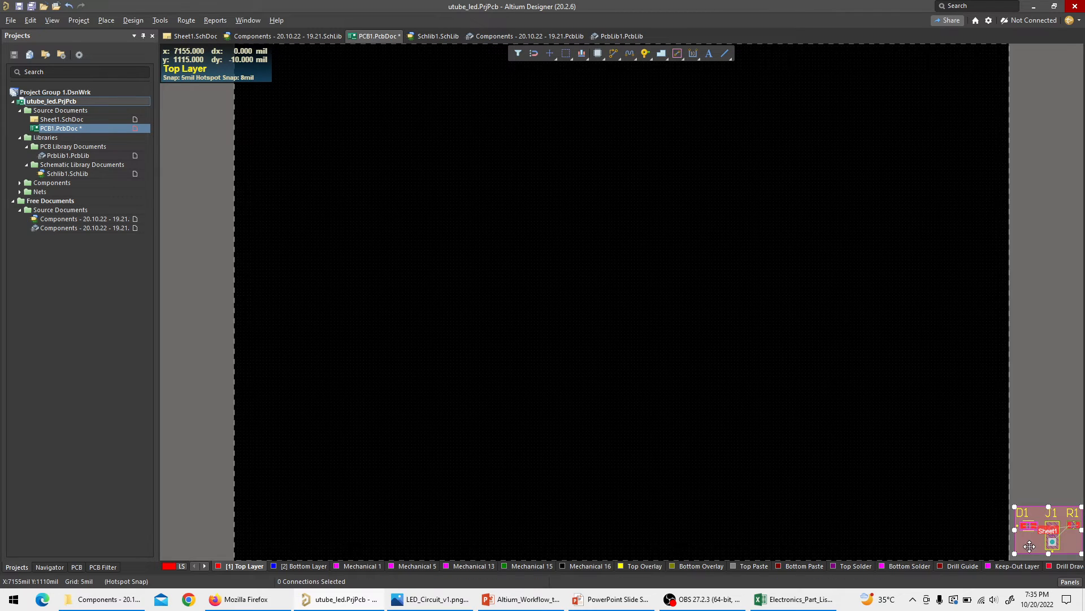
pyautogui.press('Delete')
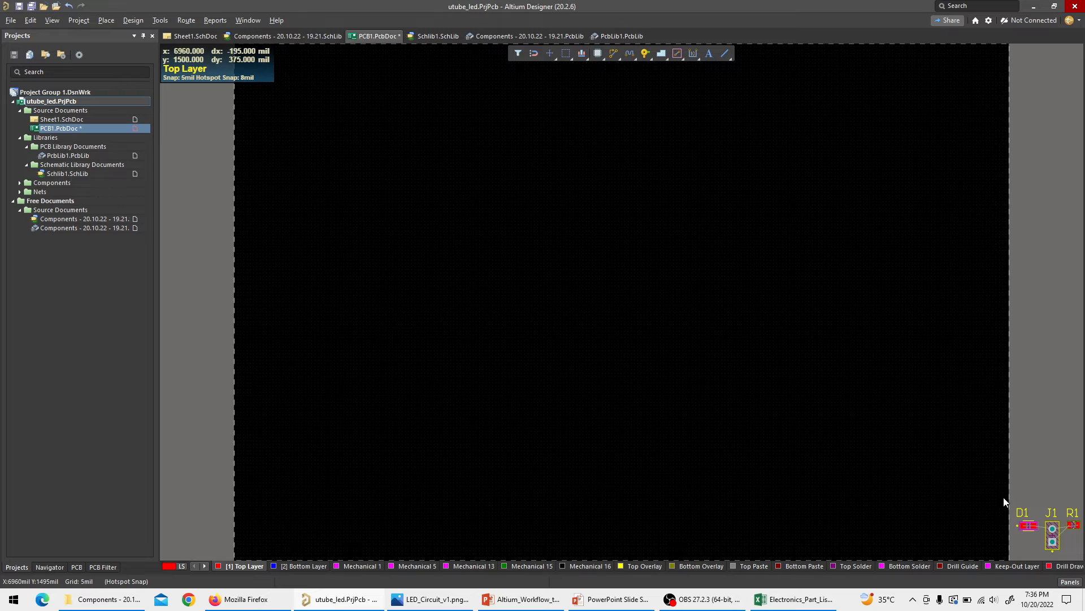
pyautogui.keyDown('ctrl'); pyautogui.scroll(-1, 1020, 475); pyautogui.keyUp('ctrl')
pyautogui.keyDown('ctrl'); pyautogui.scroll(-1, 1020, 475); pyautogui.keyUp('ctrl')
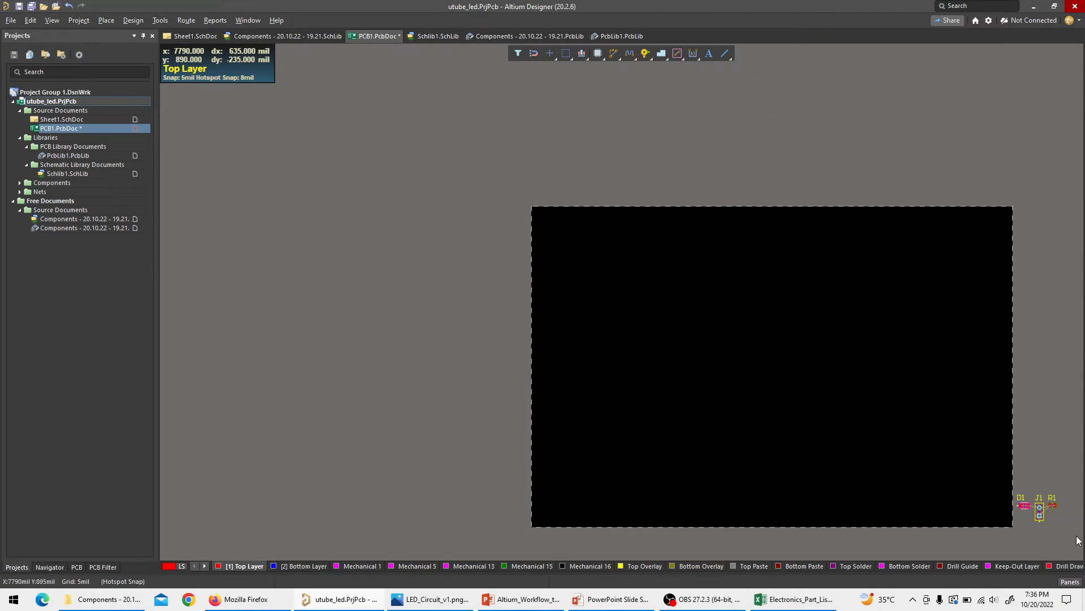
pyautogui.moveTo(1077, 535); pyautogui.dragTo(1009, 470)
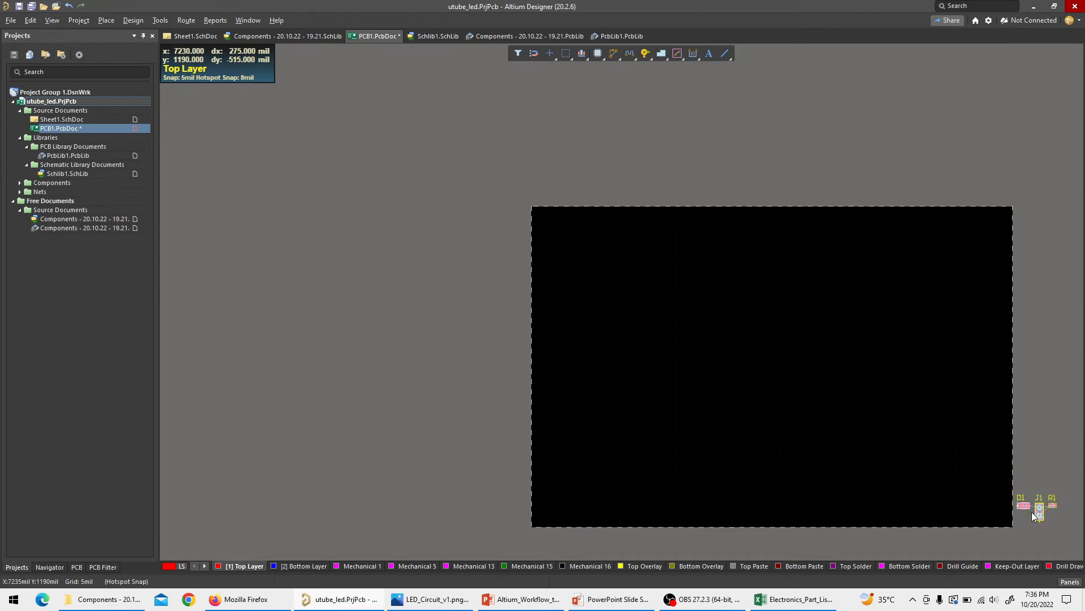
pyautogui.moveTo(1030, 511); pyautogui.dragTo(695, 322)
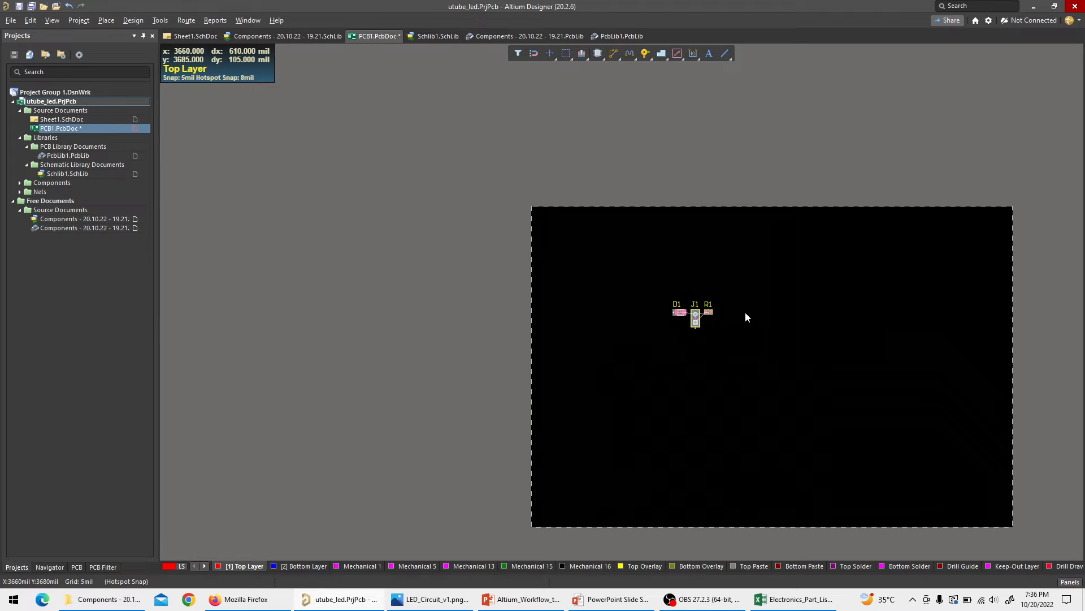
# Switch the PCB document to board planning mode.
pyautogui.keyDown('ctrl'); pyautogui.scroll(2, 653, 343); pyautogui.keyUp('ctrl')
pyautogui.keyDown('ctrl'); pyautogui.scroll(-4, 681, 321); pyautogui.keyUp('ctrl')
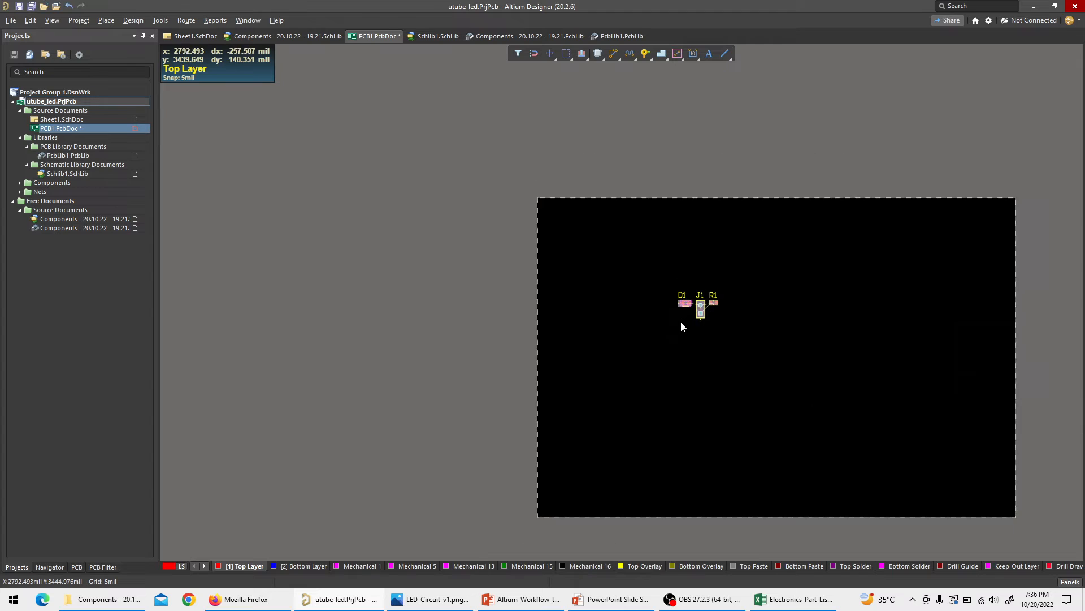
pyautogui.click(79, 21)
pyautogui.moveTo(52, 21)
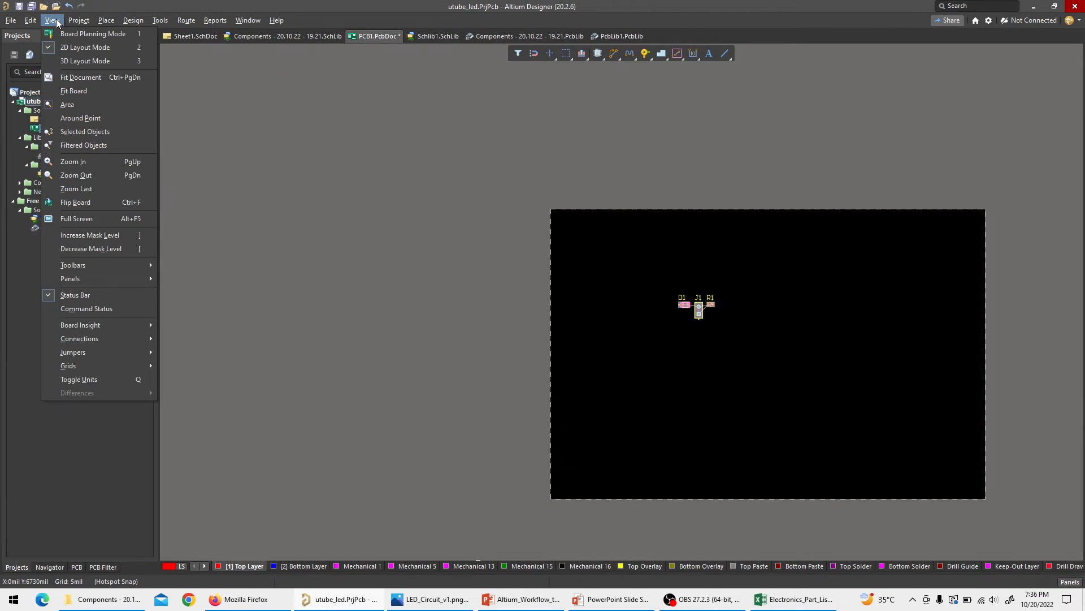
pyautogui.click(96, 34)
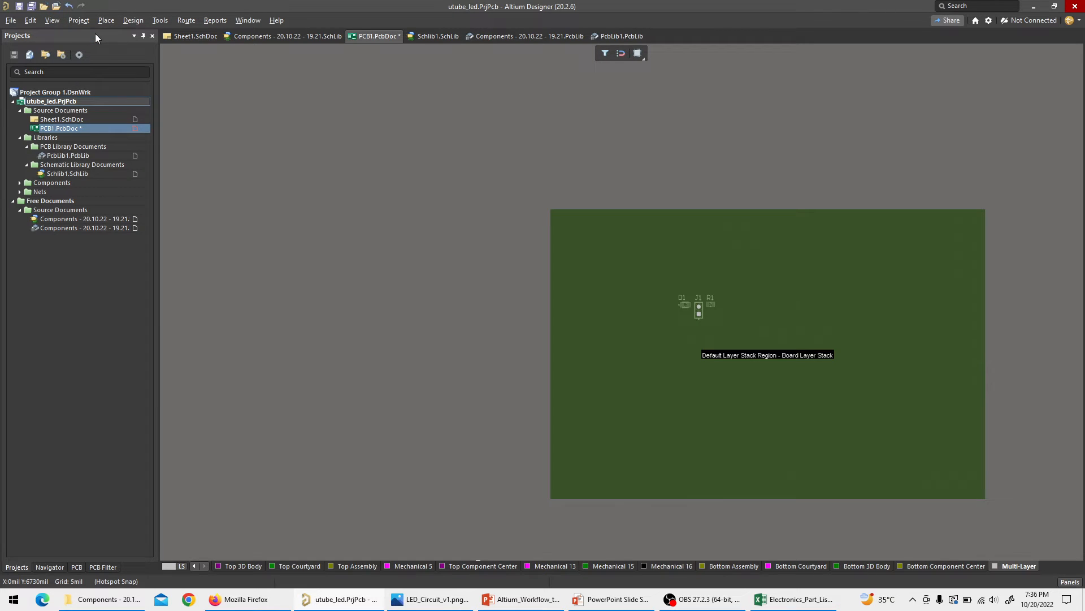
# Edit the board shape by pulling all four edges inward to form a small, nearly square board around the three components.
pyautogui.click(127, 22)
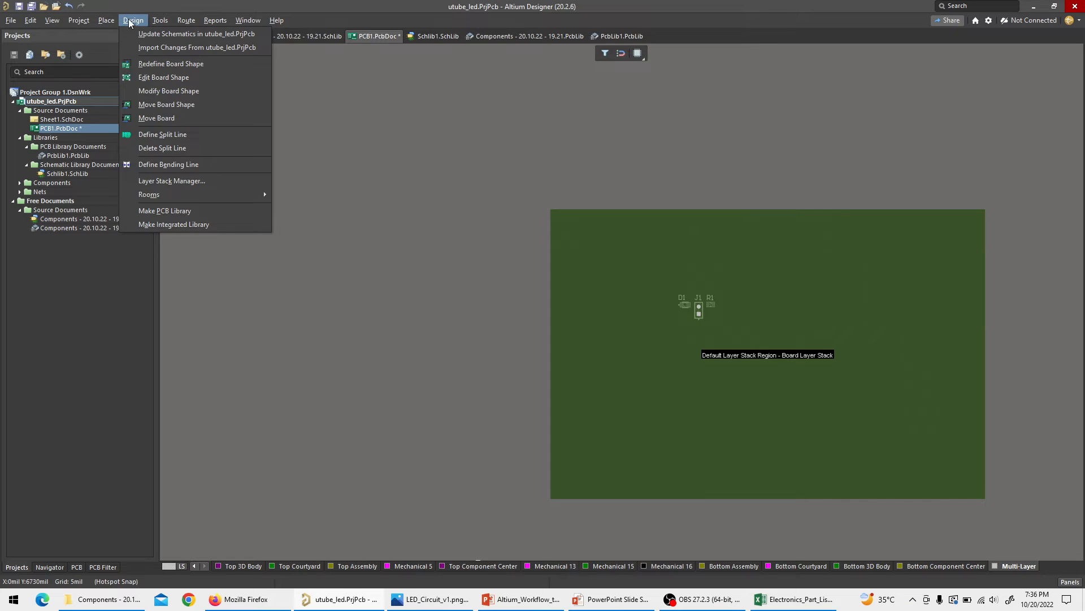
pyautogui.click(129, 21)
pyautogui.click(160, 21)
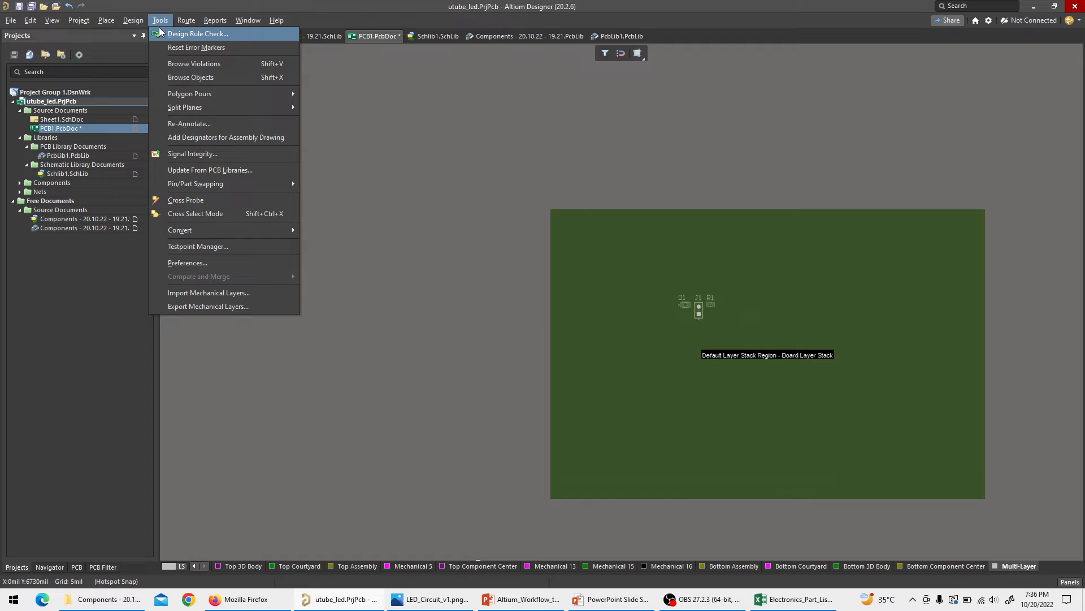
pyautogui.click(132, 21)
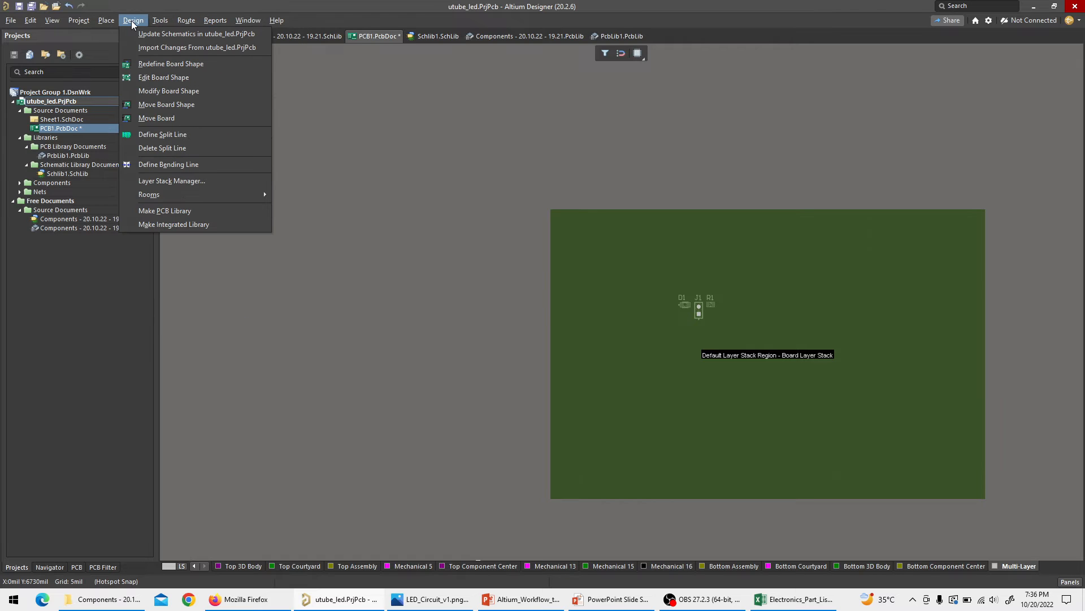
pyautogui.click(165, 79)
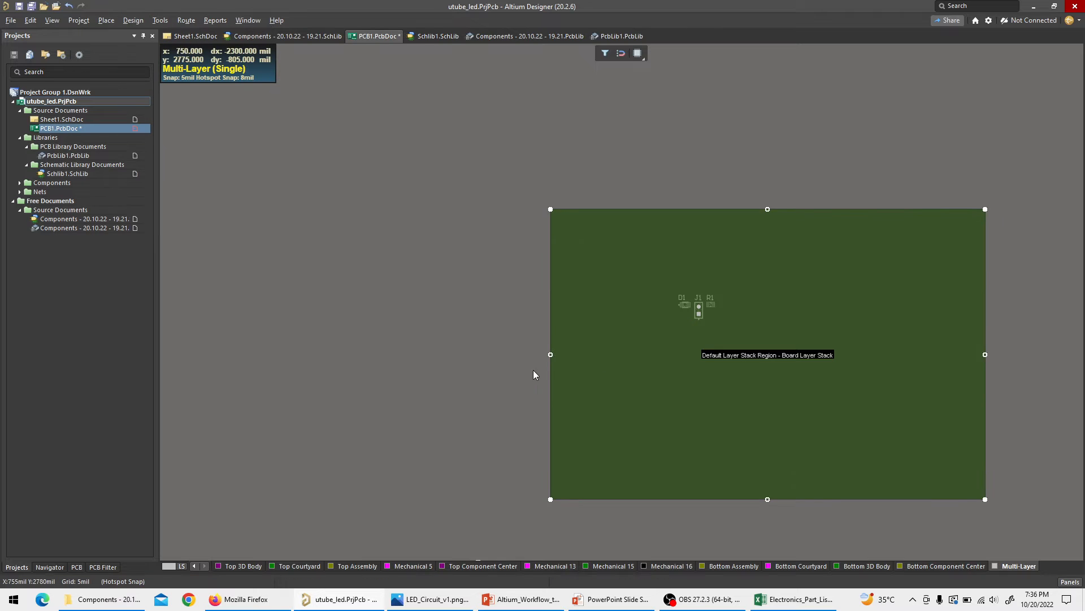
pyautogui.moveTo(552, 354); pyautogui.dragTo(673, 355)
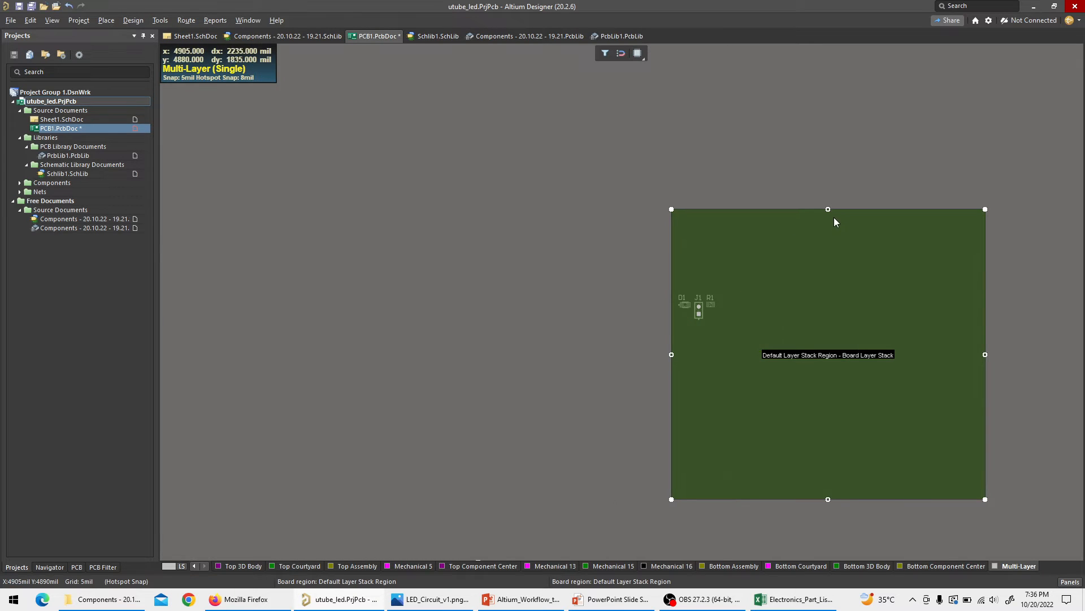
pyautogui.moveTo(828, 209); pyautogui.dragTo(828, 274)
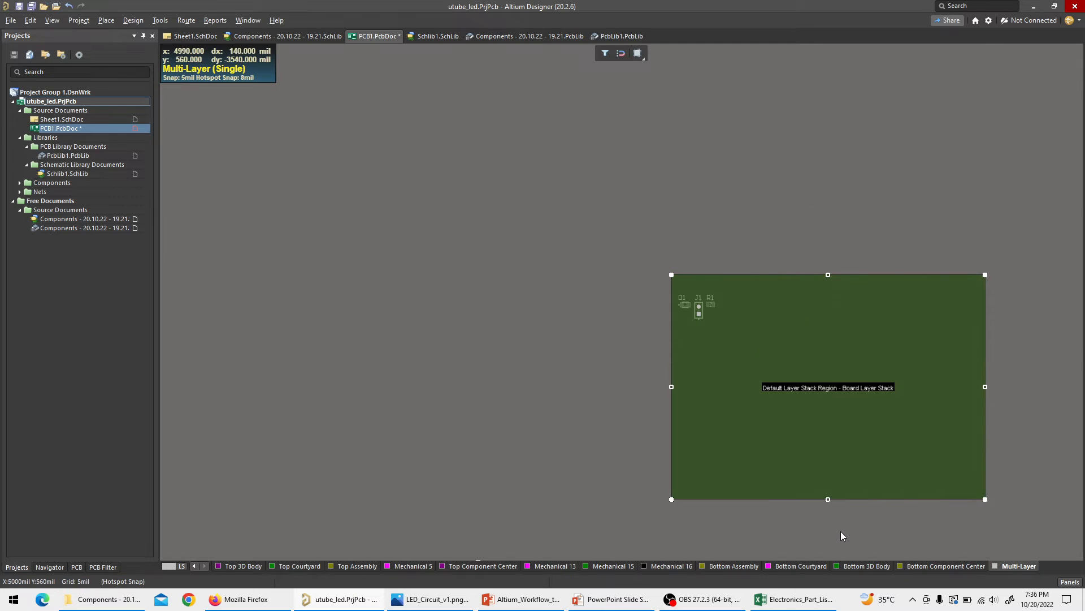
pyautogui.moveTo(828, 499); pyautogui.dragTo(828, 357)
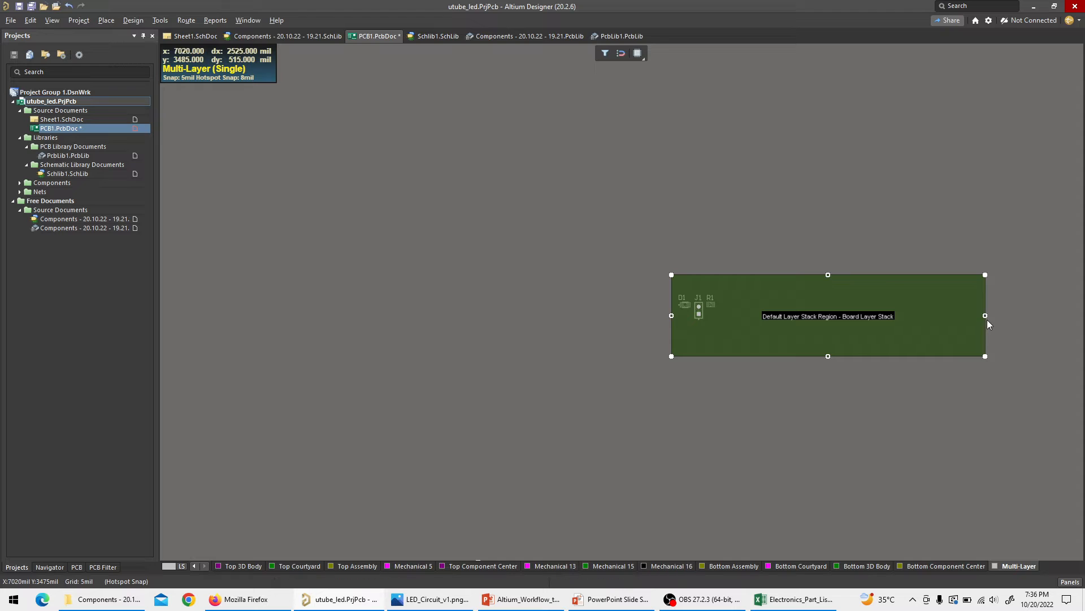
pyautogui.moveTo(986, 315); pyautogui.dragTo(756, 325)
pyautogui.click(670, 321)
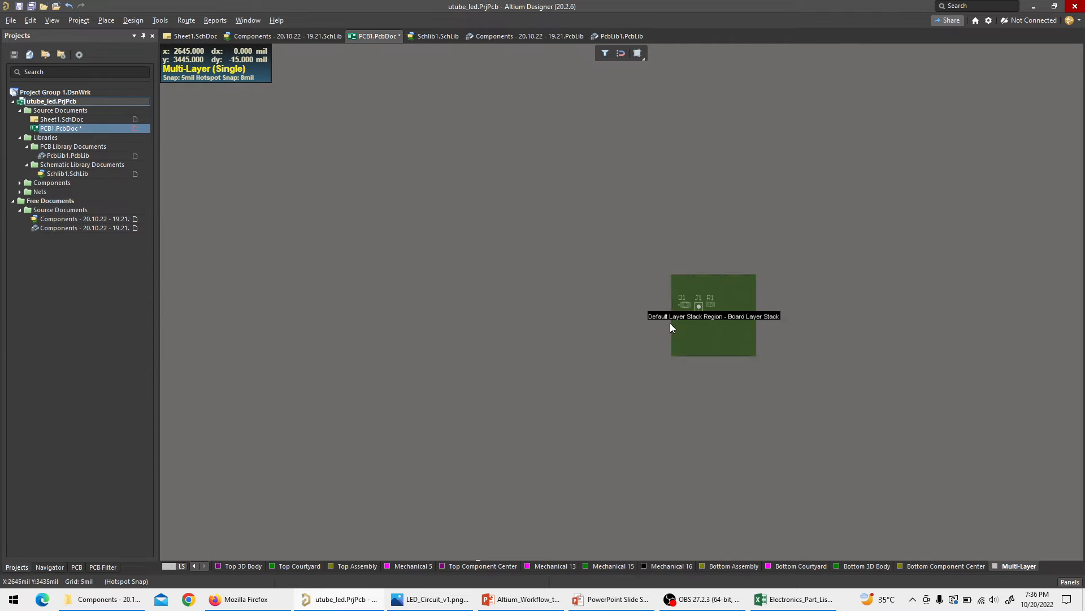
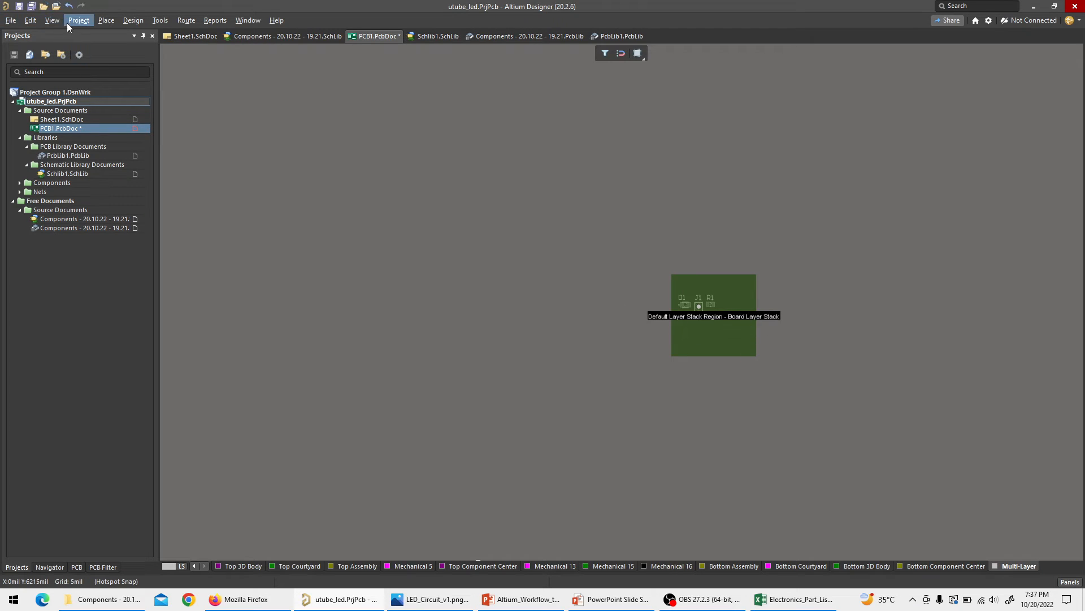
# Set the PCB's relative origin at the lower-left corner of the resized board.
pyautogui.click(35, 23)
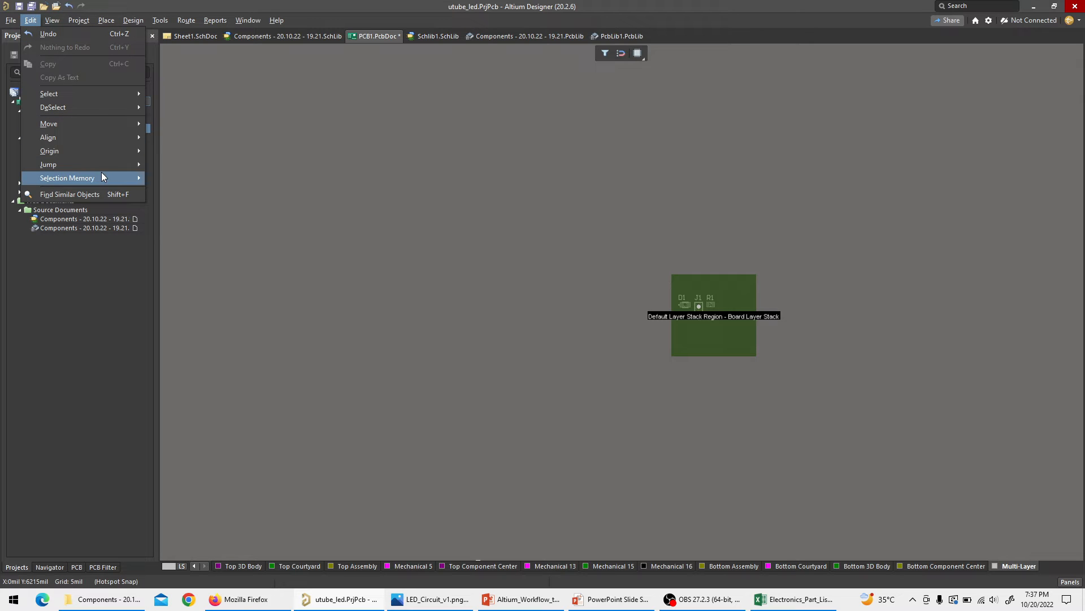
pyautogui.moveTo(106, 157)
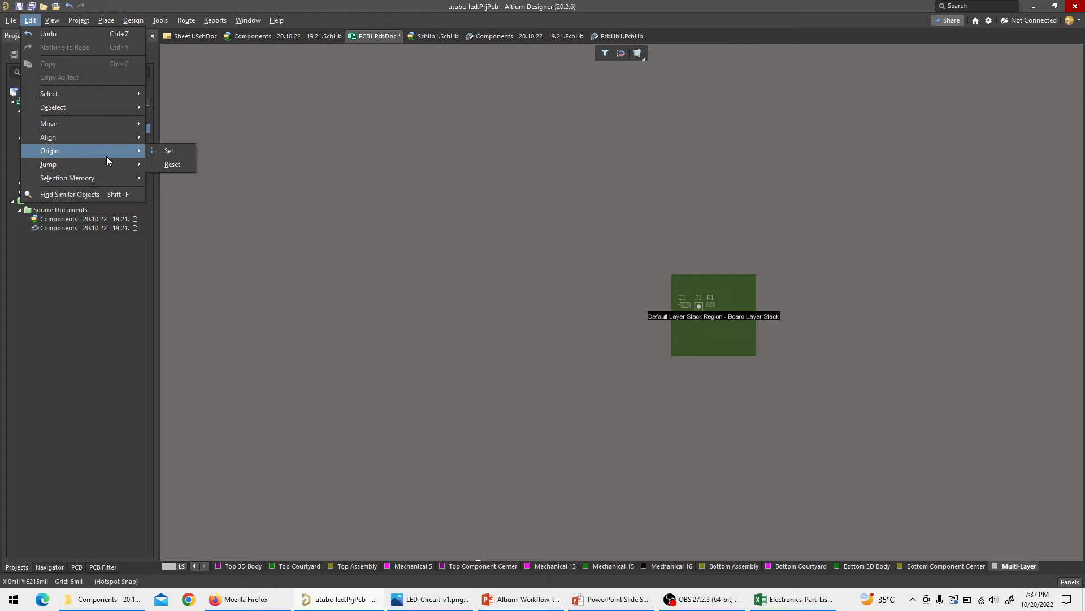
pyautogui.click(169, 151)
pyautogui.keyDown('ctrl'); pyautogui.scroll(8, 653, 370); pyautogui.keyUp('ctrl')
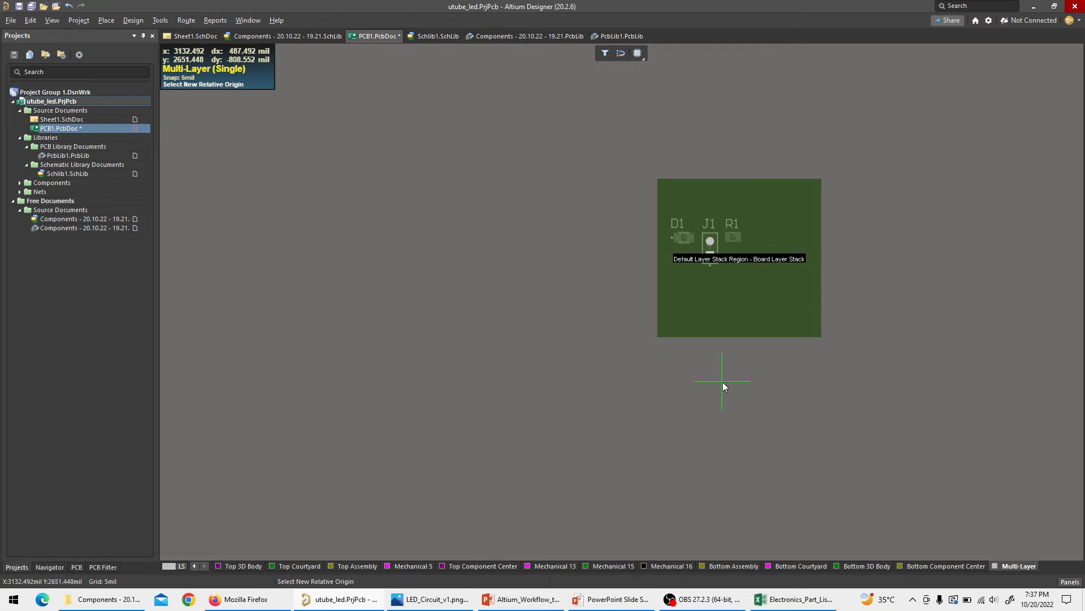
pyautogui.keyDown('ctrl'); pyautogui.scroll(1, 595, 306); pyautogui.keyUp('ctrl')
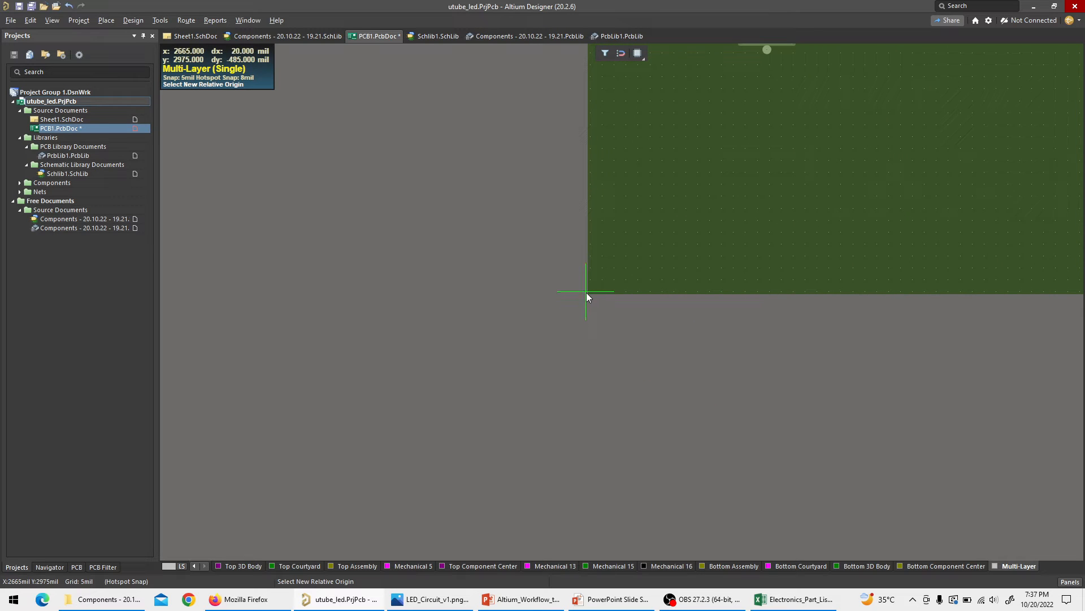
pyautogui.click(588, 294)
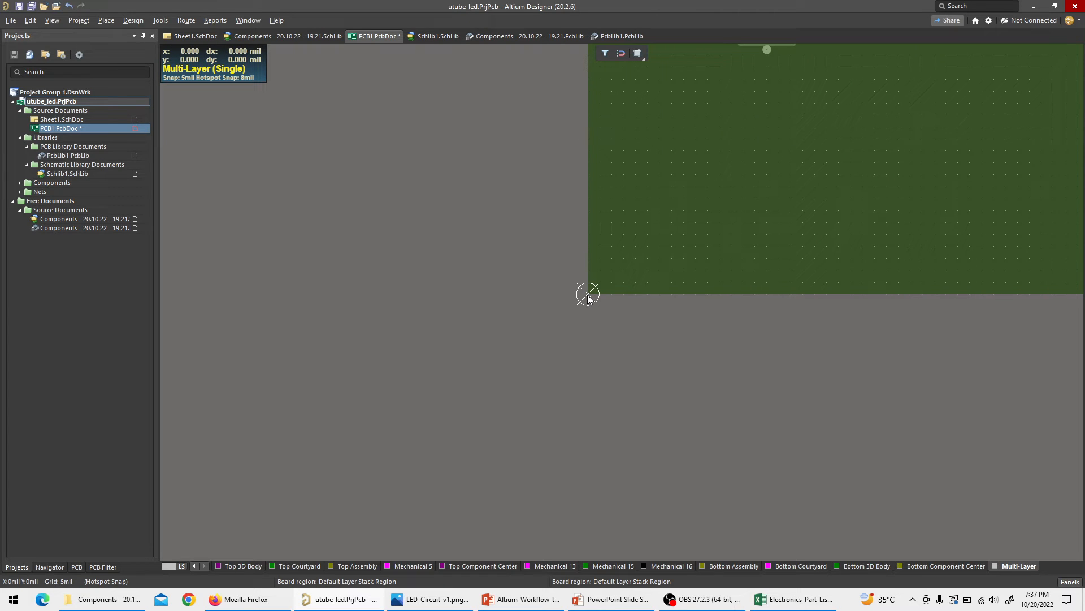
# Fit the board to the view and return the PCB document to 2D layout mode.
pyautogui.keyDown('ctrl'); pyautogui.scroll(-1, 619, 268); pyautogui.keyUp('ctrl')
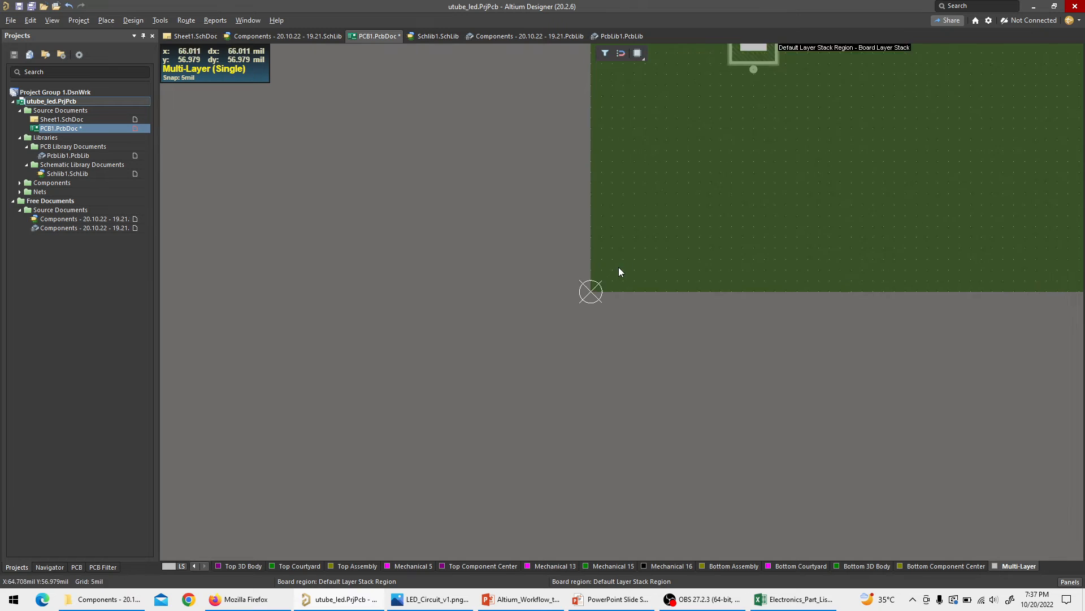
pyautogui.keyDown('ctrl'); pyautogui.scroll(-1, 496, 214); pyautogui.keyUp('ctrl')
pyautogui.click(52, 20)
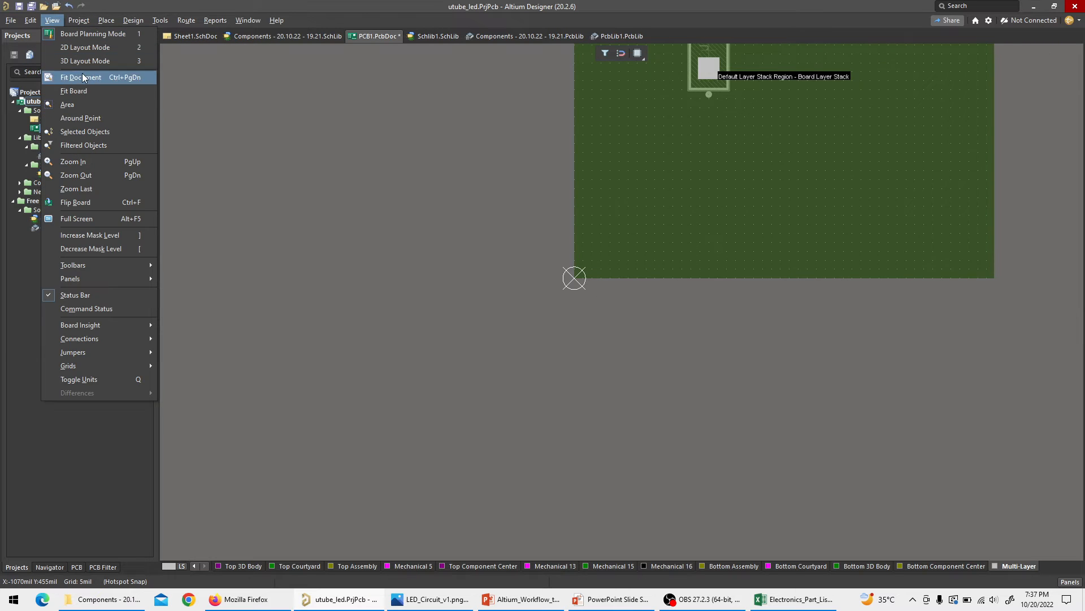
pyautogui.click(86, 91)
pyautogui.keyDown('ctrl'); pyautogui.scroll(1, 699, 105); pyautogui.keyUp('ctrl')
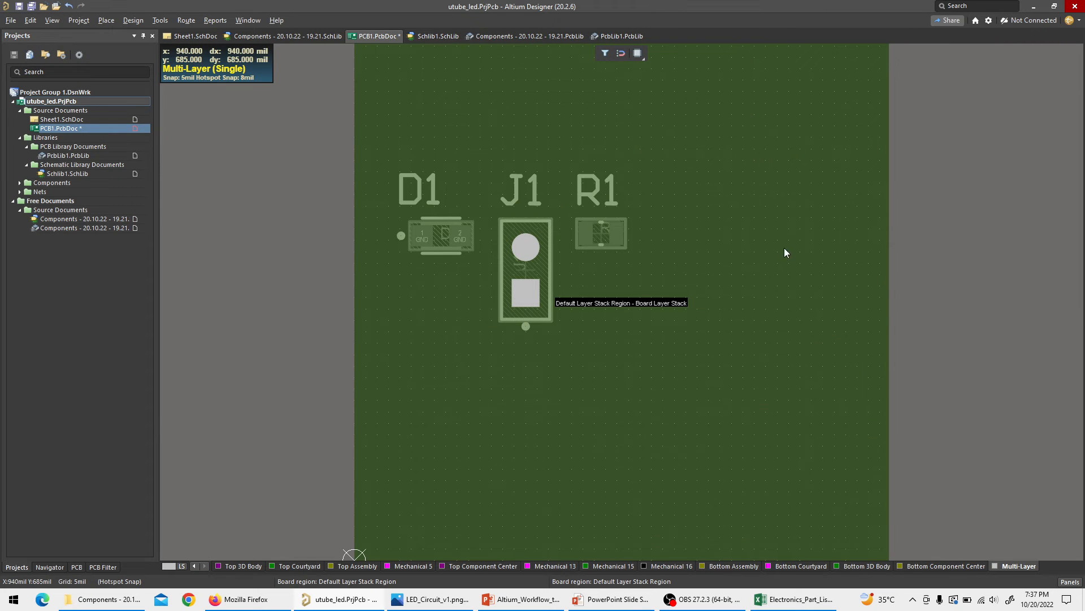
pyautogui.scroll(4, 638, 206)
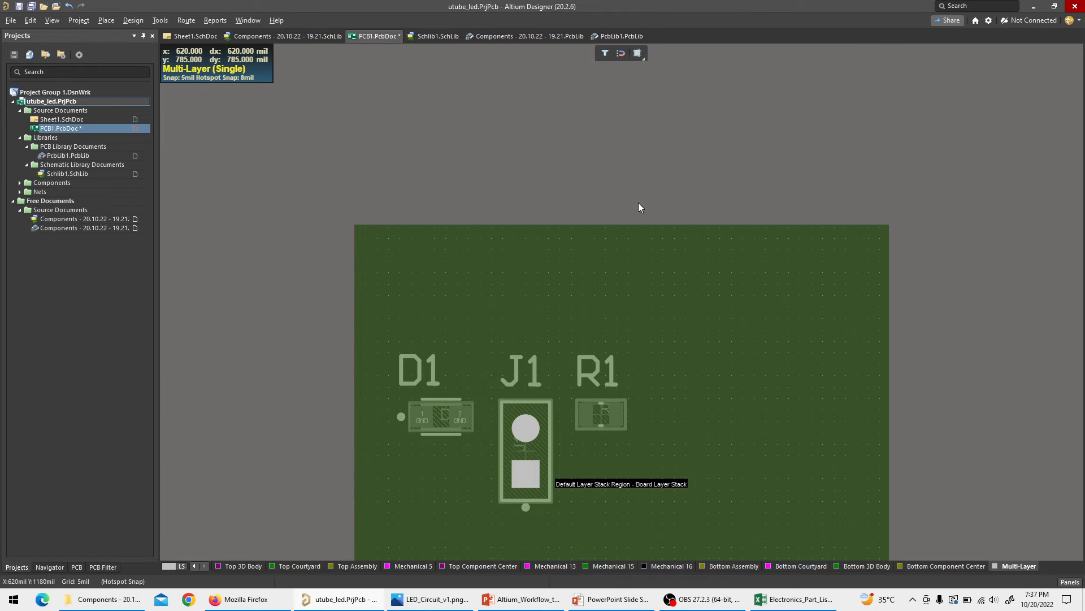
pyautogui.scroll(-3, 639, 207)
pyautogui.scroll(-1, 638, 204)
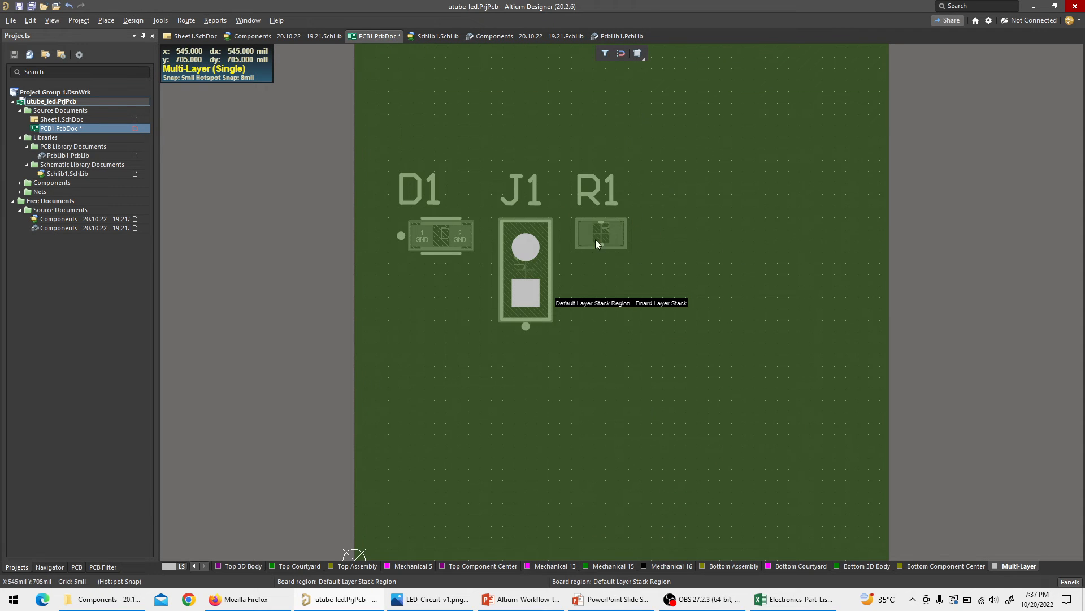
pyautogui.click(85, 23)
pyautogui.moveTo(52, 20)
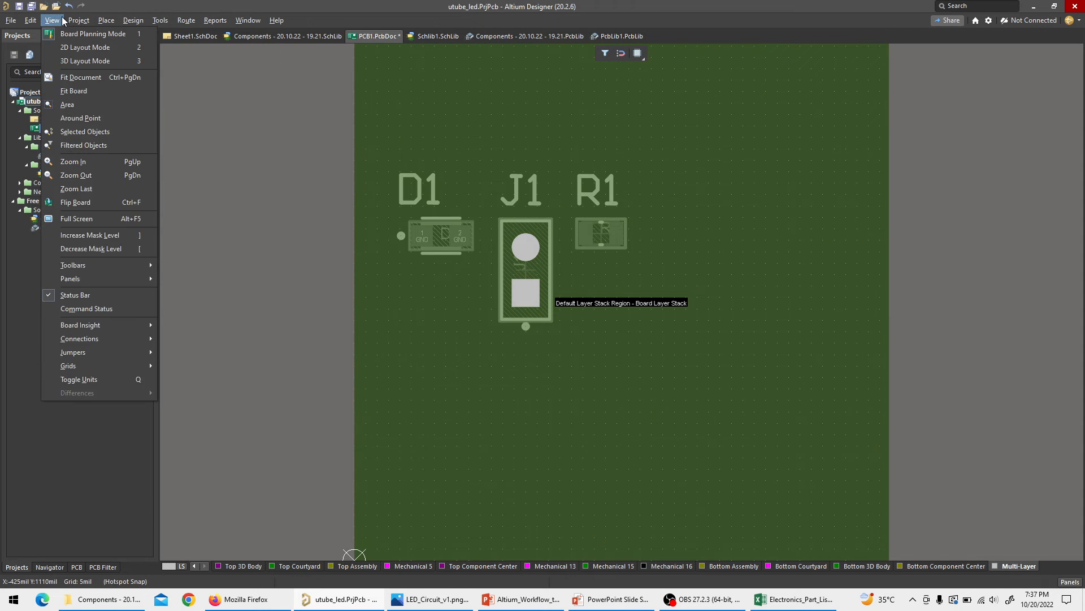
pyautogui.click(74, 50)
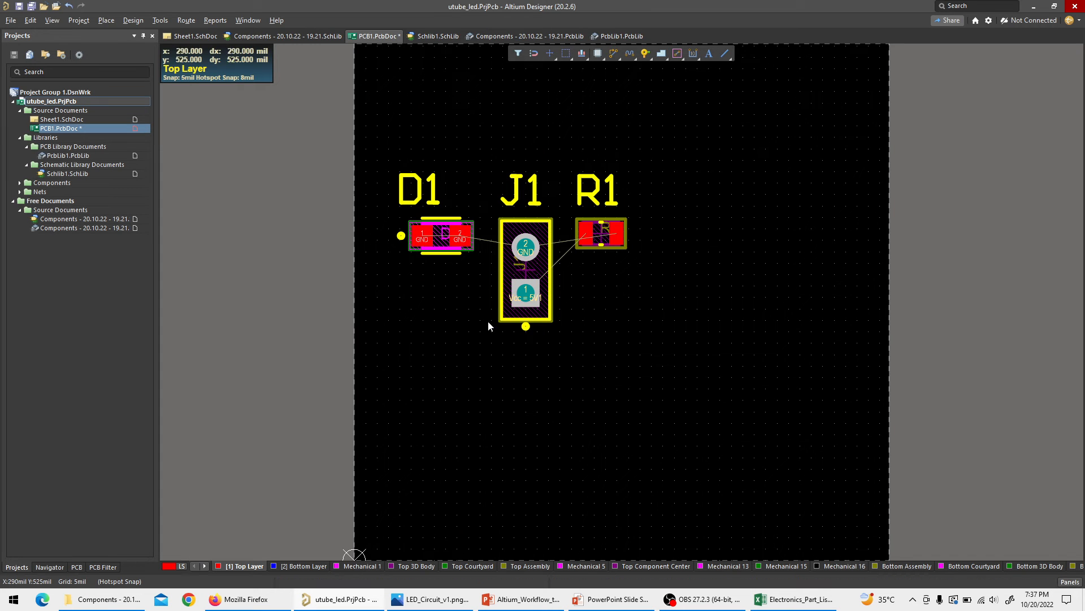
# Move J1 toward the board's right edge and arrange R1 above D1 on the left half of the board.
pyautogui.moveTo(523, 288); pyautogui.dragTo(762, 293)
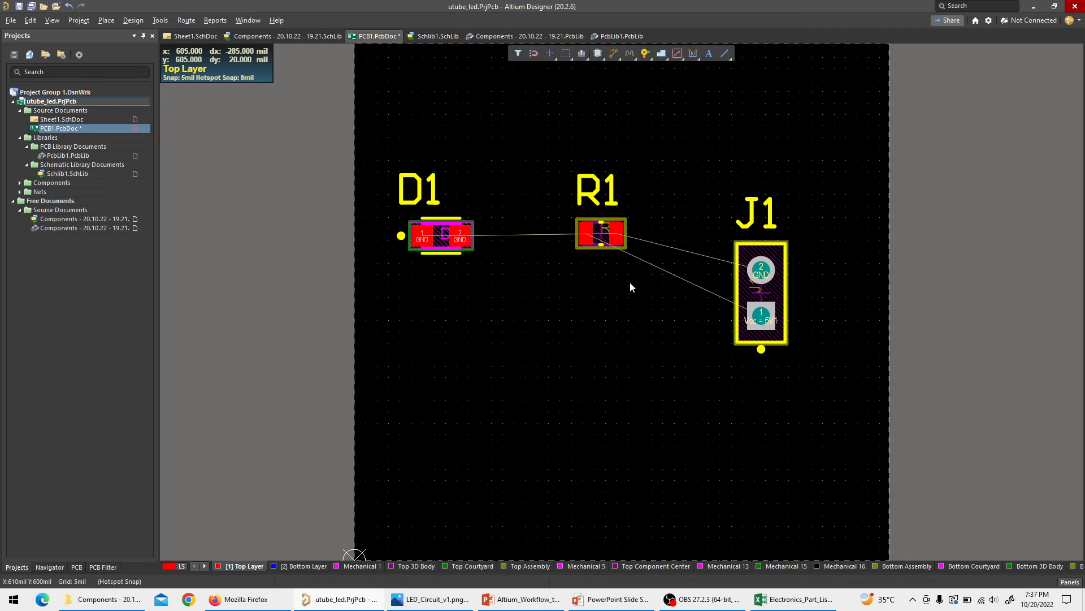
pyautogui.moveTo(435, 238); pyautogui.dragTo(500, 411)
pyautogui.moveTo(594, 233); pyautogui.dragTo(494, 234)
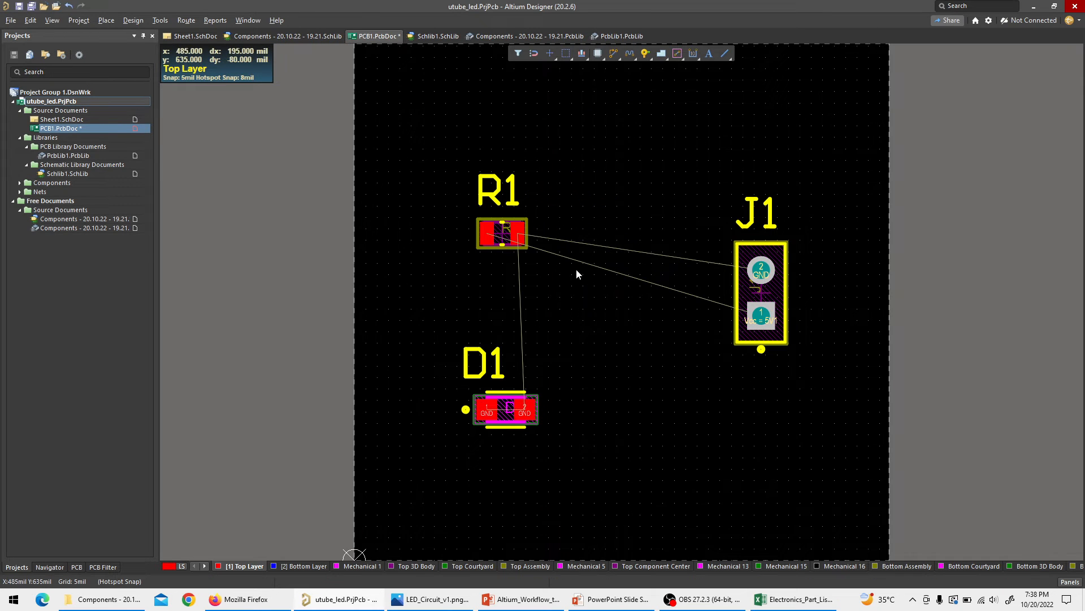
pyautogui.moveTo(481, 248); pyautogui.dragTo(515, 241)
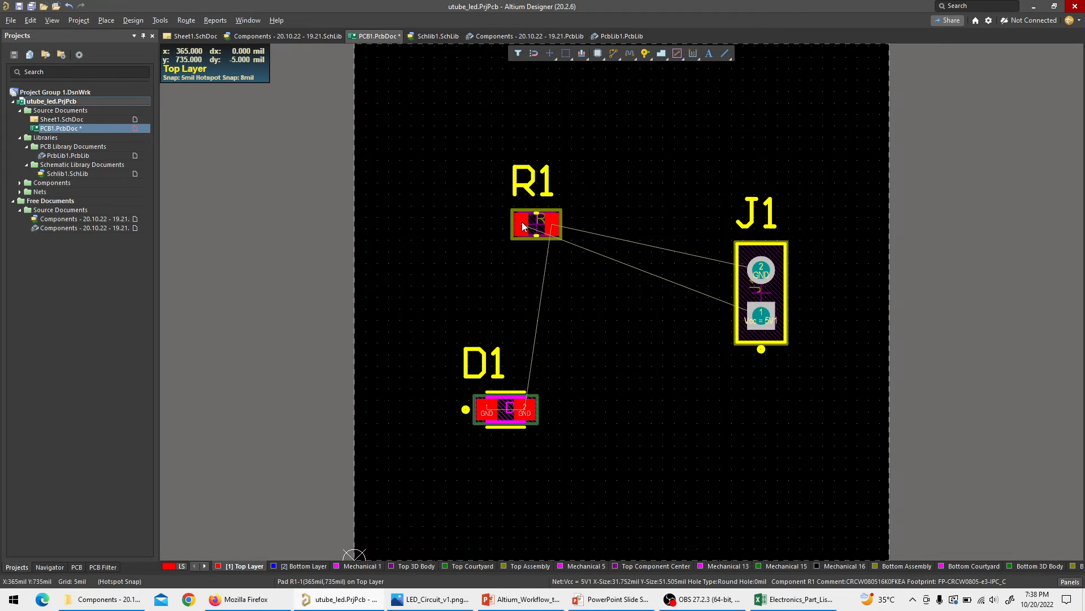
pyautogui.moveTo(522, 225)
pyautogui.mouseDown()
pyautogui.moveTo(505, 215)
pyautogui.moveTo(509, 236)
pyautogui.mouseUp()
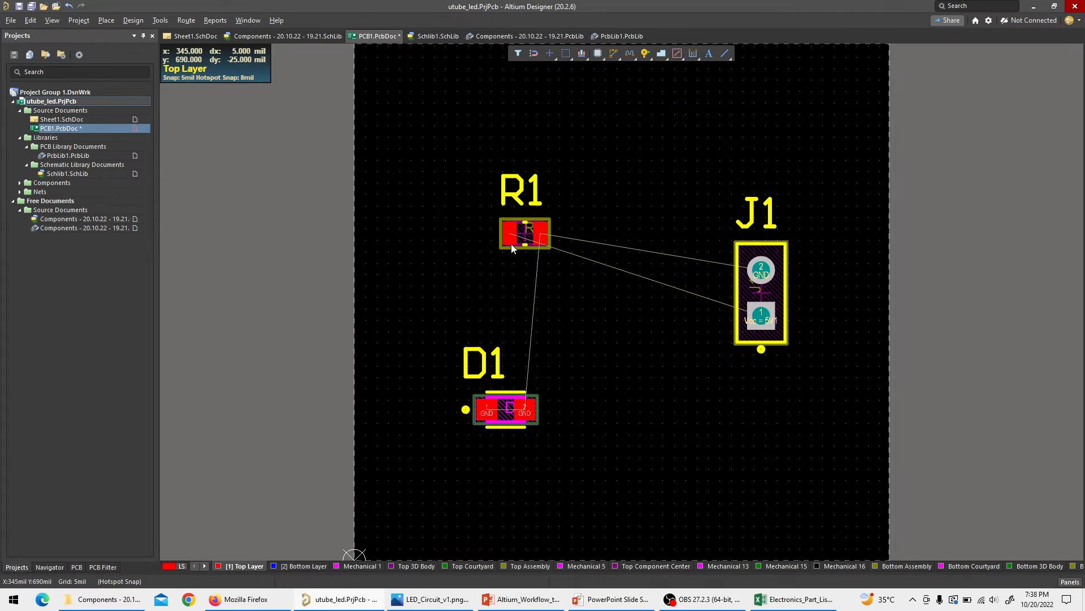
# Rotate R1 to a vertical orientation above D1, with the Vcc pad facing up.
pyautogui.moveTo(511, 237); pyautogui.dragTo(525, 219)
pyautogui.press('space')
pyautogui.press('space')
pyautogui.press('space')
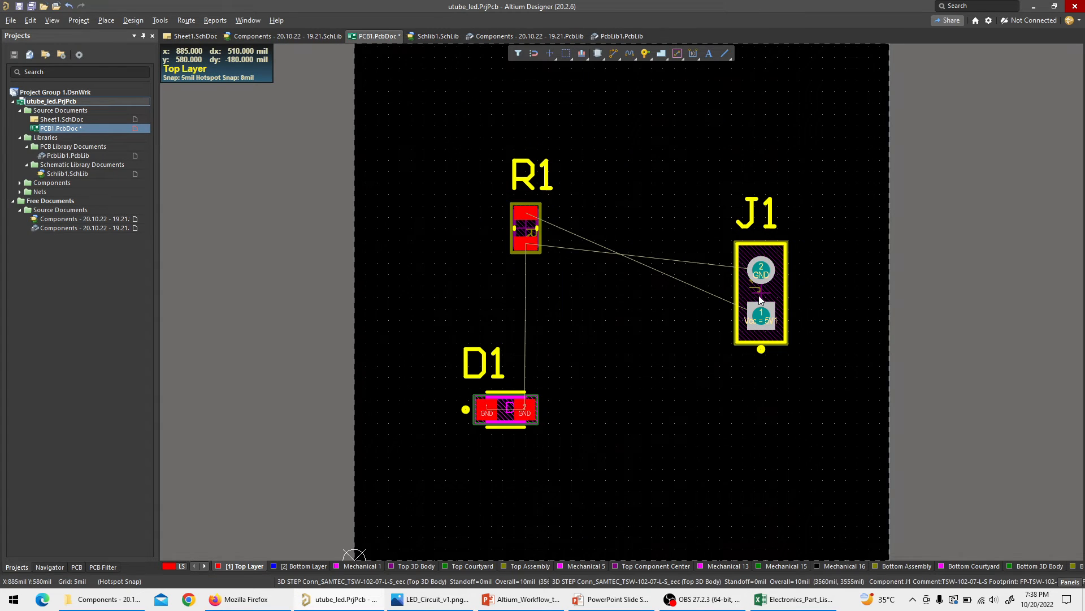
# Rotate J1 by 180 degrees so pin 1 sits above pin 2.
pyautogui.moveTo(767, 294)
pyautogui.mouseDown()
pyautogui.moveTo(760, 239)
pyautogui.moveTo(758, 289)
pyautogui.mouseUp()
pyautogui.press('space')
pyautogui.press('space')
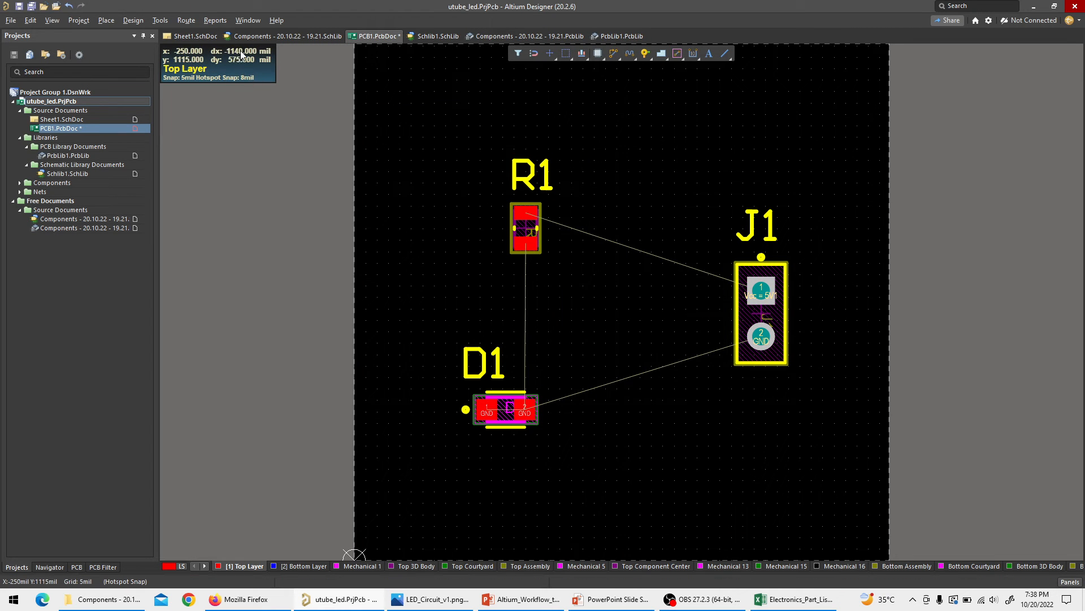
# Place a net label on the schematic wire between R1 and D1 in Sheet1.SchDoc.
pyautogui.click(192, 36)
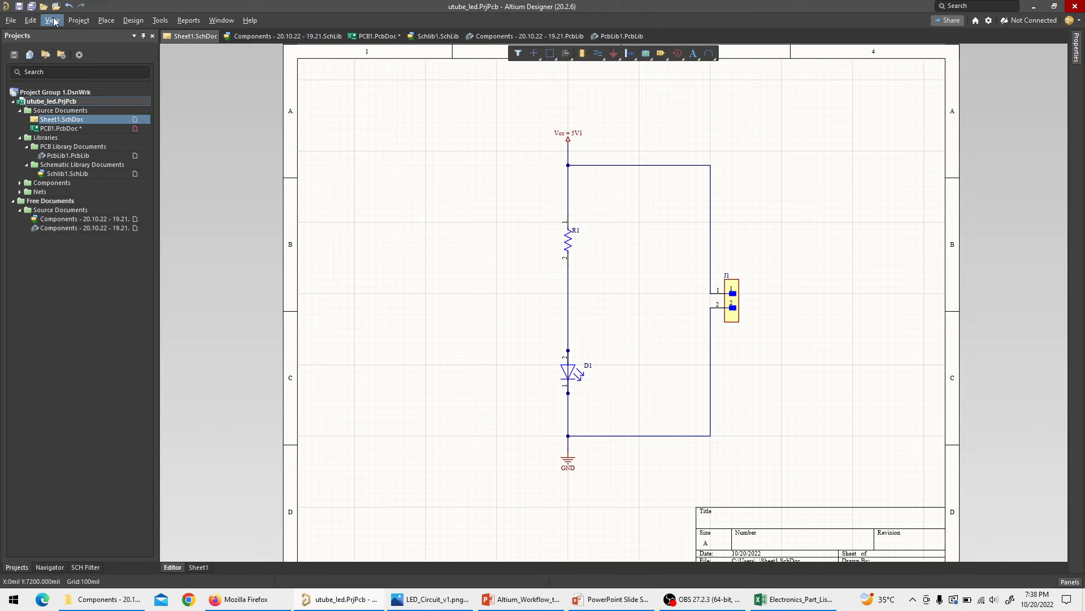
pyautogui.click(106, 20)
pyautogui.click(128, 101)
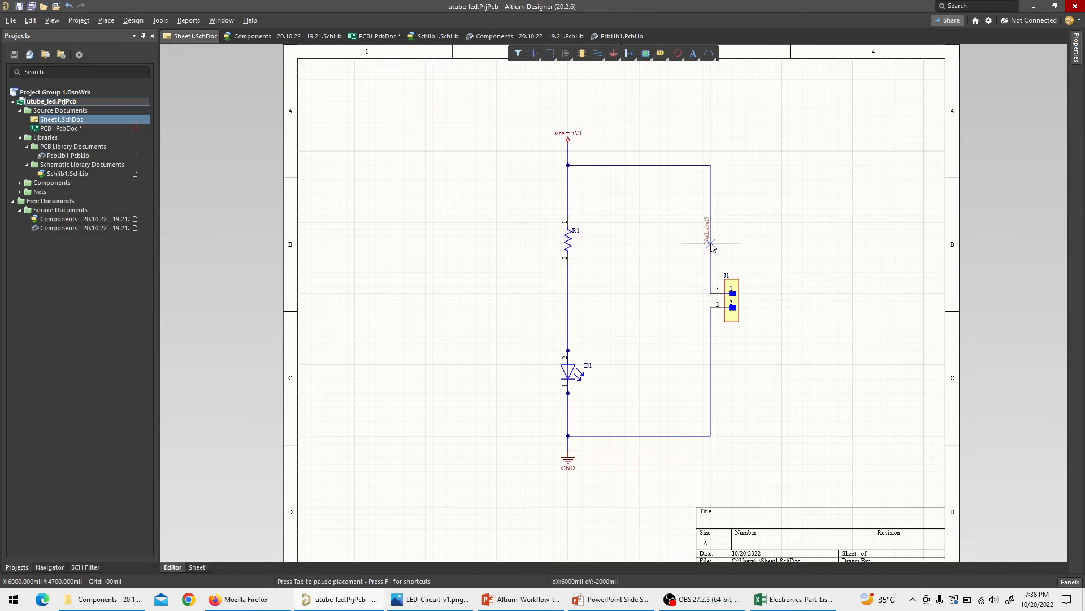
pyautogui.click(570, 316)
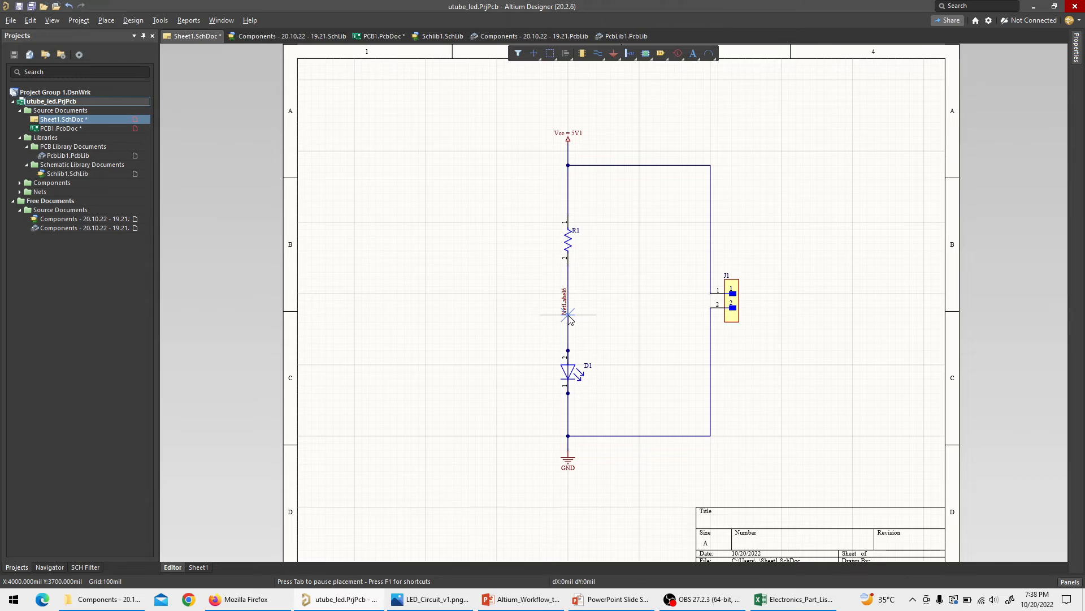
pyautogui.press('Escape')
# Set the new label's net name to led and save the schematic sheet.
pyautogui.click(1075, 56)
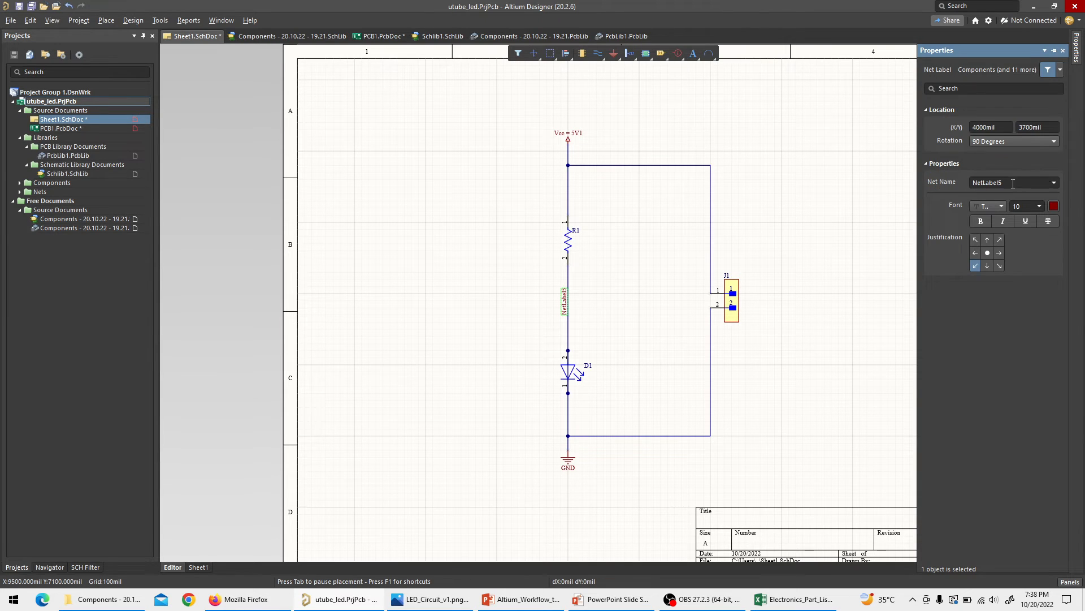
pyautogui.click(1013, 183)
pyautogui.click(892, 264)
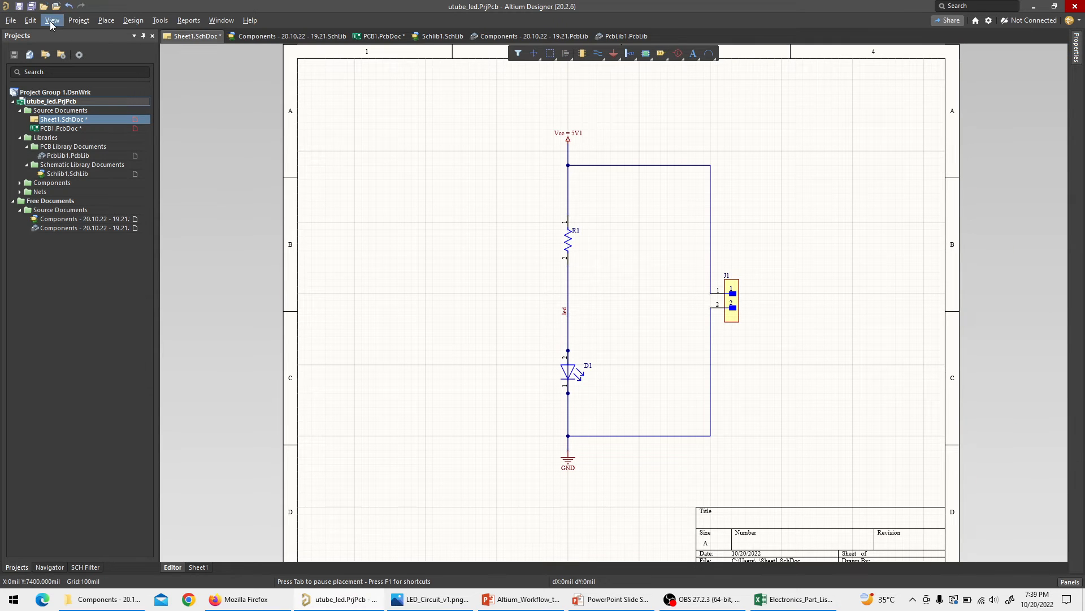
pyautogui.hotkey('ctrl', 's')
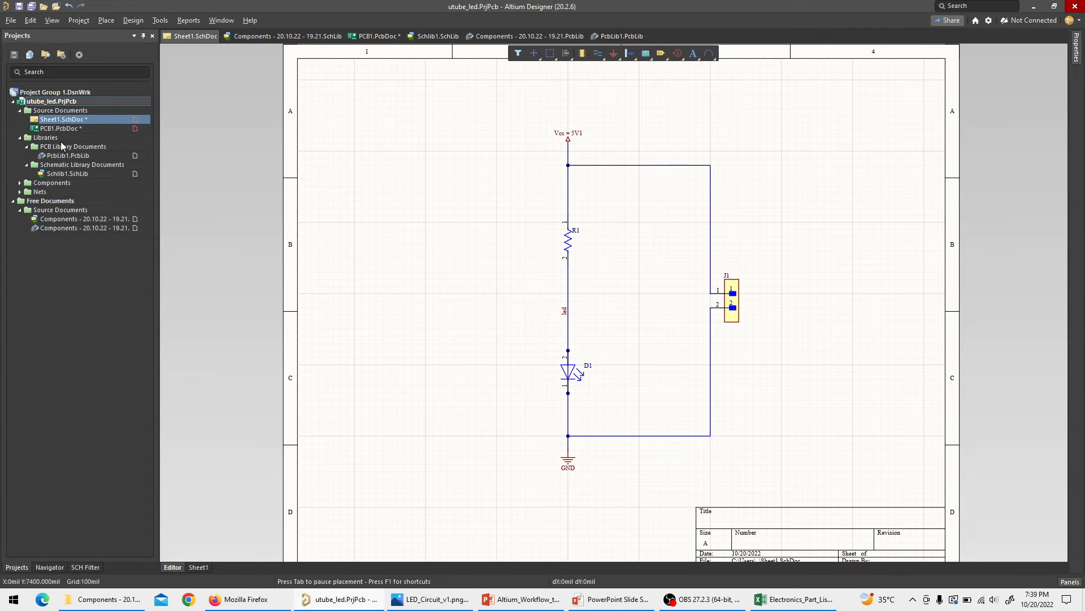
pyautogui.rightClick(61, 121)
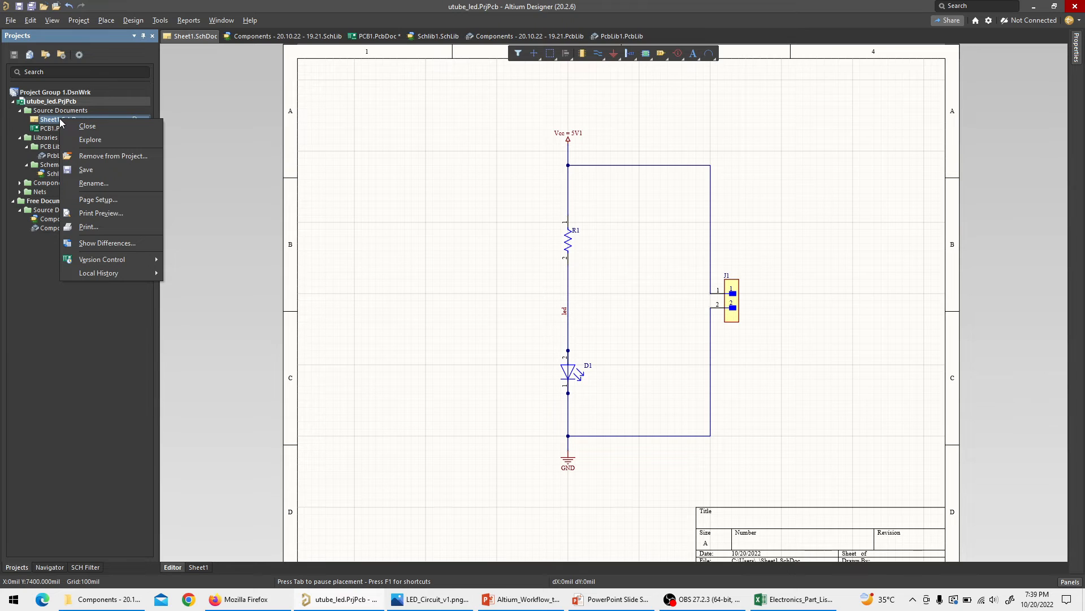
pyautogui.click(44, 353)
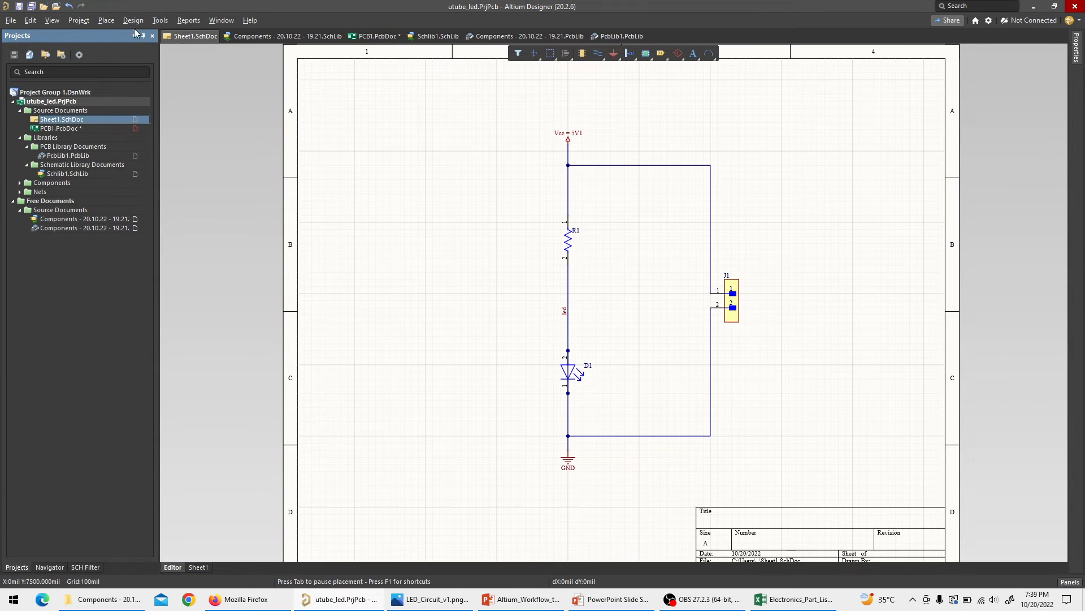
# Update PCB1.PcbDoc from the schematic by executing the engineering change order and closing it.
pyautogui.click(106, 21)
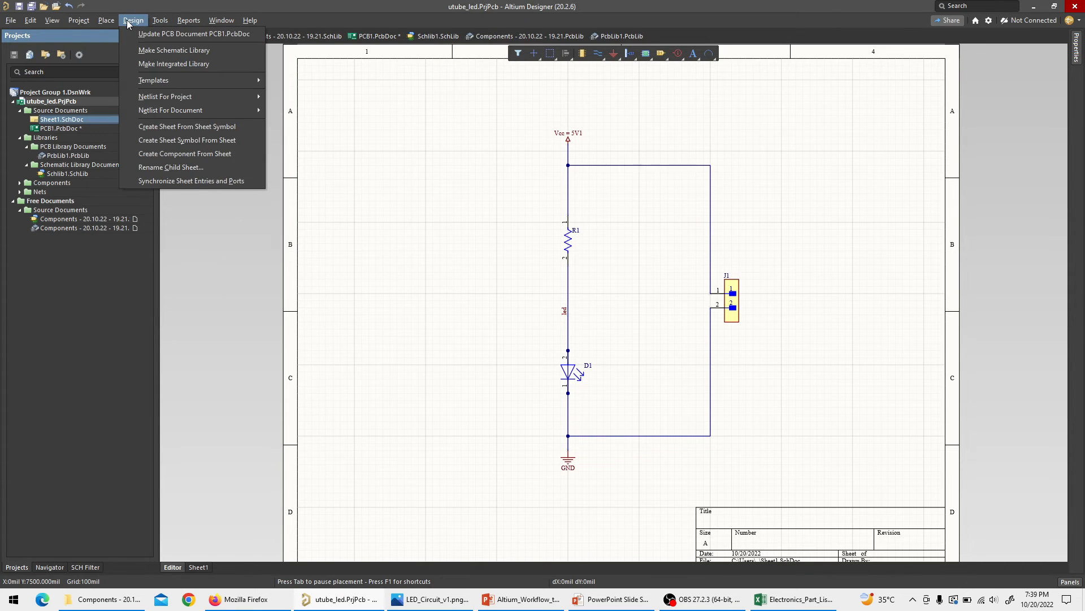
pyautogui.click(145, 35)
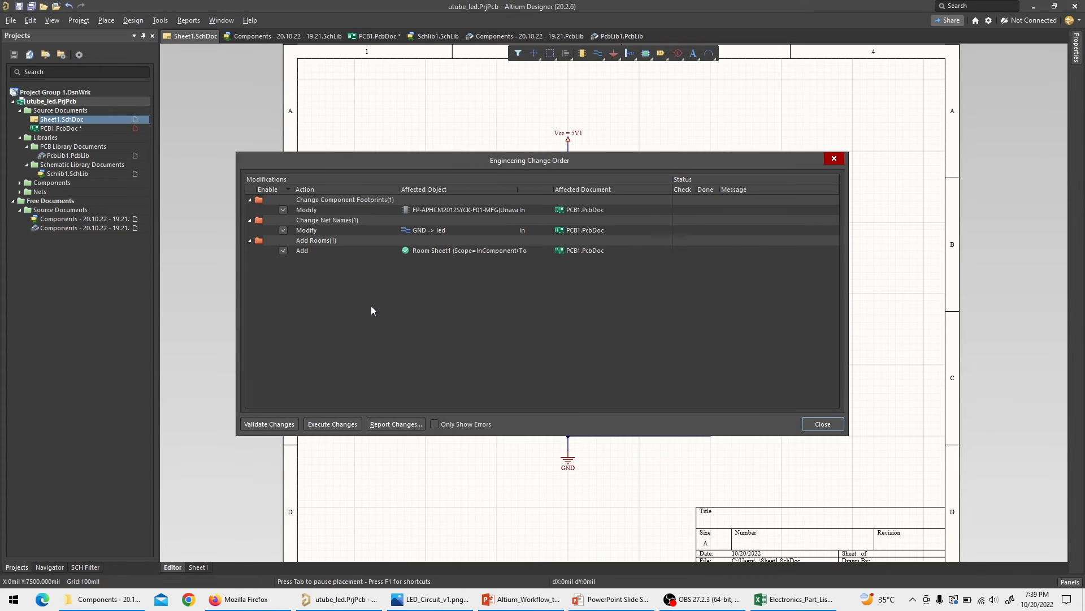
pyautogui.click(333, 424)
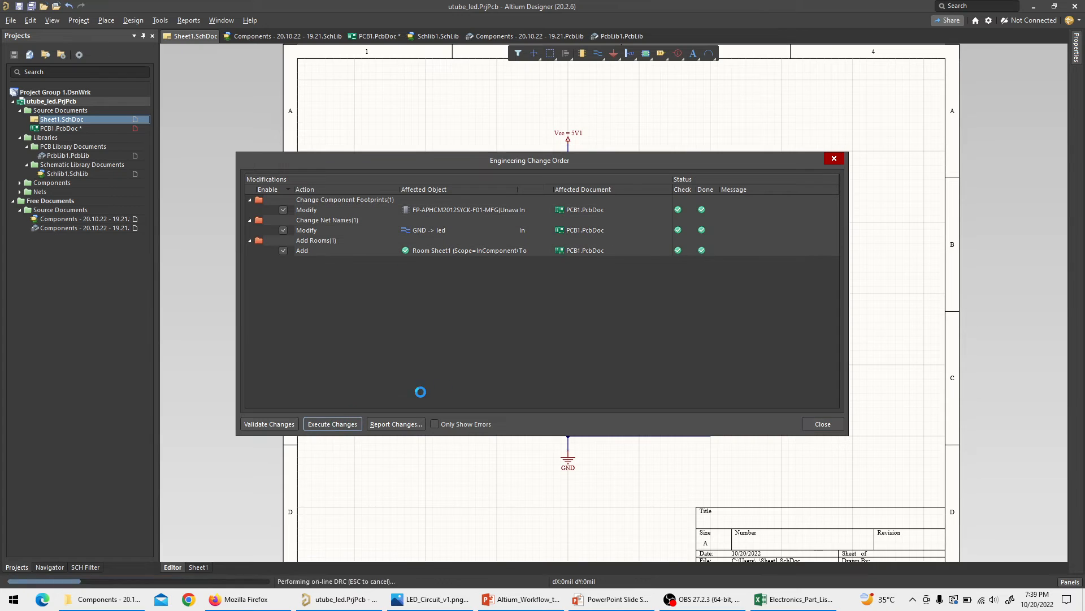
pyautogui.click(823, 424)
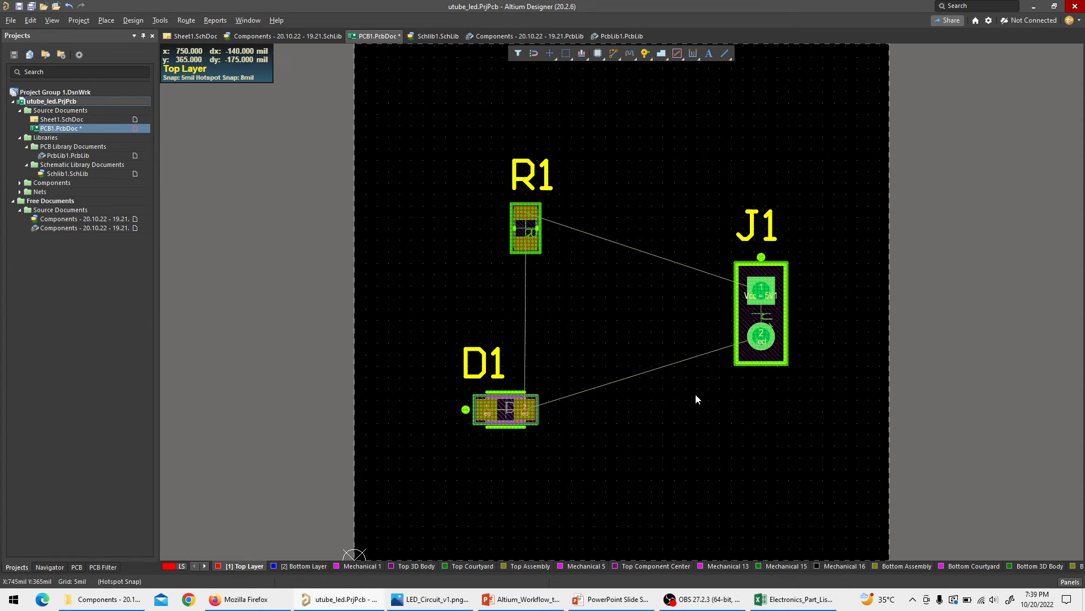
# Reposition D1 lower on the board and shift J1 slightly up toward the right edge.
pyautogui.scroll(-3, 595, 392)
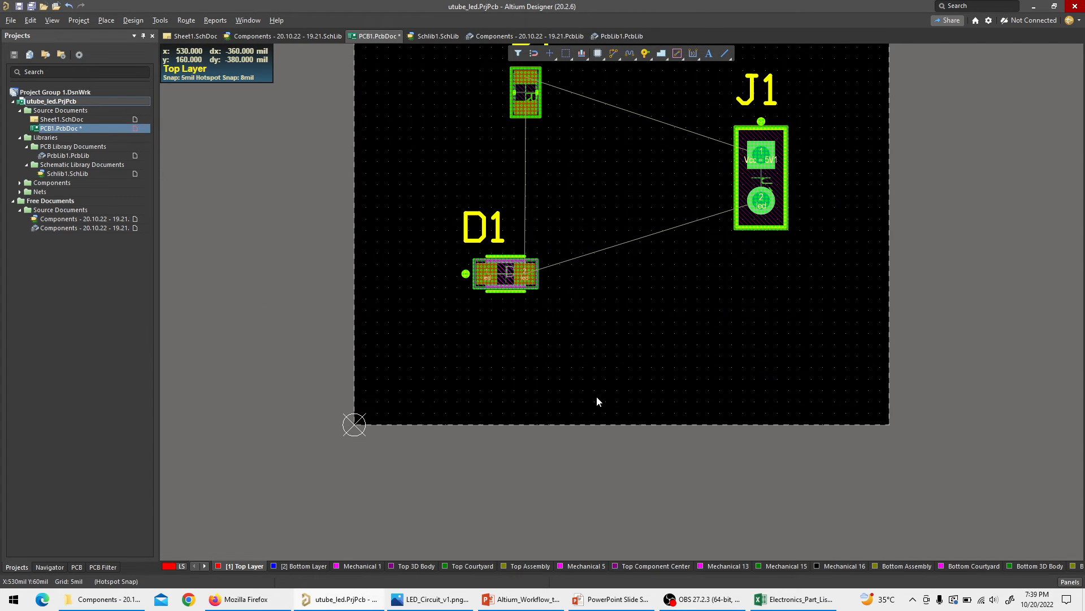
pyautogui.scroll(3, 597, 397)
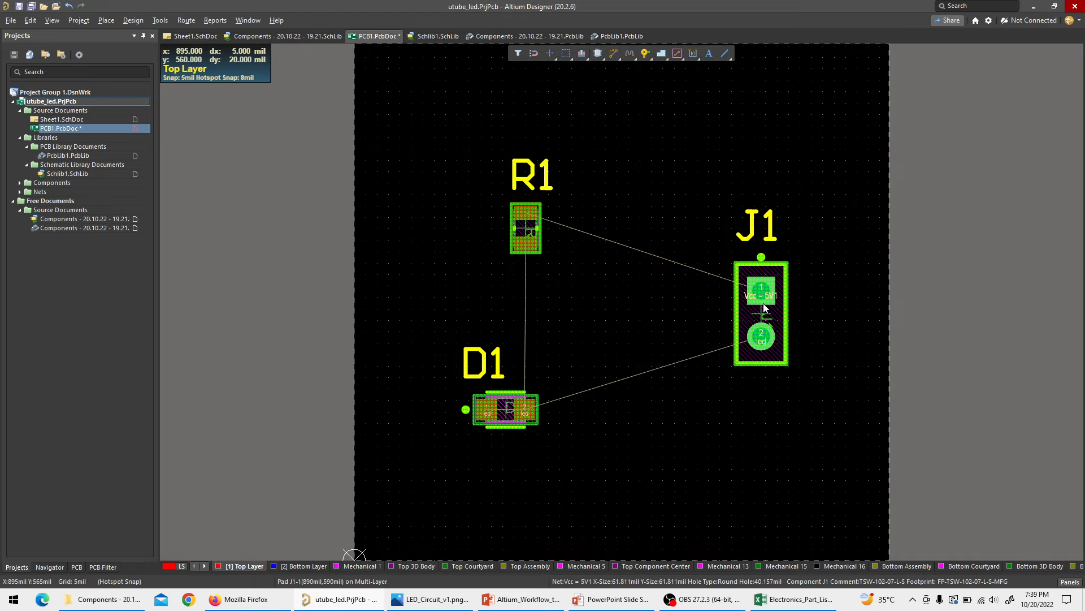
pyautogui.keyDown('ctrl'); pyautogui.scroll(-1, 773, 321); pyautogui.keyUp('ctrl')
pyautogui.keyDown('ctrl'); pyautogui.scroll(-1, 772, 318); pyautogui.keyUp('ctrl')
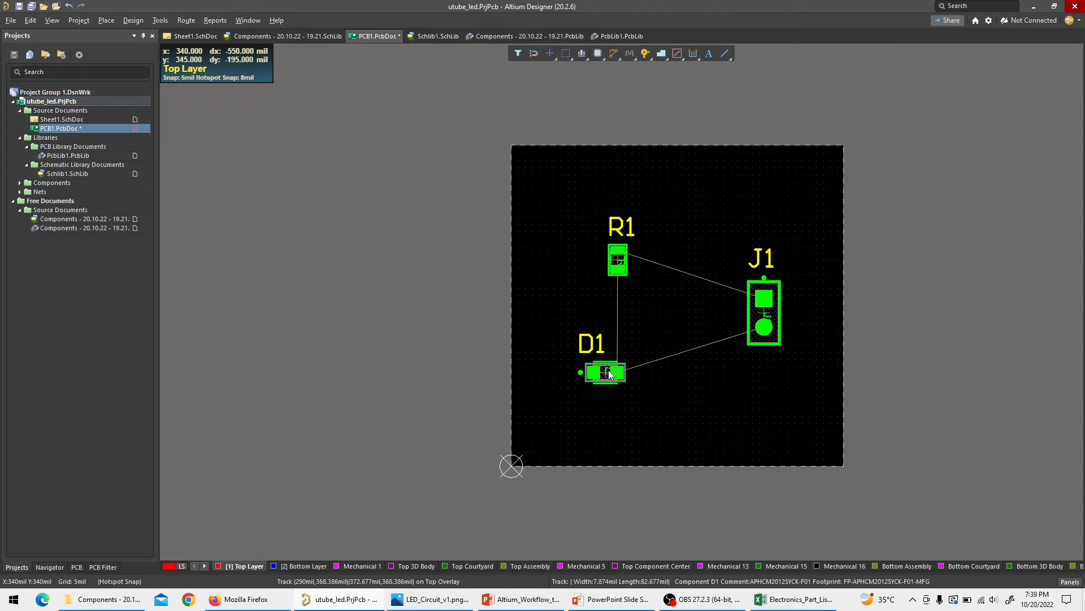
pyautogui.moveTo(606, 373); pyautogui.dragTo(649, 397)
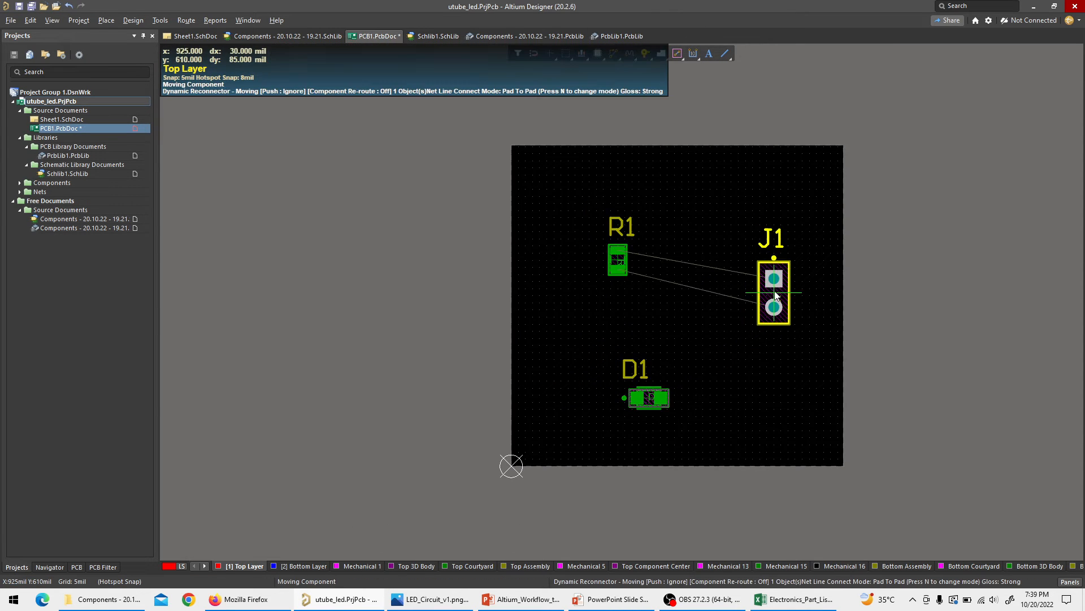
# Delete the Sheet1 room lying outside the board outline.
pyautogui.keyDown('ctrl'); pyautogui.scroll(-1, 786, 344); pyautogui.keyUp('ctrl')
pyautogui.keyDown('ctrl'); pyautogui.scroll(-2, 797, 359); pyautogui.keyUp('ctrl')
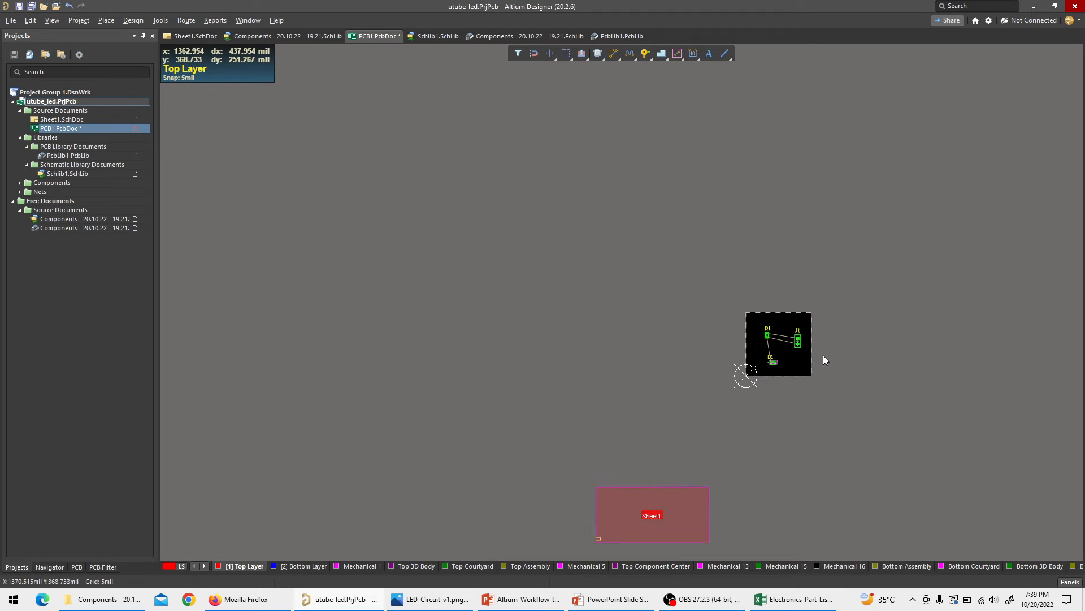
pyautogui.click(673, 517)
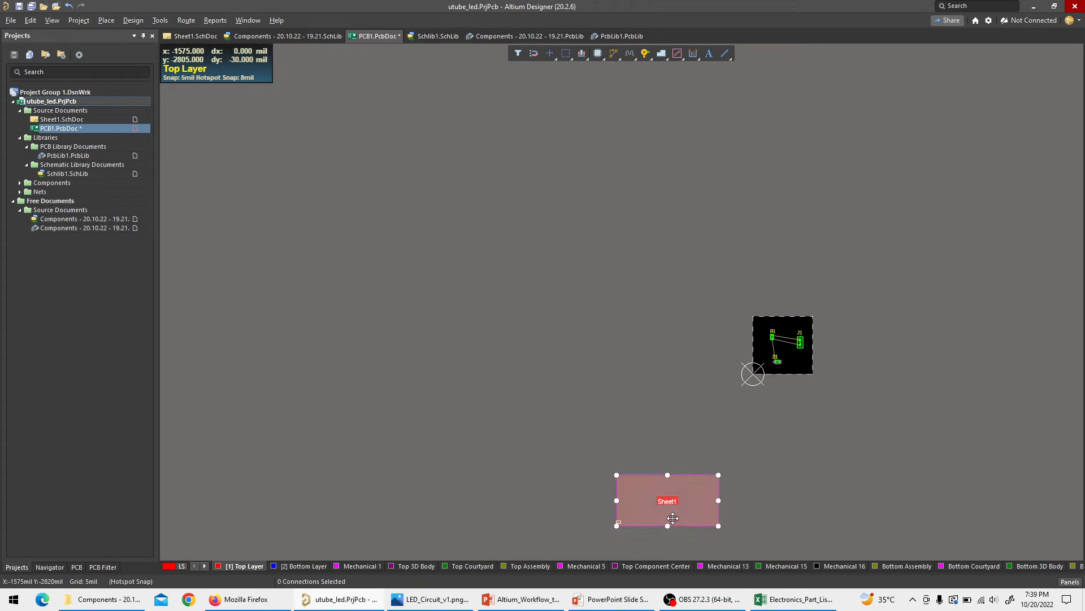
pyautogui.press('Delete')
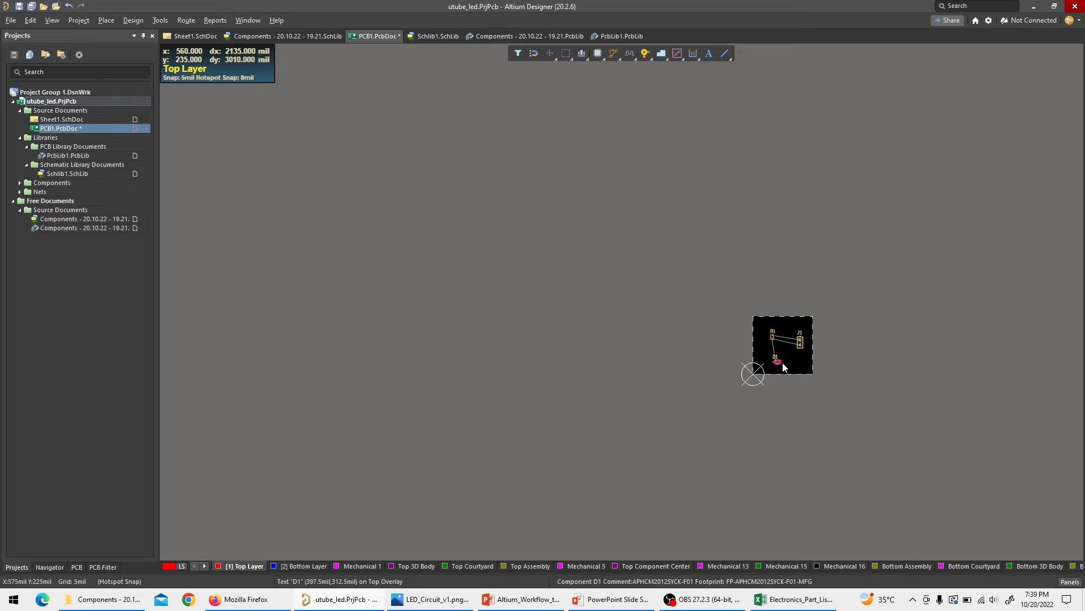
# Nudge J1 slightly upward, then move D1 beneath R1 and rotate it to a vertical orientation.
pyautogui.keyDown('ctrl'); pyautogui.scroll(2, 829, 359); pyautogui.keyUp('ctrl')
pyautogui.keyDown('ctrl'); pyautogui.scroll(2, 752, 351); pyautogui.keyUp('ctrl')
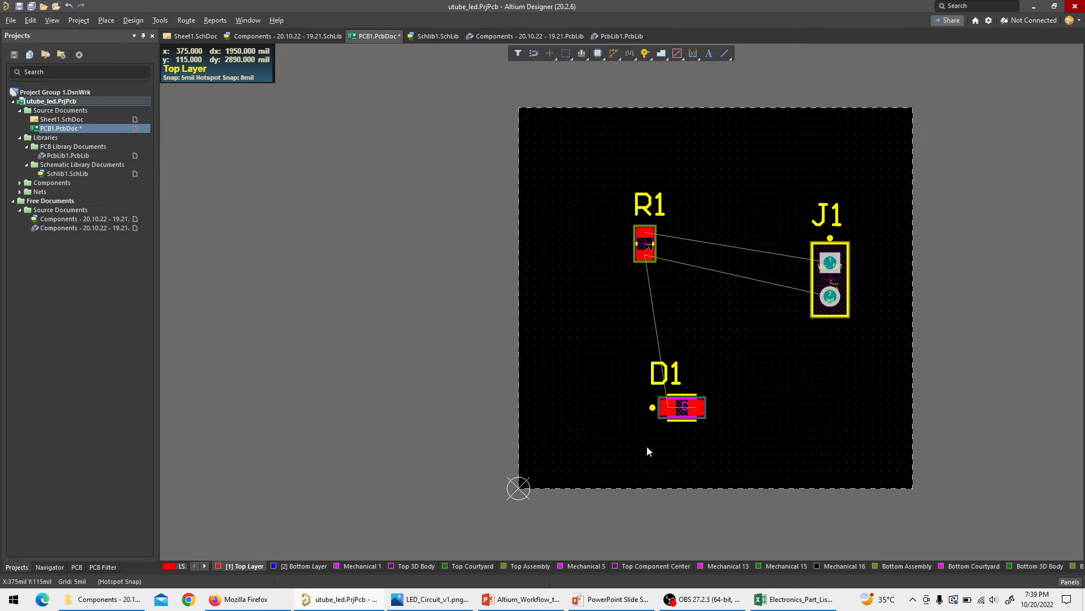
pyautogui.keyDown('ctrl'); pyautogui.scroll(1, 922, 300); pyautogui.keyUp('ctrl')
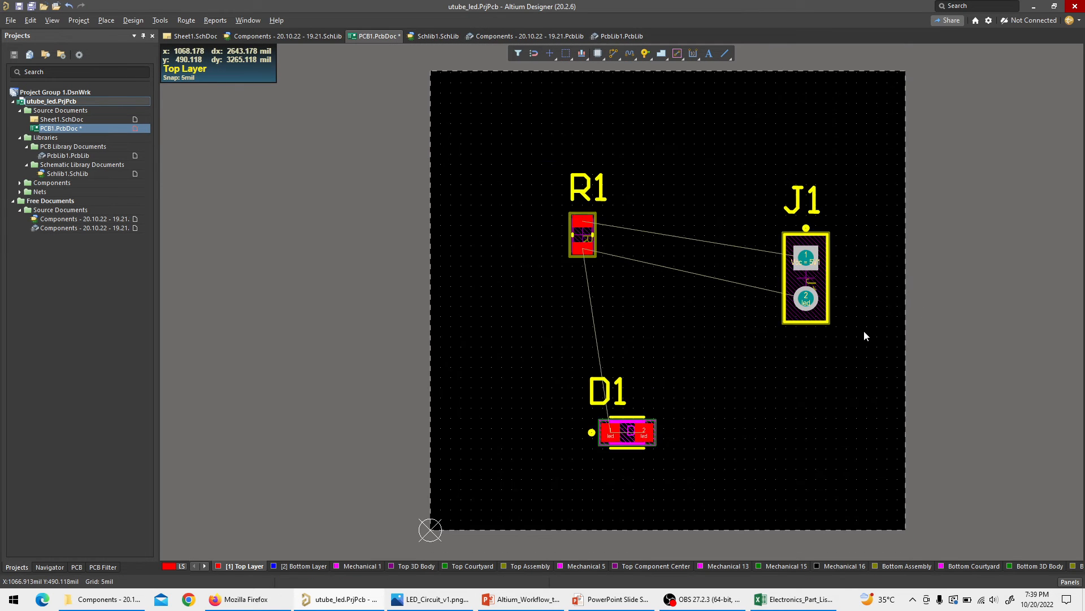
pyautogui.keyDown('ctrl'); pyautogui.scroll(-1, 863, 330); pyautogui.keyUp('ctrl')
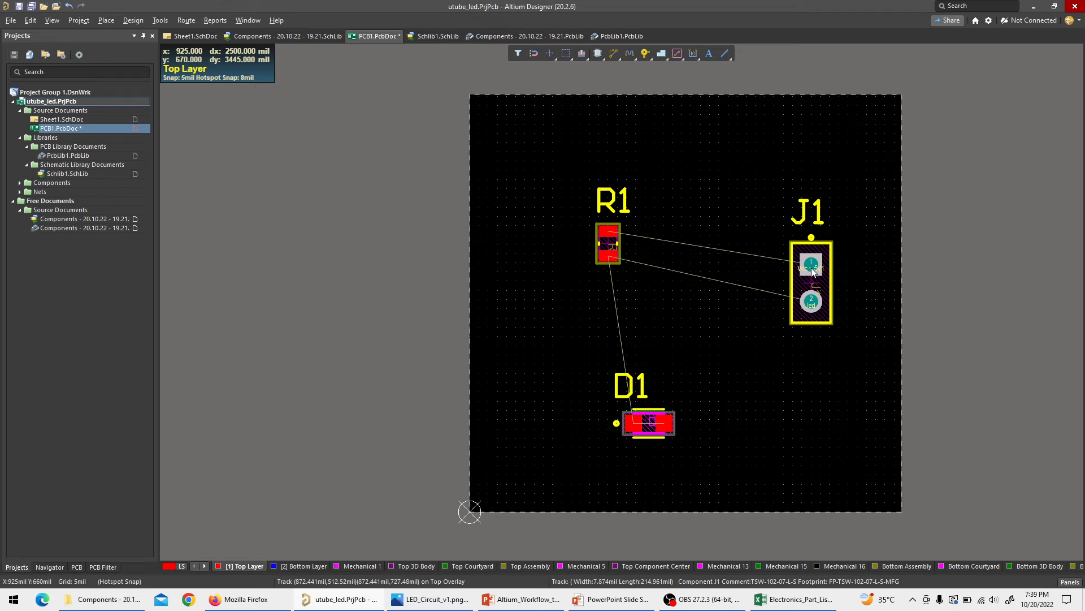
pyautogui.moveTo(810, 264); pyautogui.dragTo(811, 260)
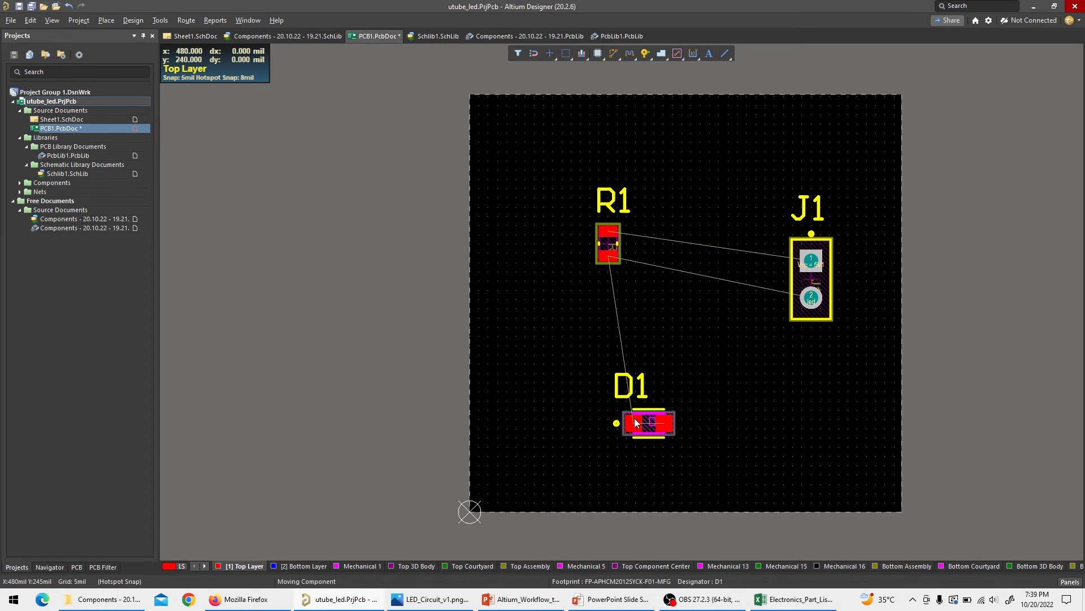
pyautogui.moveTo(649, 423); pyautogui.dragTo(604, 377)
pyautogui.press('space')
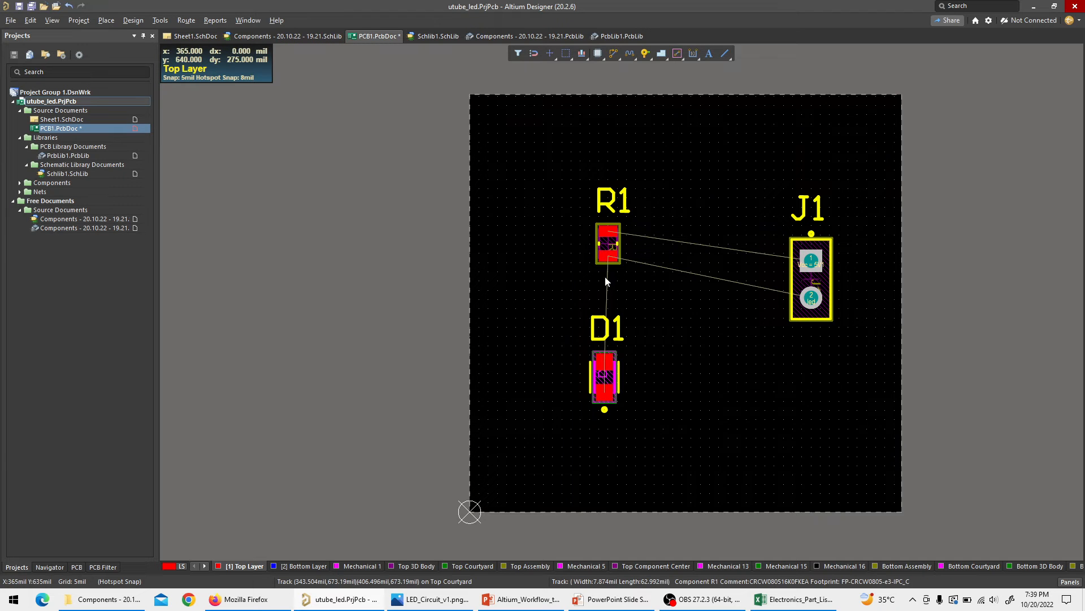
# Check D1's wiring in the schematic, then rotate D1 180 degrees on the PCB and align it below a slightly lowered R1.
pyautogui.hotkey('alt', 'Tab')
pyautogui.hotkey('alt', 'Tab')
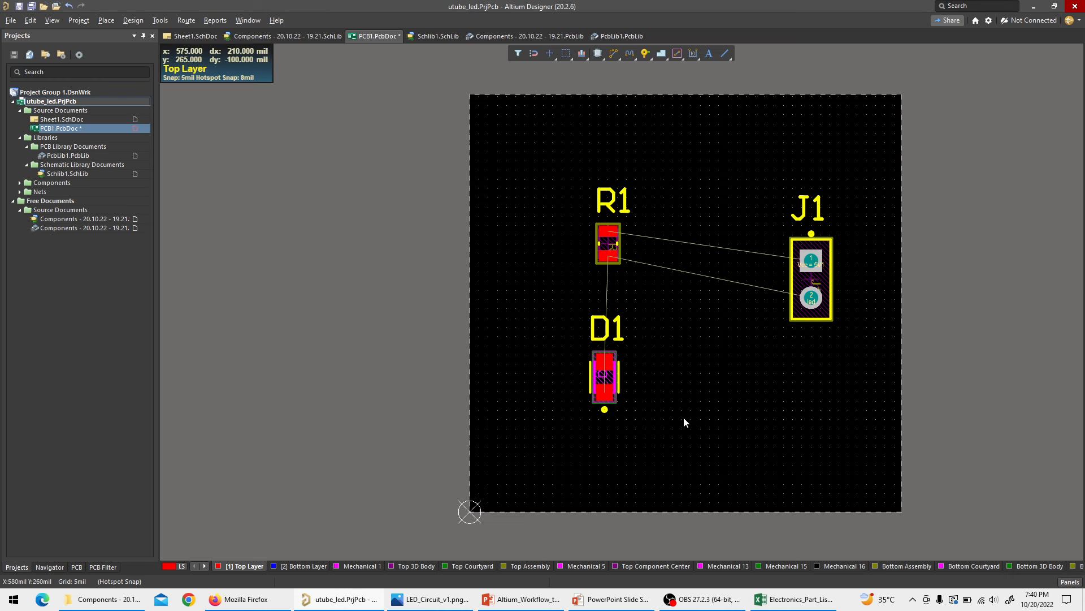
pyautogui.click(61, 119)
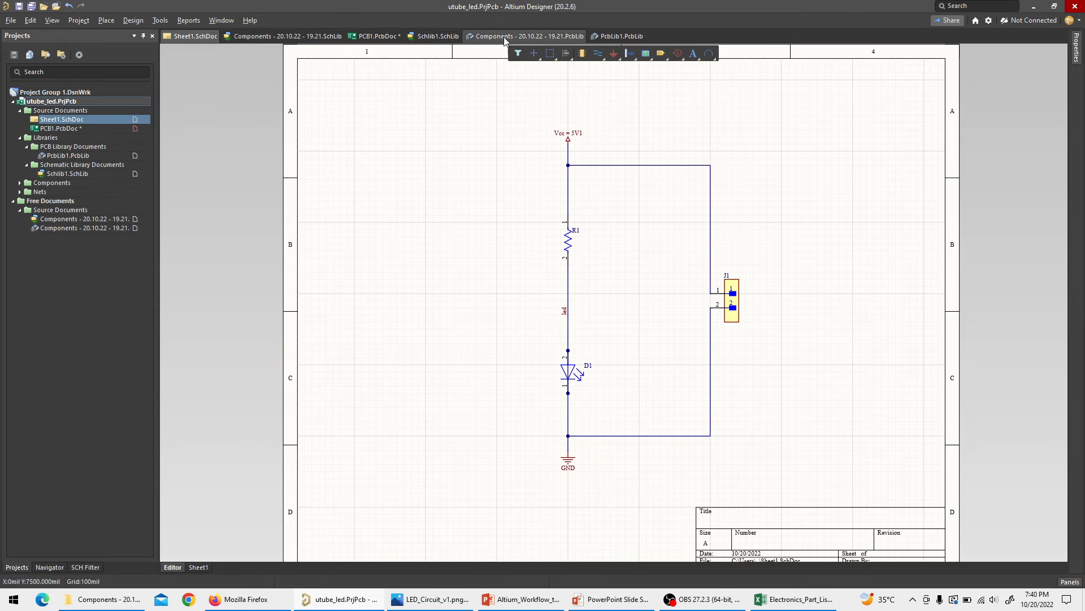
pyautogui.click(376, 36)
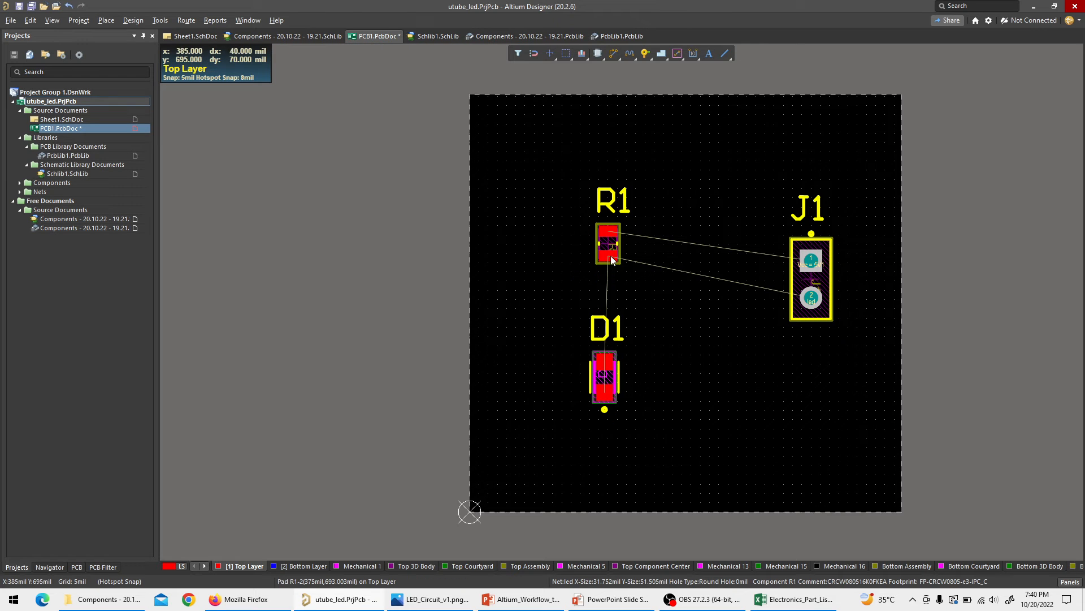
pyautogui.moveTo(610, 258); pyautogui.dragTo(606, 262)
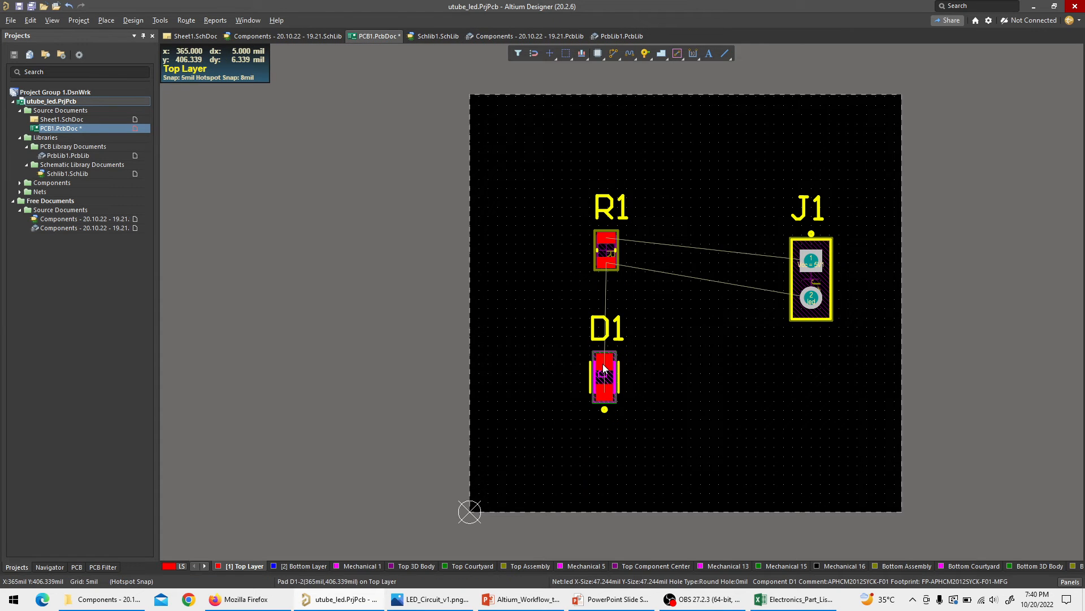
pyautogui.moveTo(607, 374); pyautogui.dragTo(599, 411)
pyautogui.press('space')
pyautogui.press('space')
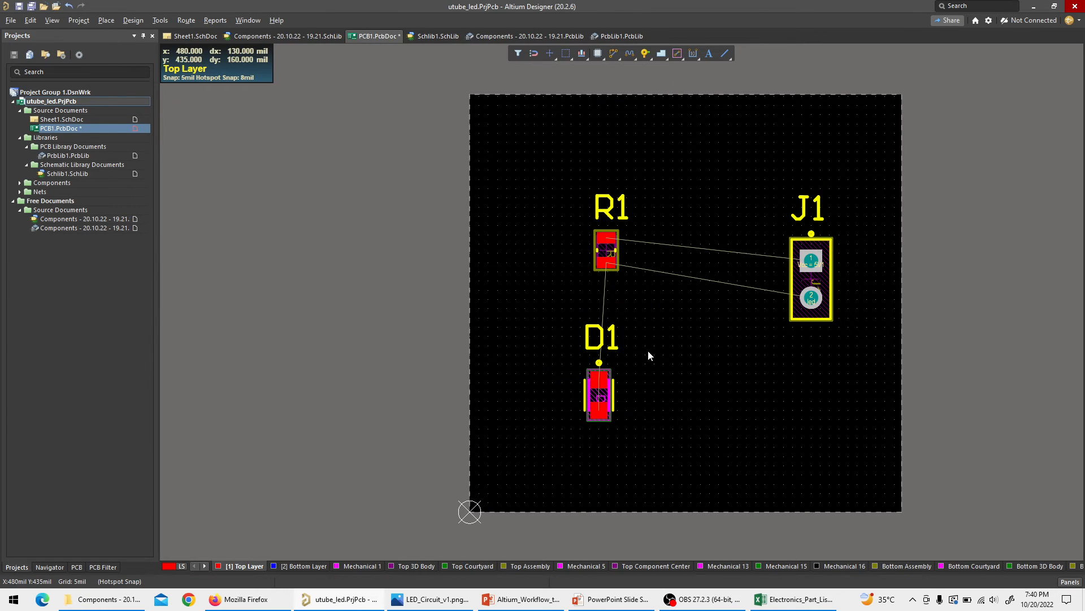
# Shift J1 slightly inward and upward on the board so its first pad lines up with R1's upper pad.
pyautogui.moveTo(657, 271); pyautogui.dragTo(683, 299)
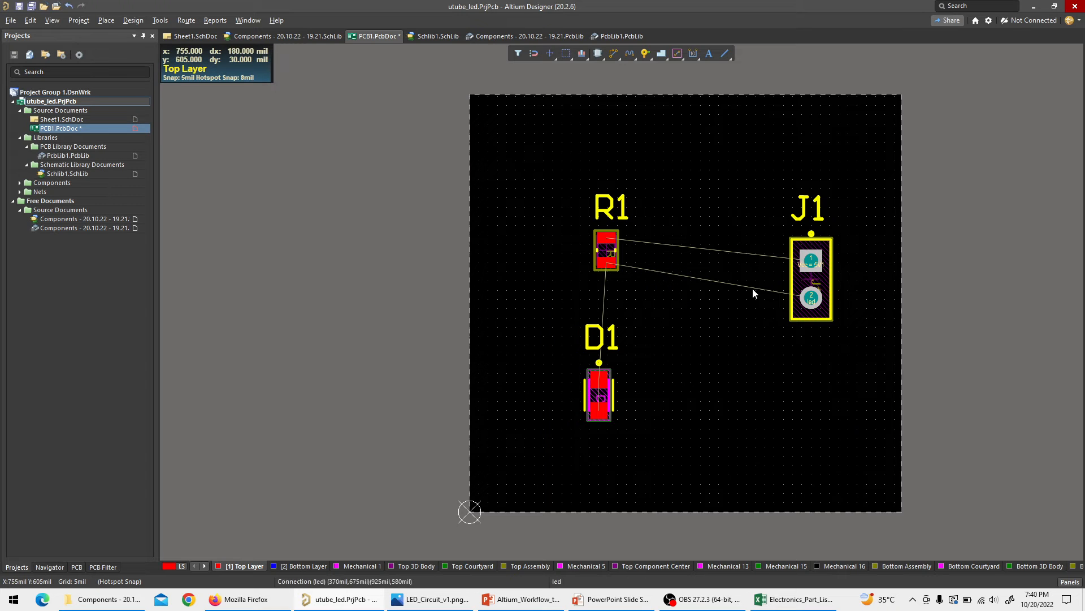
pyautogui.moveTo(814, 261); pyautogui.dragTo(785, 198)
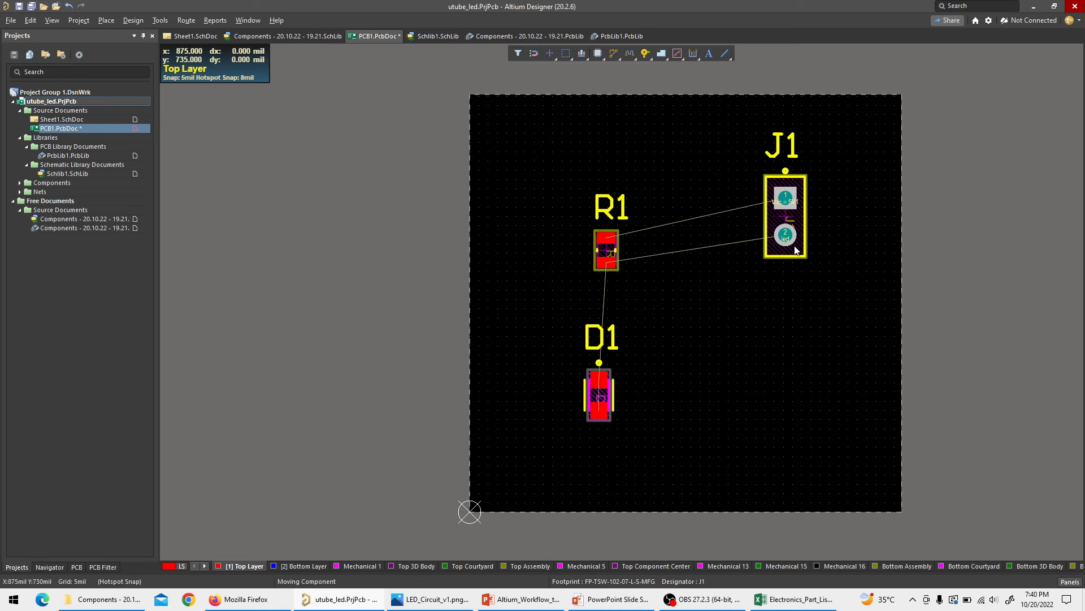
pyautogui.moveTo(788, 237); pyautogui.dragTo(800, 277)
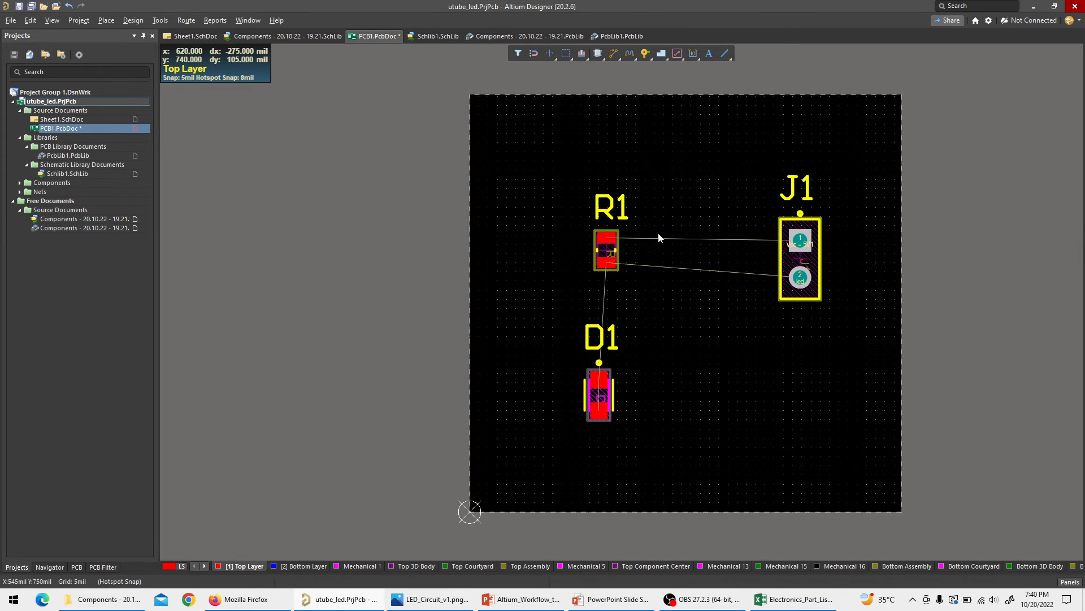
# In the Sheet1 schematic, delete the wires joining R1 to D1, D1 to GND, and J1 pin 2 to ground.
pyautogui.click(184, 36)
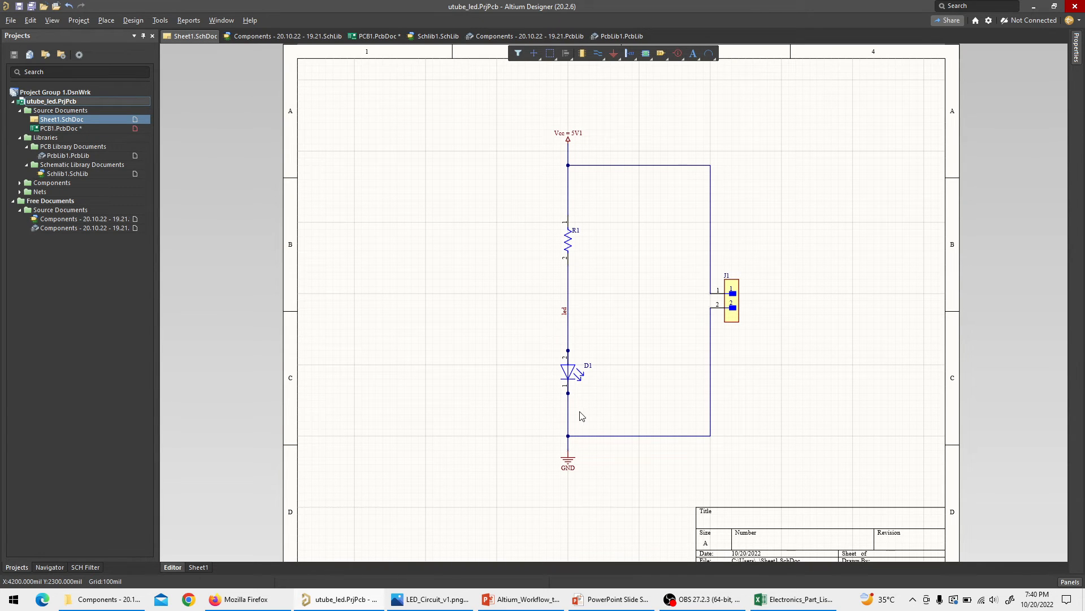
pyautogui.click(628, 437)
pyautogui.press('Delete')
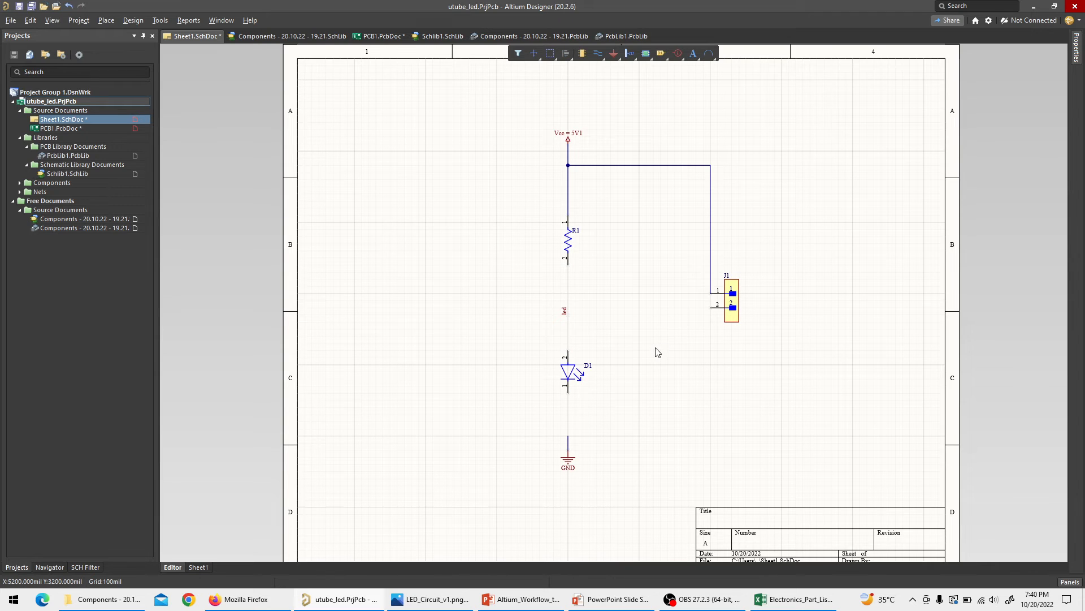
# Wire R1 pin 2 to D1 pin 2 through the led net label, and D1 pin 1 to GND.
pyautogui.hotkey('ctrl', 'w')
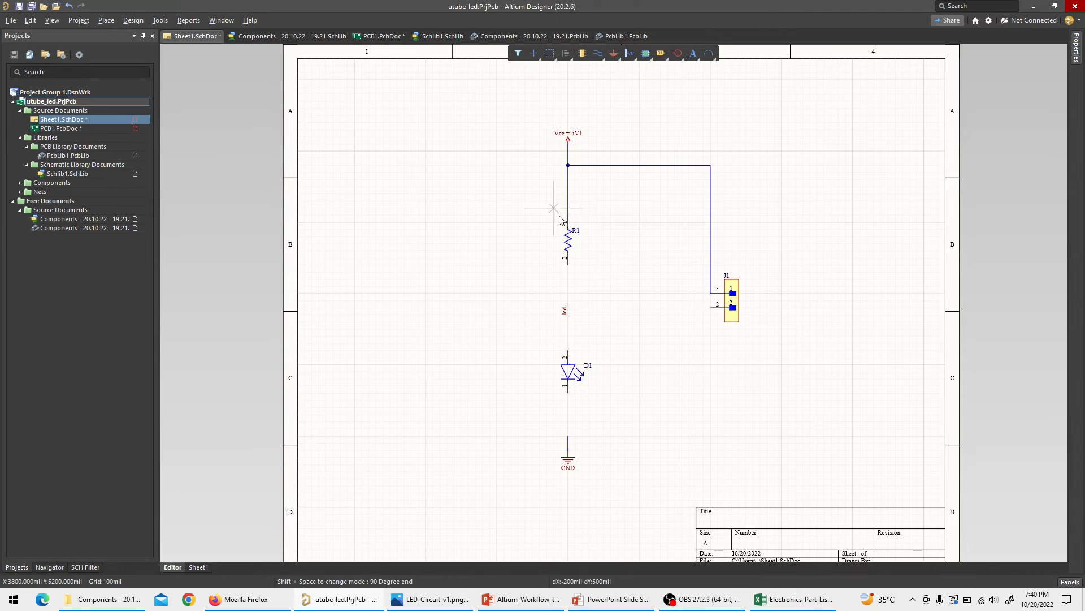
pyautogui.click(567, 264)
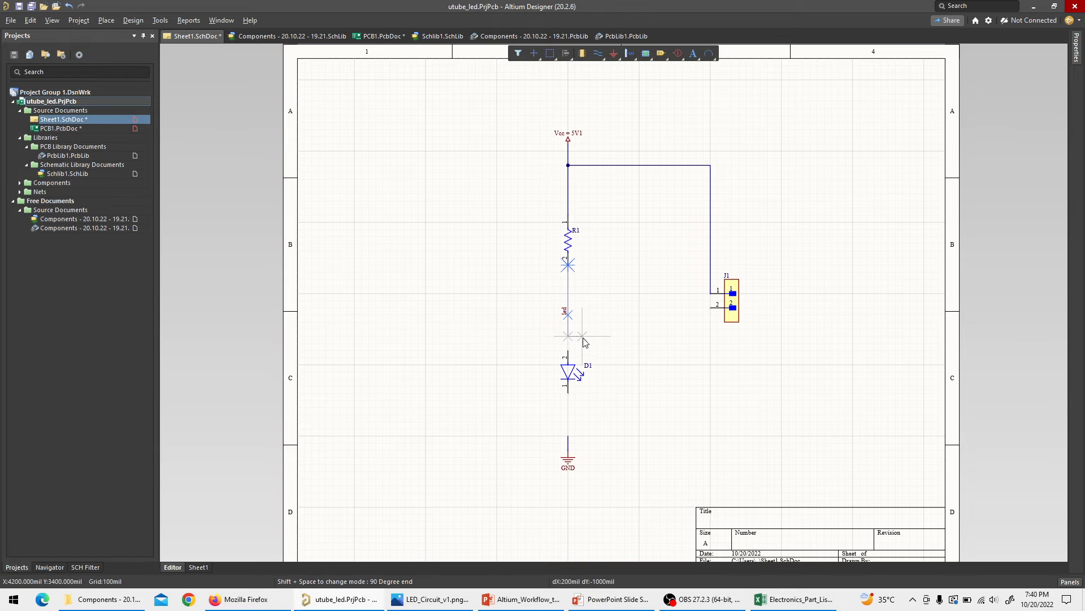
pyautogui.click(570, 355)
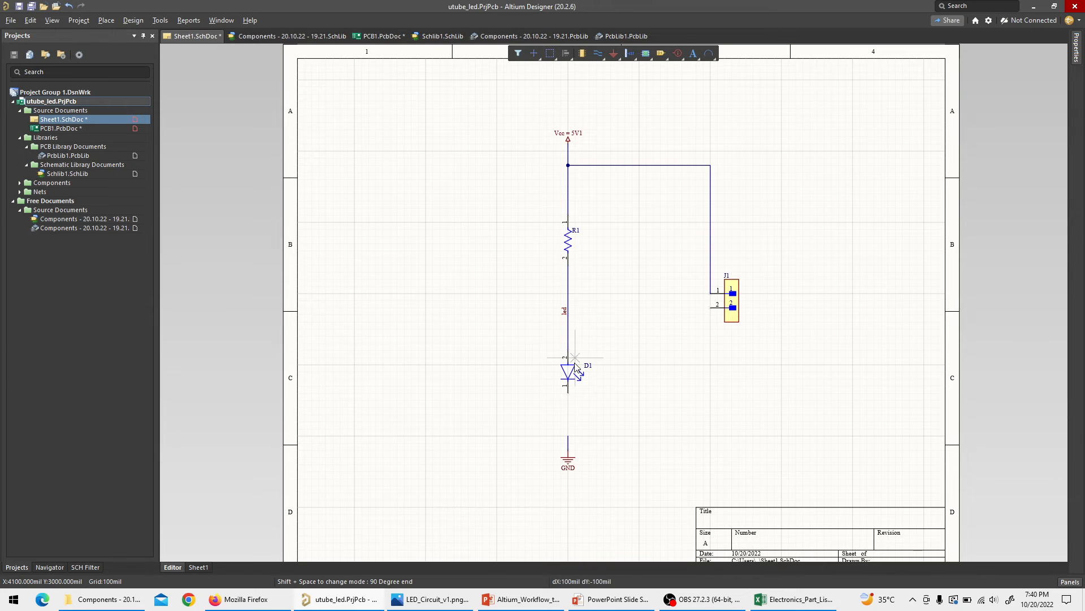
pyautogui.click(568, 436)
pyautogui.click(568, 392)
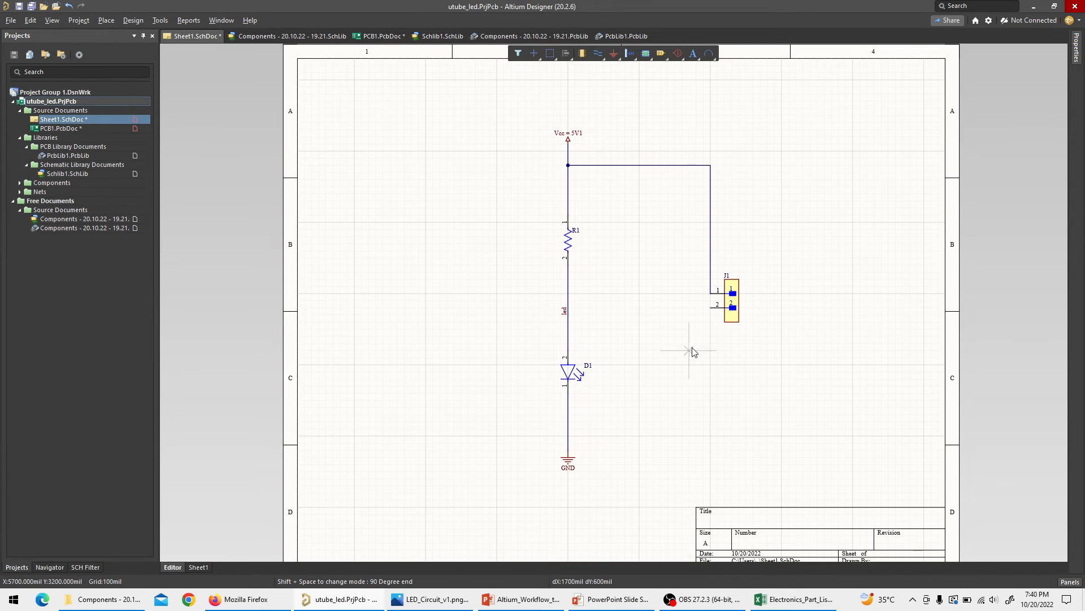
# Wire J1 pin 2 to the line between D1 and GND, and save the schematic.
pyautogui.click(711, 308)
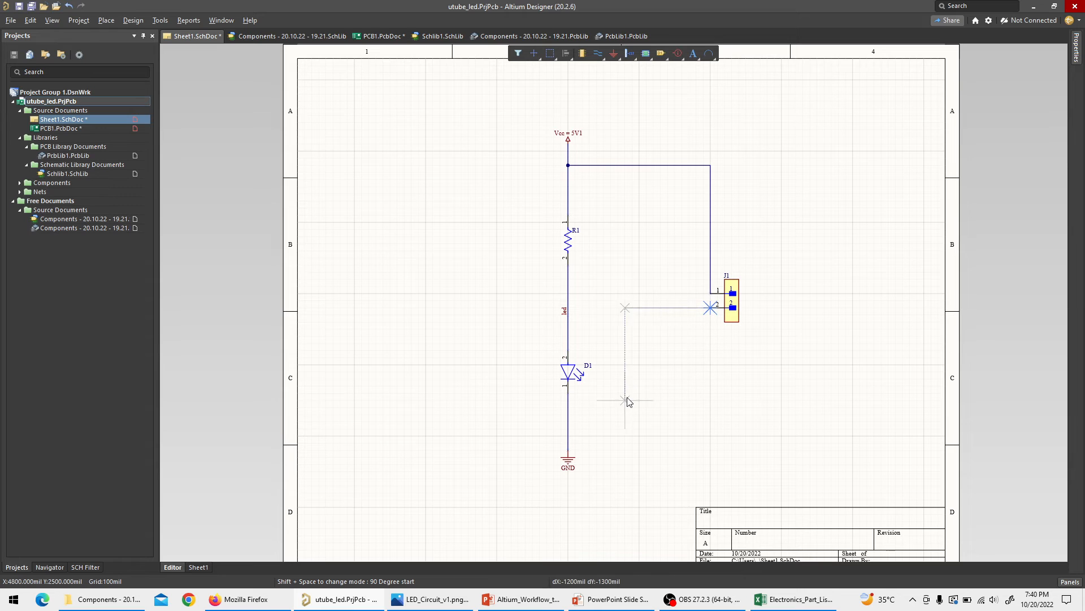
pyautogui.click(711, 414)
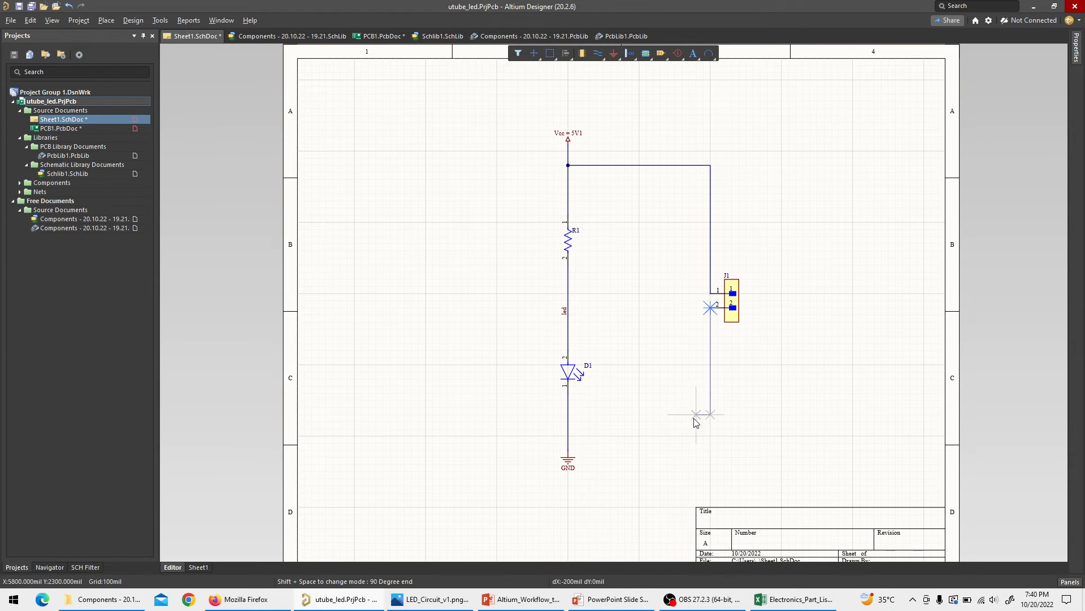
pyautogui.click(568, 414)
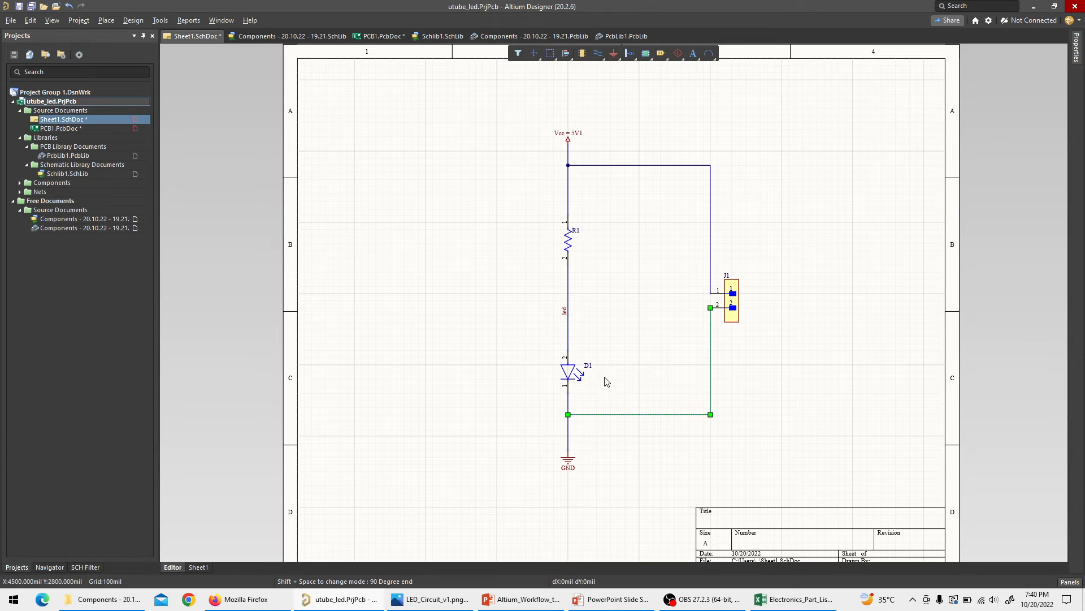
pyautogui.click(481, 318)
pyautogui.hotkey('ctrl', 's')
# Update PCB1.PcbDoc from the schematic by executing all listed engineering changes.
pyautogui.click(107, 22)
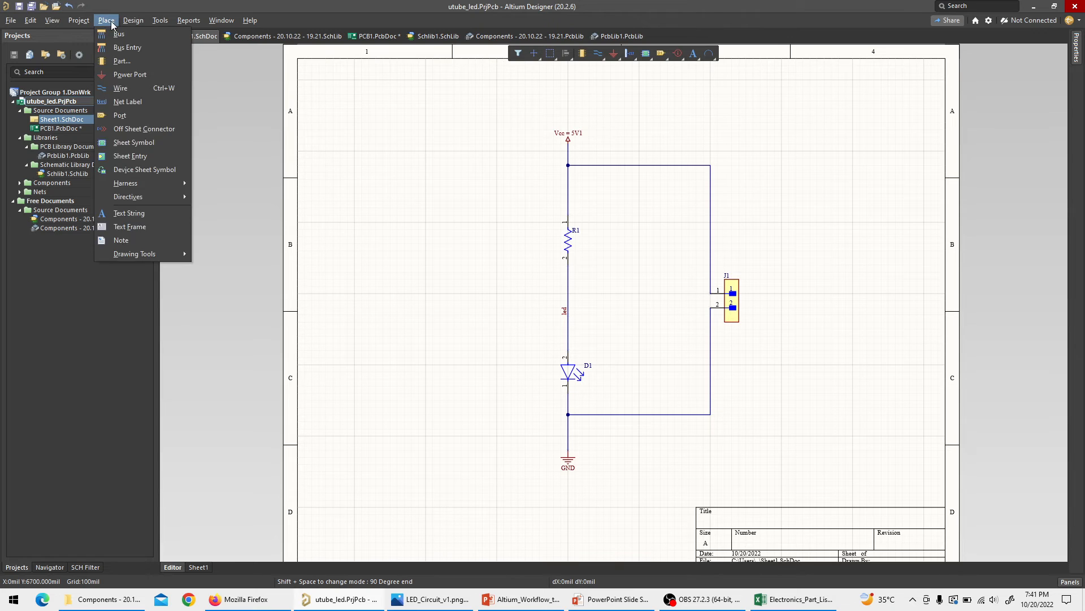
pyautogui.click(142, 35)
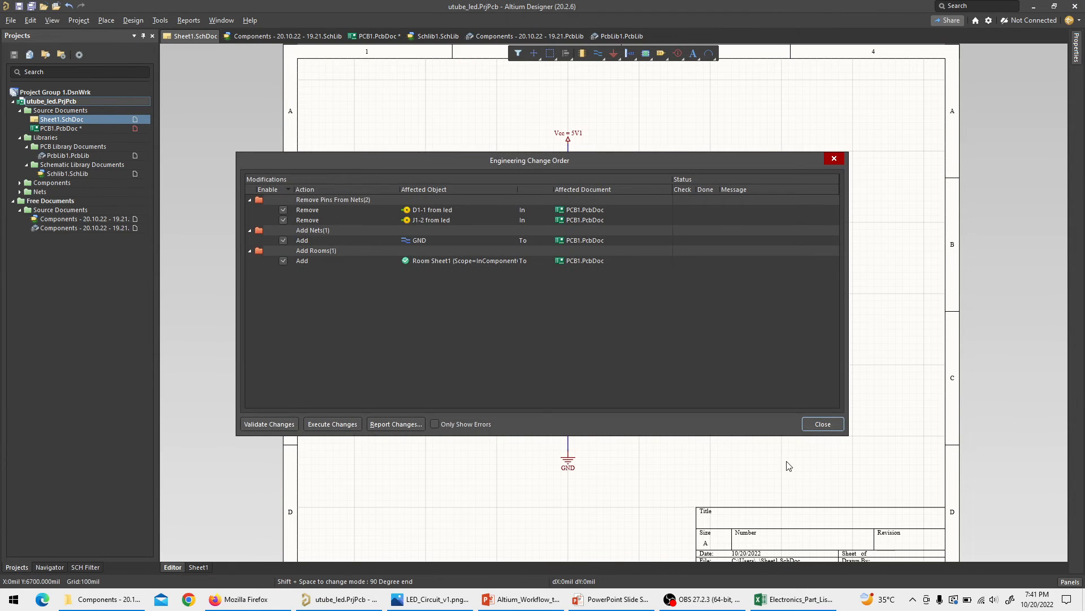
pyautogui.click(354, 429)
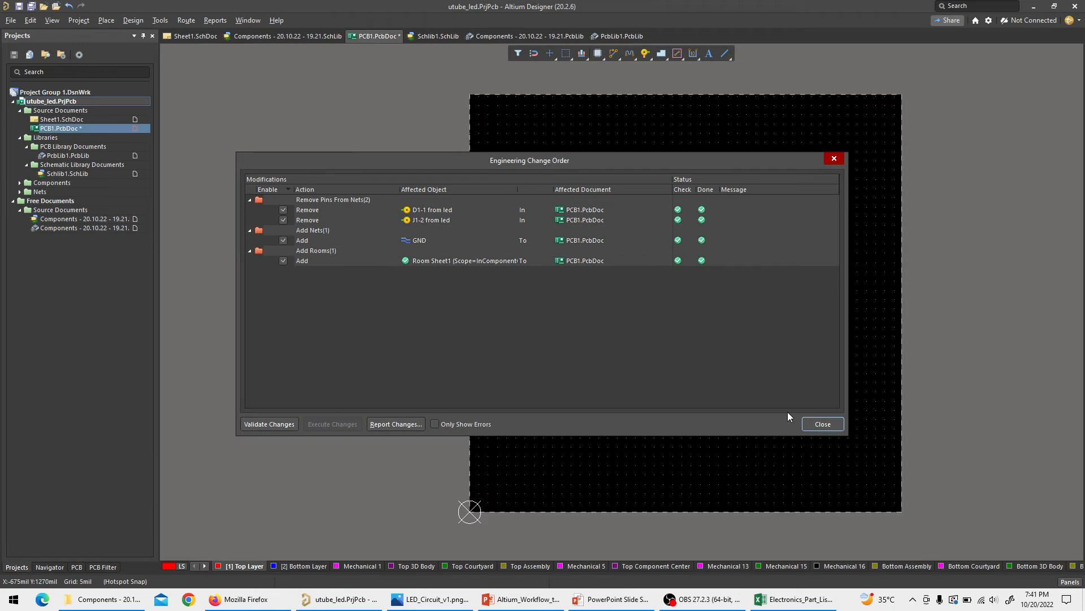
pyautogui.click(823, 425)
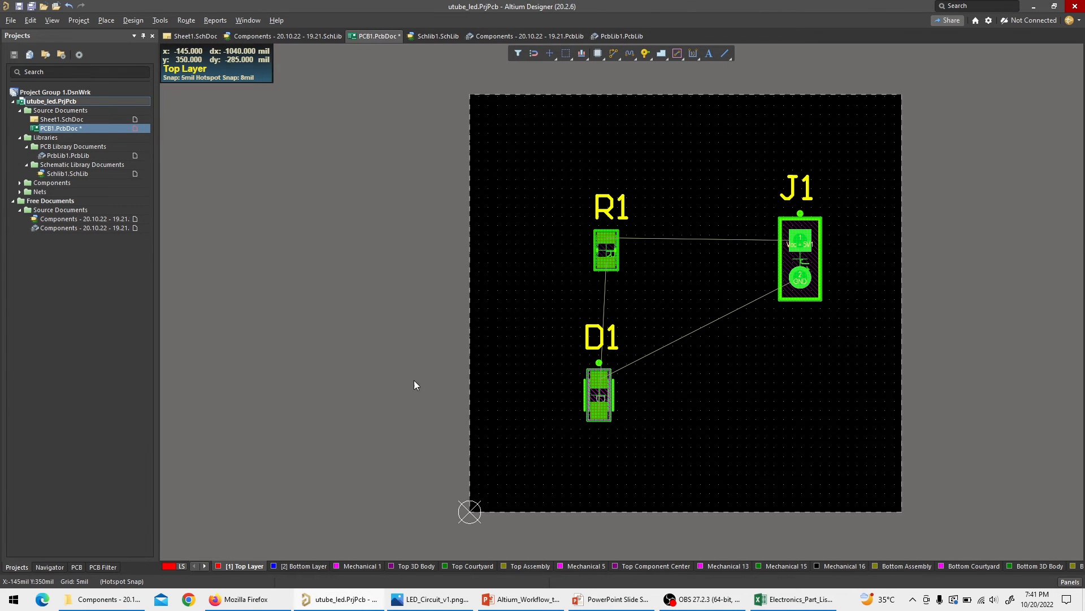
# Delete the re-added Sheet1 room below the board outline.
pyautogui.keyDown('ctrl'); pyautogui.scroll(-5, 354, 358); pyautogui.keyUp('ctrl')
pyautogui.keyDown('ctrl'); pyautogui.scroll(-1, 375, 423); pyautogui.keyUp('ctrl')
pyautogui.scroll(-2, 356, 470)
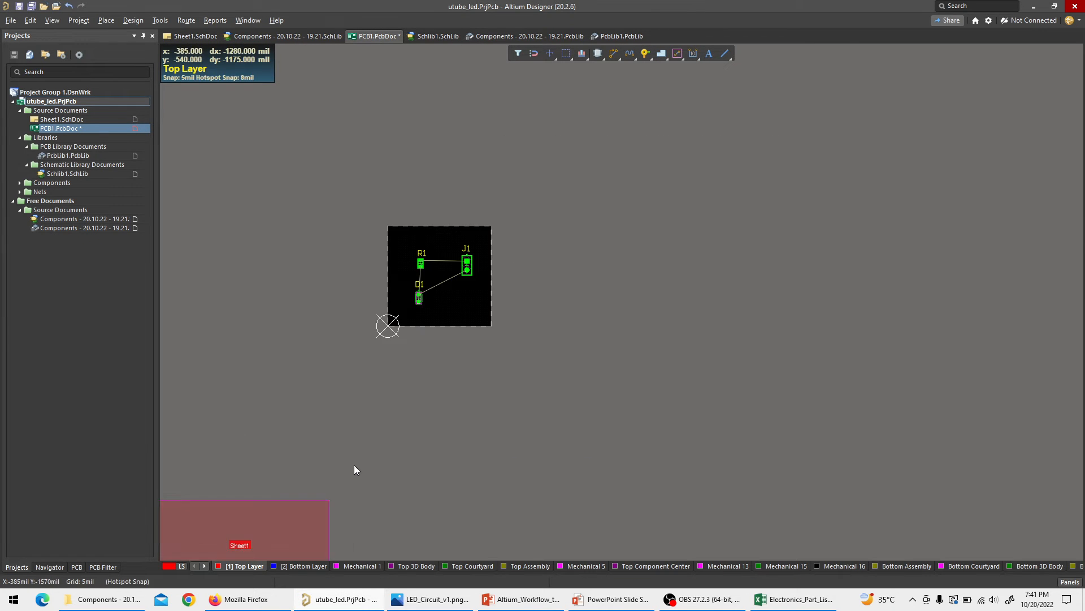
pyautogui.click(286, 453)
pyautogui.press('Delete')
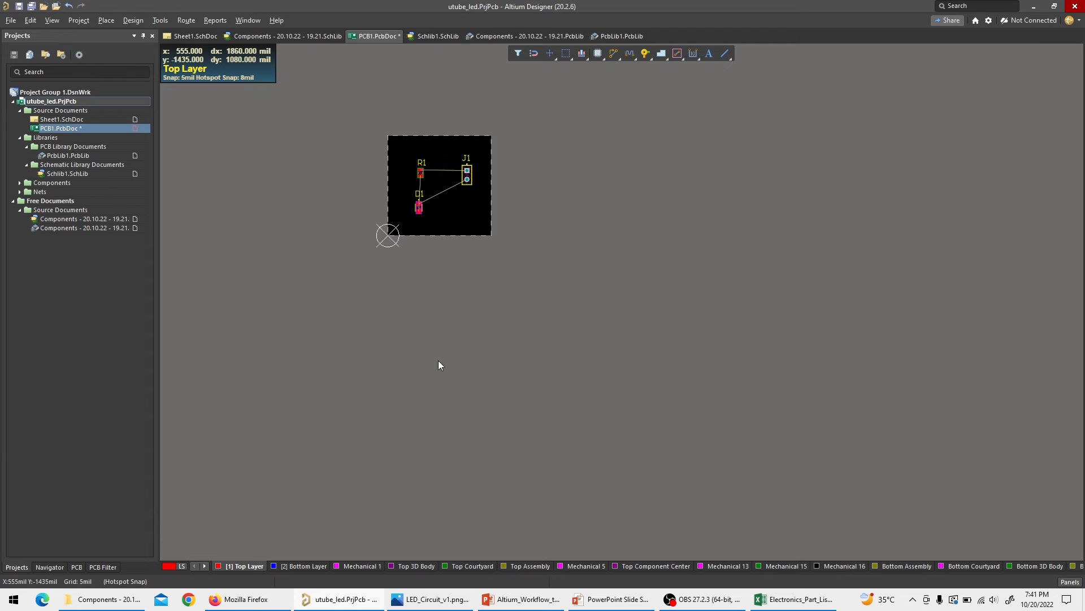
# Rotate D1 180 degrees so its led pad faces R1, and place it slightly lower beneath R1.
pyautogui.keyDown('ctrl'); pyautogui.scroll(5, 430, 226); pyautogui.keyUp('ctrl')
pyautogui.keyDown('ctrl'); pyautogui.scroll(1, 429, 222); pyautogui.keyUp('ctrl')
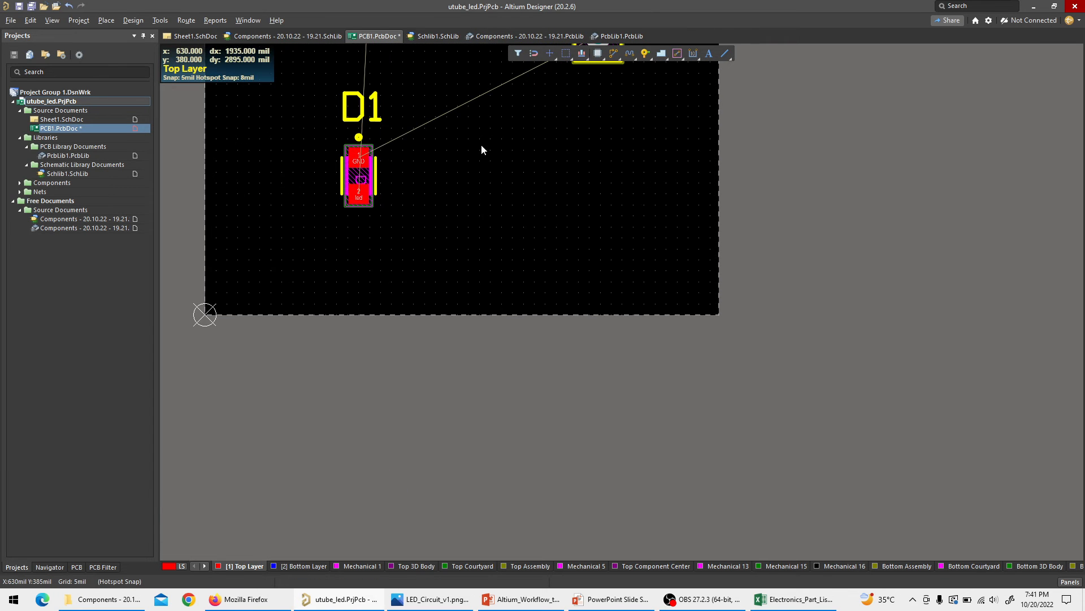
pyautogui.scroll(3, 485, 150)
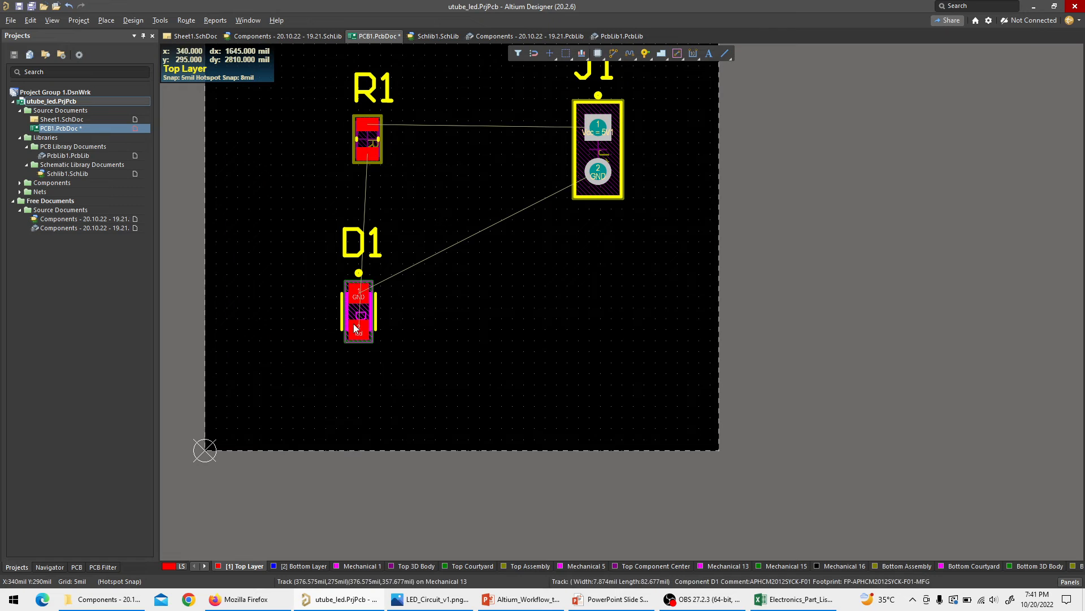
pyautogui.moveTo(350, 332); pyautogui.dragTo(381, 330)
pyautogui.press('space')
pyautogui.press('space')
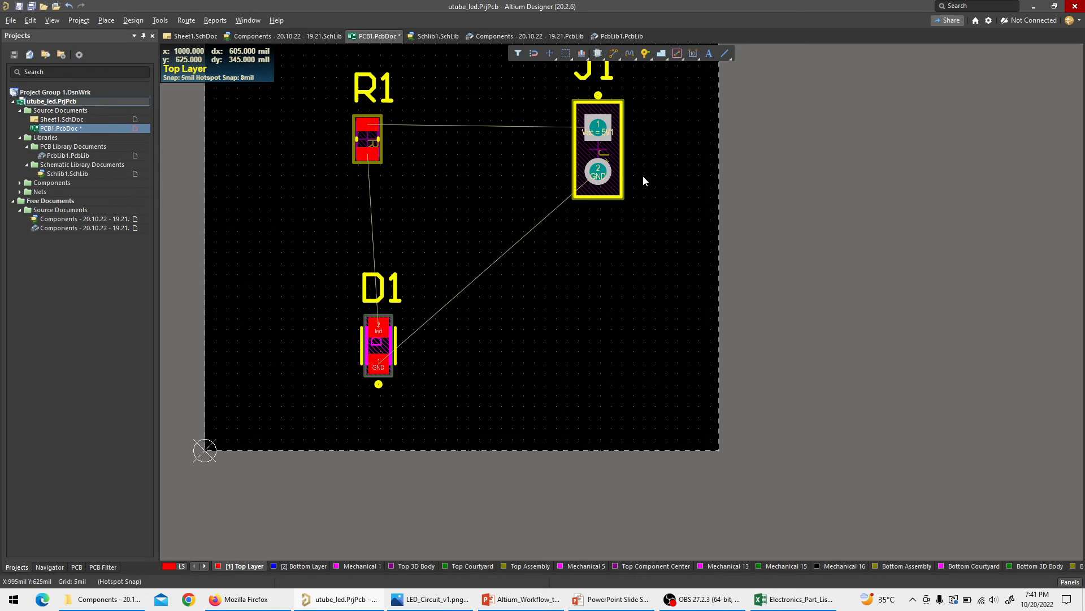
# Align D1 vertically under R1 and move J1 down to a height midway between the two components.
pyautogui.moveTo(598, 172); pyautogui.dragTo(605, 186)
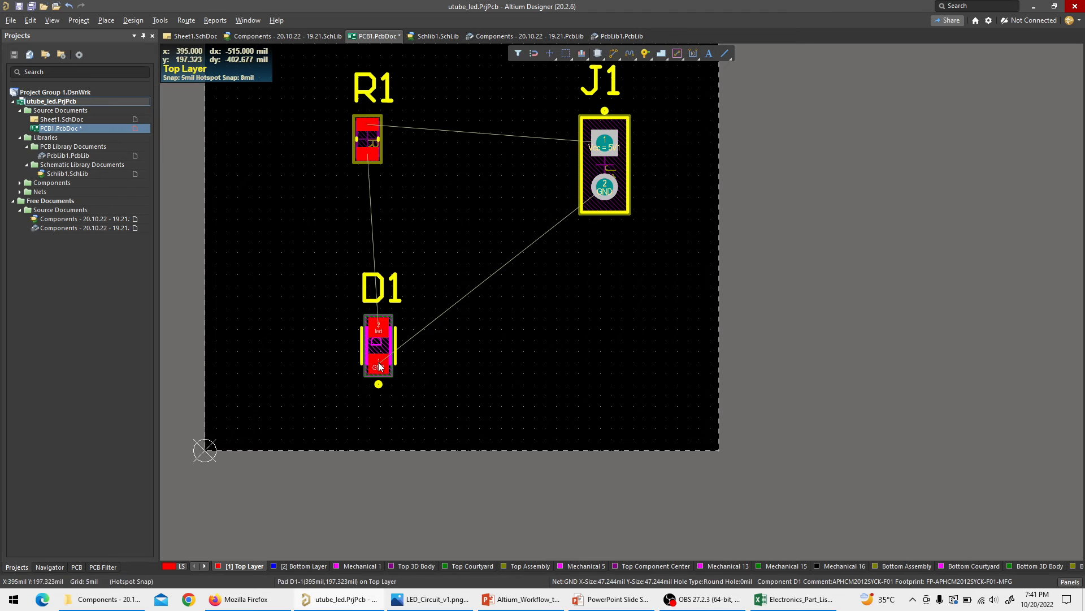
pyautogui.moveTo(388, 333); pyautogui.dragTo(385, 331)
pyautogui.moveTo(372, 157); pyautogui.dragTo(374, 179)
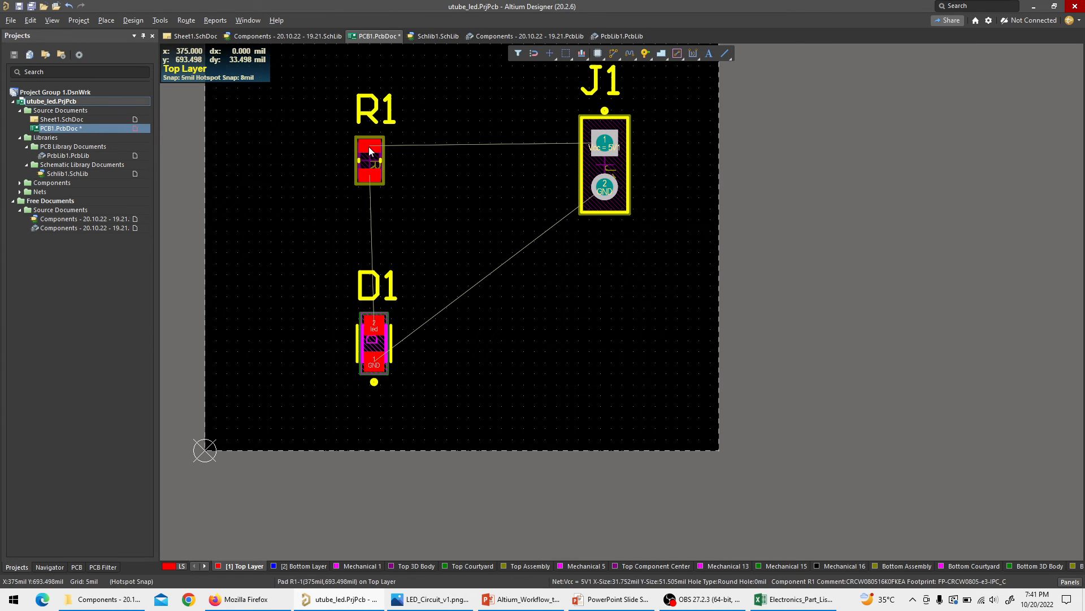
pyautogui.moveTo(602, 186); pyautogui.dragTo(602, 269)
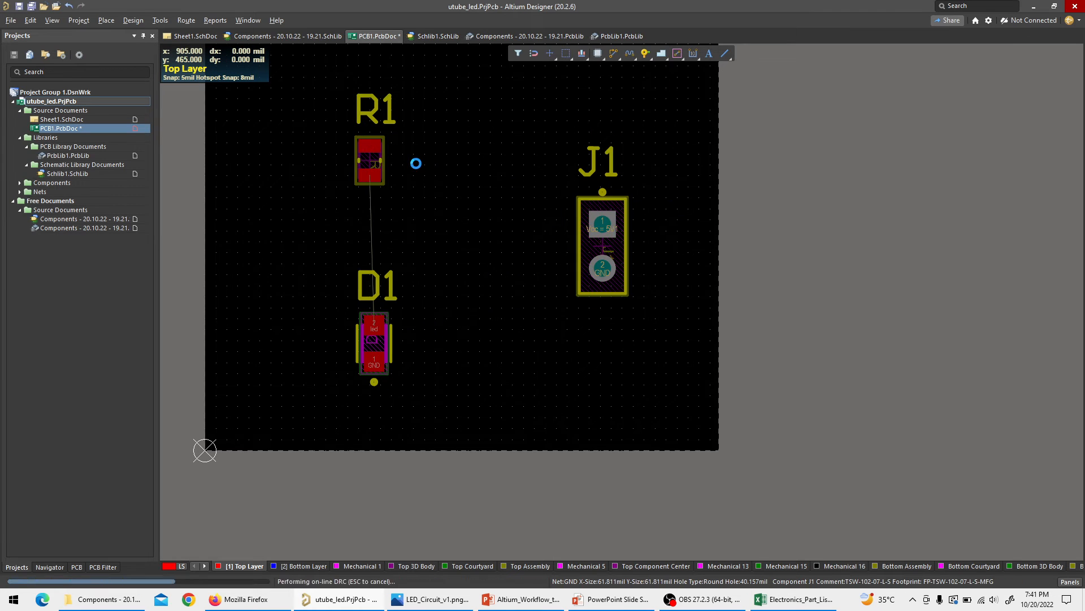
pyautogui.moveTo(373, 163)
pyautogui.mouseDown()
pyautogui.moveTo(379, 139)
pyautogui.moveTo(373, 158)
pyautogui.mouseUp()
pyautogui.scroll(4, 473, 181)
pyautogui.scroll(-3, 473, 199)
pyautogui.moveTo(374, 371); pyautogui.dragTo(372, 353)
pyautogui.moveTo(610, 296); pyautogui.dragTo(607, 273)
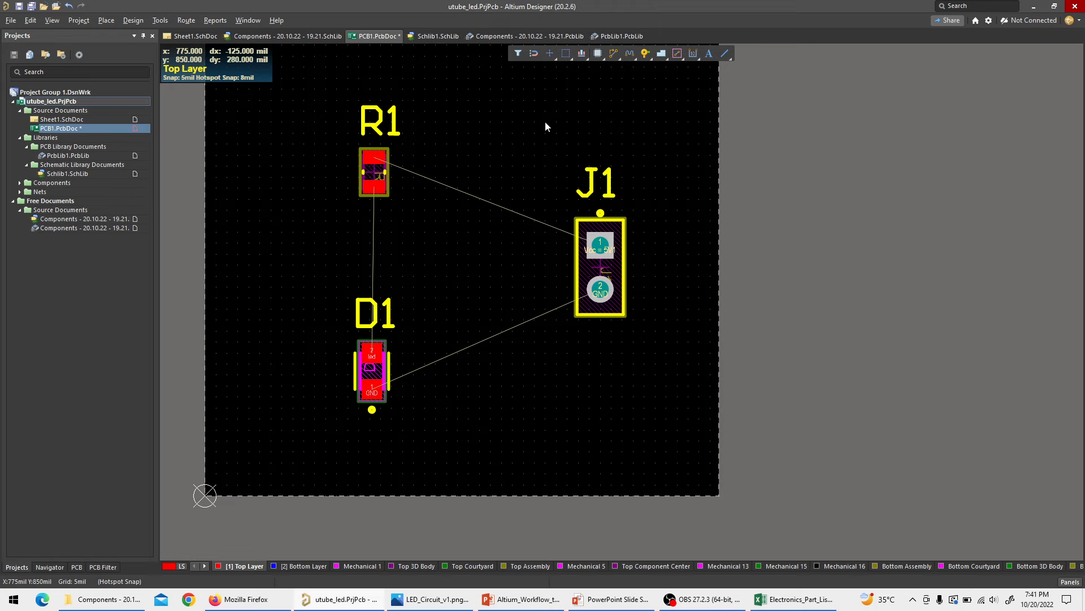
# Route a Top Layer track for the Vcc = 5V1 net from J1 pad 1 to R1's upper pad.
pyautogui.hotkey('ctrl', 'w')
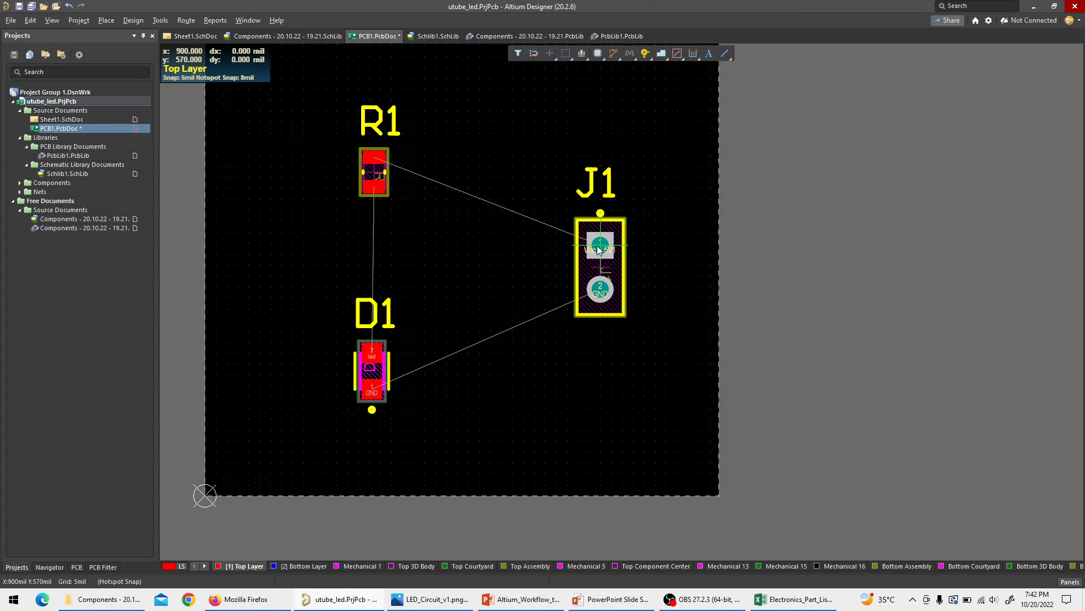
pyautogui.keyDown('ctrl'); pyautogui.scroll(5, 599, 250); pyautogui.keyUp('ctrl')
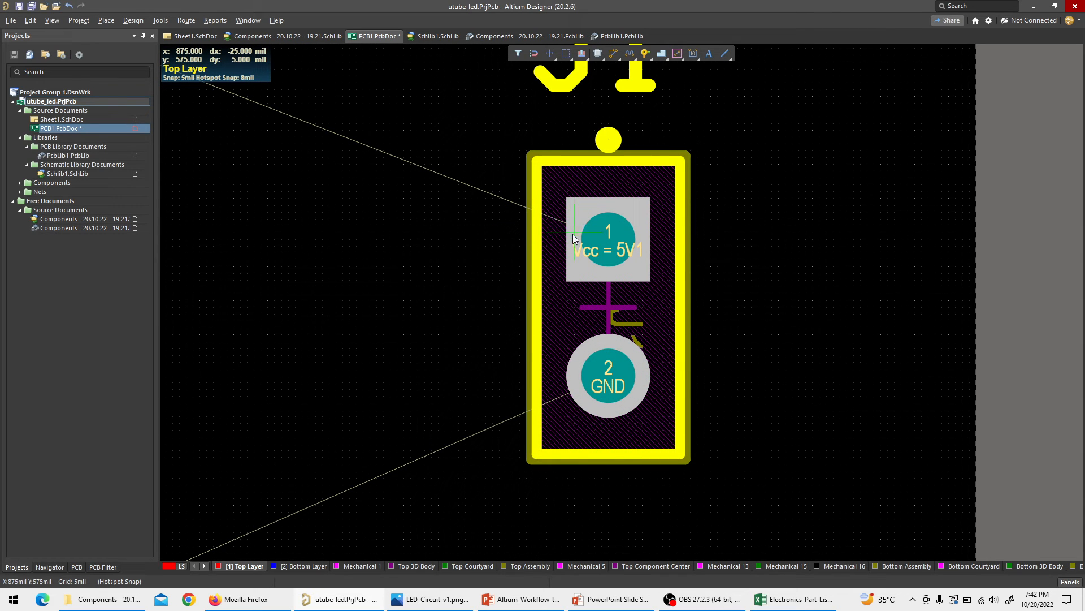
pyautogui.click(609, 238)
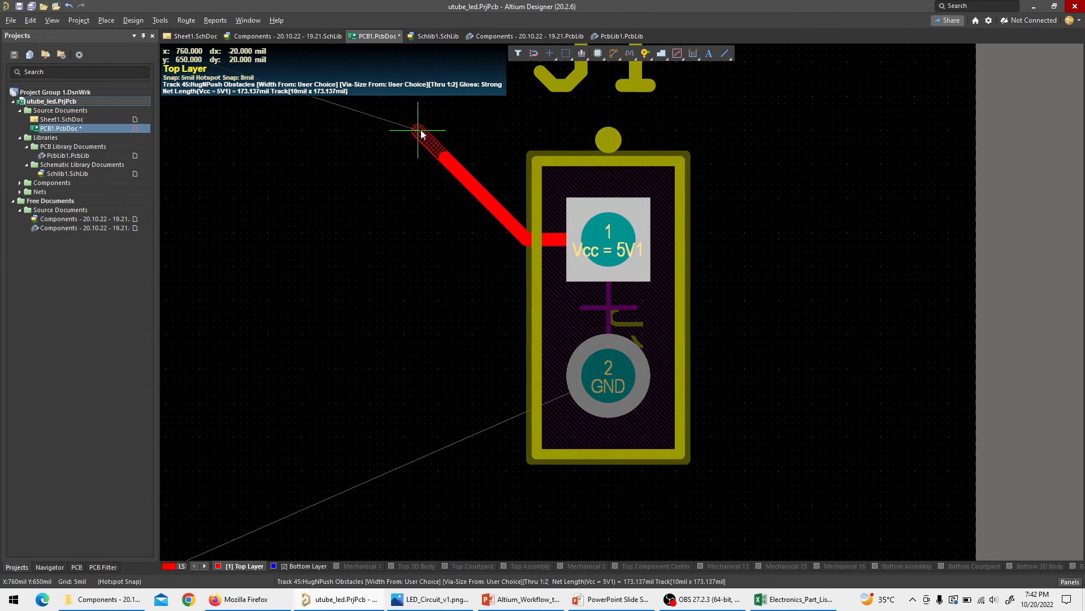
pyautogui.keyDown('ctrl'); pyautogui.scroll(-3, 421, 131); pyautogui.keyUp('ctrl')
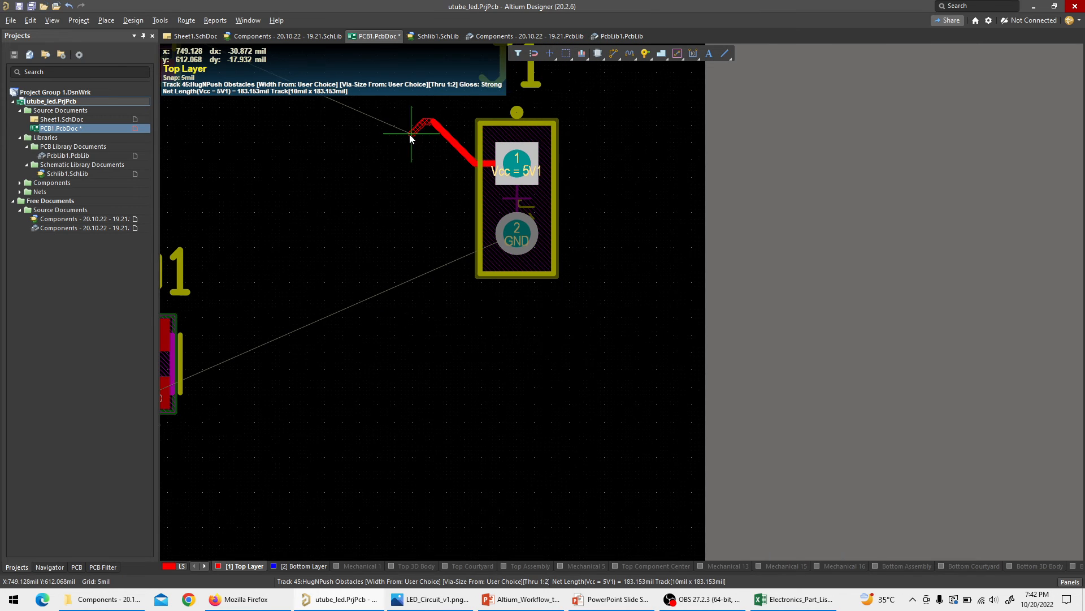
pyautogui.keyDown('ctrl'); pyautogui.scroll(-3, 410, 135); pyautogui.keyUp('ctrl')
pyautogui.scroll(4, 371, 104)
pyautogui.scroll(-2, 368, 118)
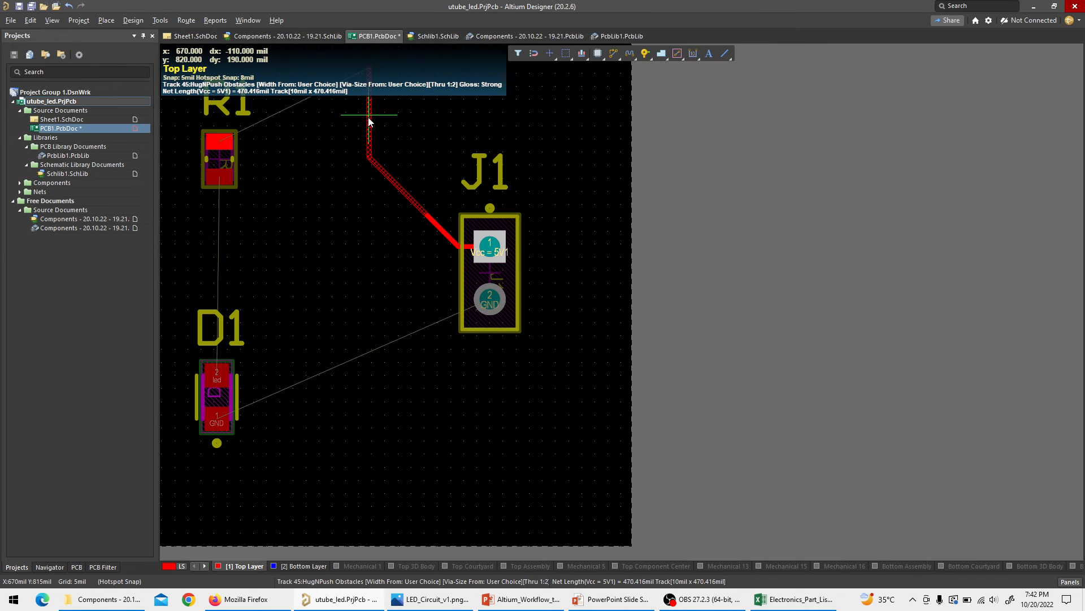
pyautogui.click(220, 142)
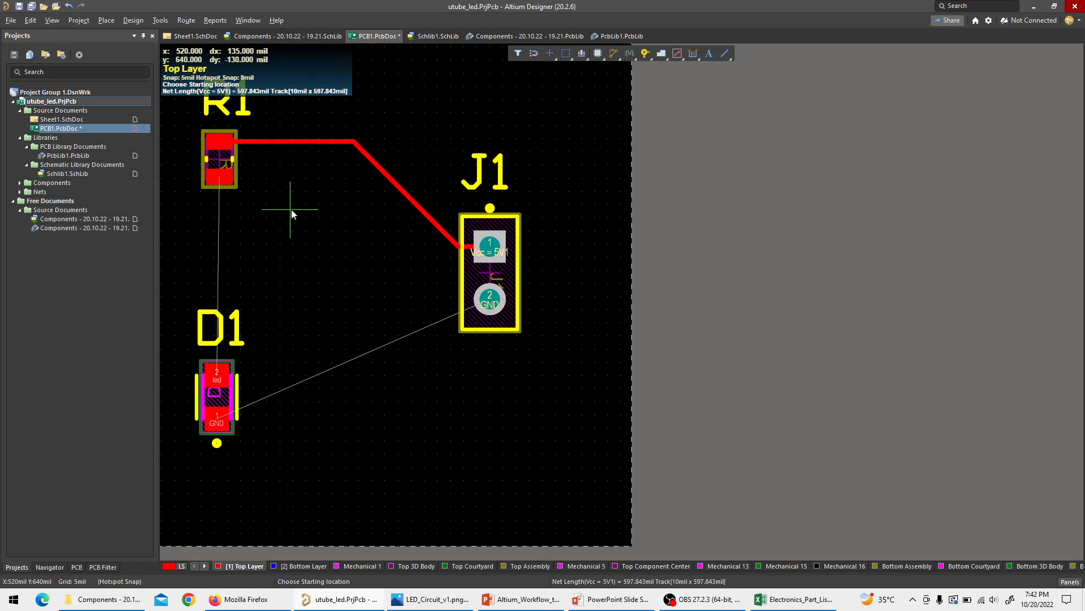
# Route a straight Top Layer track for the led net from R1's lower pad to D1 pad 2.
pyautogui.click(217, 179)
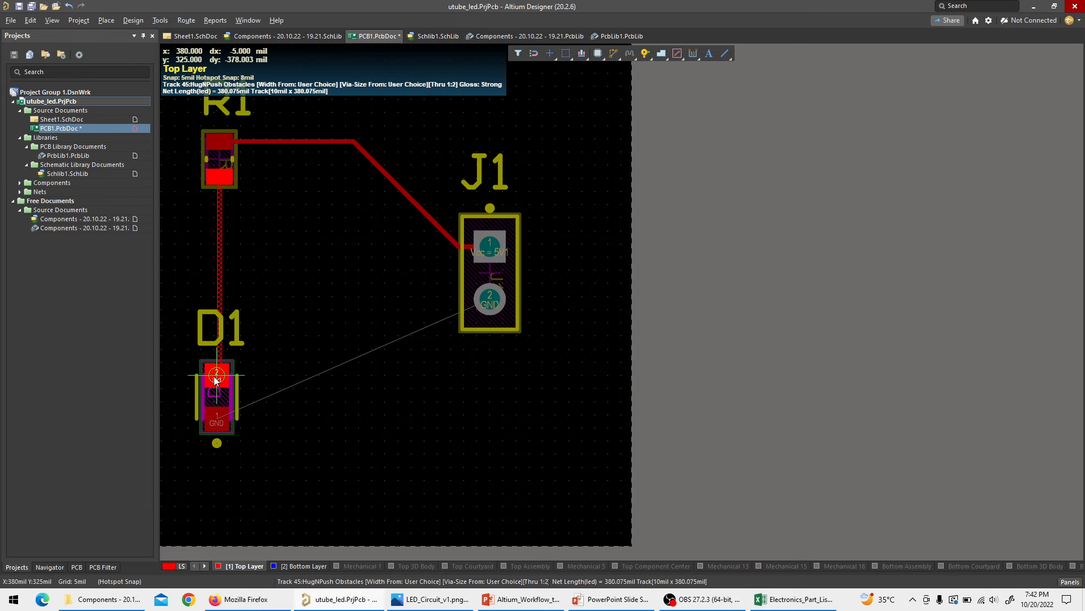
pyautogui.click(218, 377)
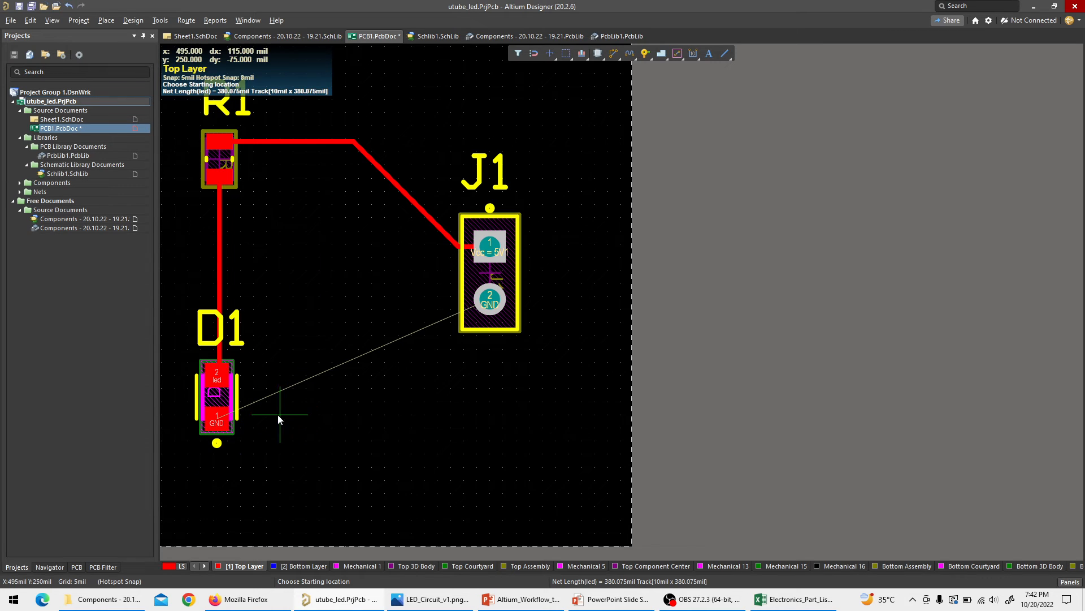
# Route the GND net from D1 pad 1 on the Top Layer to a via at about X 605, Y 245 mil, continuing on the Bottom Layer to J1 pad 2.
pyautogui.click(220, 423)
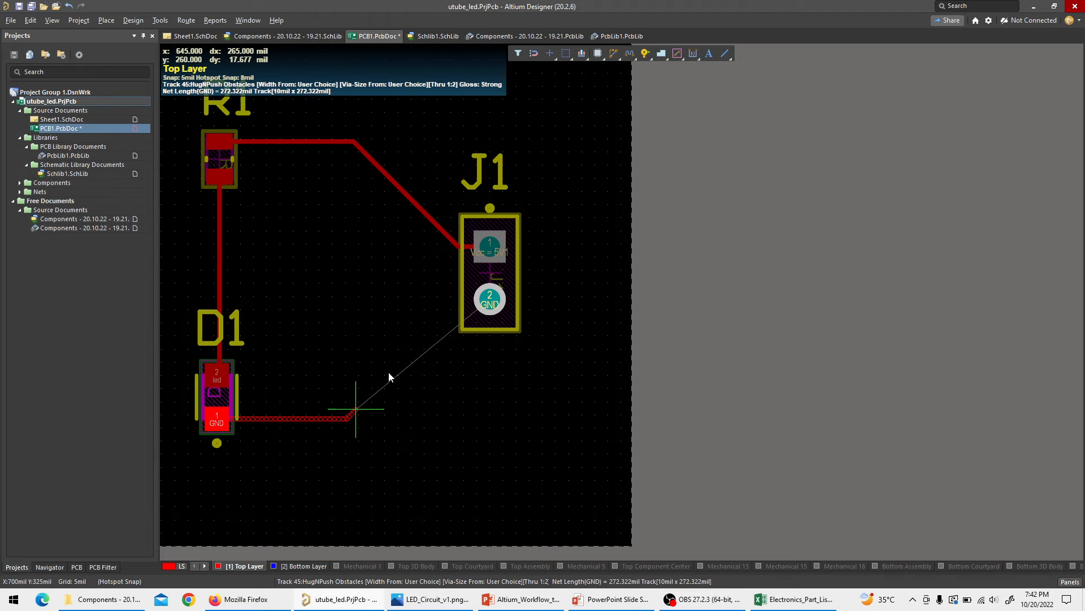
pyautogui.click(336, 419)
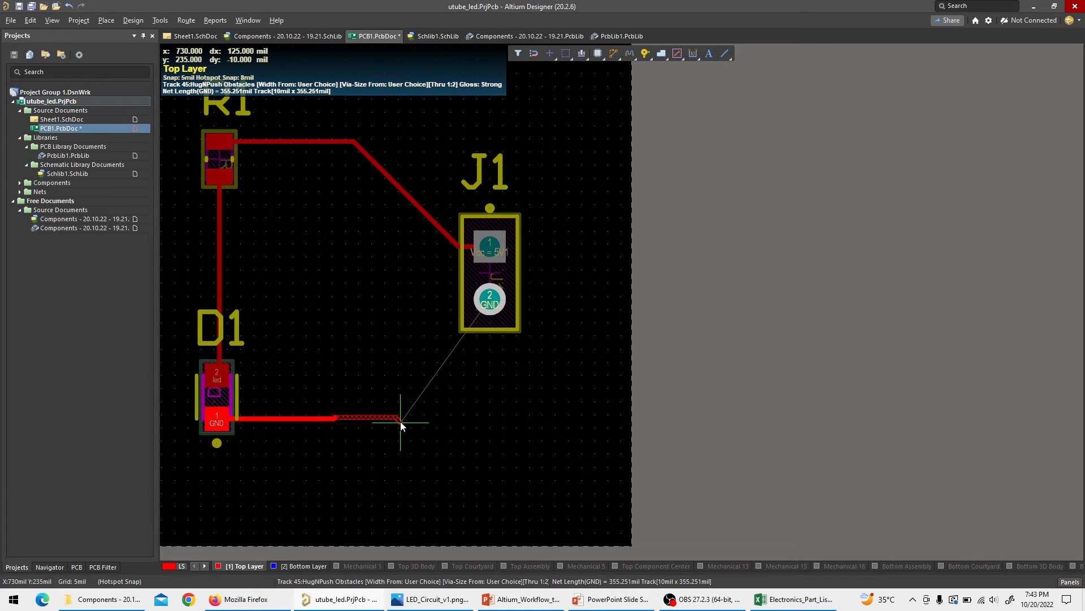
pyautogui.press('Tab')
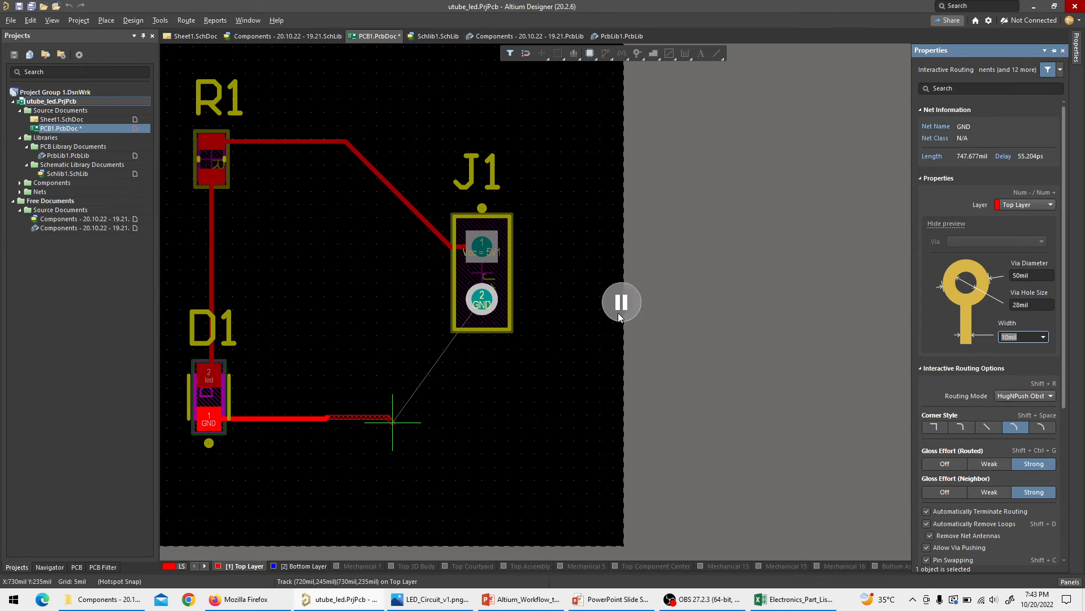
pyautogui.click(304, 564)
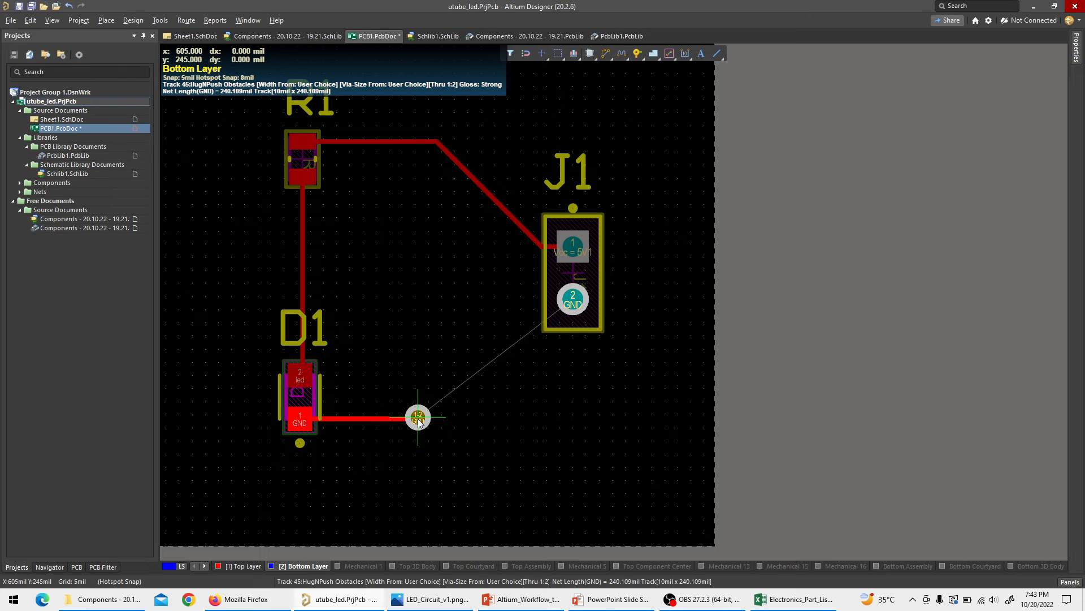
pyautogui.click(419, 423)
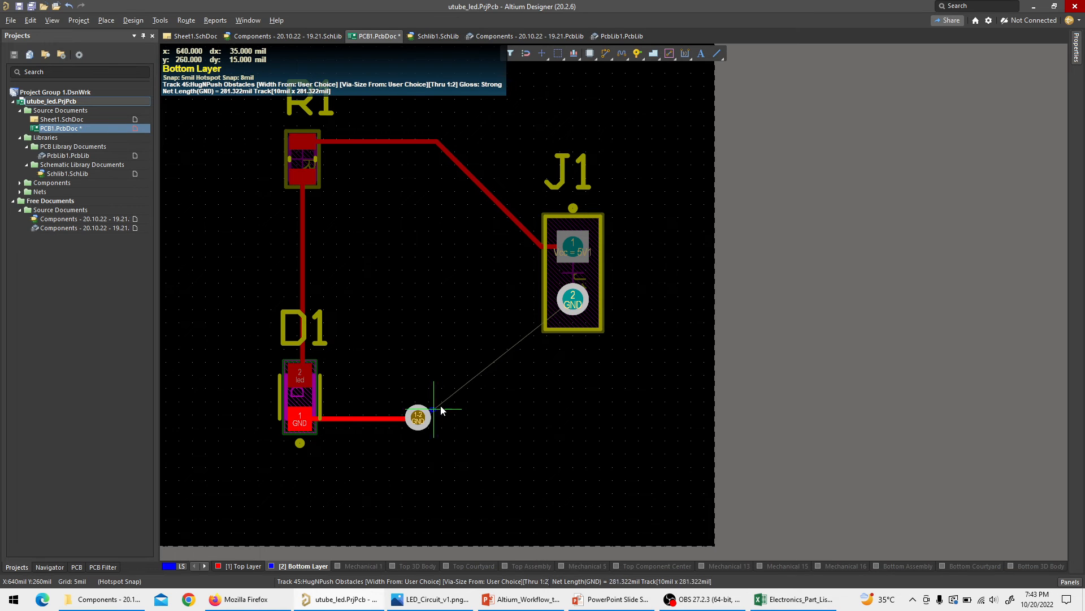
pyautogui.click(575, 304)
pyautogui.rightClick(553, 407)
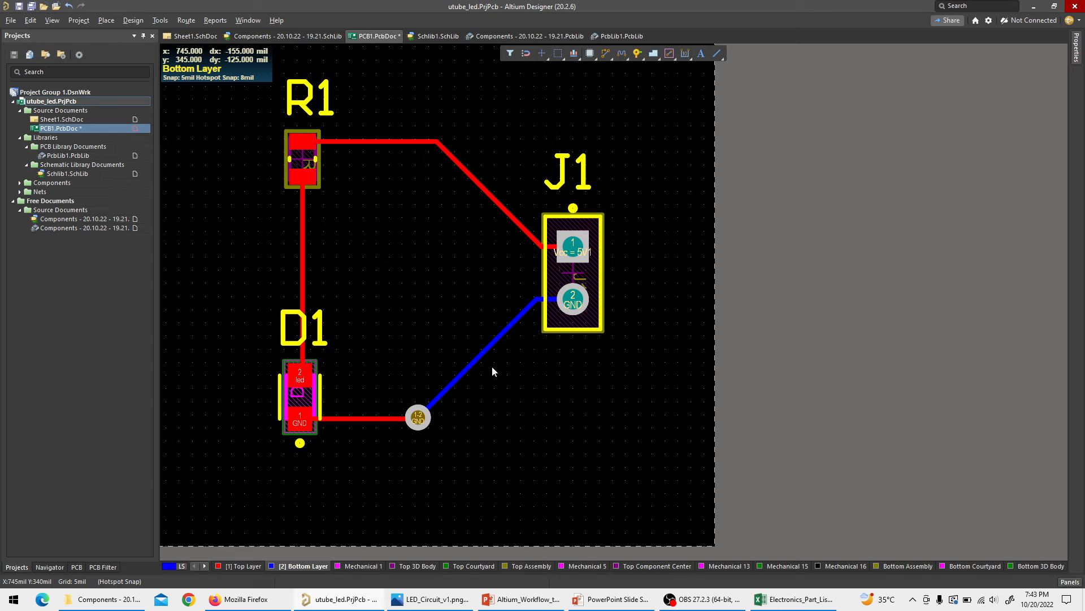
# Place a text string on the Top Overlay layer above J1, at about X 575, Y 885 mil.
pyautogui.scroll(2, 499, 383)
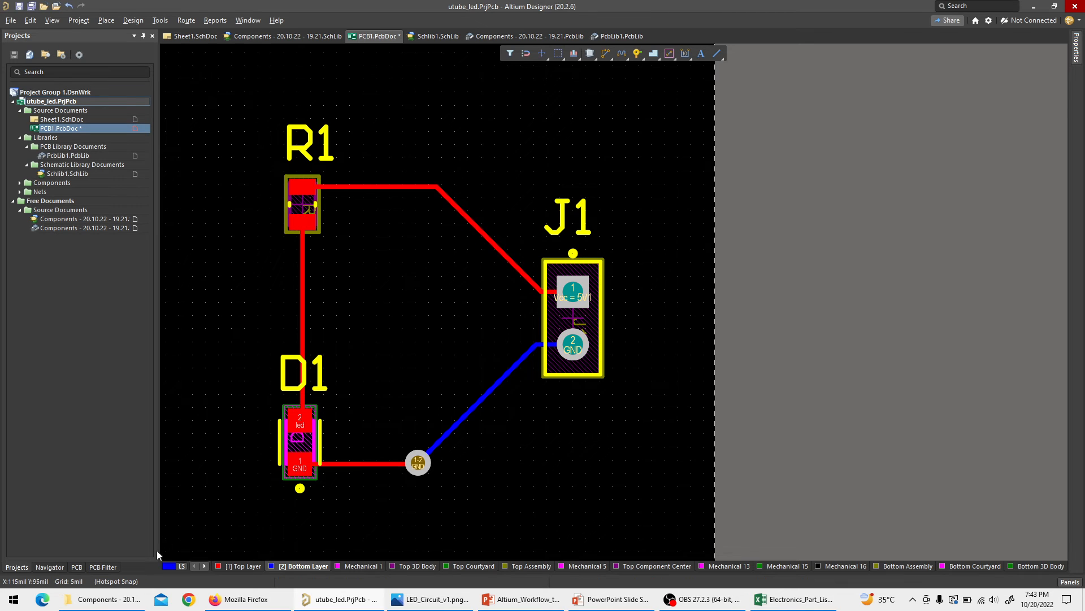
pyautogui.click(207, 565)
pyautogui.click(207, 565)
pyautogui.click(207, 565)
pyautogui.click(207, 566)
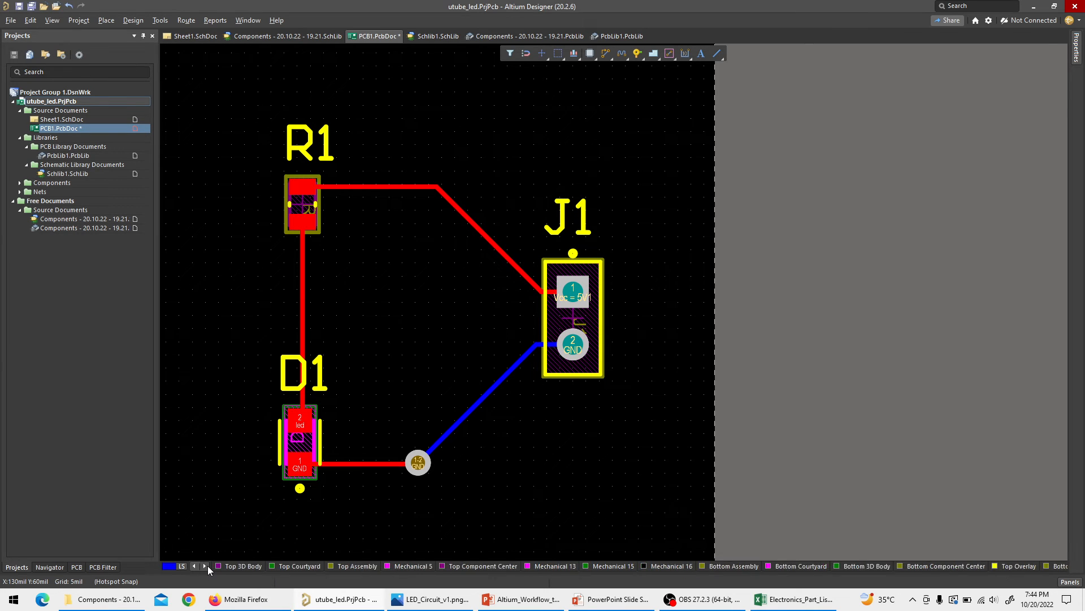
pyautogui.click(207, 566)
pyautogui.click(207, 566)
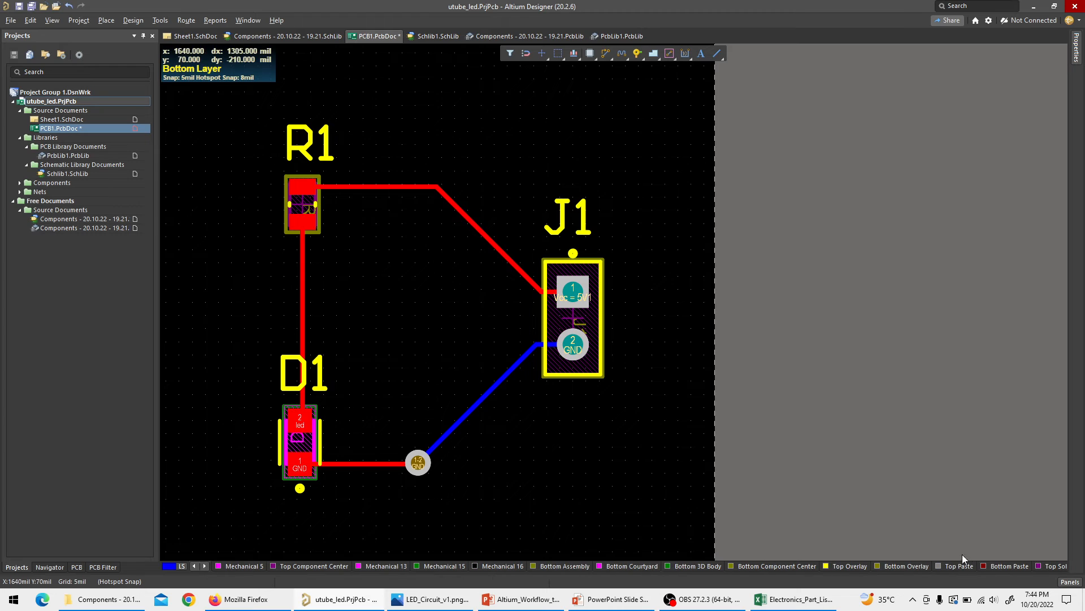
pyautogui.click(848, 566)
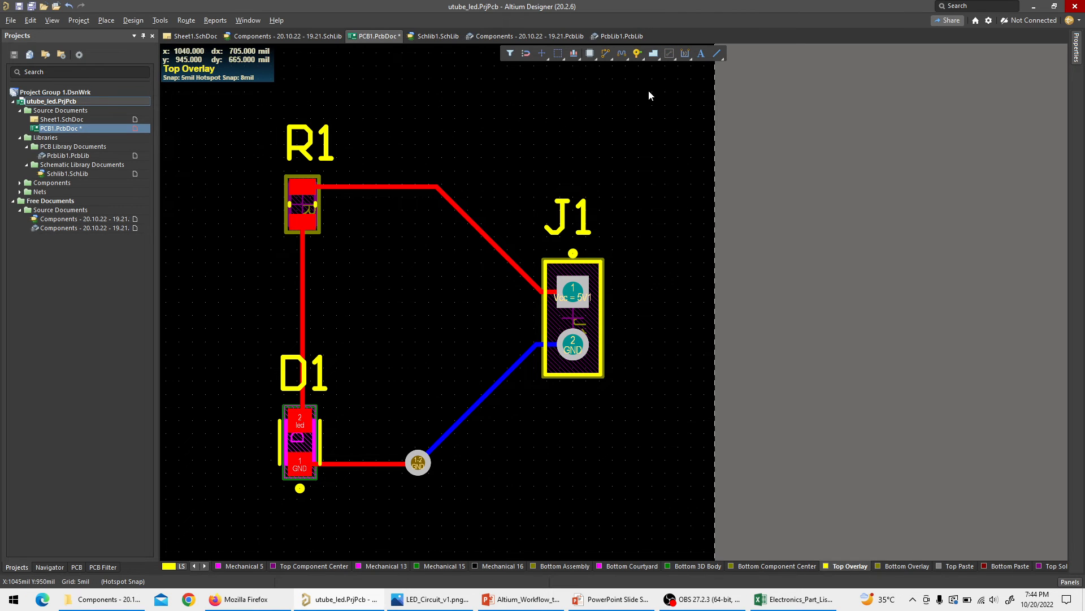
pyautogui.click(700, 53)
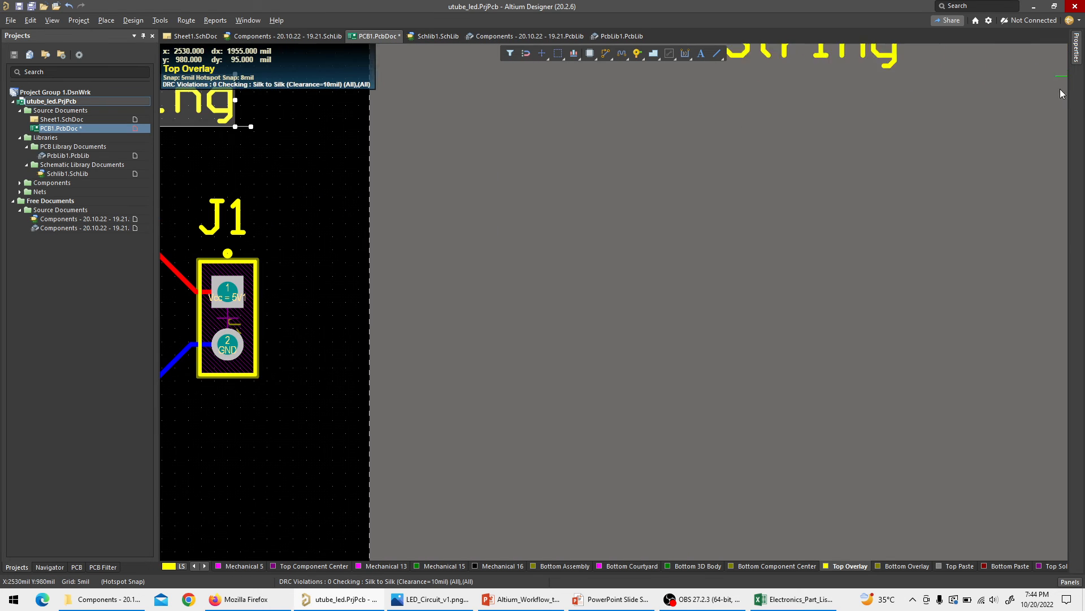
pyautogui.rightClick(969, 150)
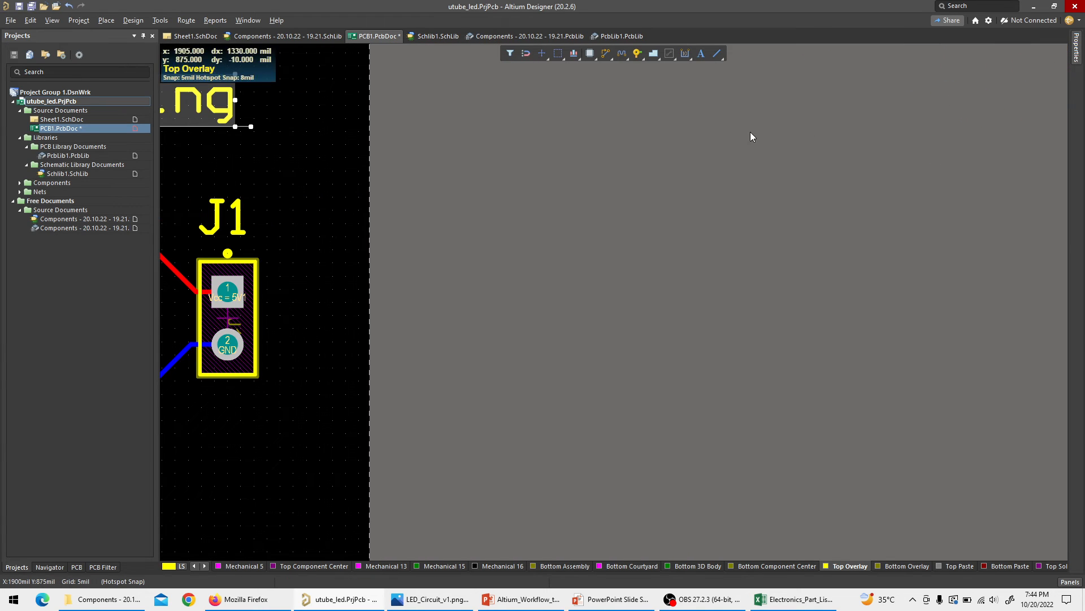
# Change the text of the placed Top Overlay string to Utube_Tutorial.
pyautogui.click(1078, 48)
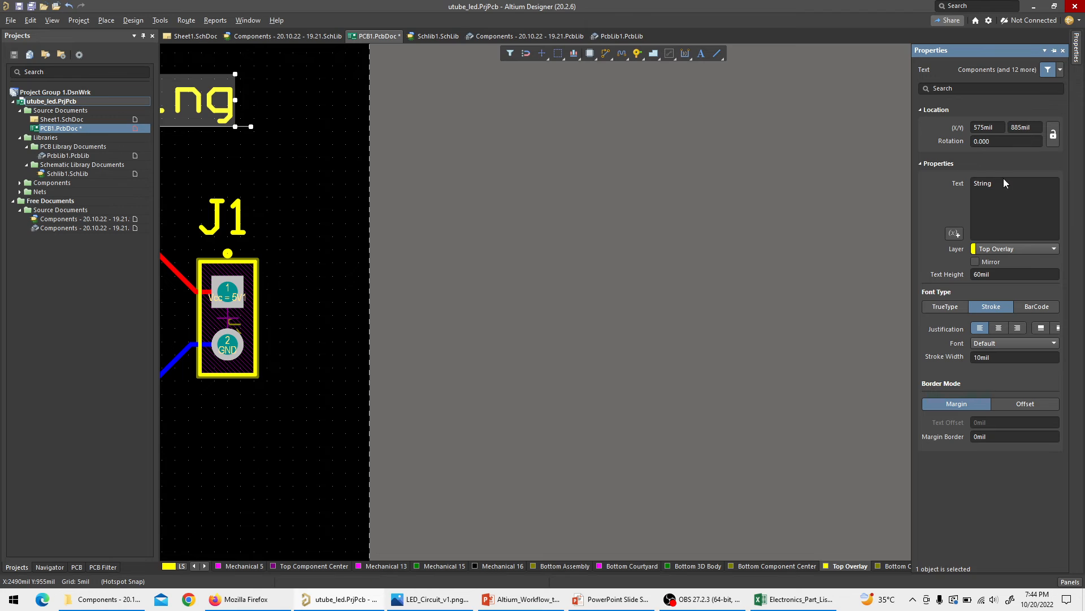
pyautogui.click(990, 186)
pyautogui.write('Utube_Tutpr')
pyautogui.press('BackSpace')
pyautogui.press('BackSpace')
pyautogui.write('orial')
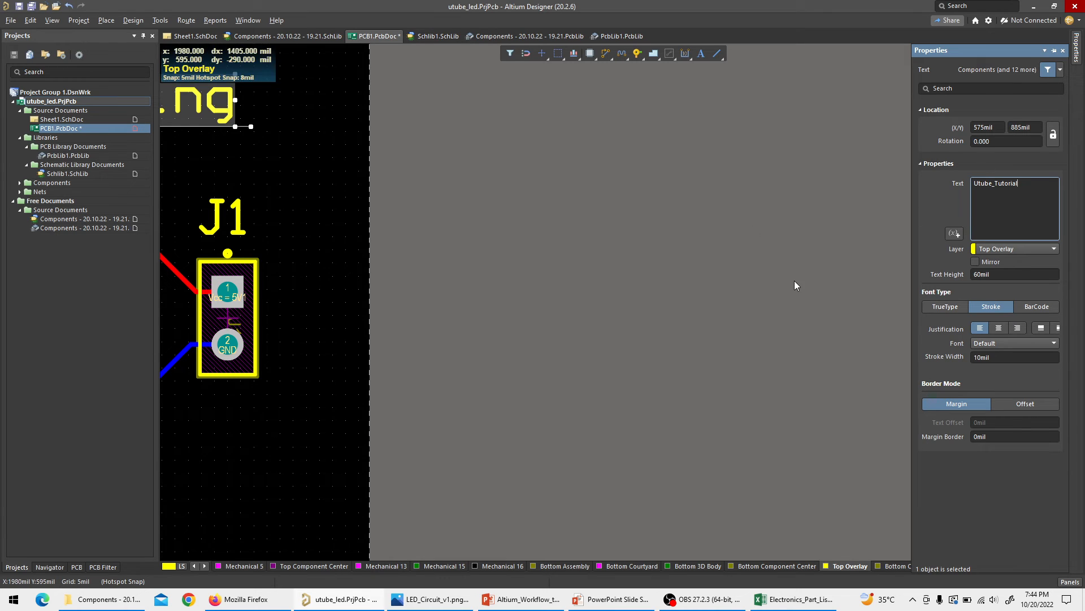
pyautogui.click(598, 223)
# Move the Utube_Tutorial text inside the board outline, roughly centred near the upper edge above R1.
pyautogui.click(52, 21)
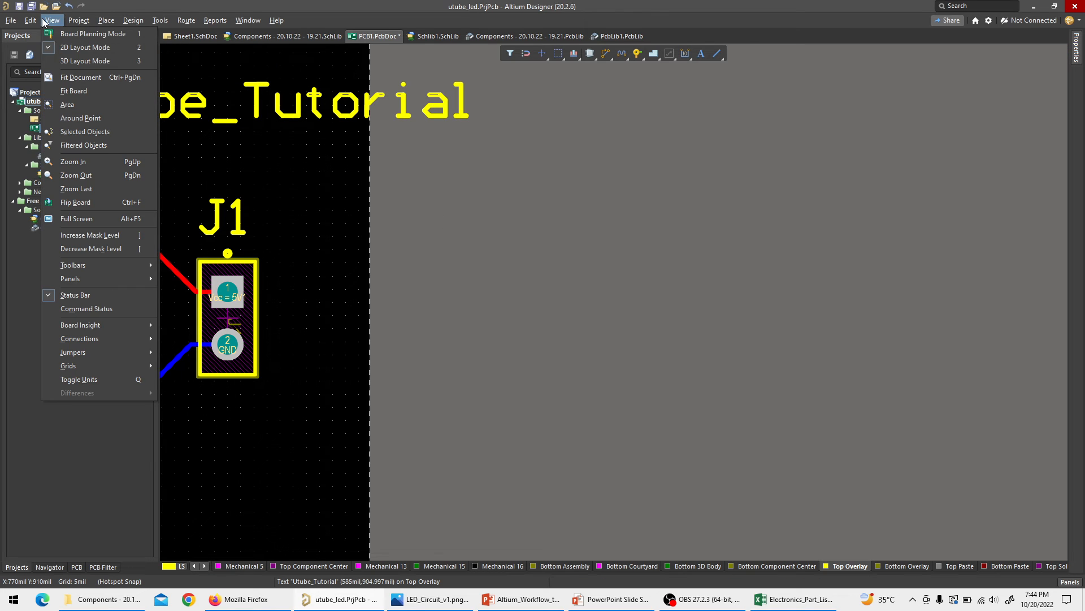
pyautogui.click(90, 92)
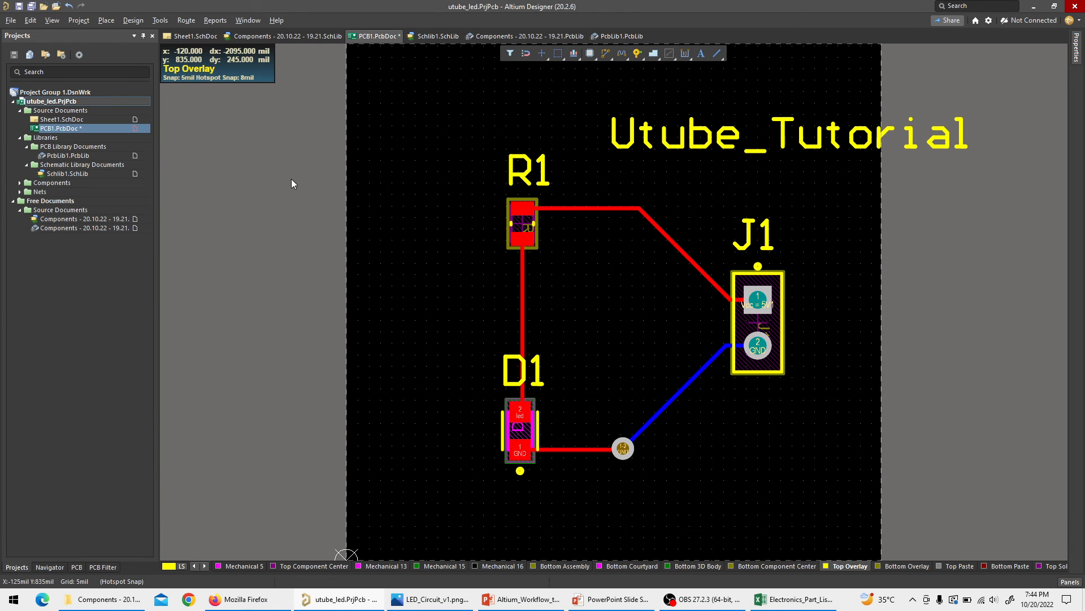
pyautogui.click(680, 132)
pyautogui.moveTo(656, 130); pyautogui.dragTo(427, 114)
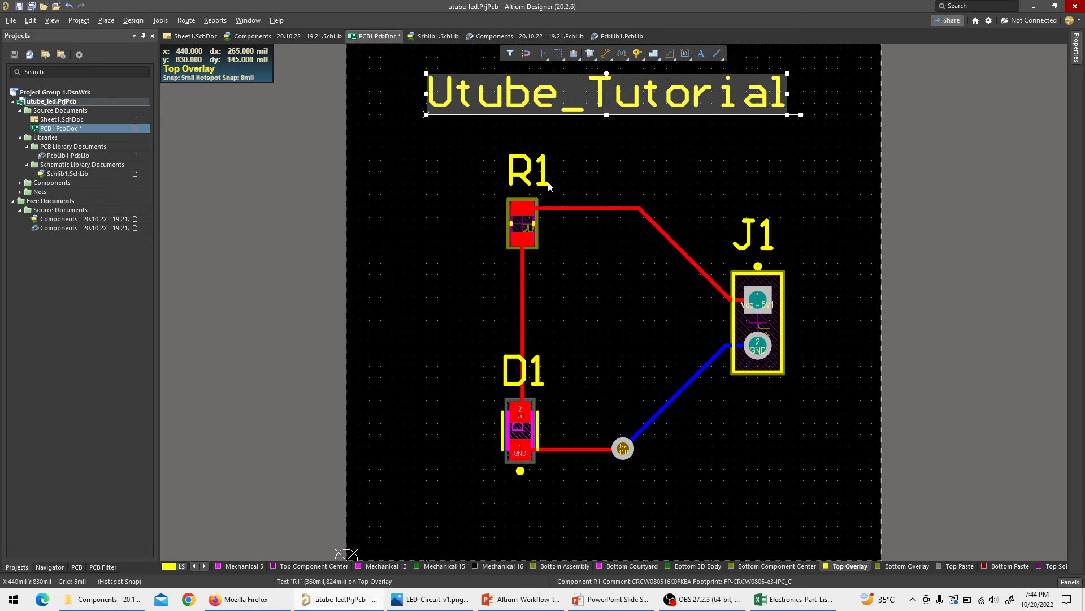
pyautogui.click(637, 150)
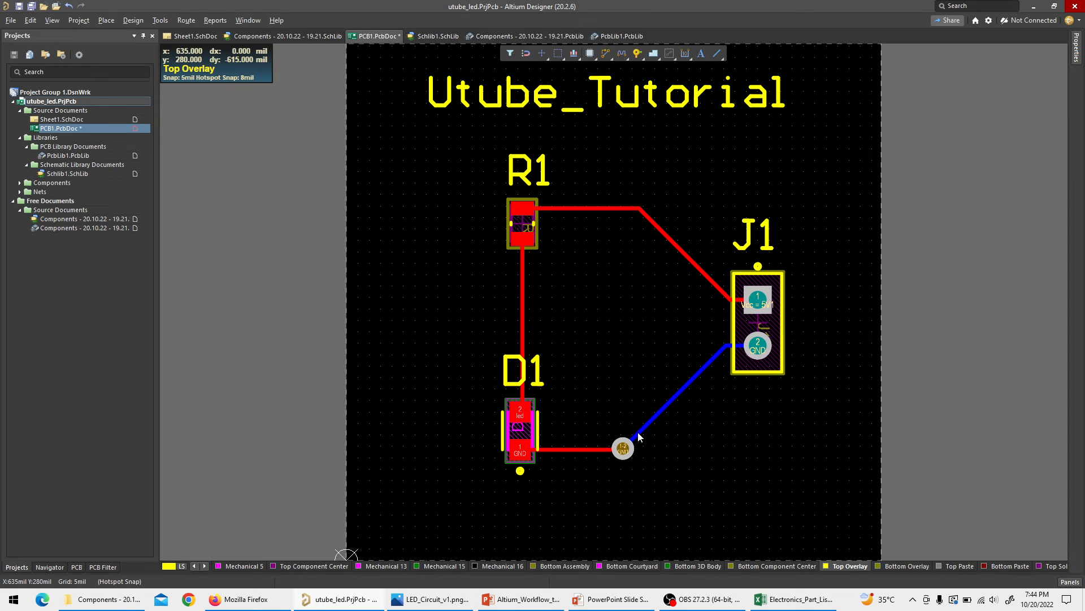
# Inspect the board in 3D from several angles, including its underside, and return to the 2D layout.
pyautogui.click(53, 20)
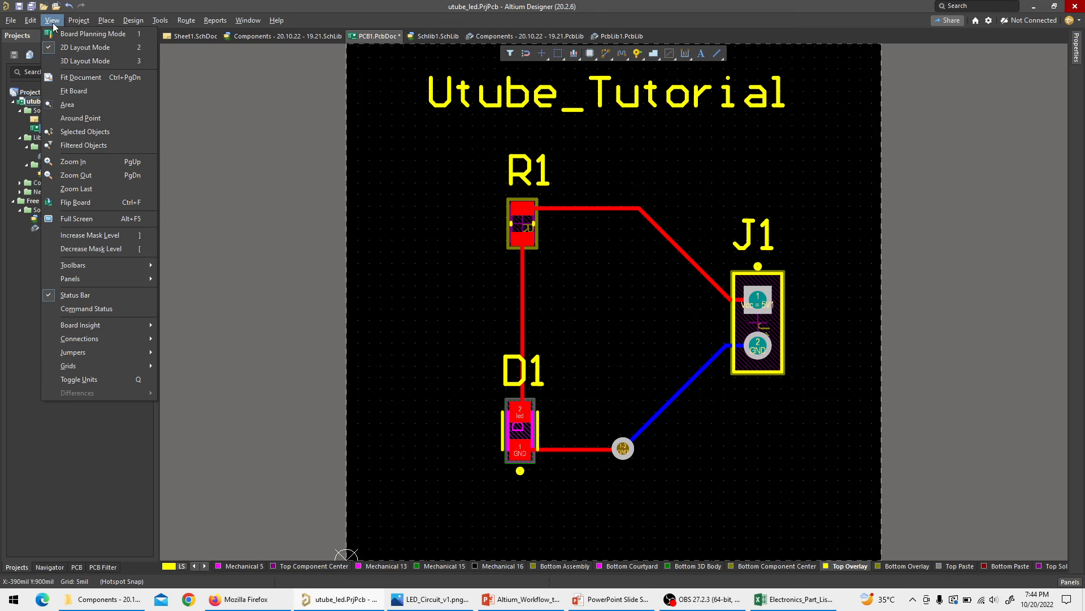
pyautogui.click(70, 60)
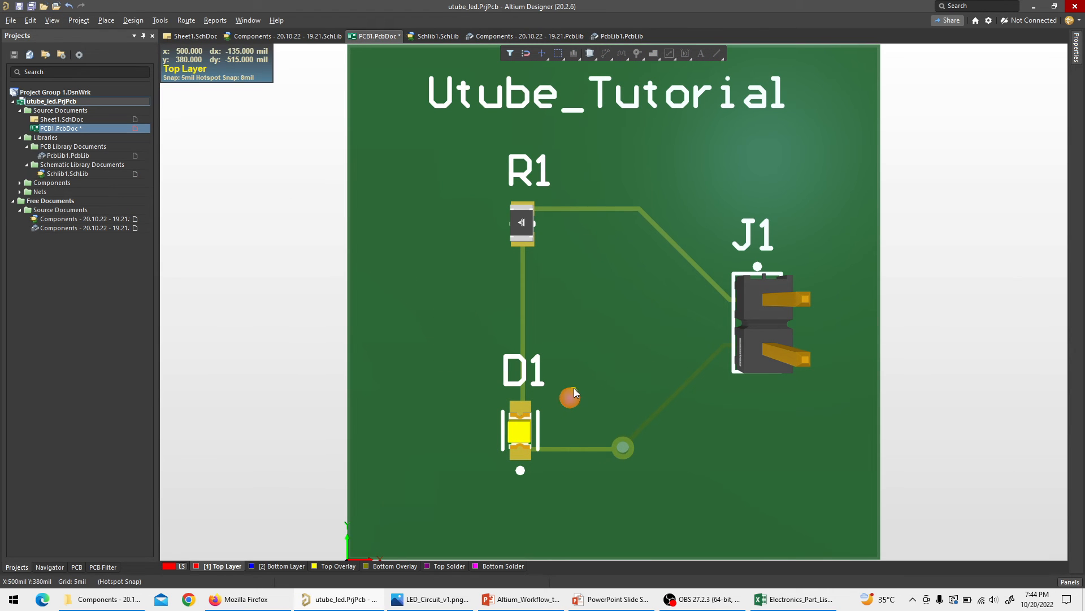
pyautogui.press('shift')
pyautogui.keyDown('shift'); pyautogui.moveTo(648, 411); pyautogui.dragTo(681, 304, button='right'); pyautogui.keyUp('shift')
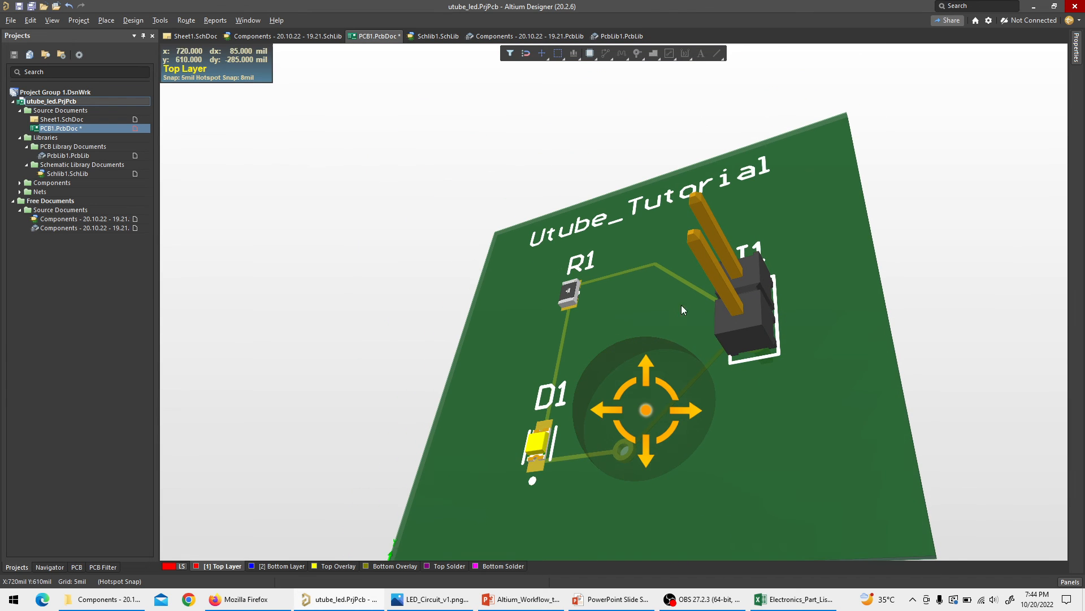
pyautogui.keyDown('shift'); pyautogui.moveTo(563, 482); pyautogui.dragTo(640, 455, button='right'); pyautogui.keyUp('shift')
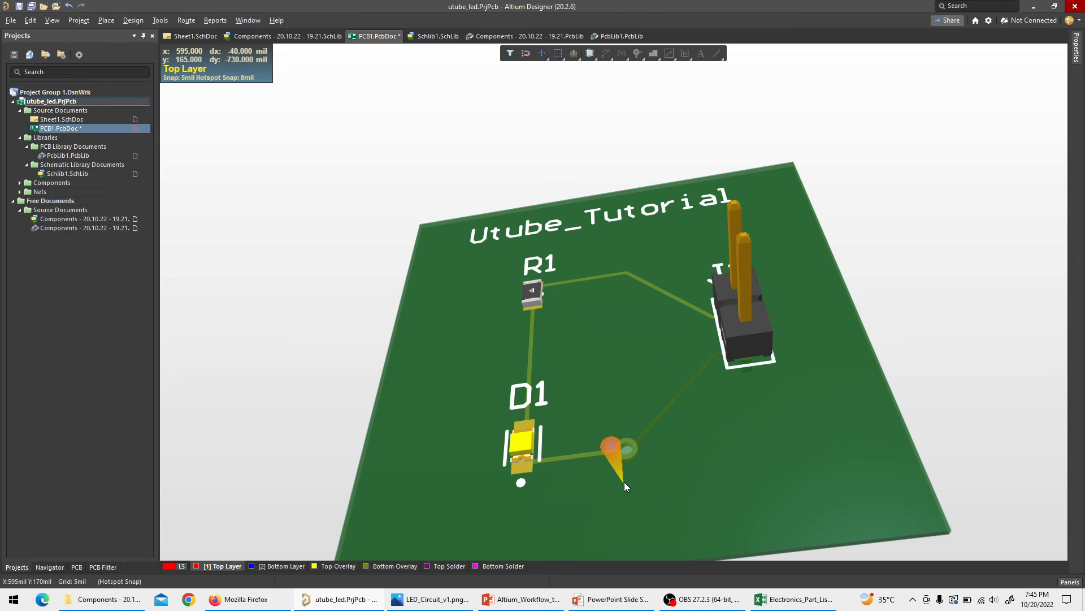
pyautogui.keyDown('shift'); pyautogui.moveTo(609, 498); pyautogui.dragTo(722, 432, button='right'); pyautogui.keyUp('shift')
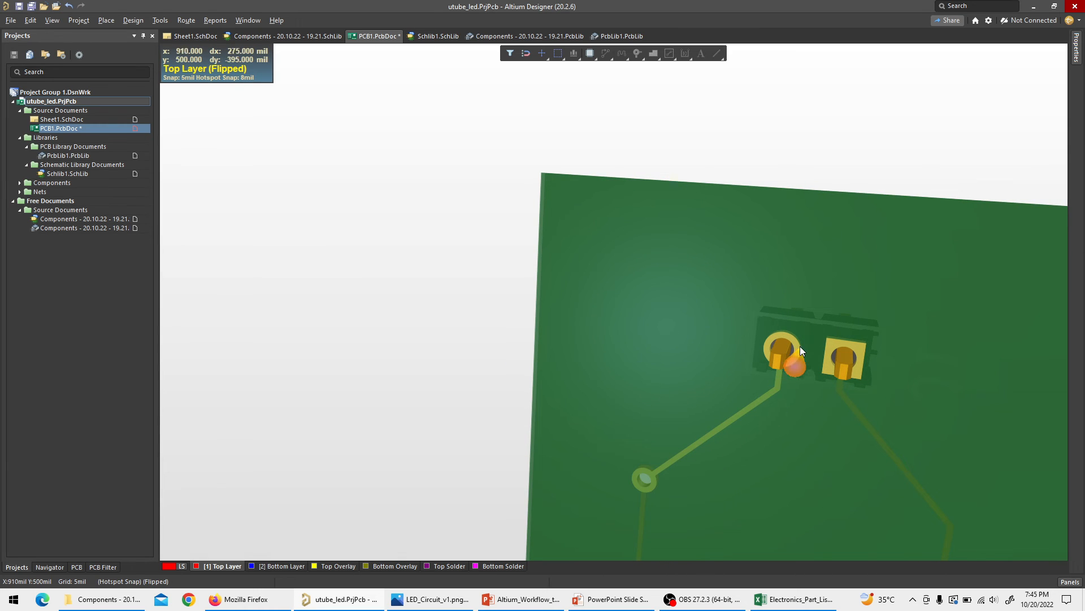
pyautogui.keyDown('shift'); pyautogui.moveTo(599, 279); pyautogui.dragTo(689, 408, button='right'); pyautogui.keyUp('shift')
pyautogui.moveTo(525, 211); pyautogui.dragTo(795, 297, button='right')
pyautogui.keyDown('shift'); pyautogui.moveTo(791, 339); pyautogui.dragTo(898, 338, button='right'); pyautogui.keyUp('shift')
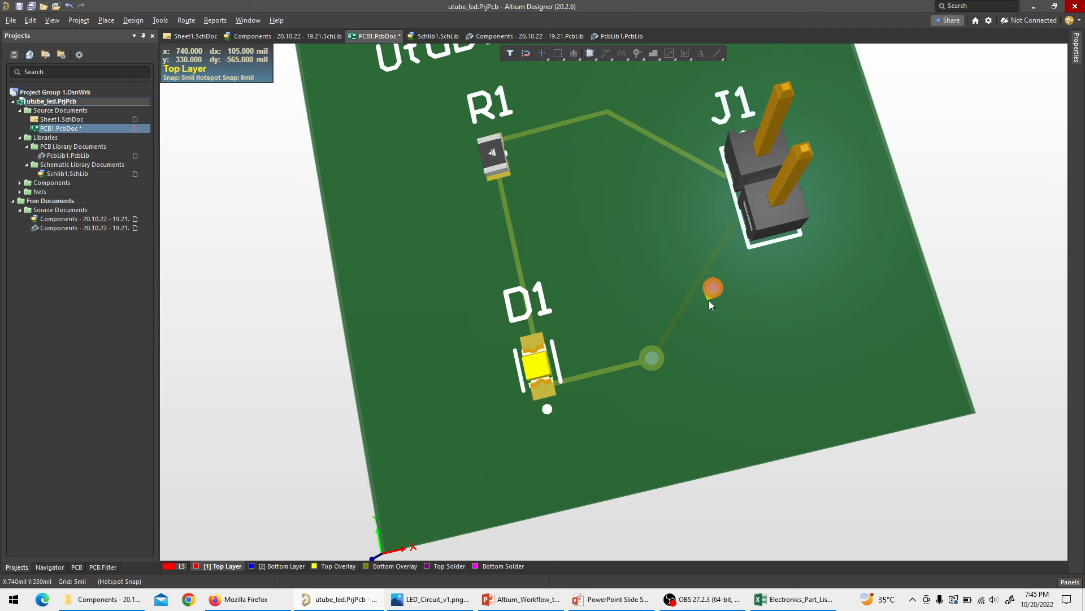
pyautogui.press('2')
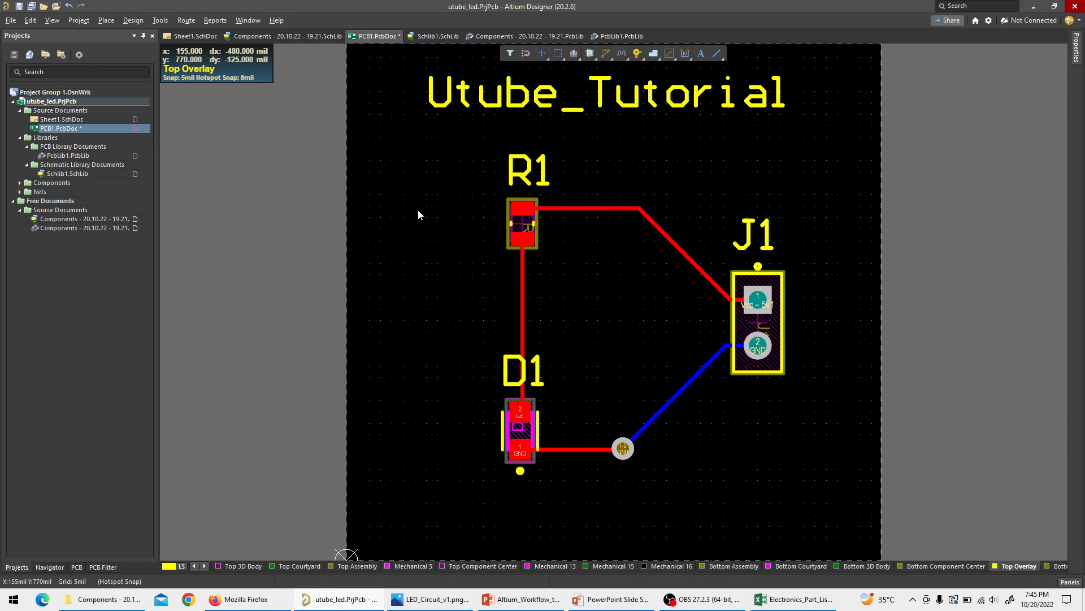
# Save the PCB document, run the Design Rule Check with the existing options, and review the Design Rule Verification Report.
pyautogui.hotkey('ctrl', 's')
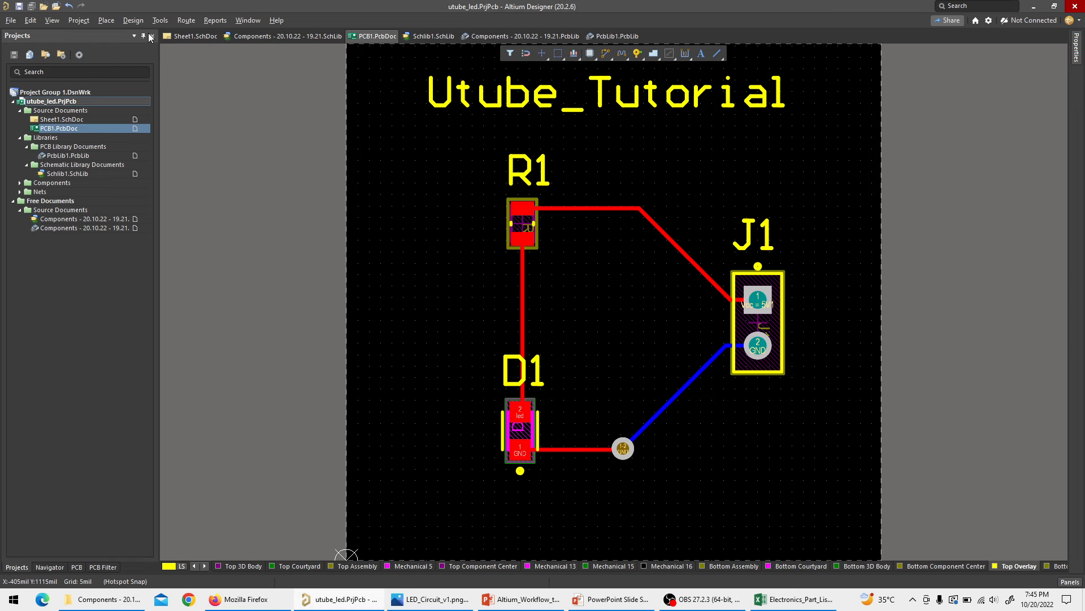
pyautogui.click(128, 21)
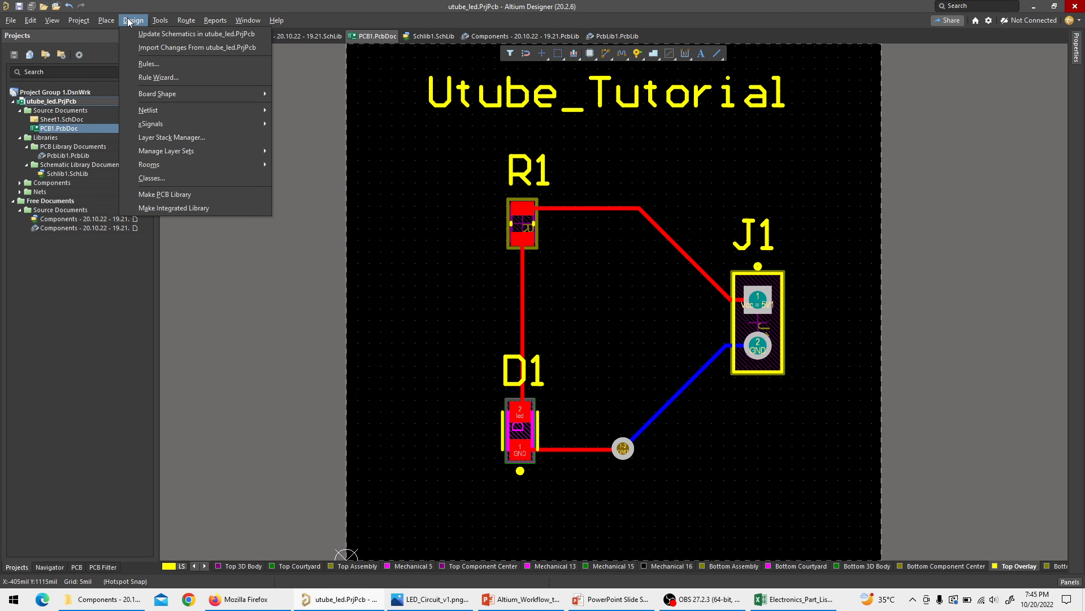
pyautogui.moveTo(162, 21)
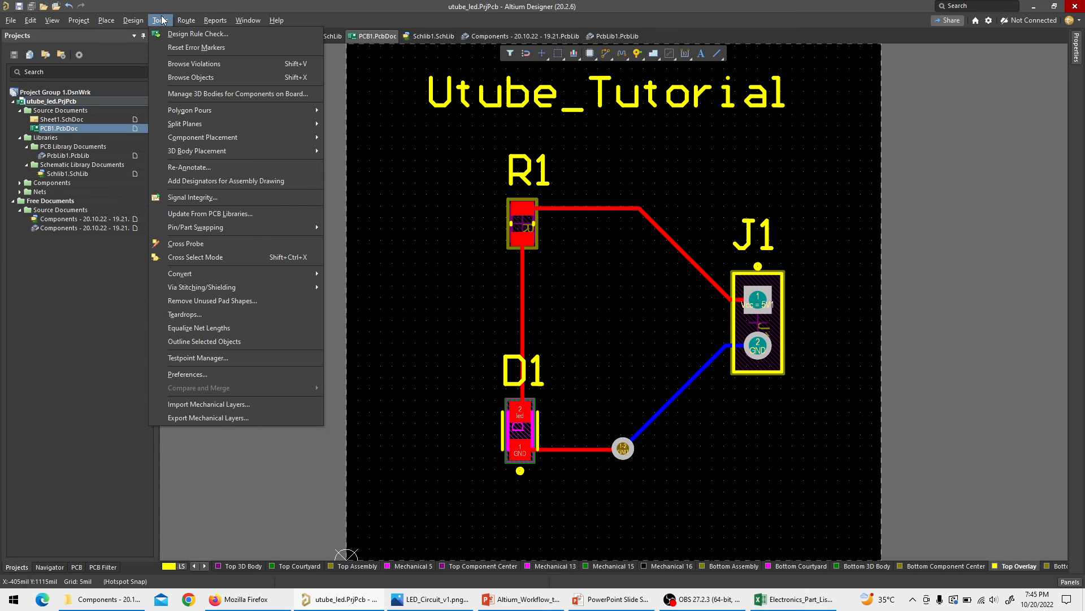
pyautogui.click(176, 38)
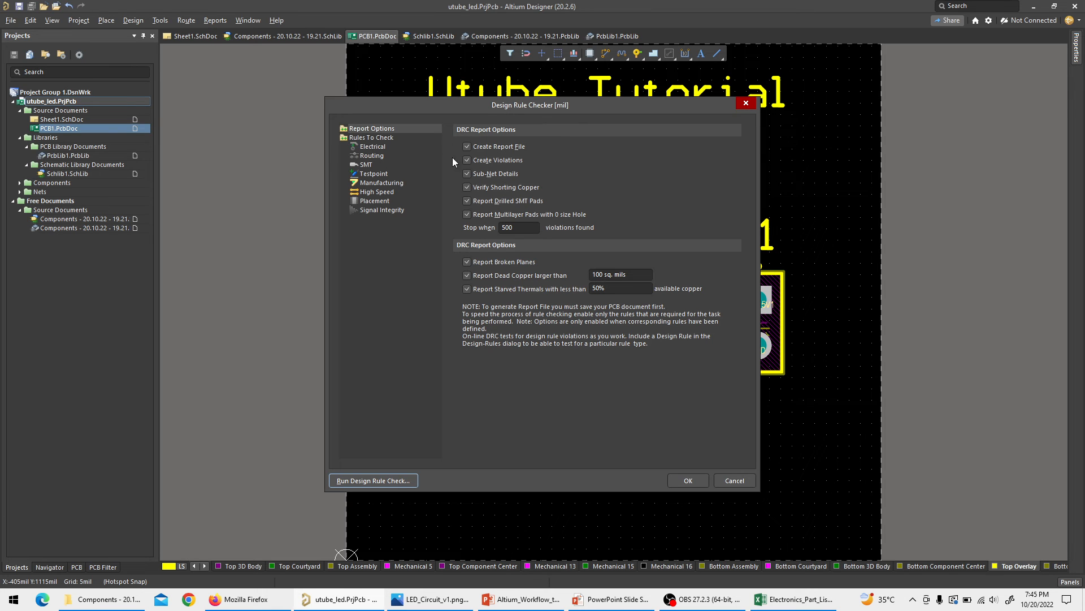
pyautogui.click(377, 480)
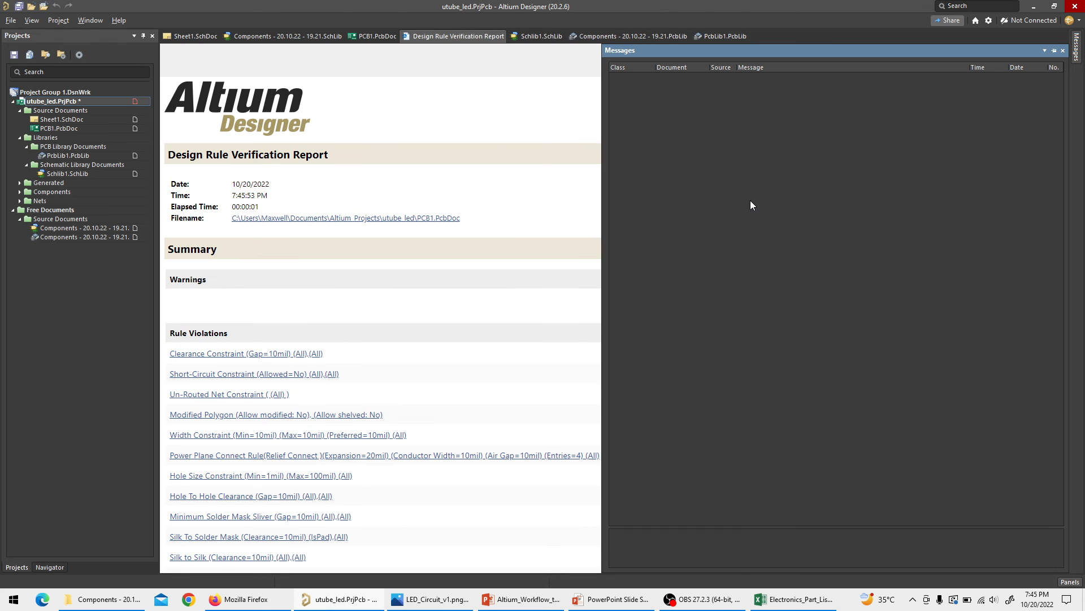
pyautogui.click(1063, 51)
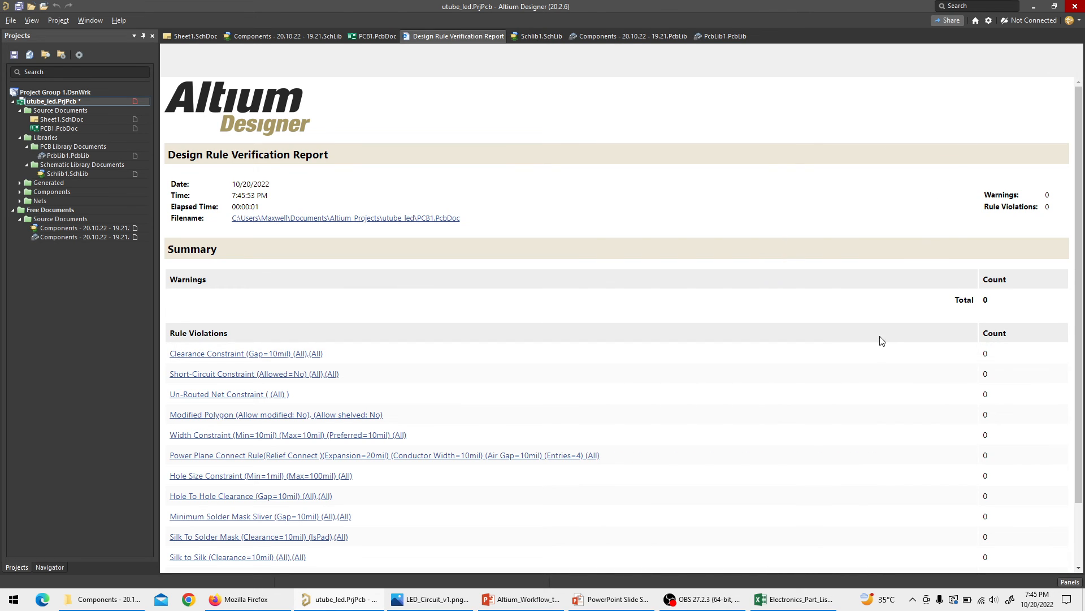
pyautogui.scroll(-1, 880, 344)
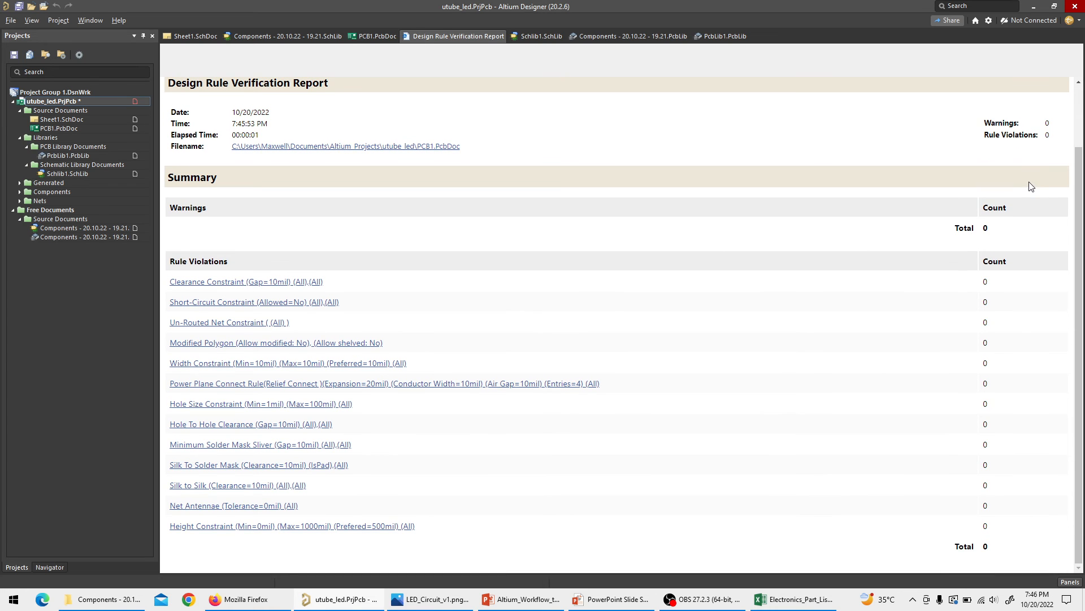
pyautogui.scroll(2, 1037, 199)
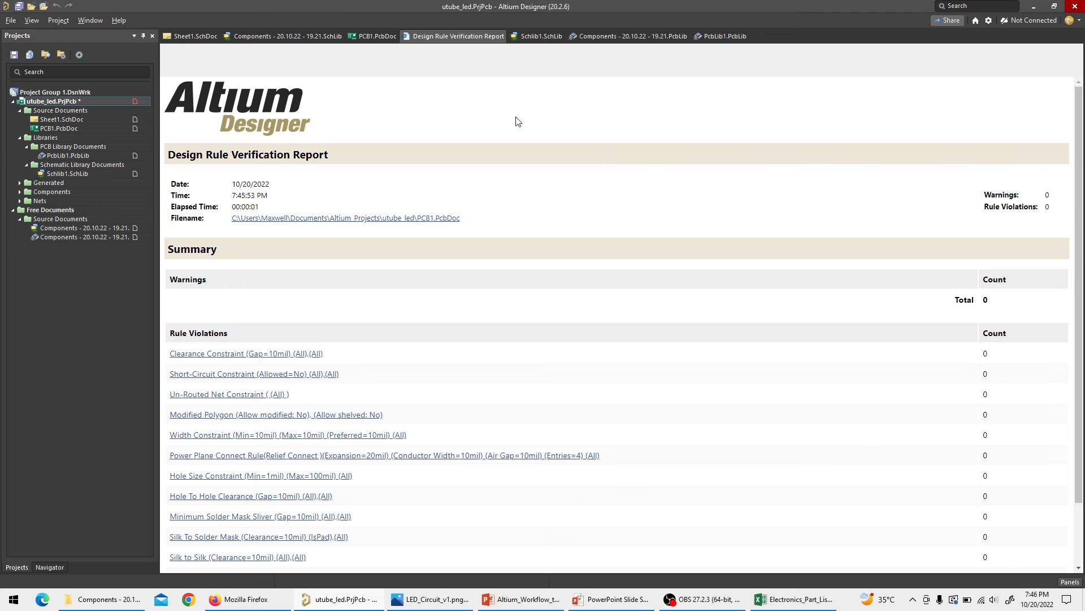
# Return to the PCB1 layout and check the PCB Rules And Violations list for any violations.
pyautogui.click(375, 36)
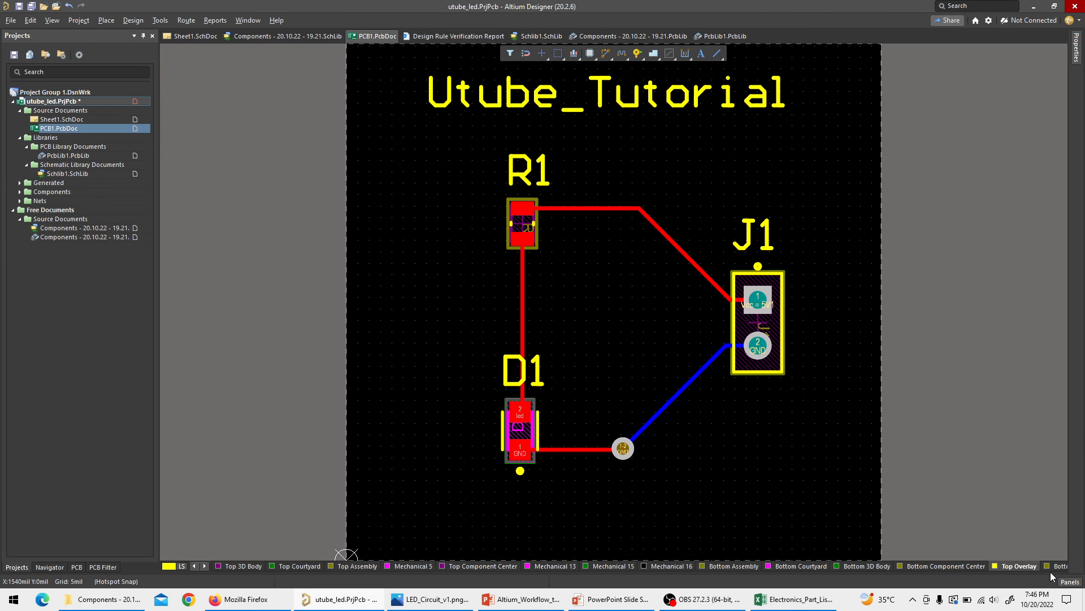
pyautogui.click(1068, 582)
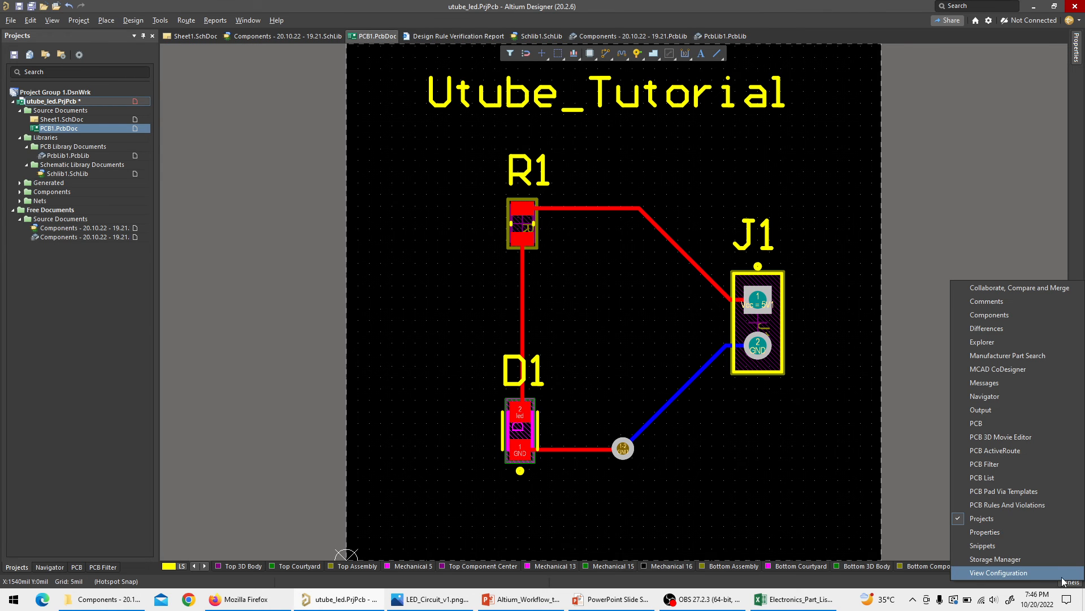
pyautogui.click(1010, 505)
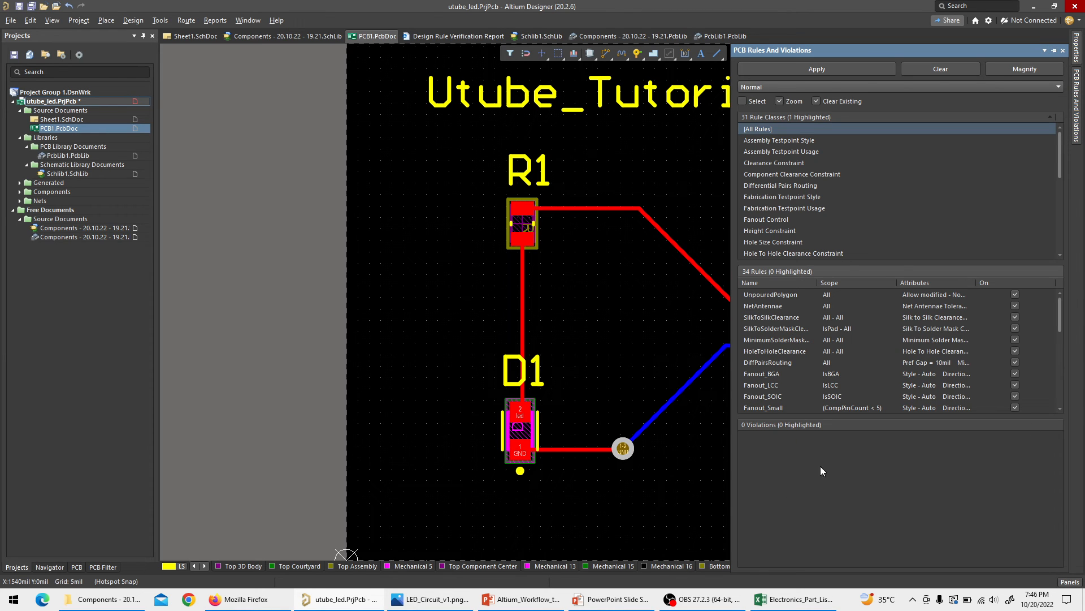
pyautogui.click(1062, 51)
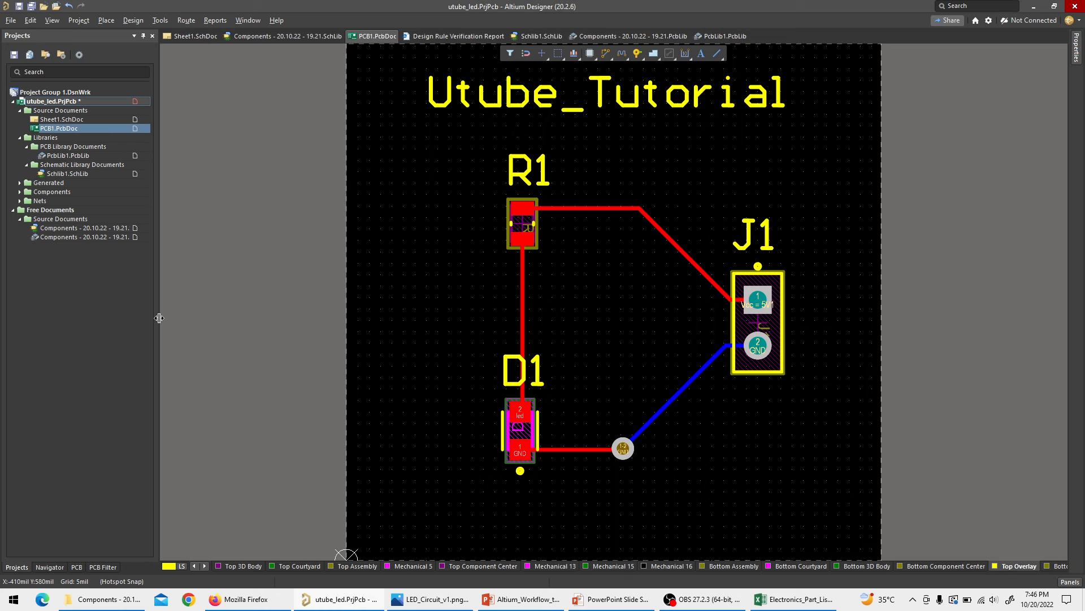
# Add a new Output Job File to the utube_led project.
pyautogui.rightClick(49, 104)
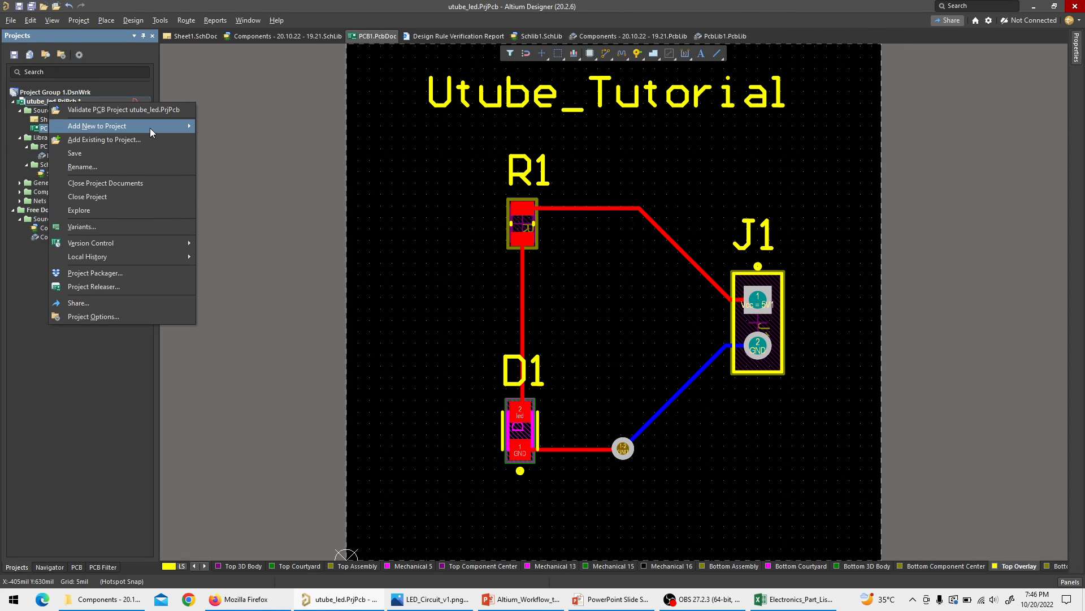
pyautogui.moveTo(151, 128)
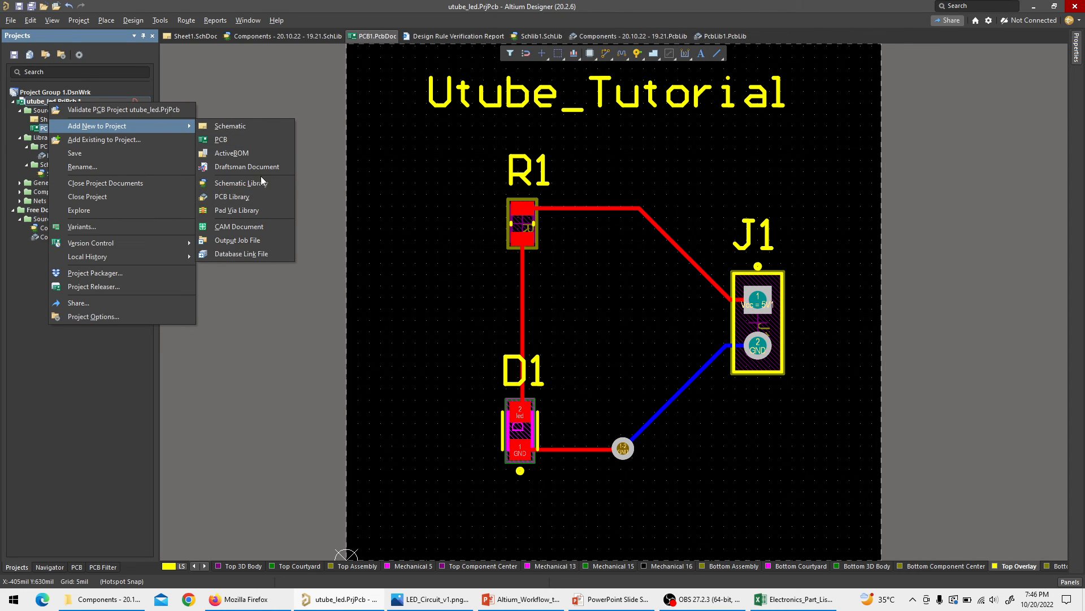
pyautogui.click(259, 241)
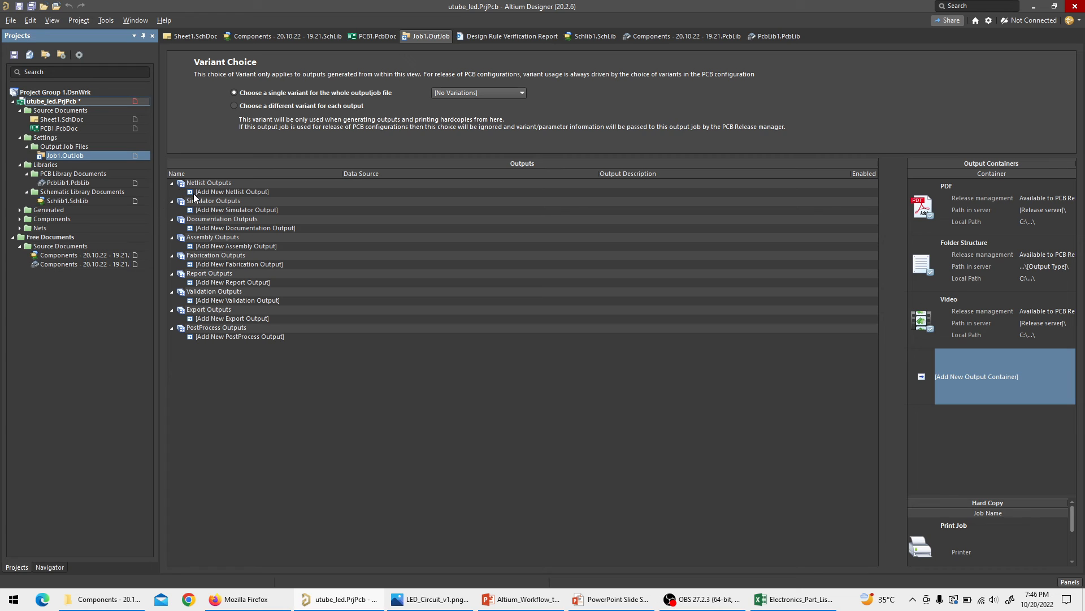
# Add a Gerber Files fabrication output with [PCB Document] as its data source.
pyautogui.click(199, 266)
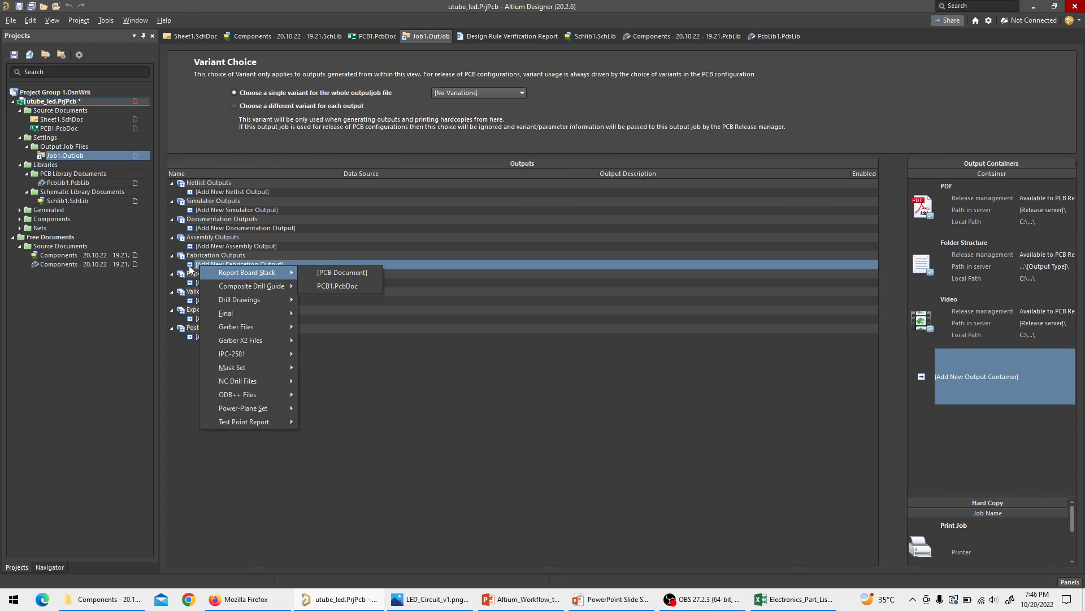
pyautogui.click(190, 267)
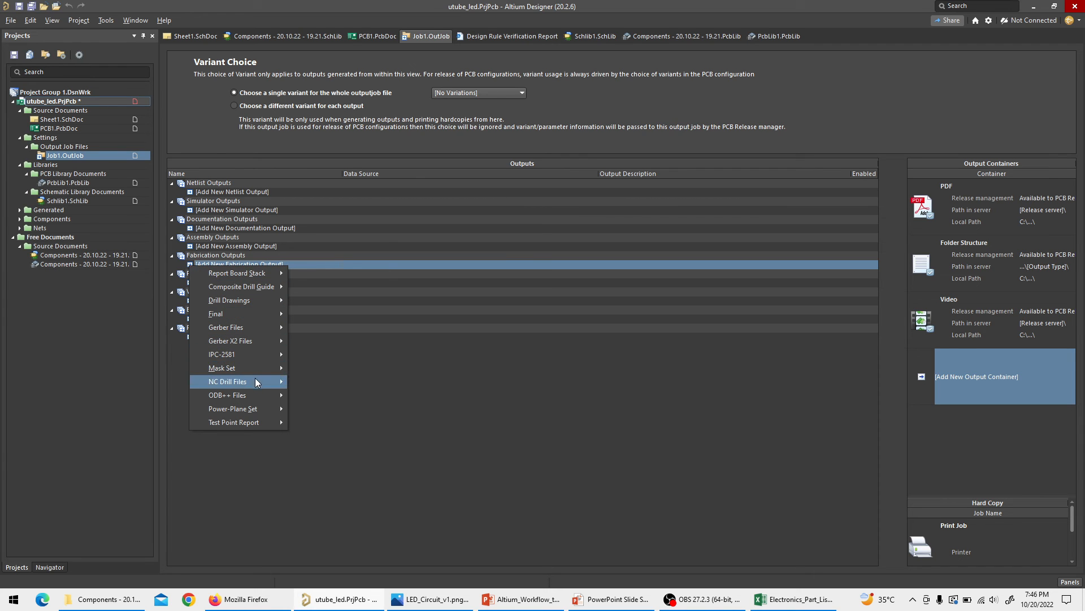
pyautogui.moveTo(255, 329)
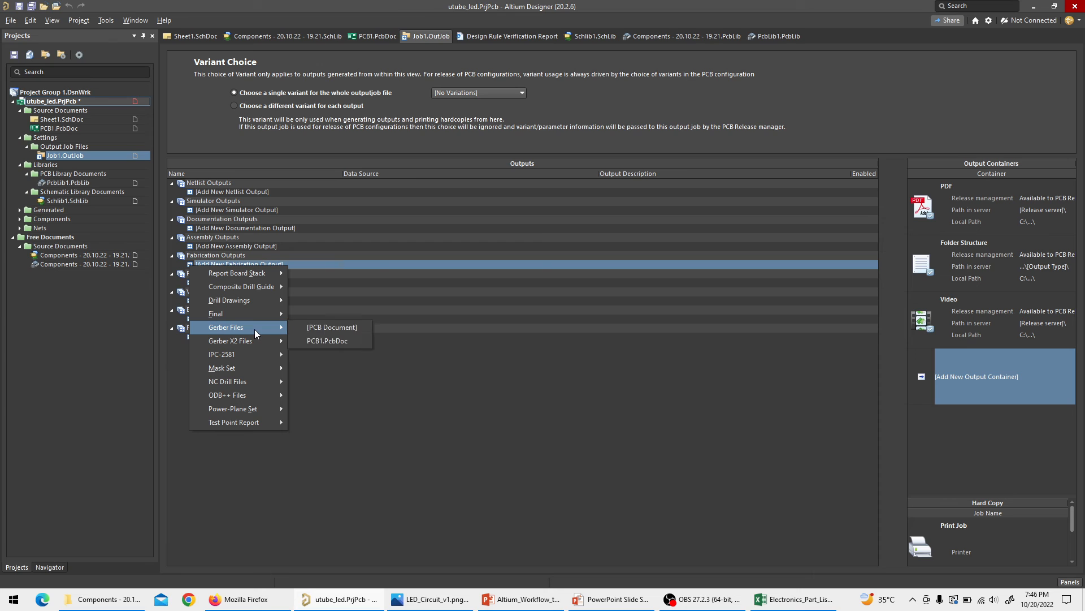
pyautogui.click(327, 328)
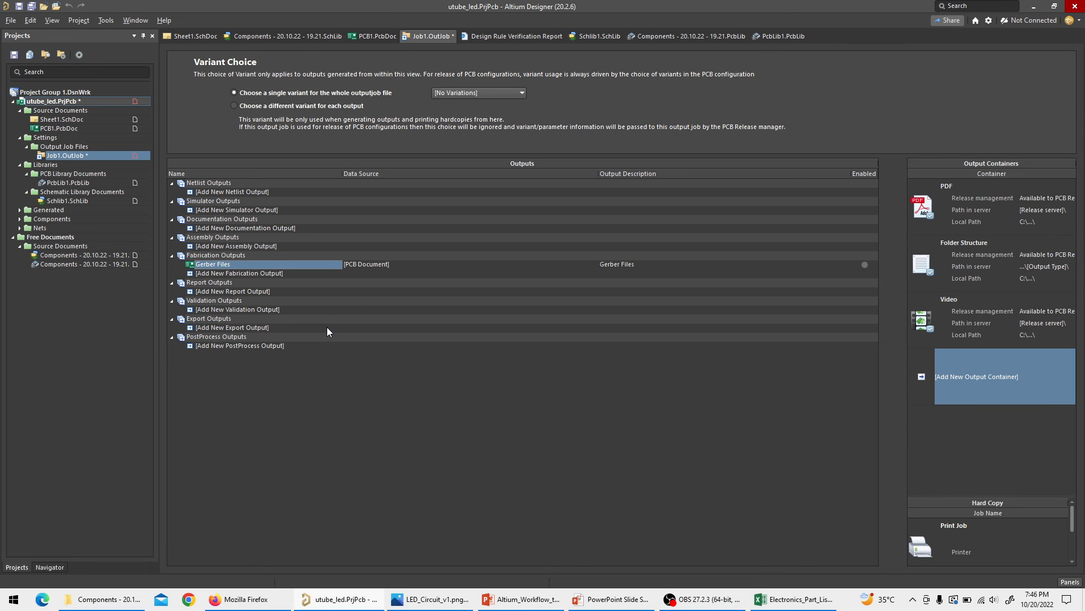
# Configure the Gerber Files output to plot all used layers, keeping the existing units, drill drawing and advanced settings.
pyautogui.rightClick(205, 264)
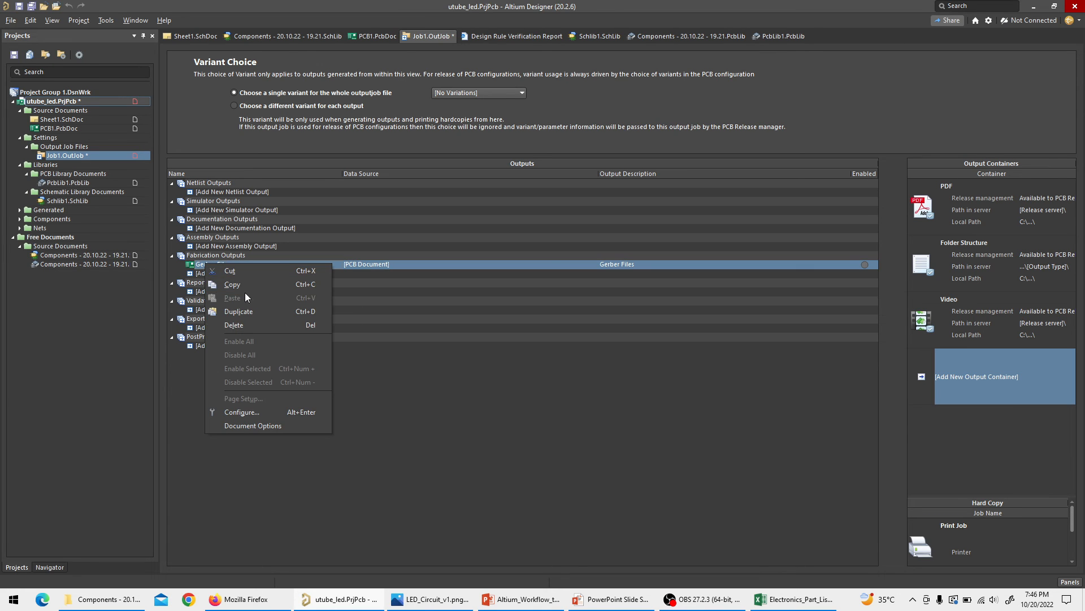
pyautogui.click(261, 411)
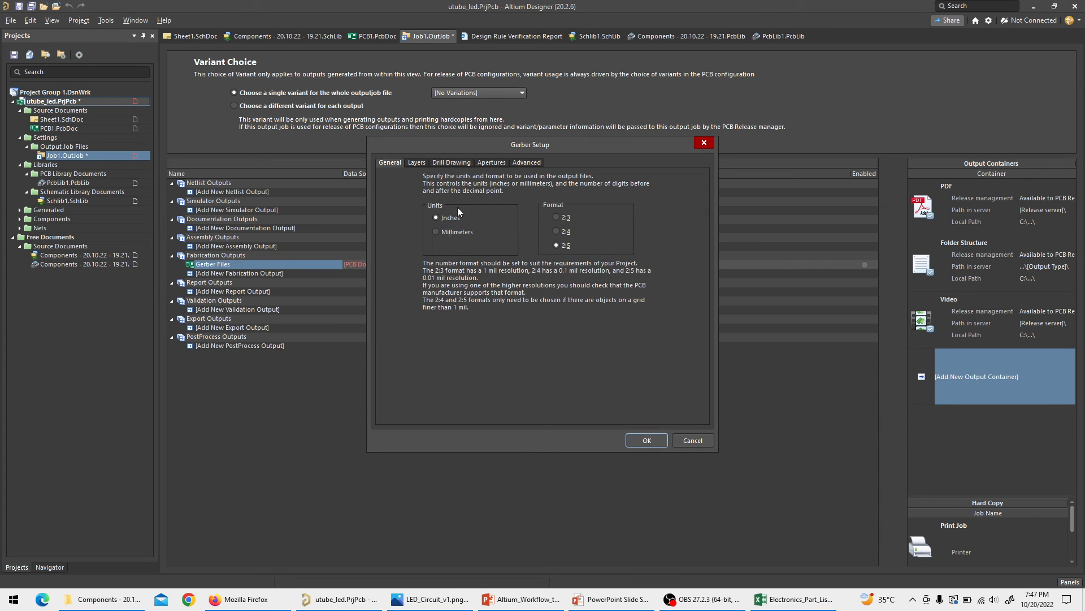
pyautogui.click(418, 162)
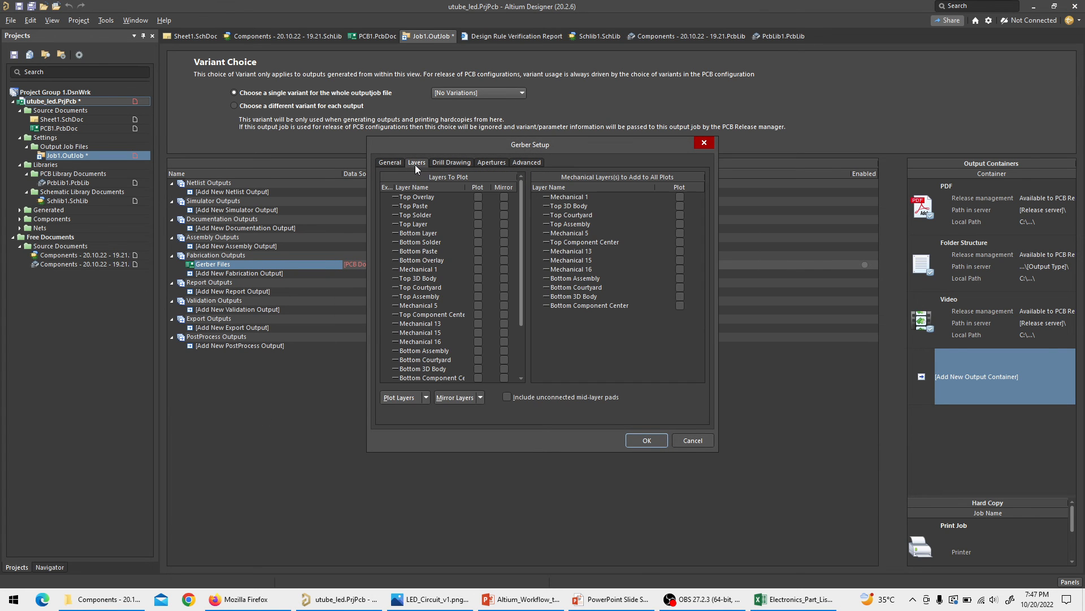
pyautogui.click(427, 398)
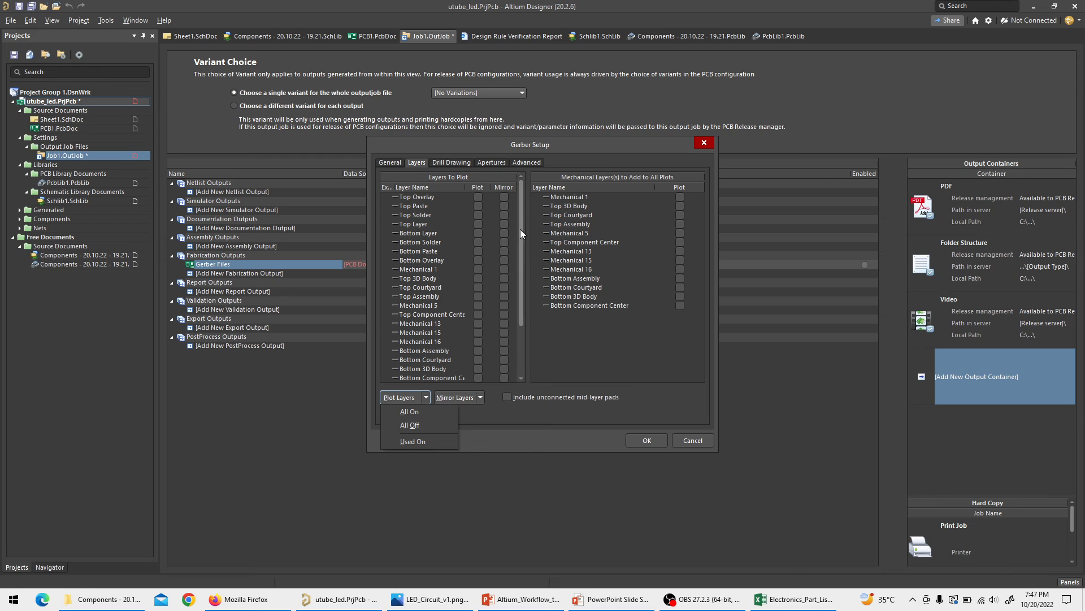
pyautogui.click(418, 442)
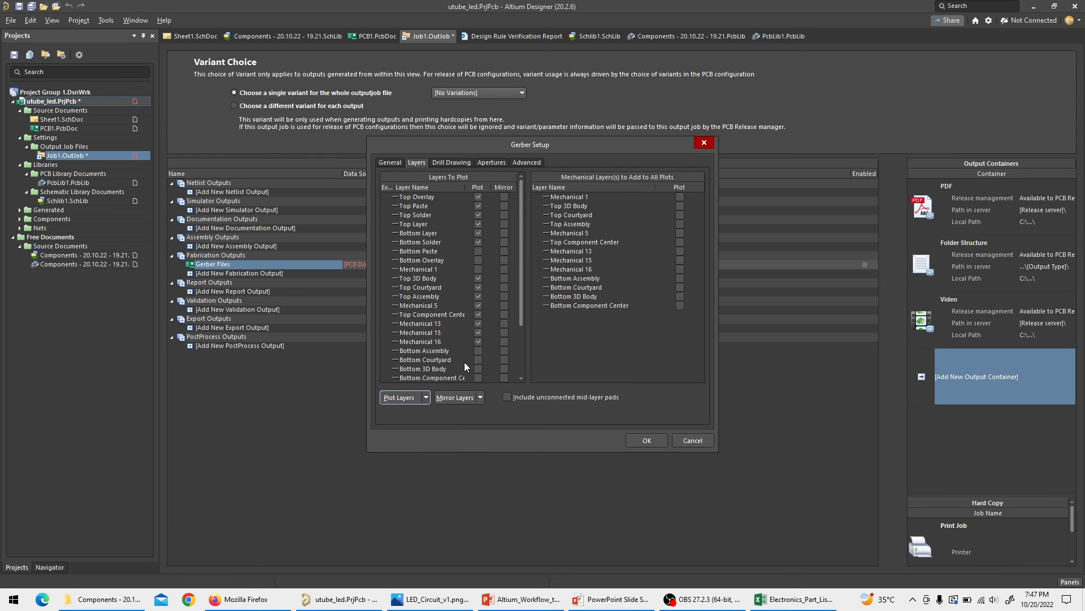
pyautogui.click(463, 162)
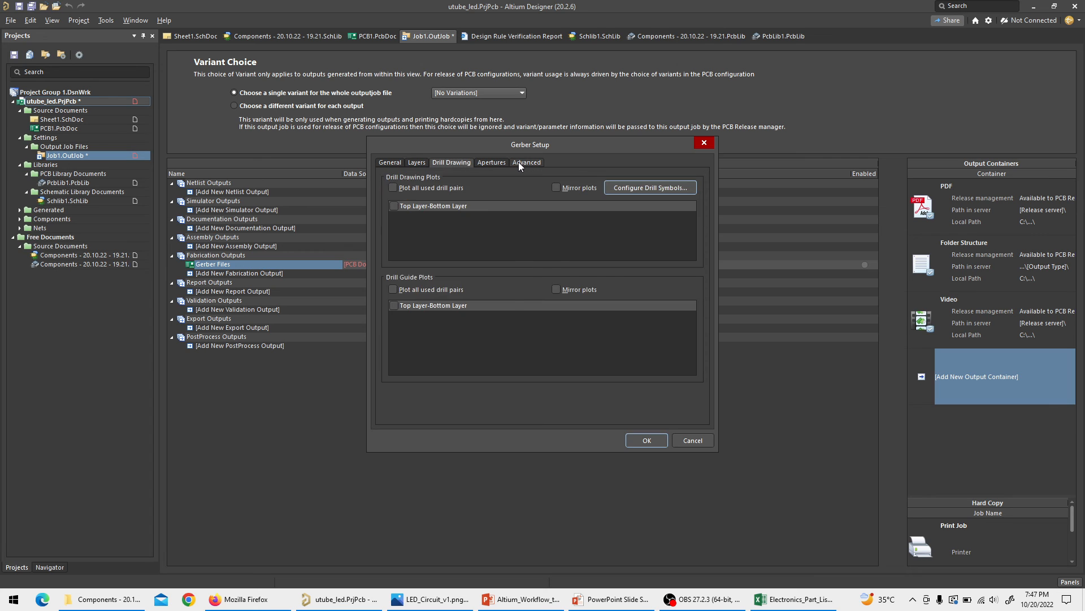
pyautogui.click(519, 163)
pyautogui.click(647, 440)
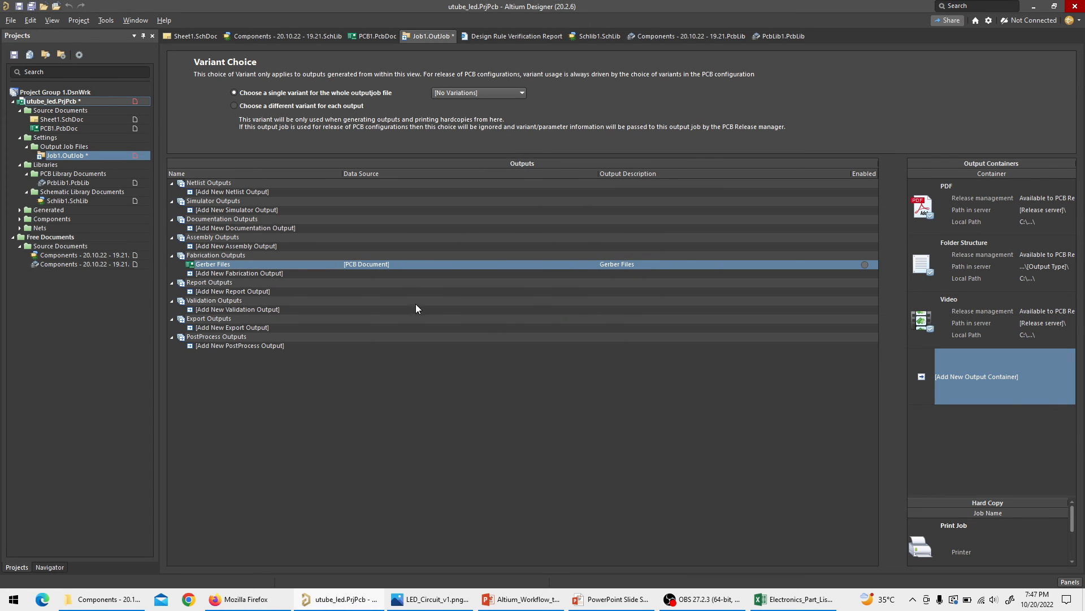
# Add an NC Drill Files fabrication output sourced from [PCB Document] and accept its existing setup of inches and 2:5 format.
pyautogui.click(200, 272)
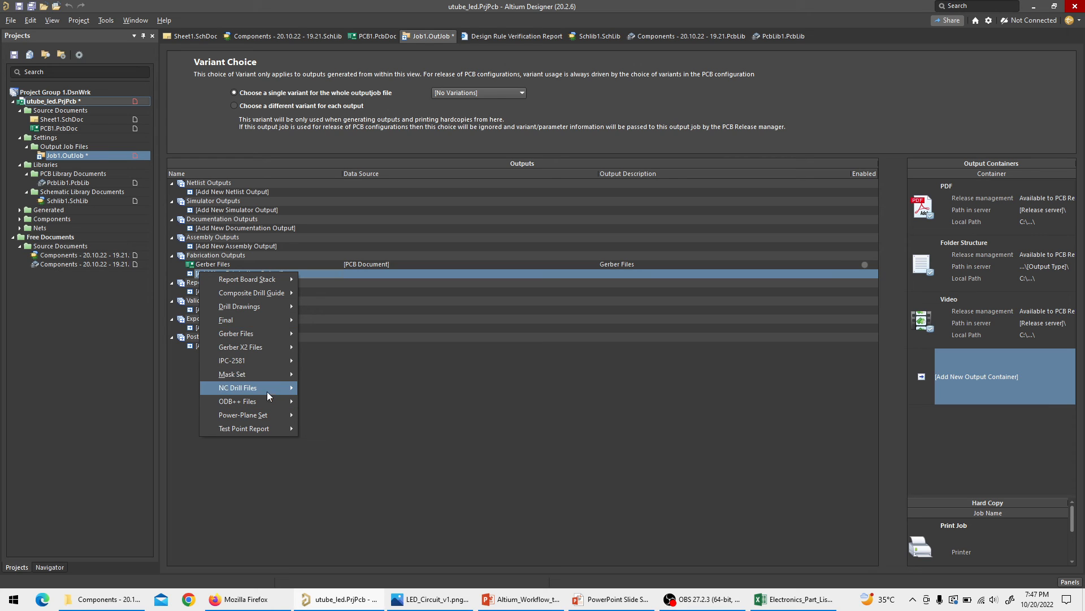
pyautogui.moveTo(273, 388)
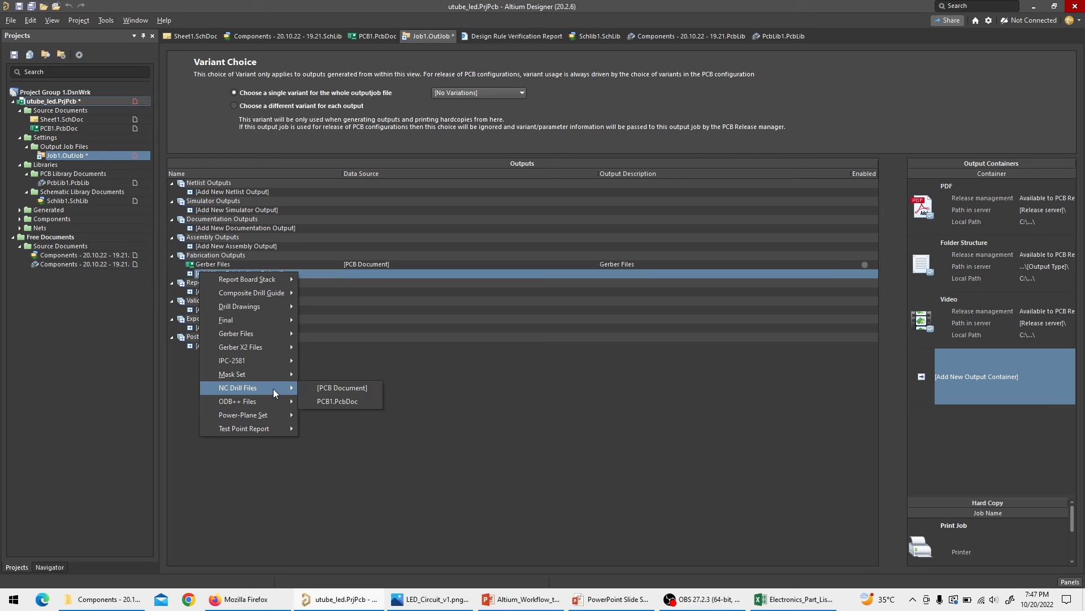
pyautogui.click(334, 388)
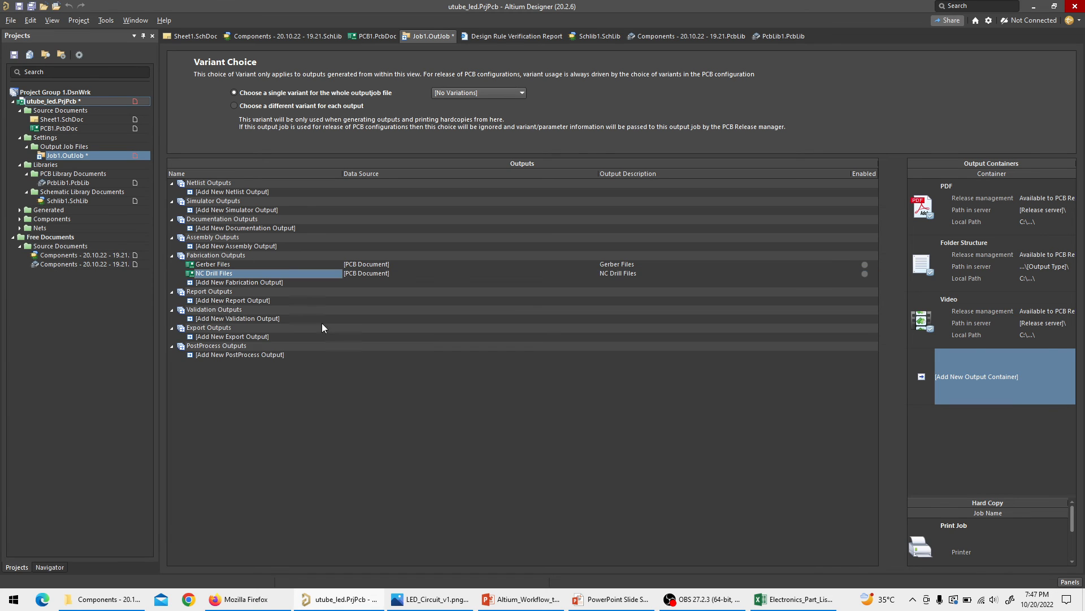
pyautogui.rightClick(222, 274)
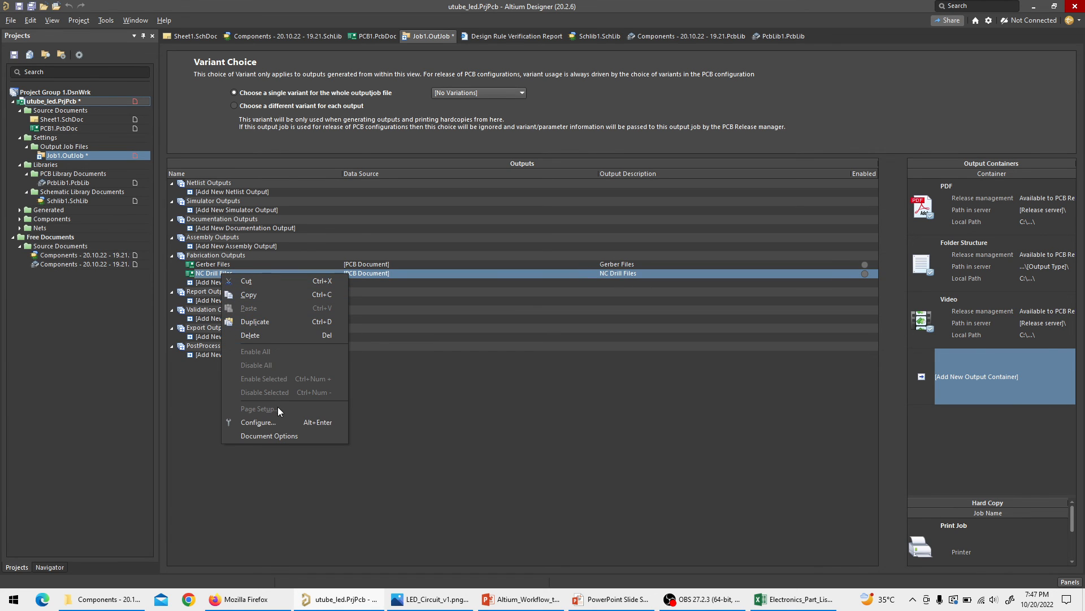
pyautogui.click(281, 420)
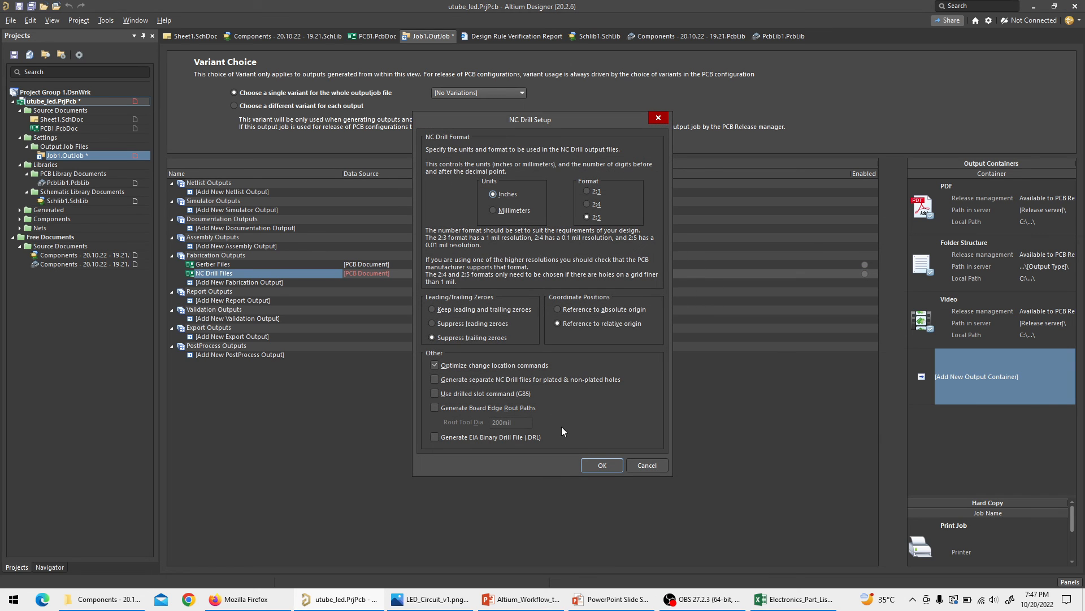
pyautogui.click(598, 465)
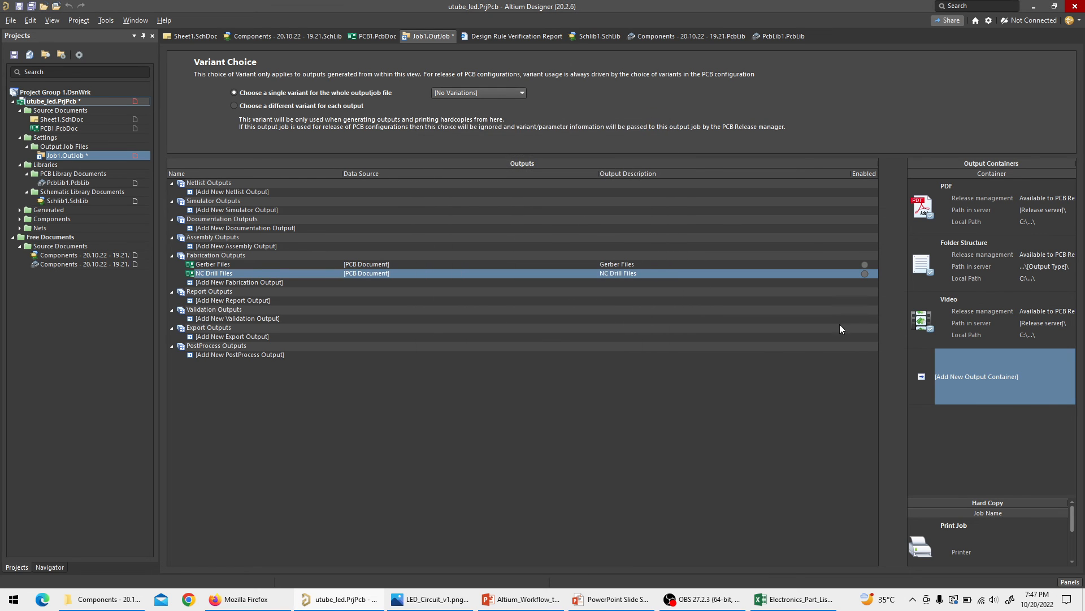
# Enable the Gerber Files and NC Drill Files outputs for the Folder Structure container and generate its content.
pyautogui.click(862, 265)
pyautogui.click(866, 275)
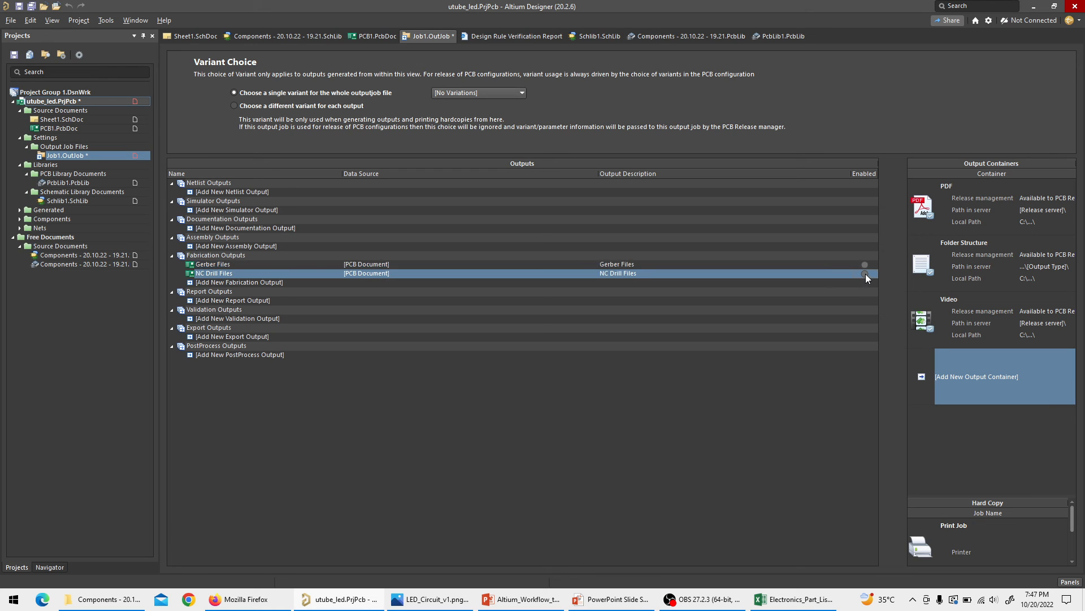
pyautogui.click(928, 269)
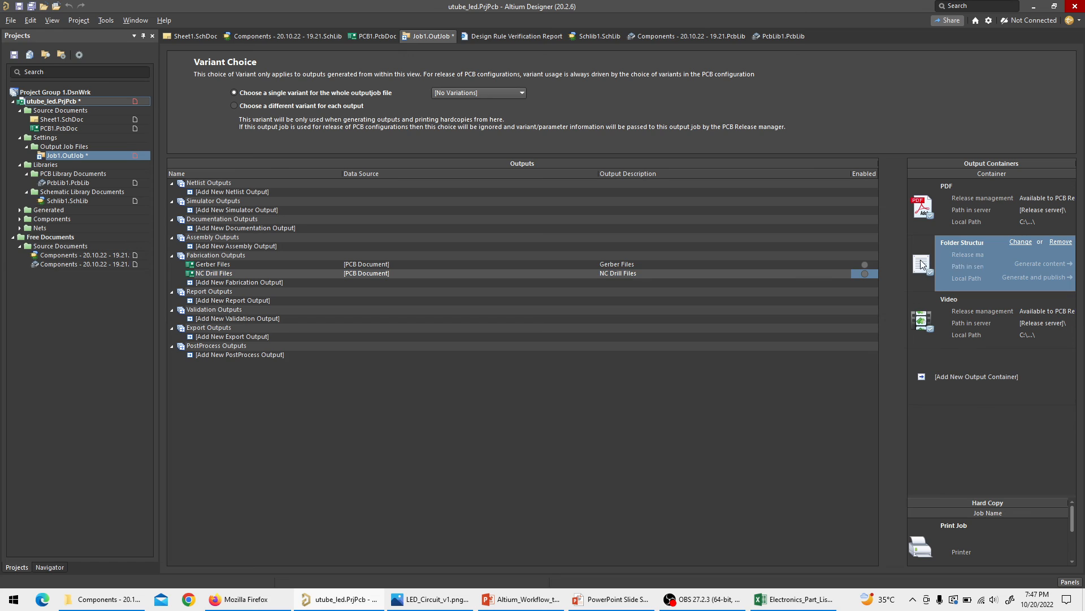
pyautogui.click(865, 264)
pyautogui.click(864, 274)
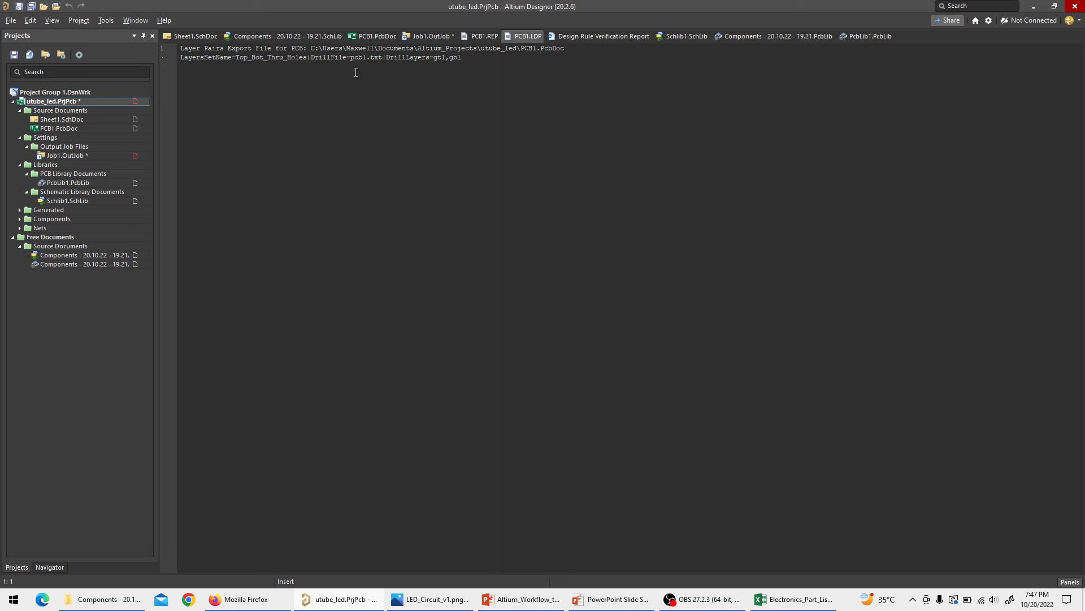
# Save the output job as Job1.OutJob in the utube_led folder, and save the utube_led project.
pyautogui.click(63, 155)
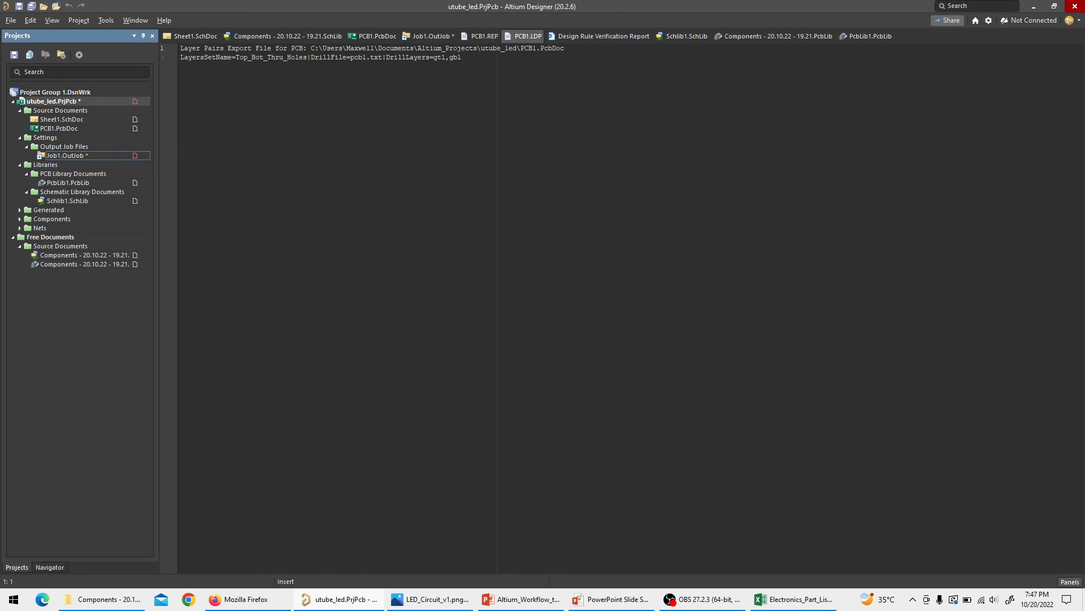
pyautogui.rightClick(68, 156)
pyautogui.click(94, 193)
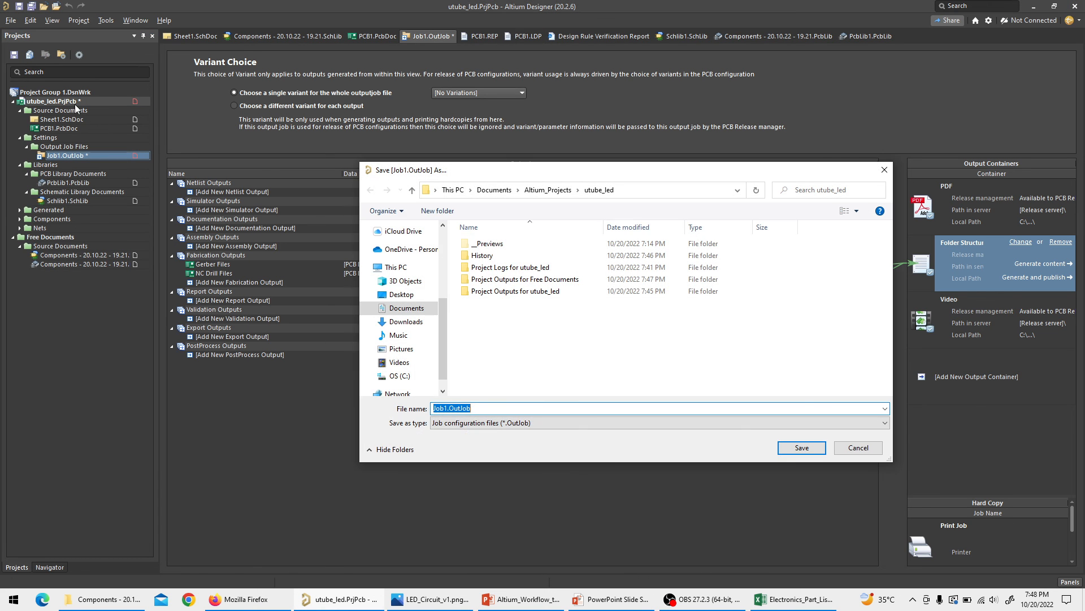
pyautogui.click(802, 447)
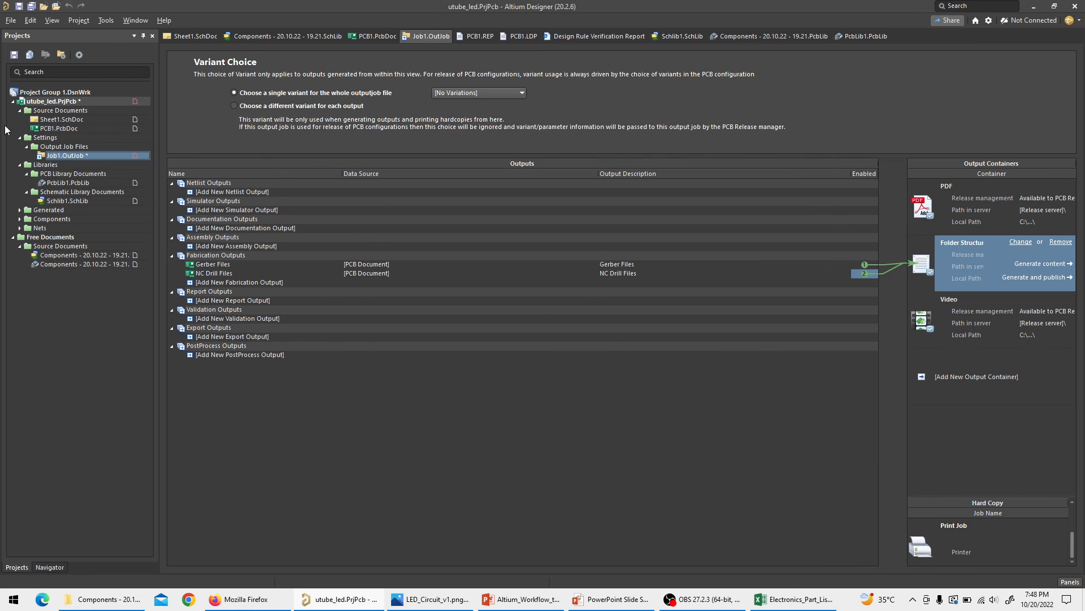
pyautogui.rightClick(97, 100)
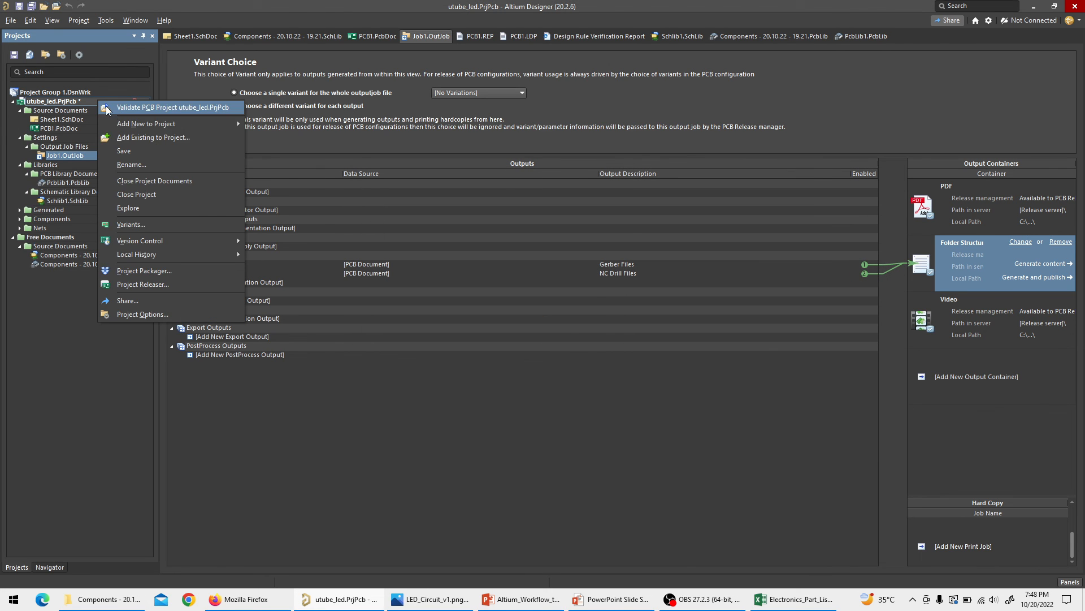
pyautogui.click(141, 151)
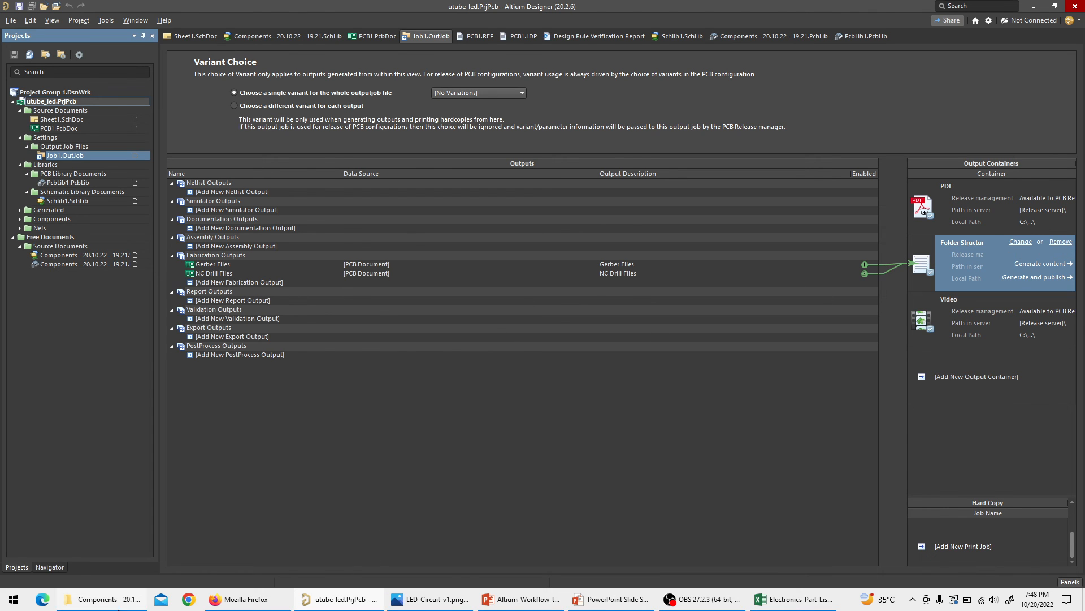
# Switch to File Explorer and open the utube_led project folder inside Documents > Altium_Projects.
pyautogui.click(117, 598)
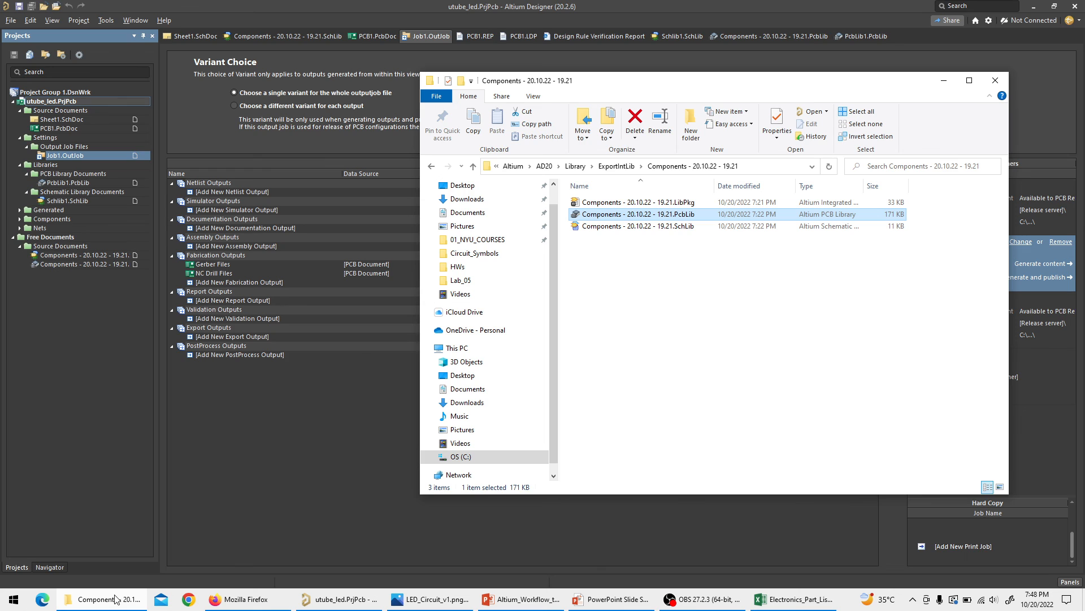
pyautogui.press('super+d')
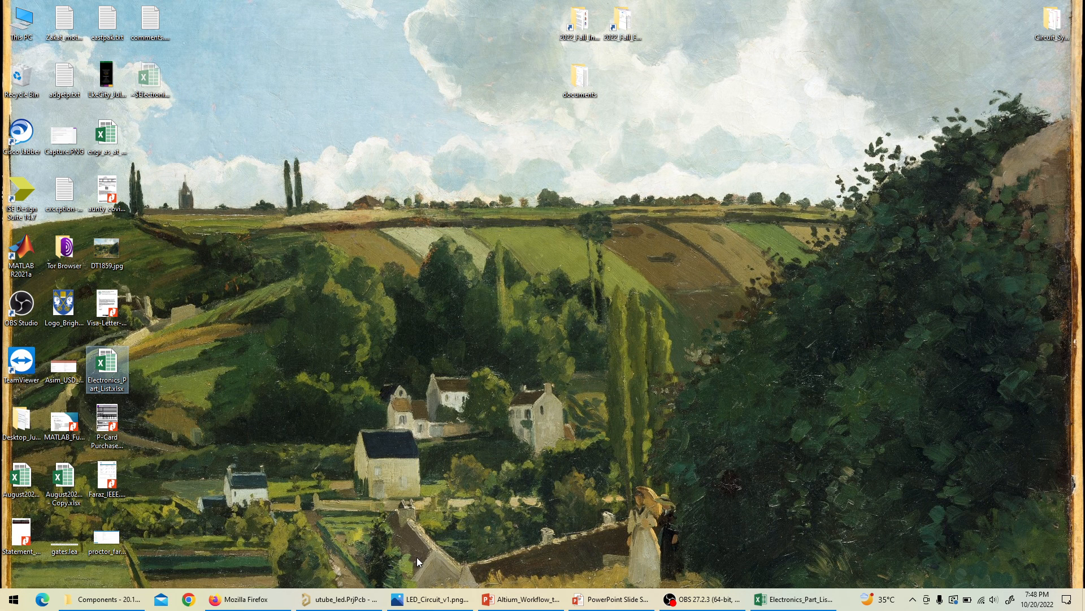
pyautogui.press('super+e')
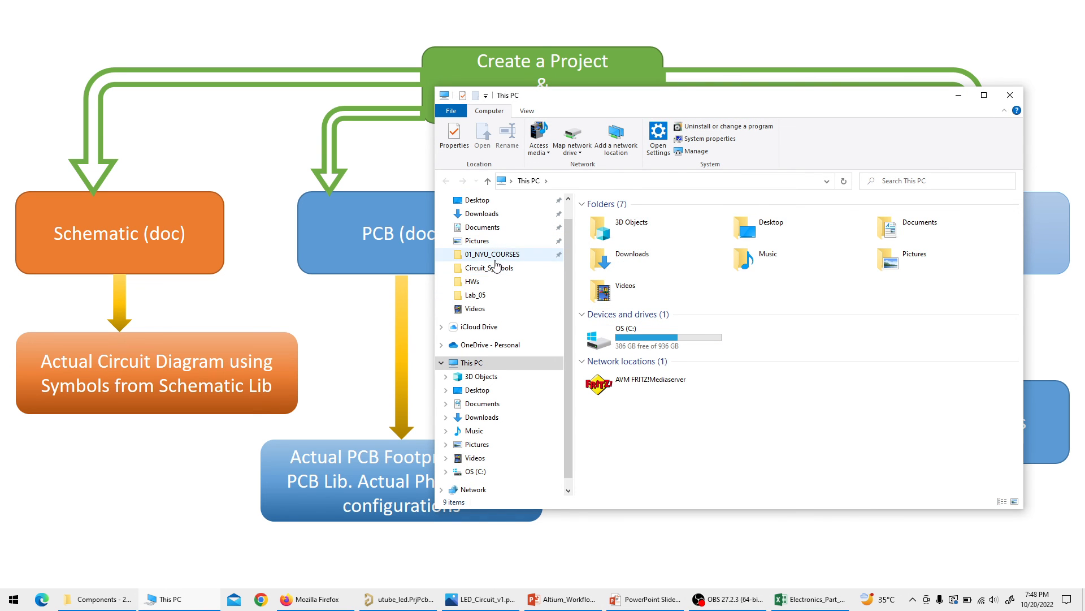
pyautogui.click(481, 231)
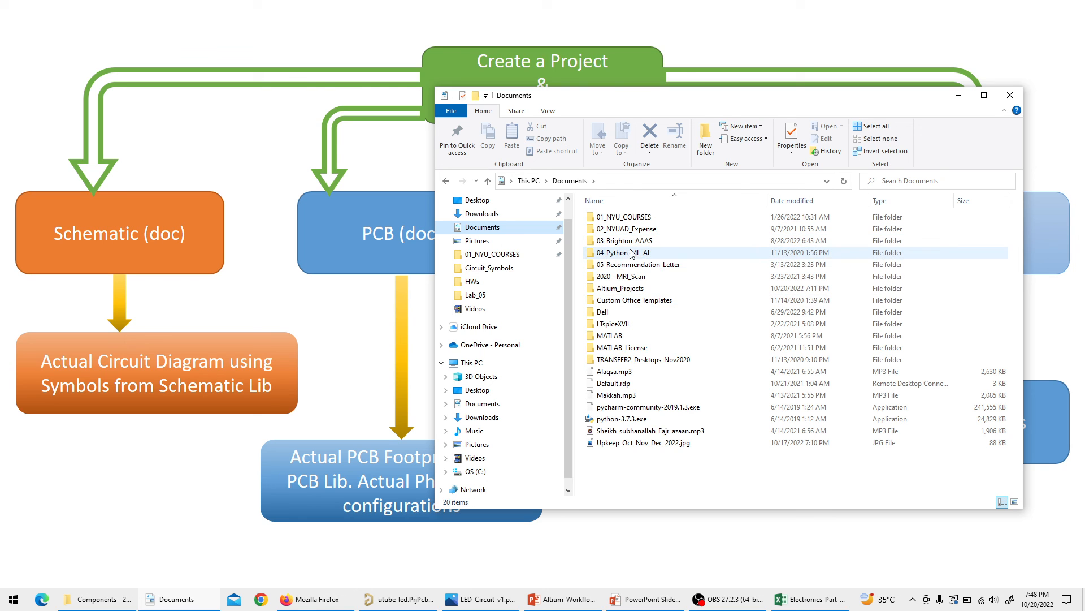
pyautogui.doubleClick(620, 288)
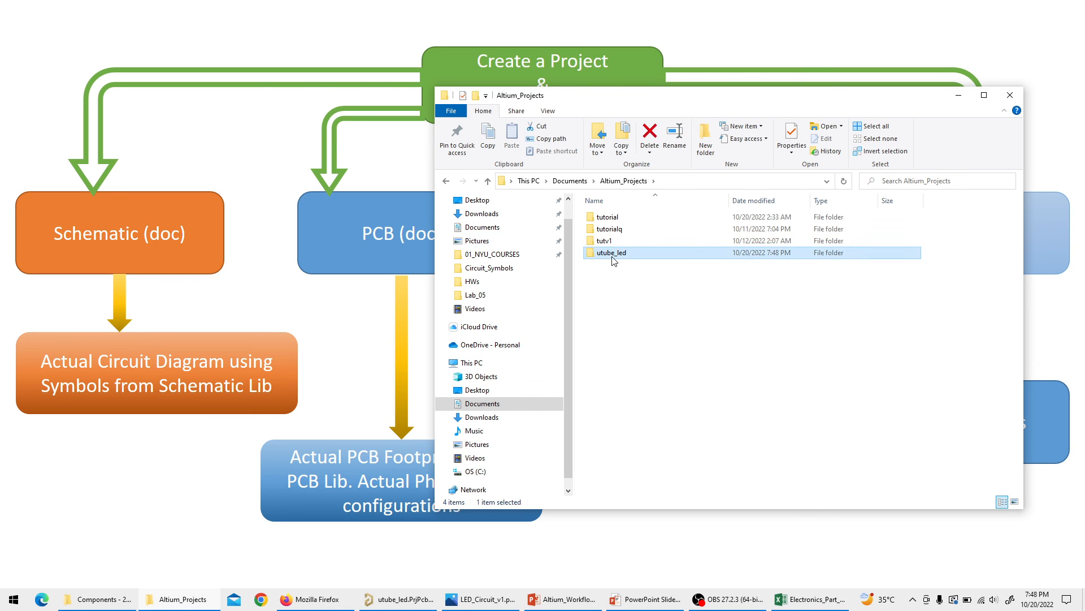
pyautogui.doubleClick(613, 254)
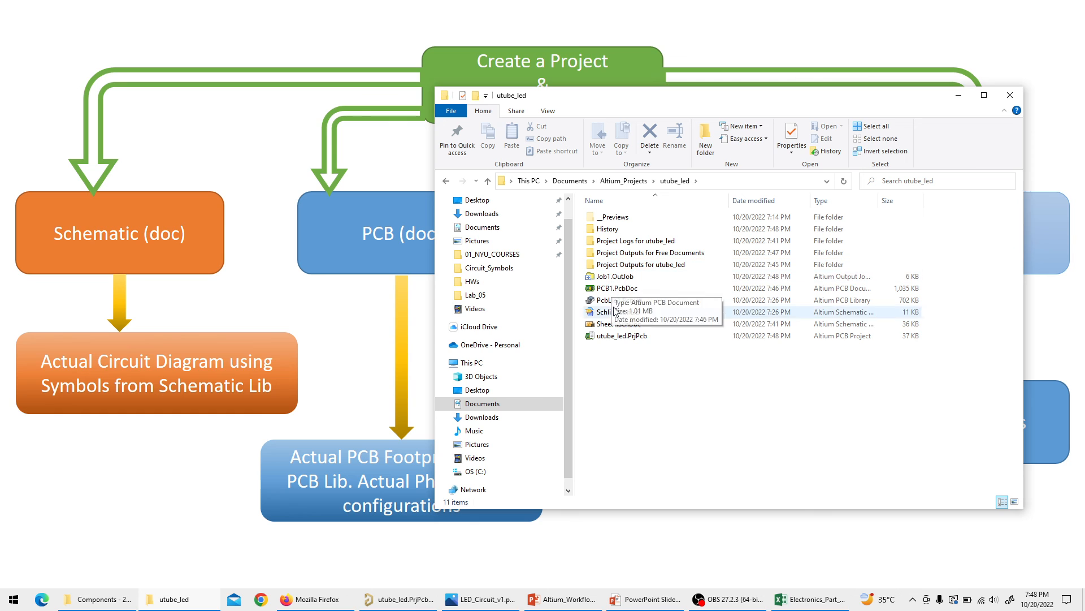
# Open the Gerber folder inside Project Outputs for Free Documents to inspect the generated Gerber files.
pyautogui.doubleClick(629, 252)
pyautogui.click(606, 220)
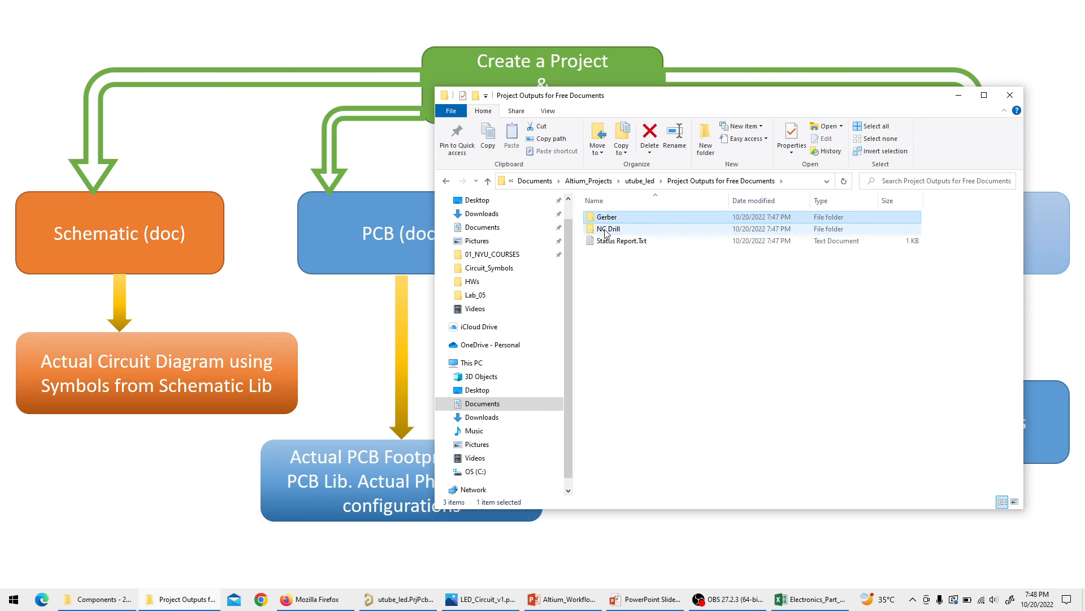
pyautogui.doubleClick(609, 220)
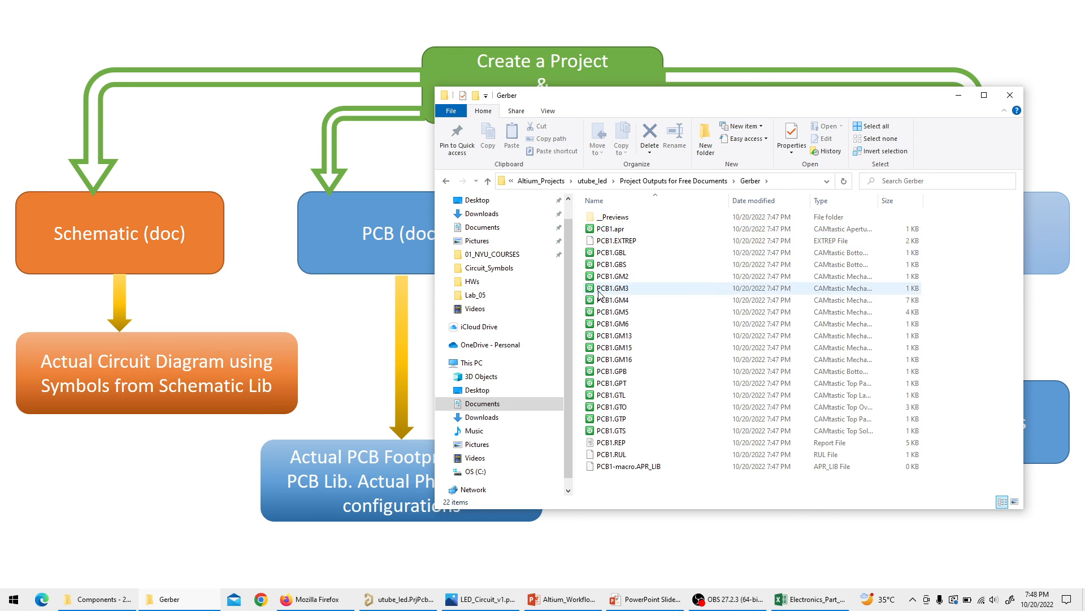
# Inspect the NC Drill output folder, view the contents of PCB1.TXT, and close both the file and the folder window.
pyautogui.click(489, 181)
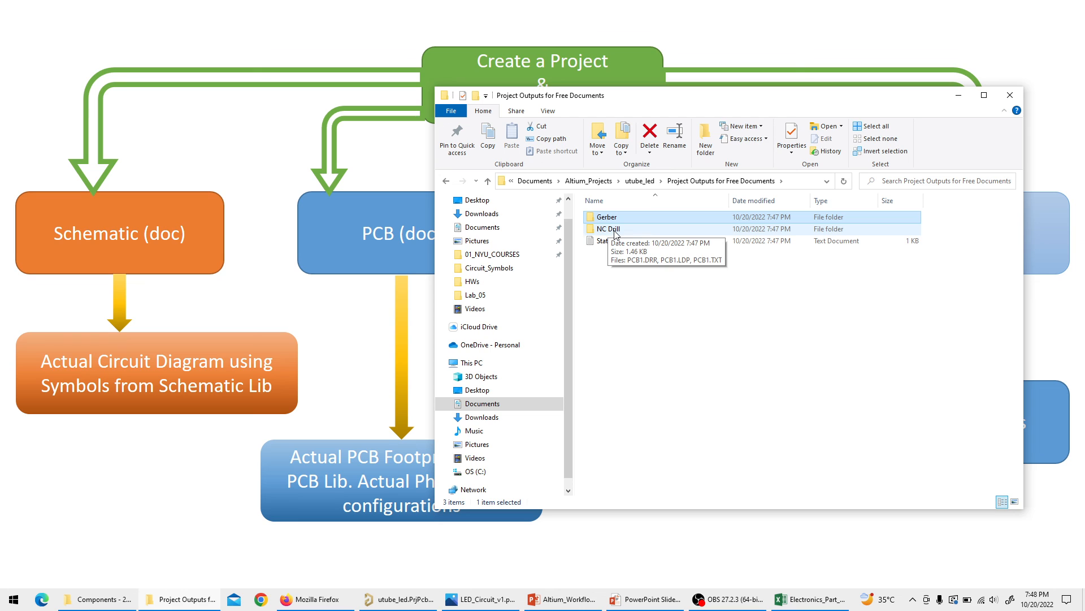
pyautogui.doubleClick(616, 233)
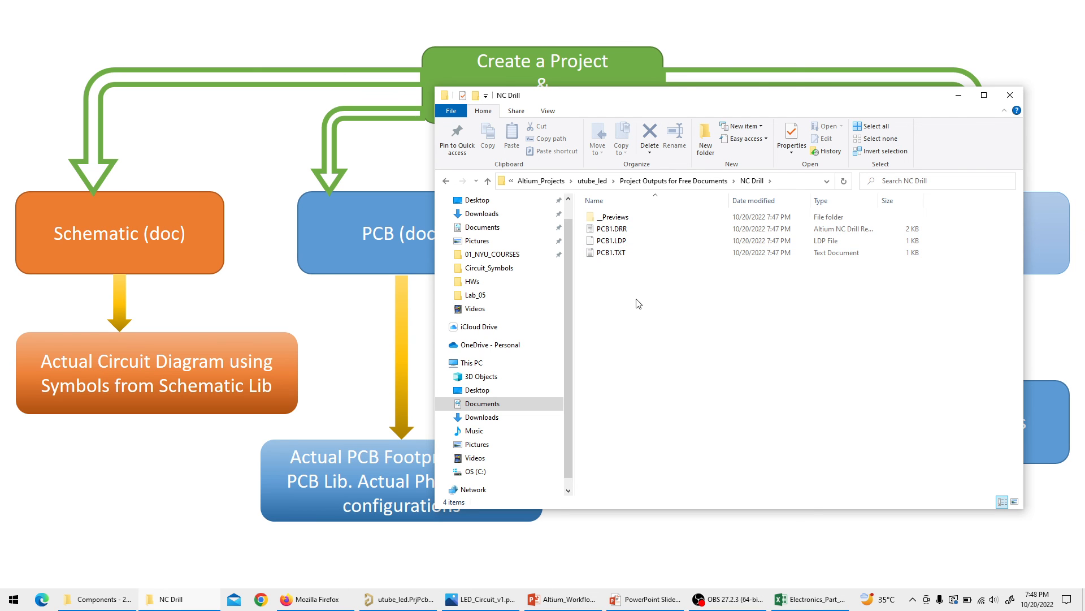
pyautogui.click(608, 254)
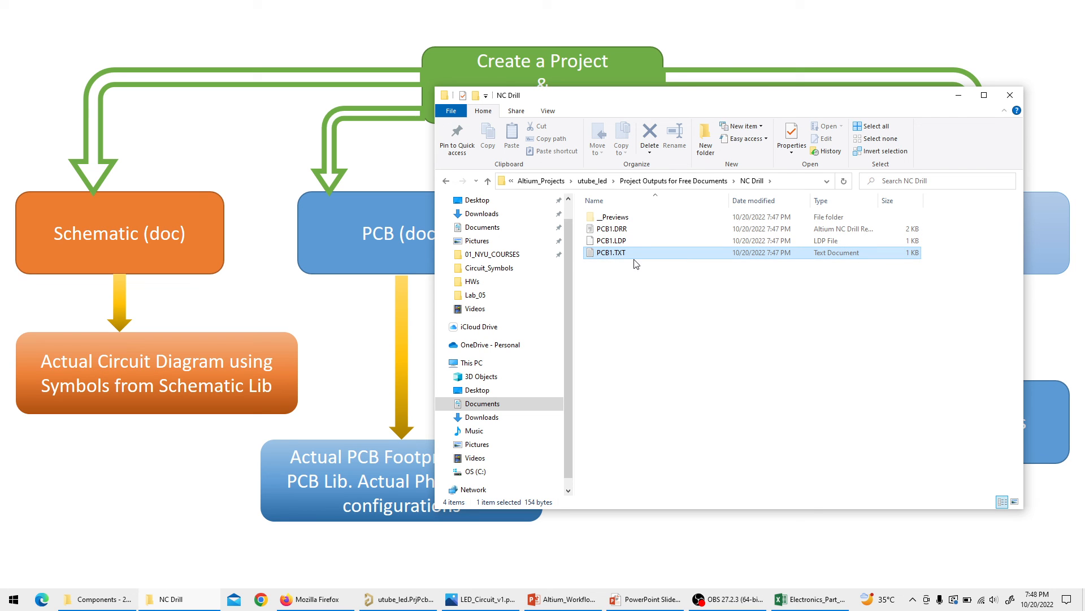
pyautogui.doubleClick(596, 255)
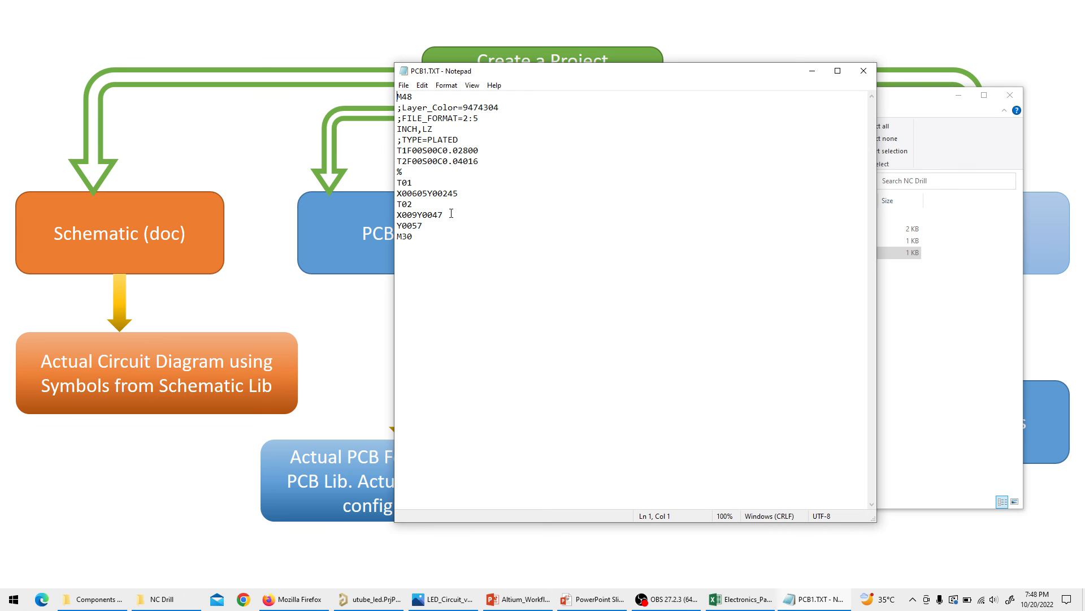
pyautogui.click(863, 70)
pyautogui.click(1020, 97)
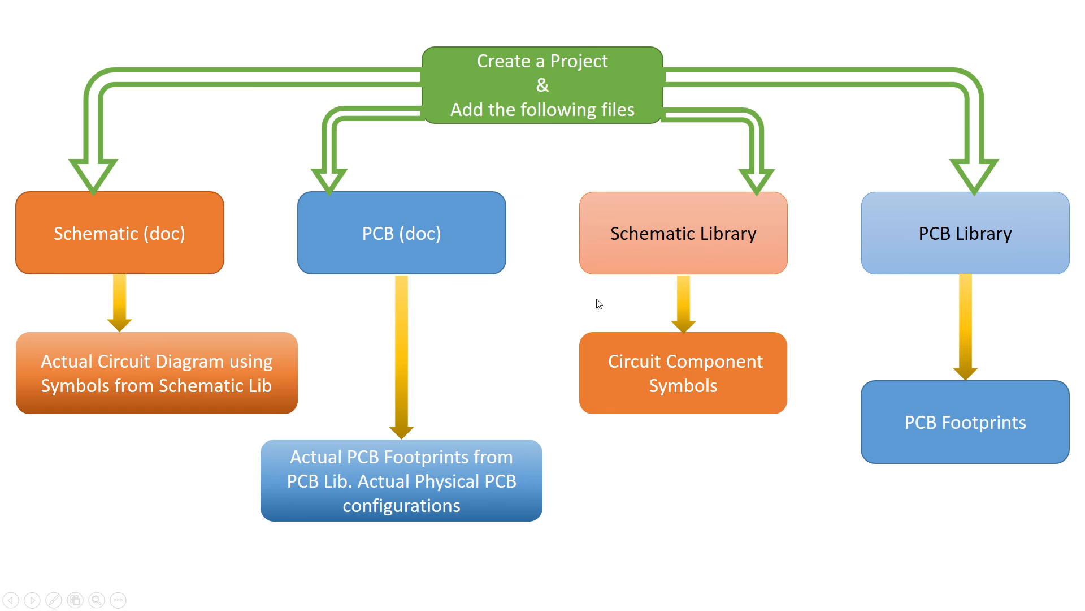
# Advance through the remaining workflow slides and exit the slide show.
pyautogui.hotkey('alt', 'Tab')
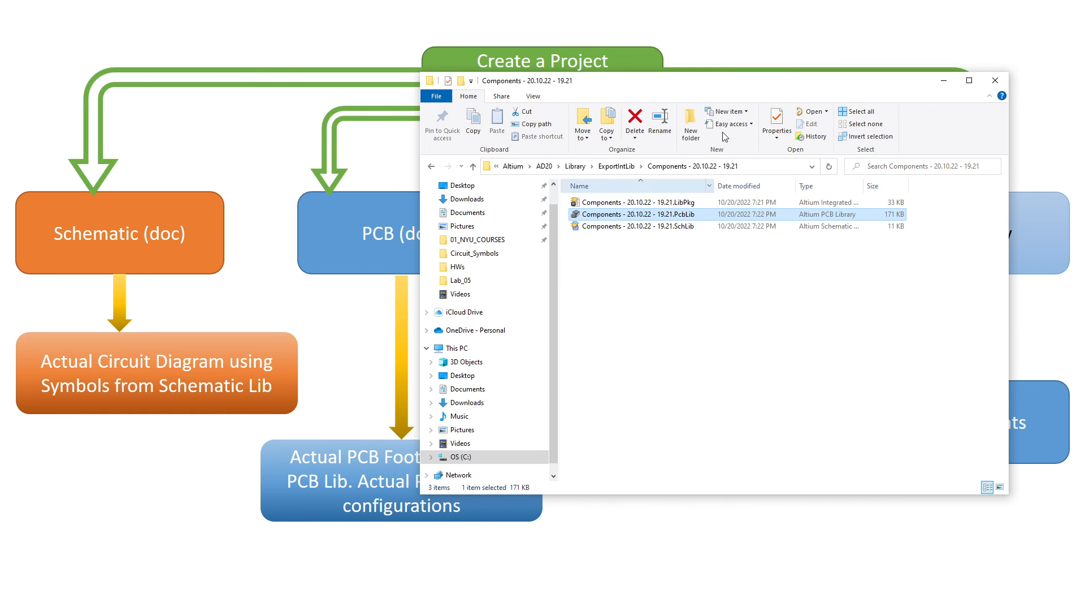
pyautogui.click(1004, 15)
pyautogui.click(794, 394)
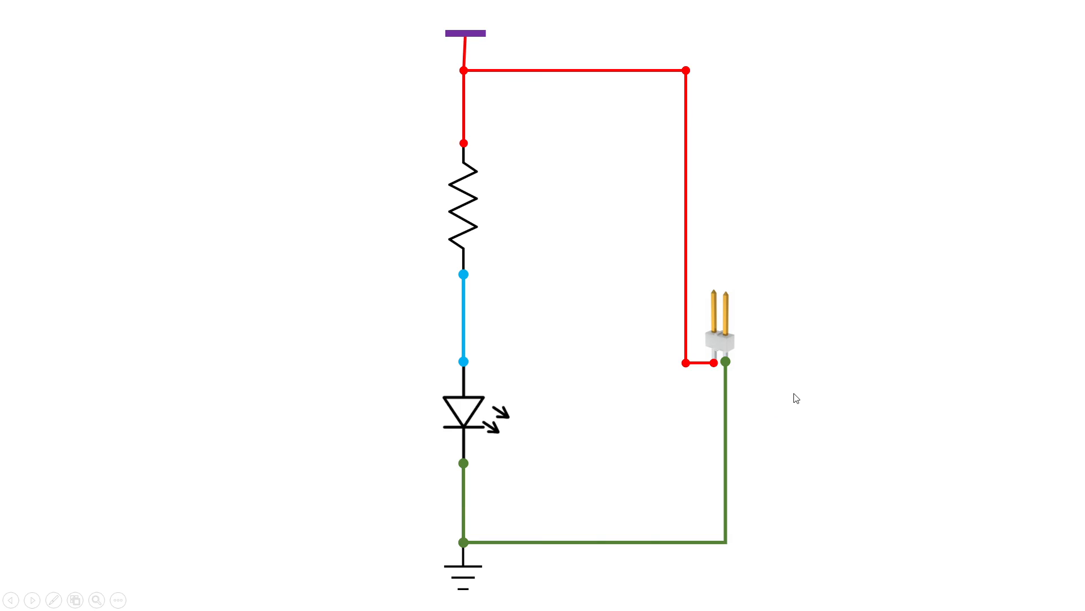
pyautogui.click(794, 394)
pyautogui.click(794, 394)
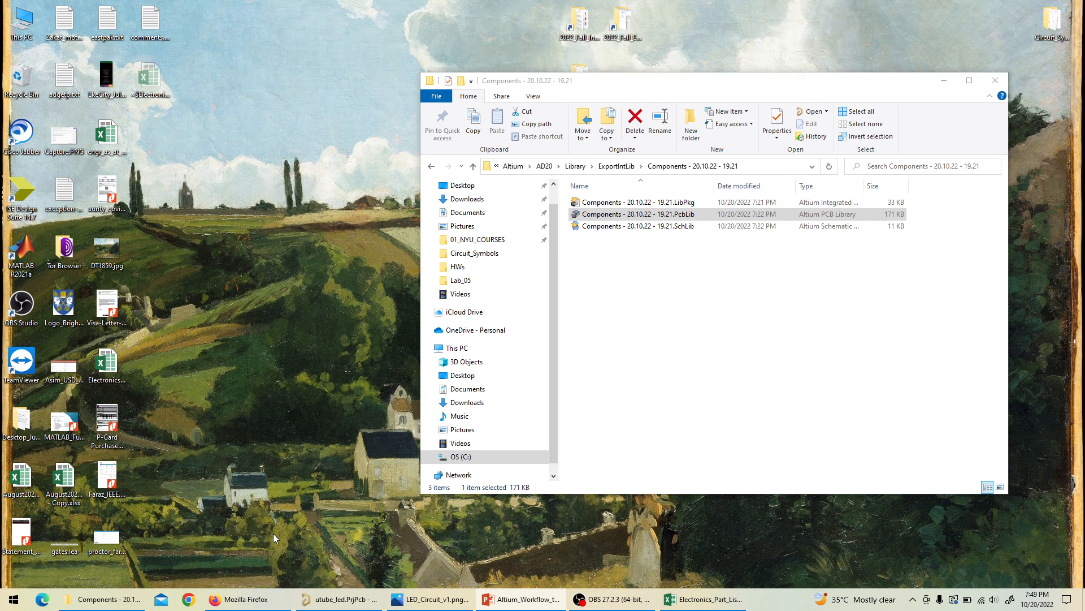
# Switch to Altium Designer and review the Sheet1.SchDoc schematic and the PCB1.PcbDoc layout.
pyautogui.click(344, 604)
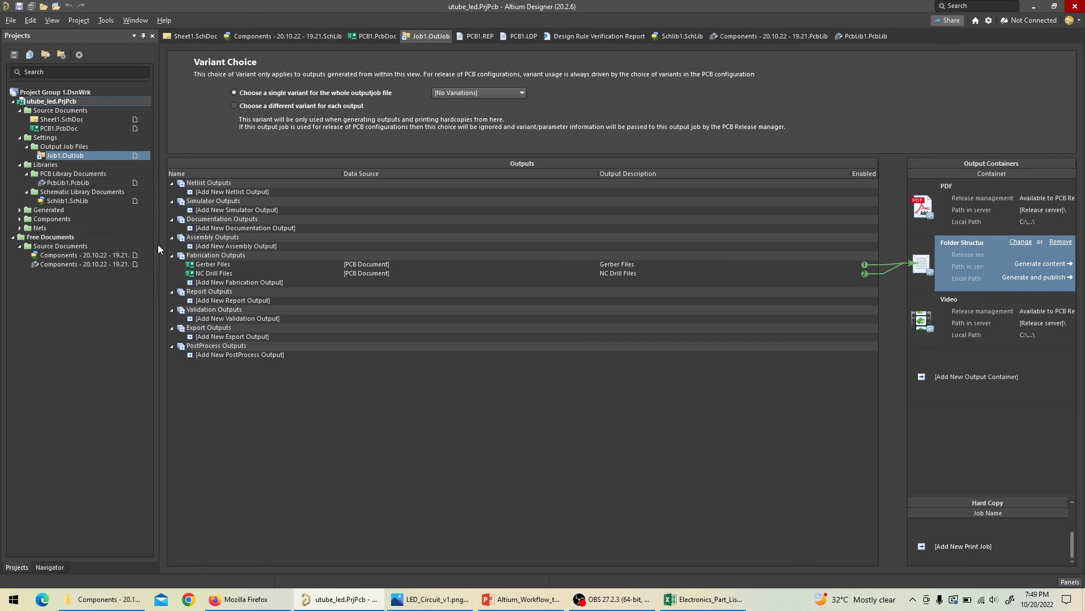
pyautogui.click(193, 37)
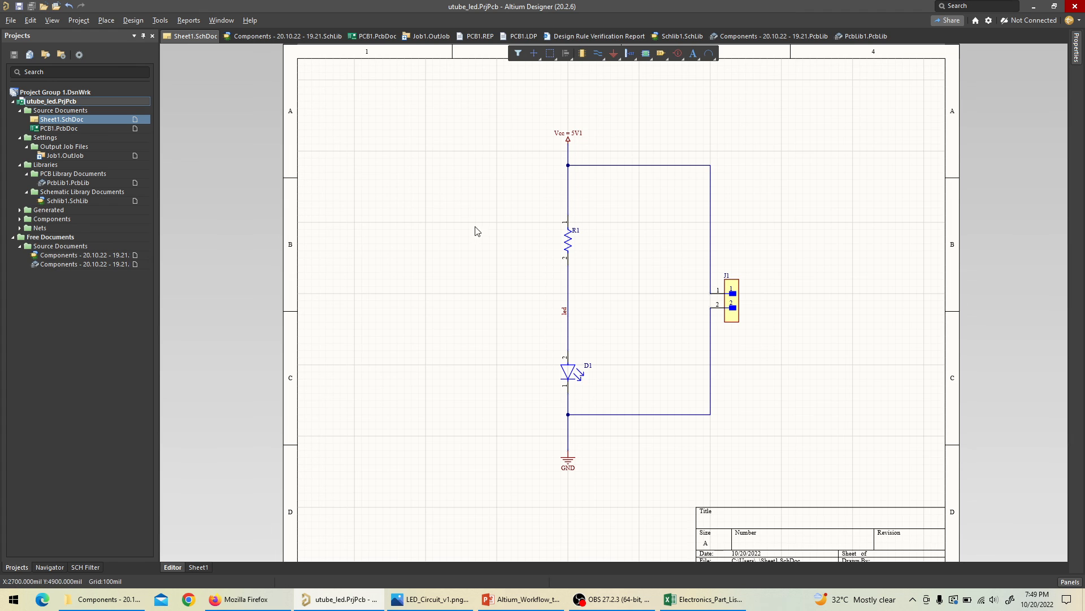
pyautogui.click(364, 38)
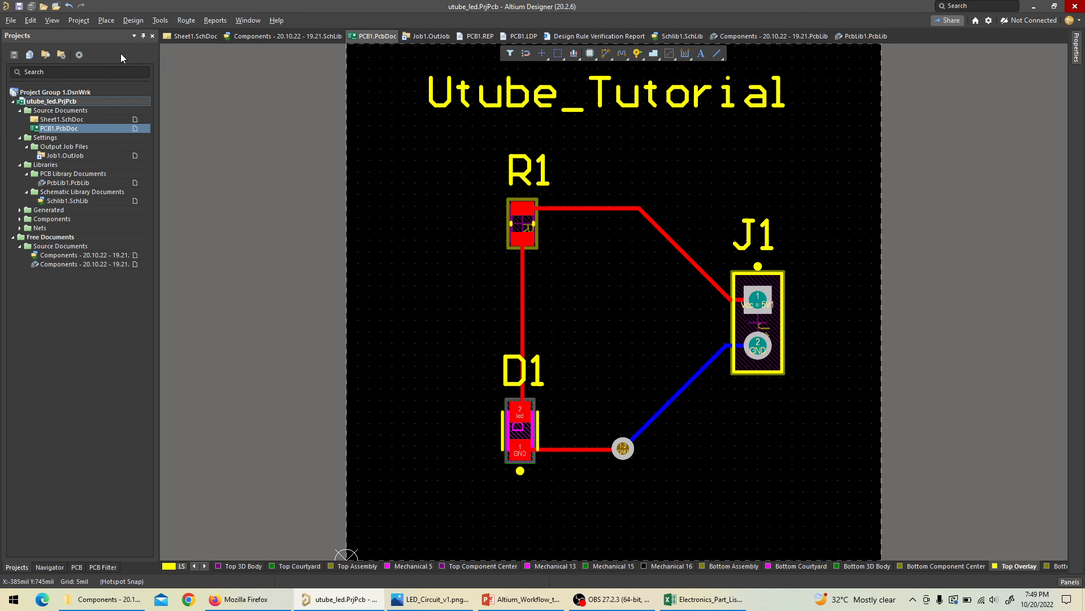
# View the Design Rule Checker's report options for PCB1.PcbDoc and close it without running a check.
pyautogui.click(160, 21)
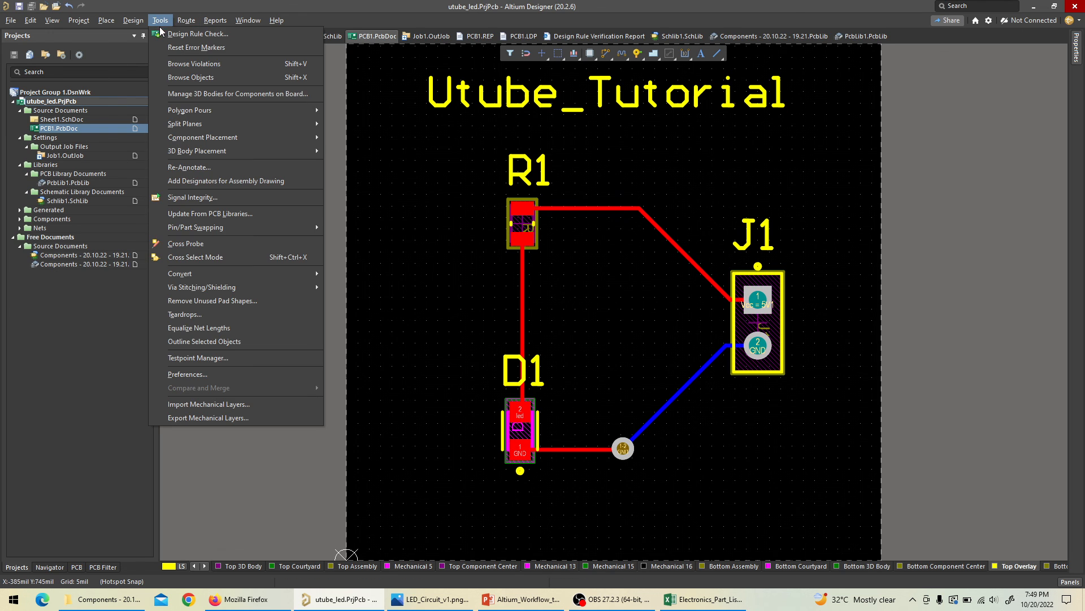
pyautogui.click(182, 35)
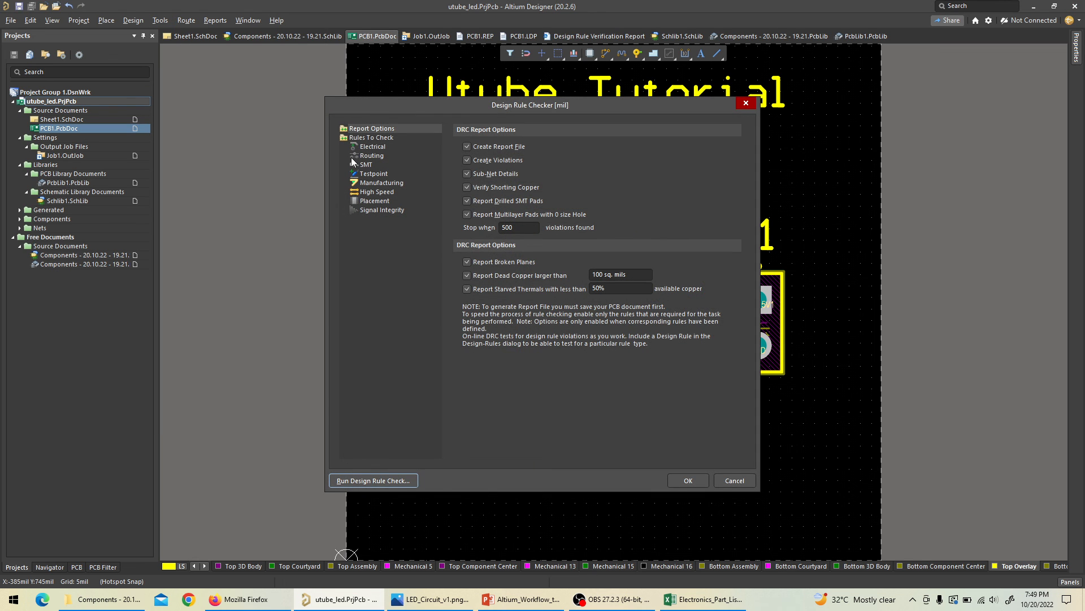
pyautogui.click(746, 103)
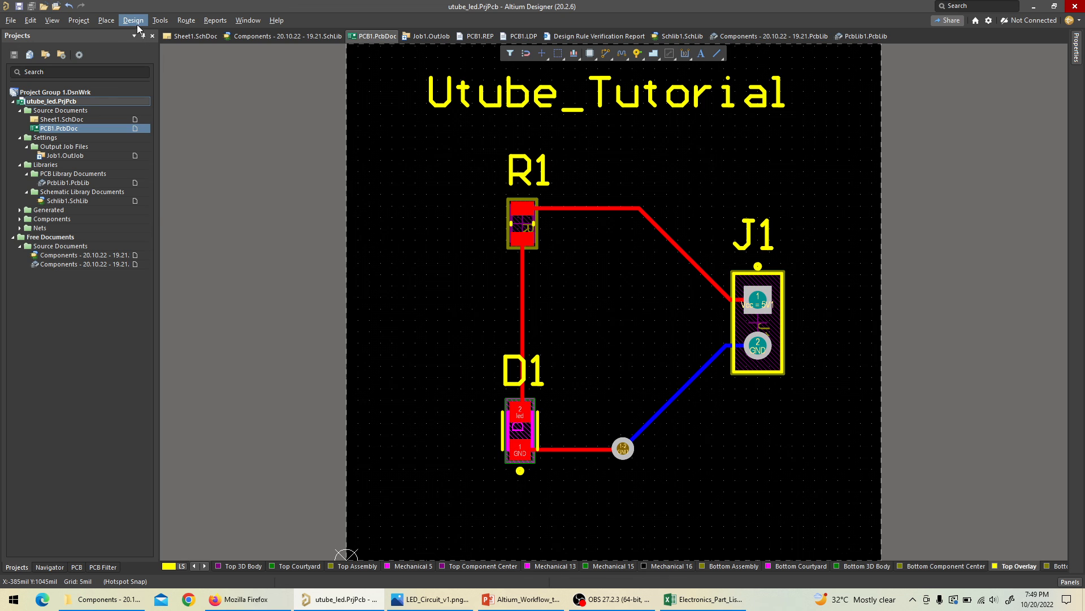
# Open the PCB Rules and Constraints Editor and examine the routing Width rule.
pyautogui.click(138, 21)
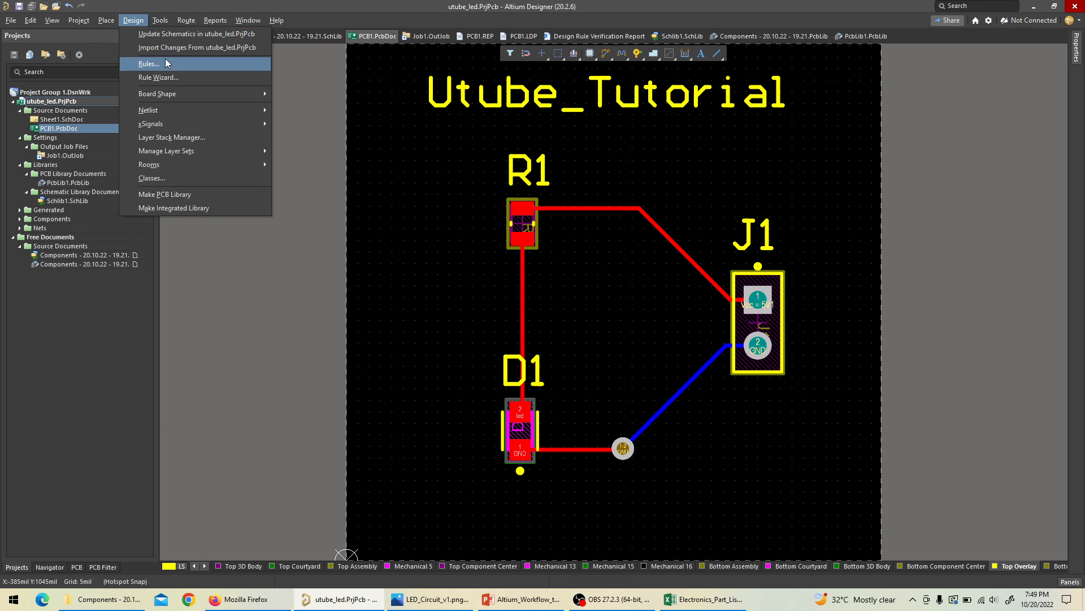
pyautogui.moveTo(167, 16)
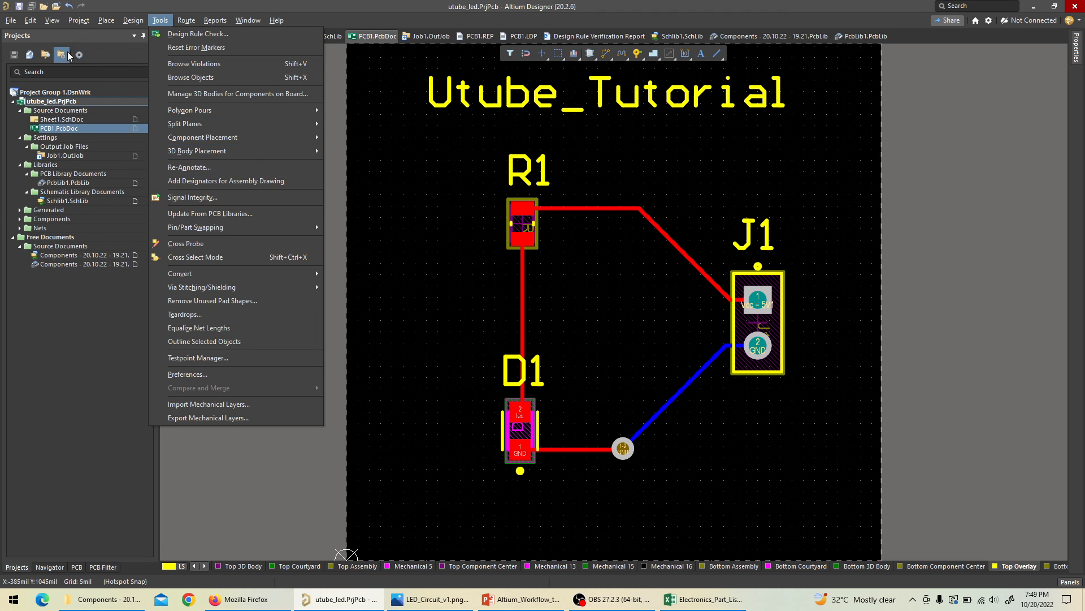
pyautogui.moveTo(49, 23)
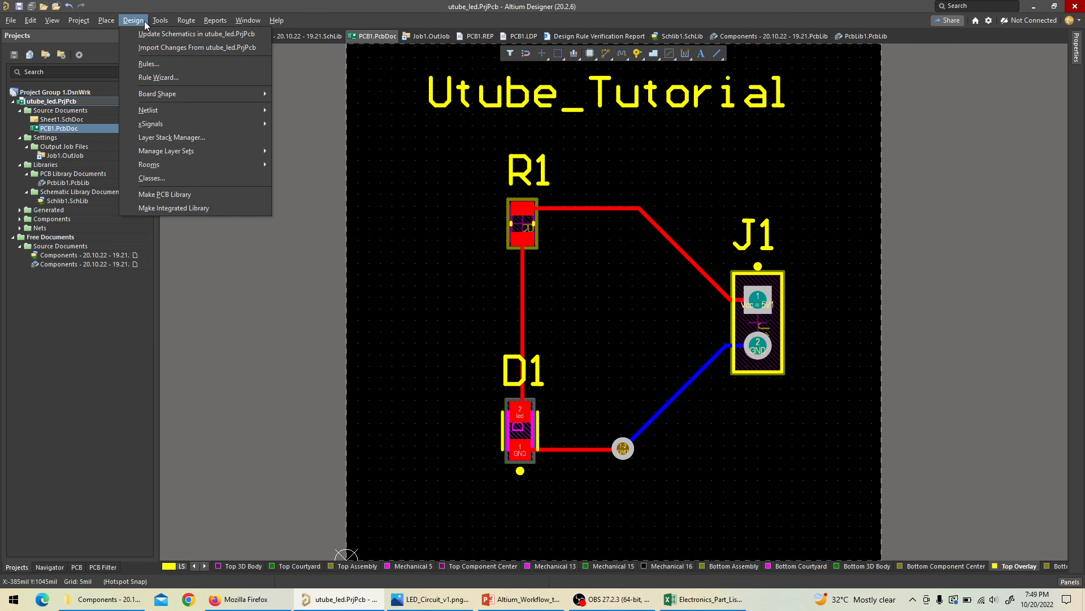
pyautogui.click(148, 64)
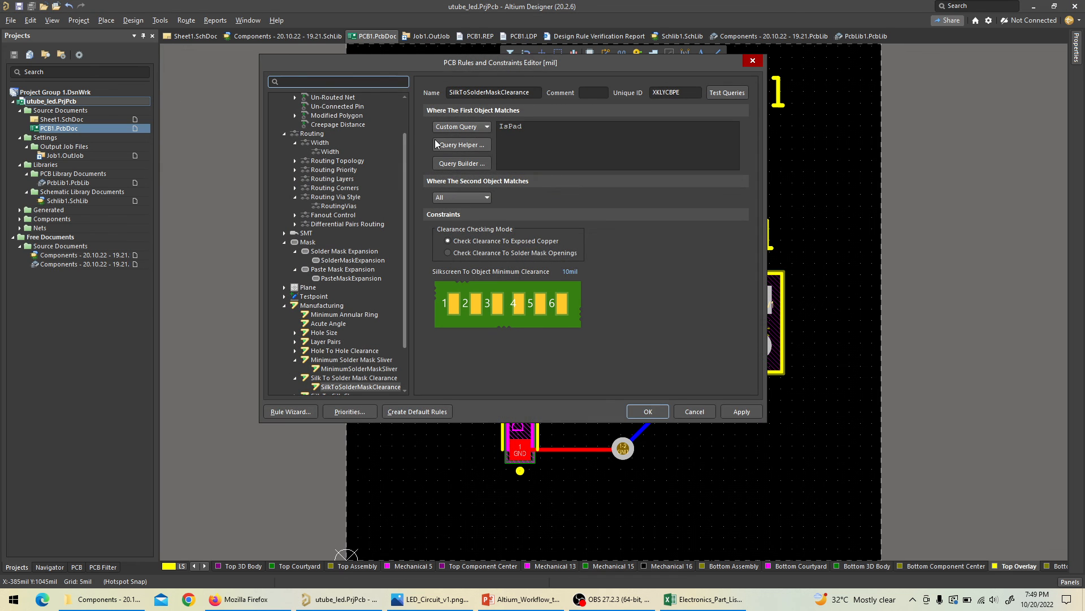
pyautogui.click(314, 143)
pyautogui.click(336, 152)
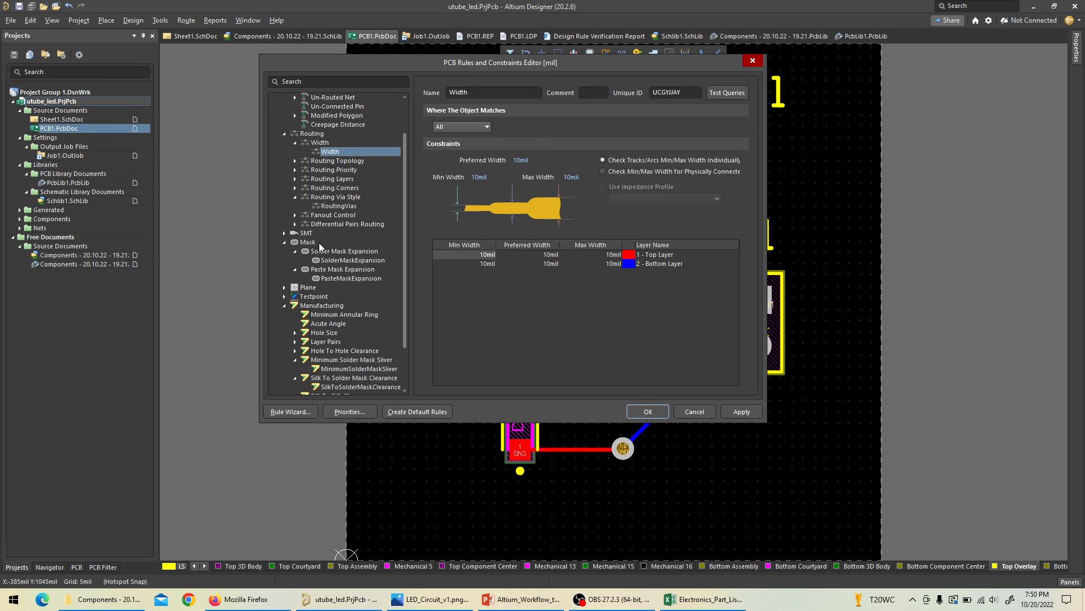
# Examine the Clearance rule in the Electrical design rules.
pyautogui.scroll(-2, 334, 301)
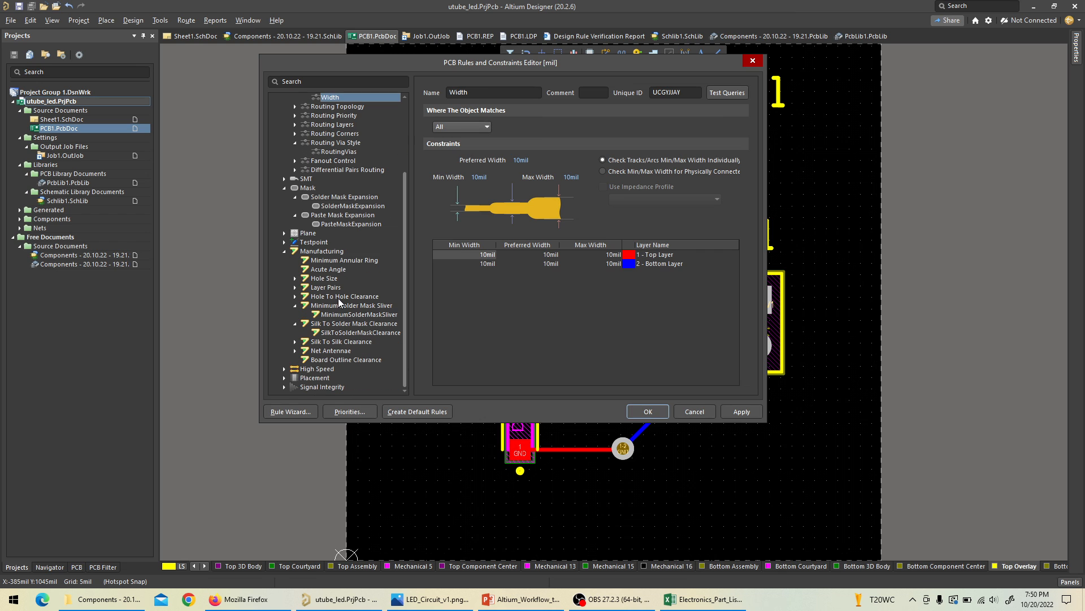
pyautogui.scroll(4, 347, 336)
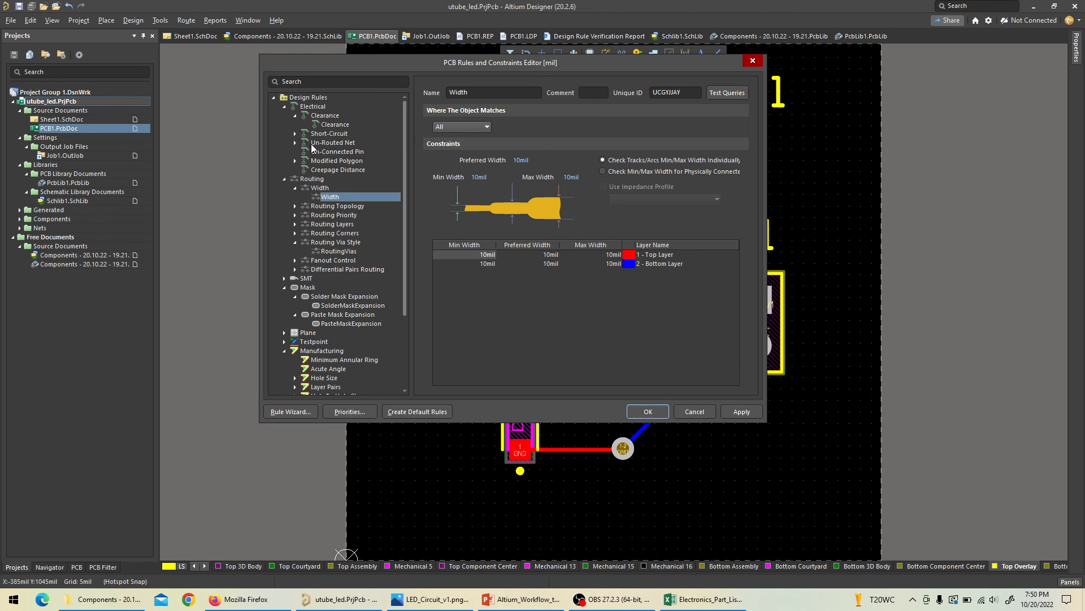
pyautogui.click(324, 115)
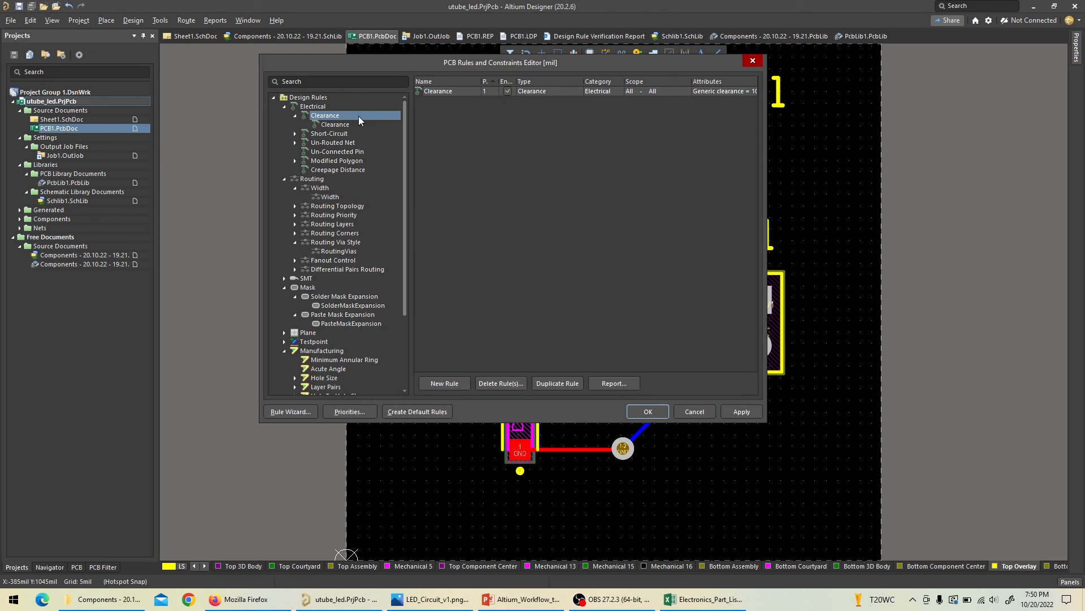
pyautogui.click(353, 125)
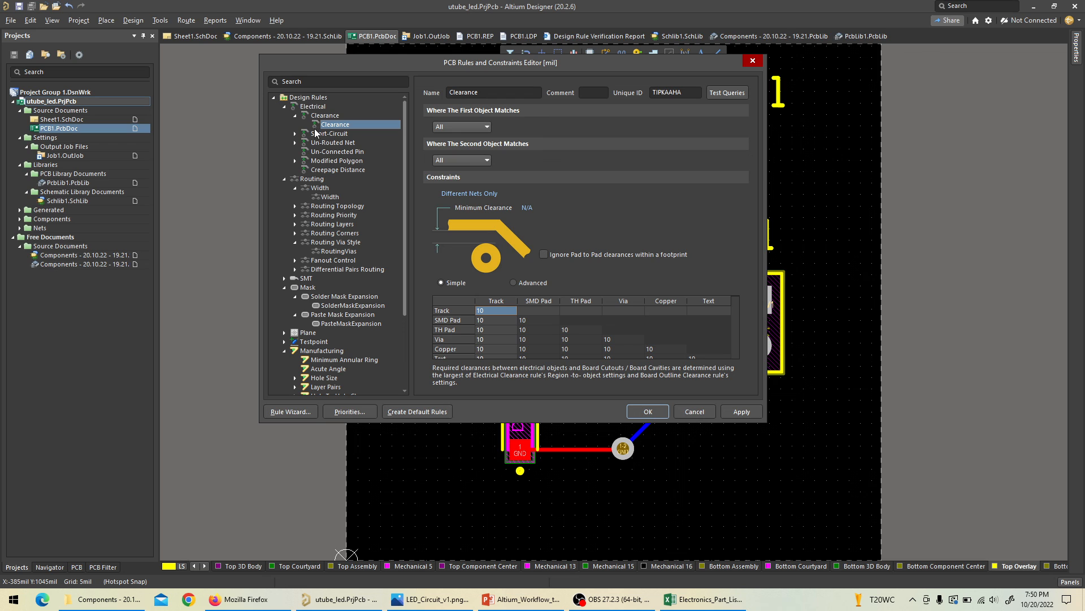
# Examine the RoutingVias rule under Routing Via Style and close the rules editor without changing anything.
pyautogui.click(335, 244)
pyautogui.click(339, 252)
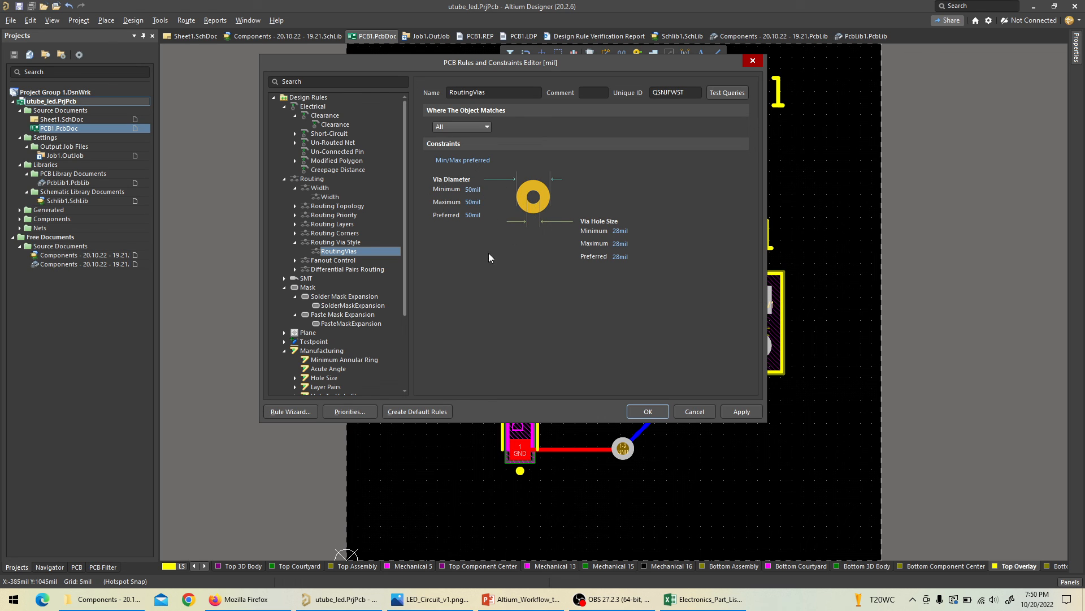
pyautogui.click(753, 61)
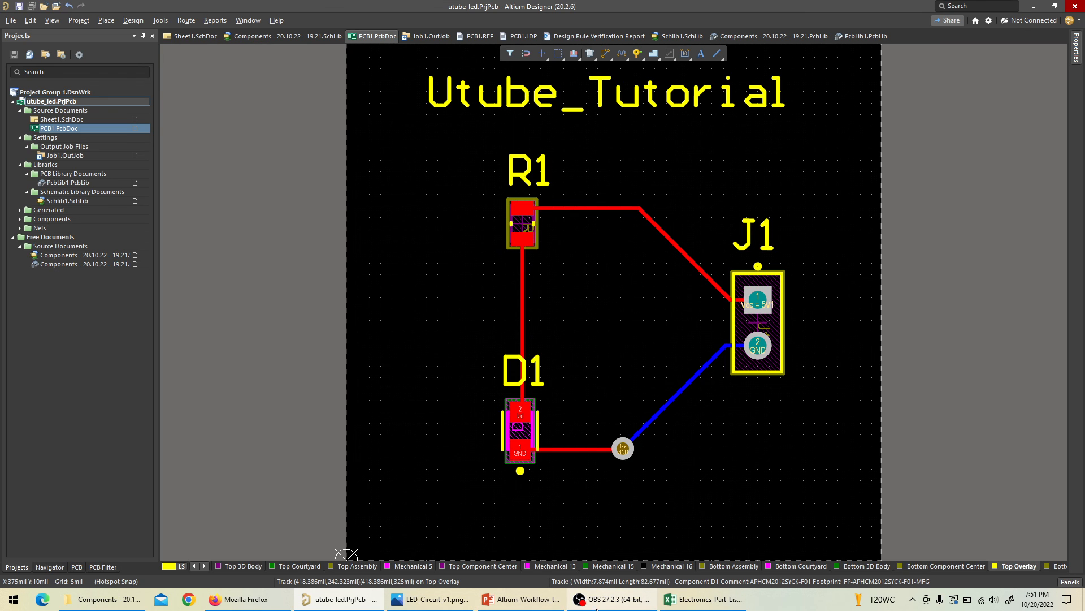
pyautogui.moveTo(604, 604)
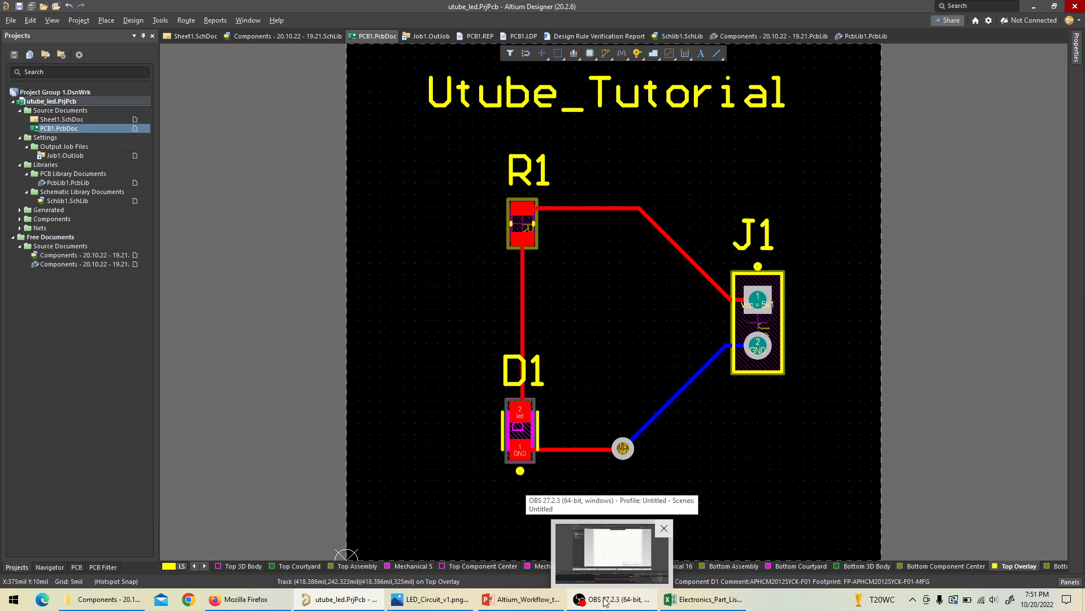